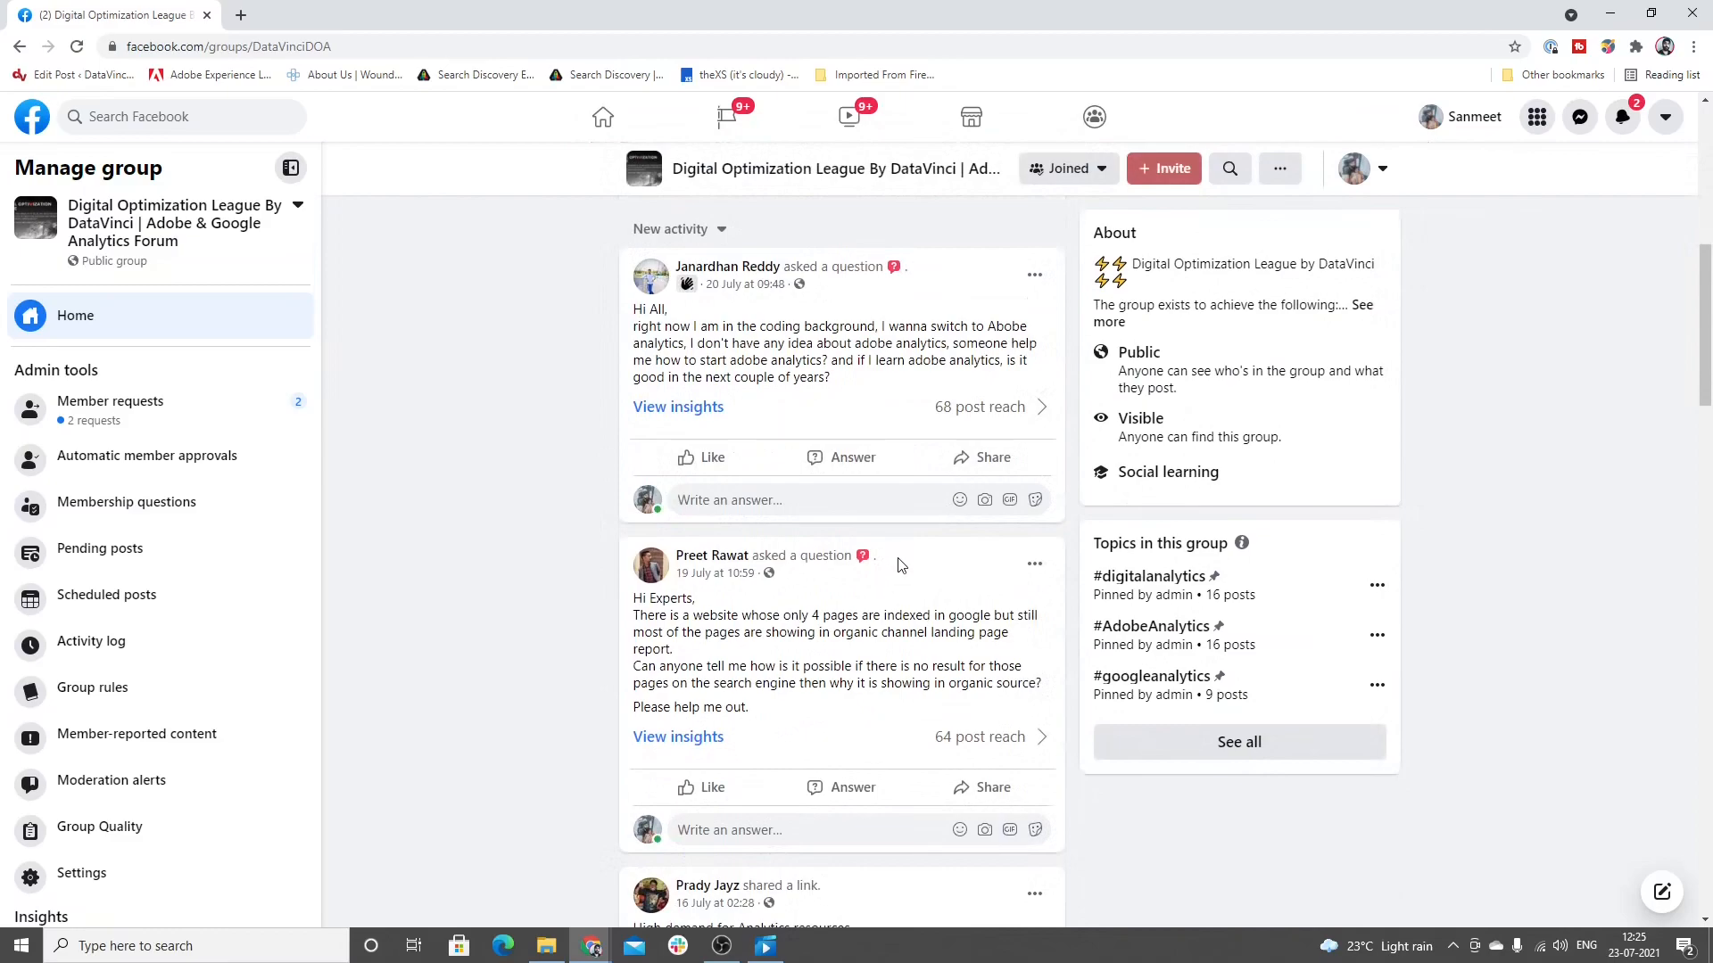
scroll(897, 561, down, 3)
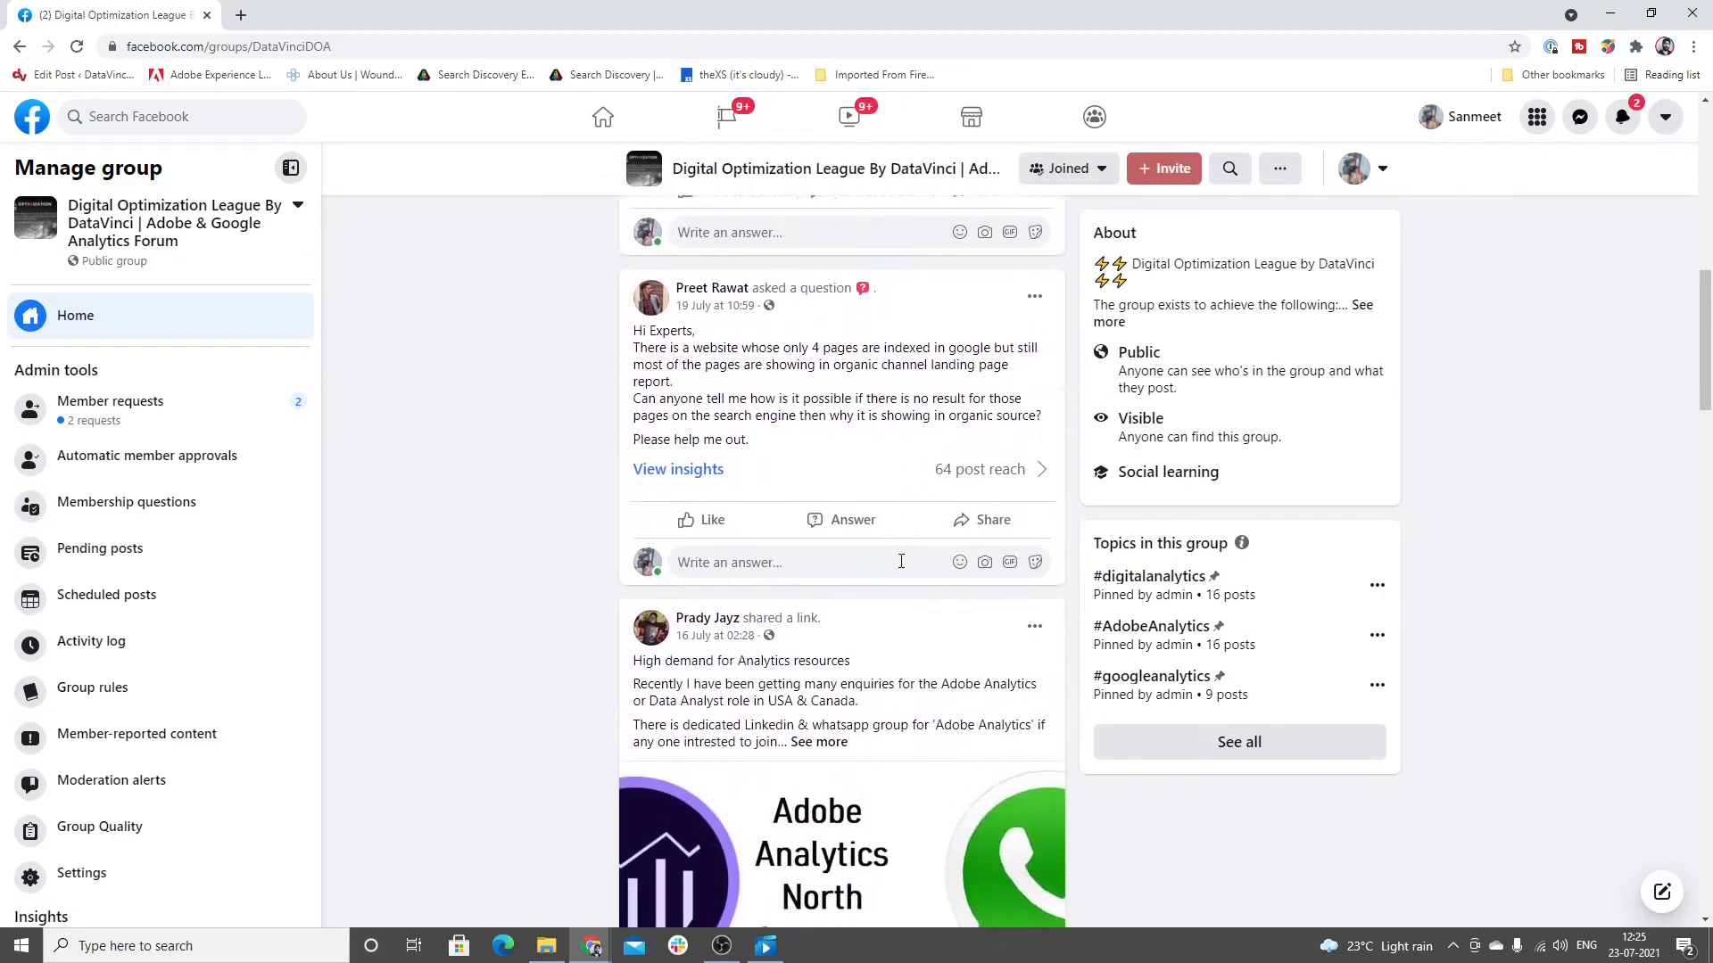
scroll(902, 554, down, 6)
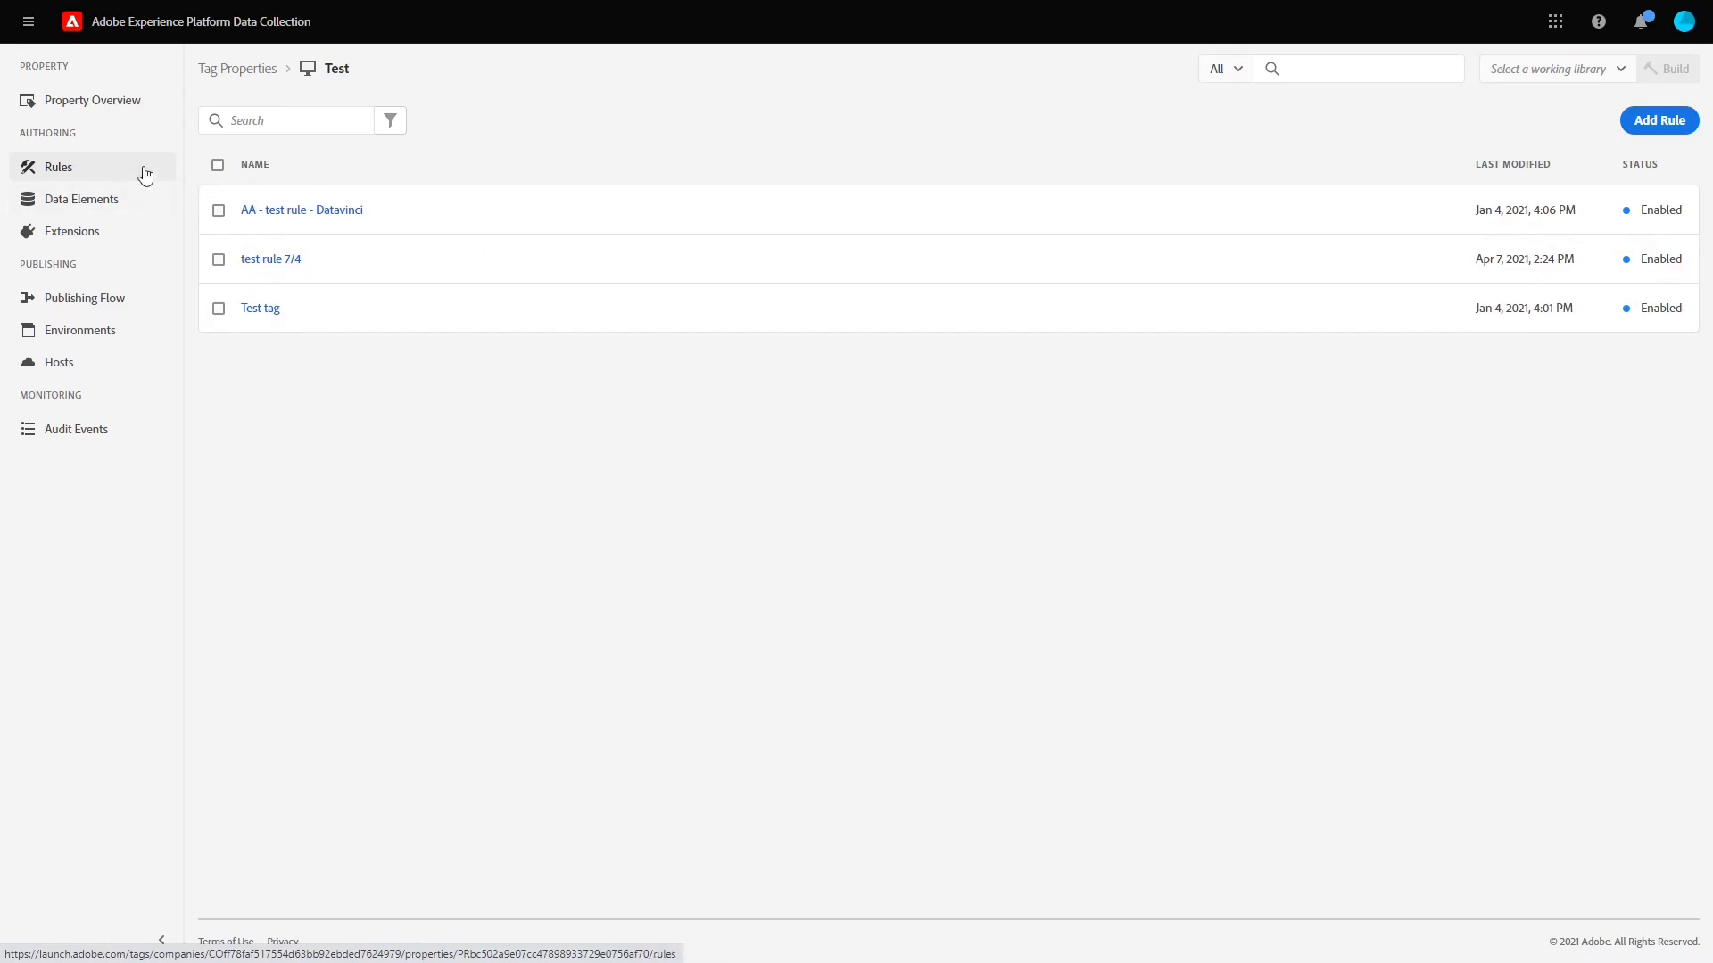
Step: Start a new rule in the Test property with an added event, and list the Core extension's event types
click(1638, 126)
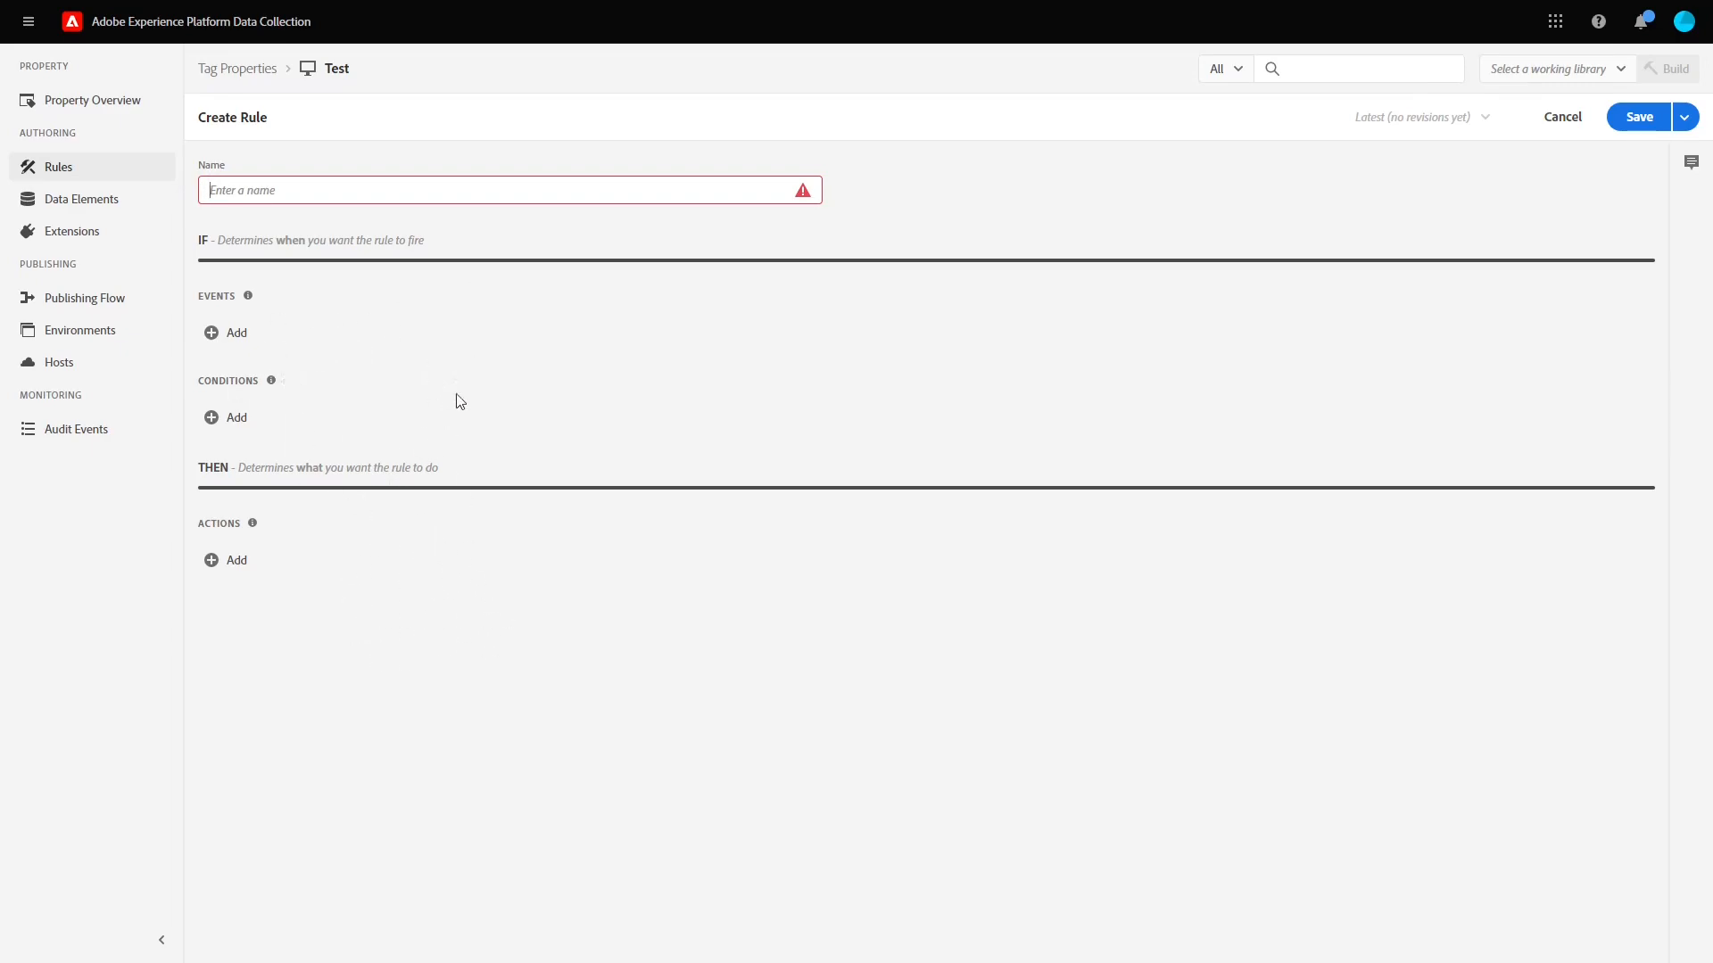
click(235, 333)
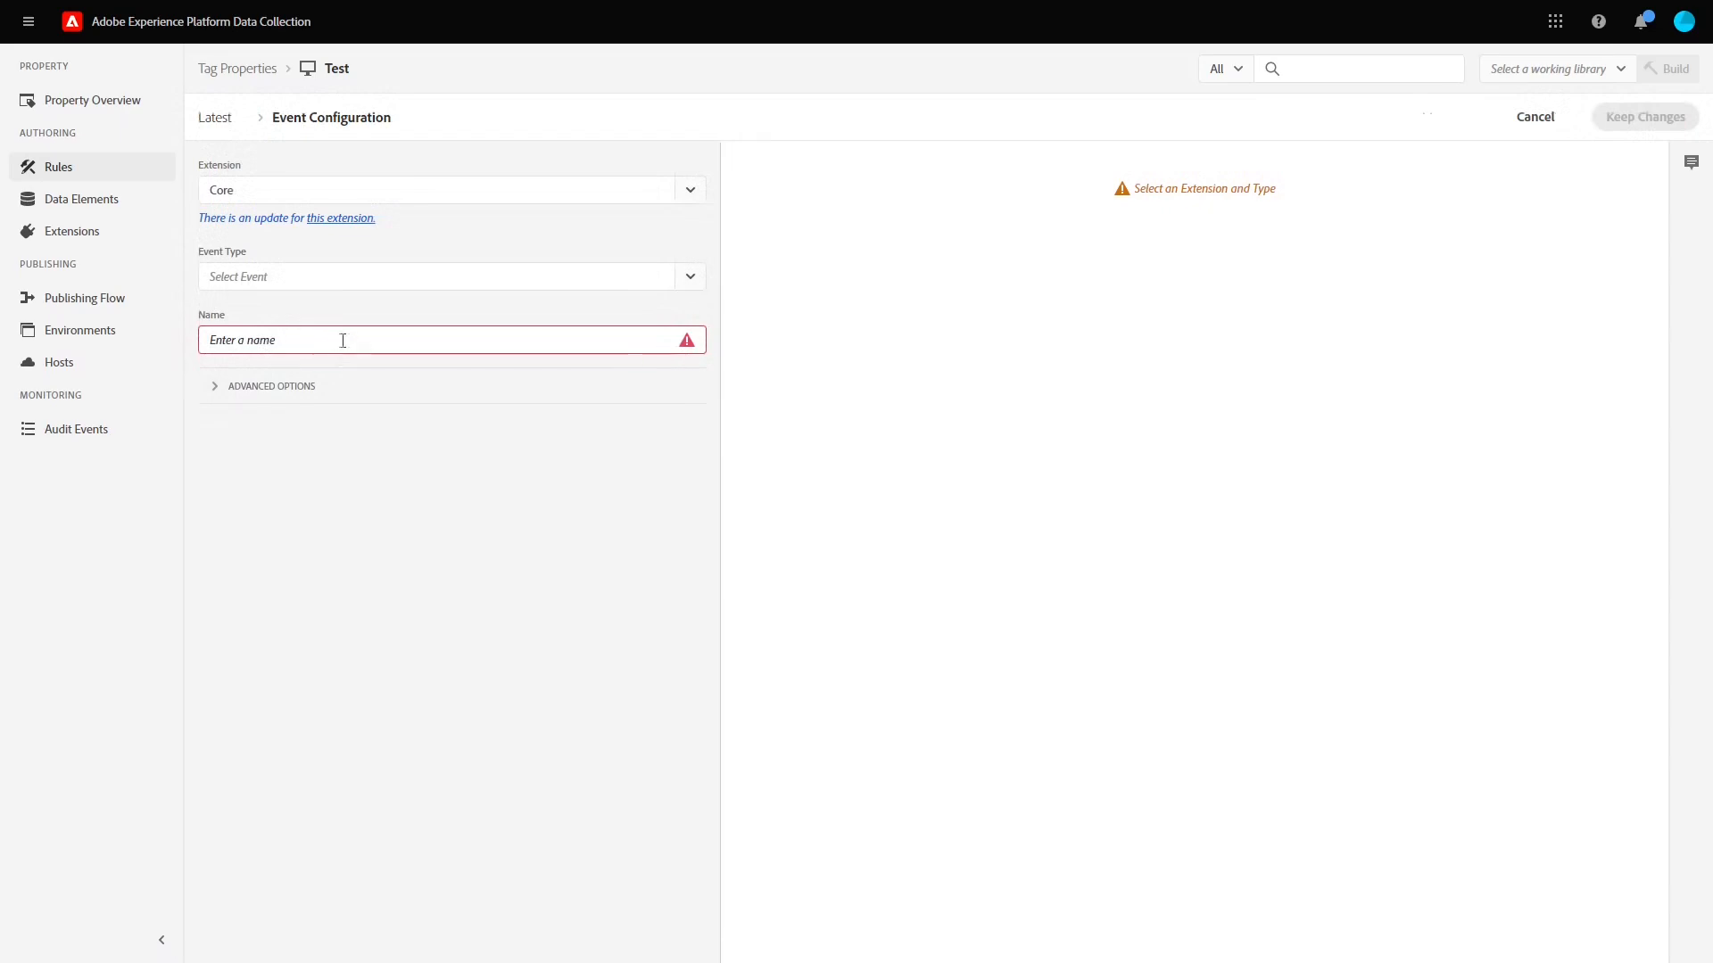
click(688, 283)
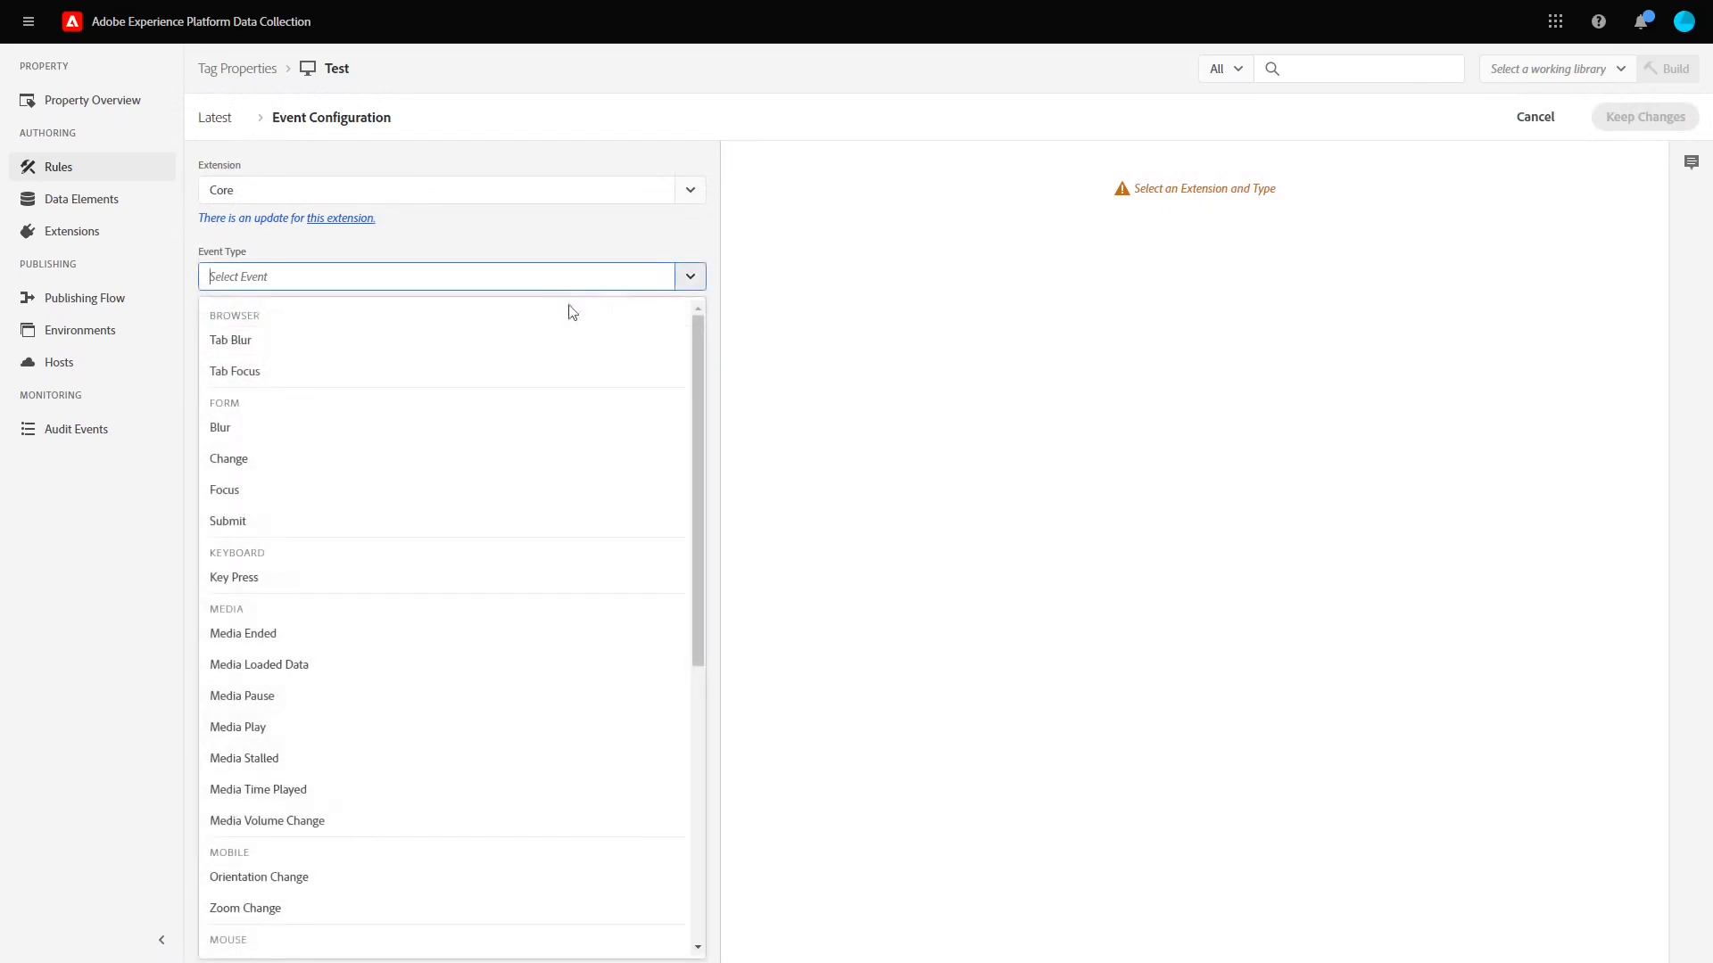
Step: Examine the available Core event types across the Browser, Form, Keyboard, Media, Mobile, Mouse, Other and Page Load groups
scroll(573, 378, down, 6)
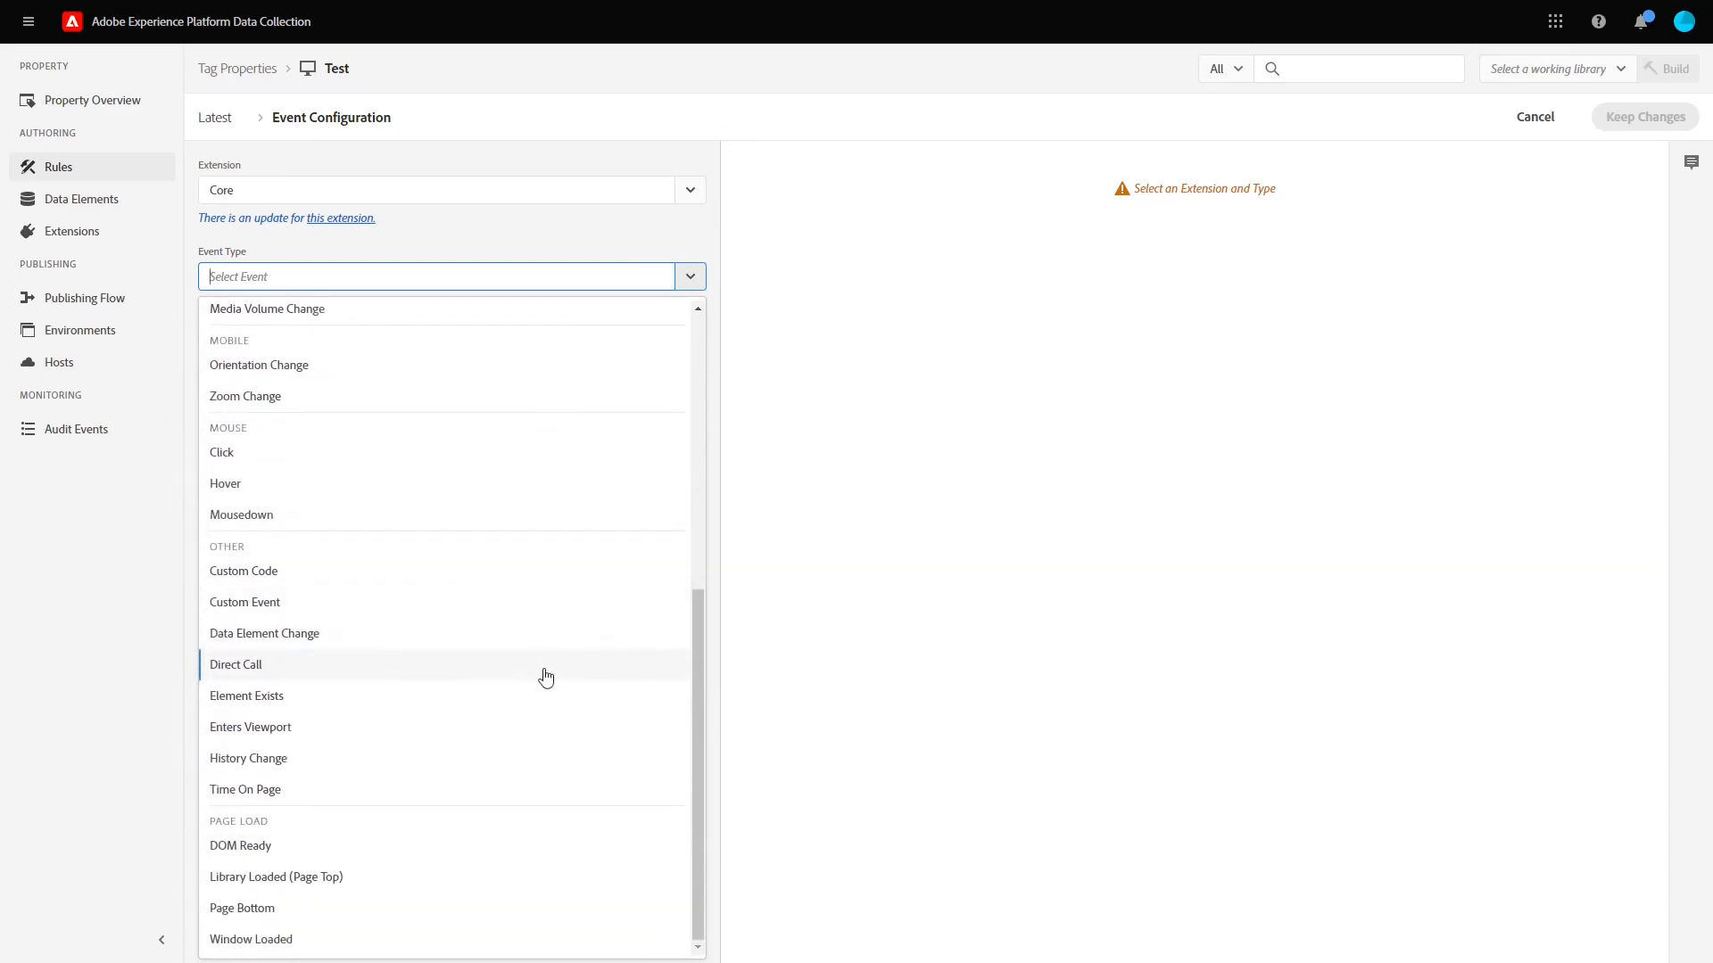
scroll(543, 676, up, 6)
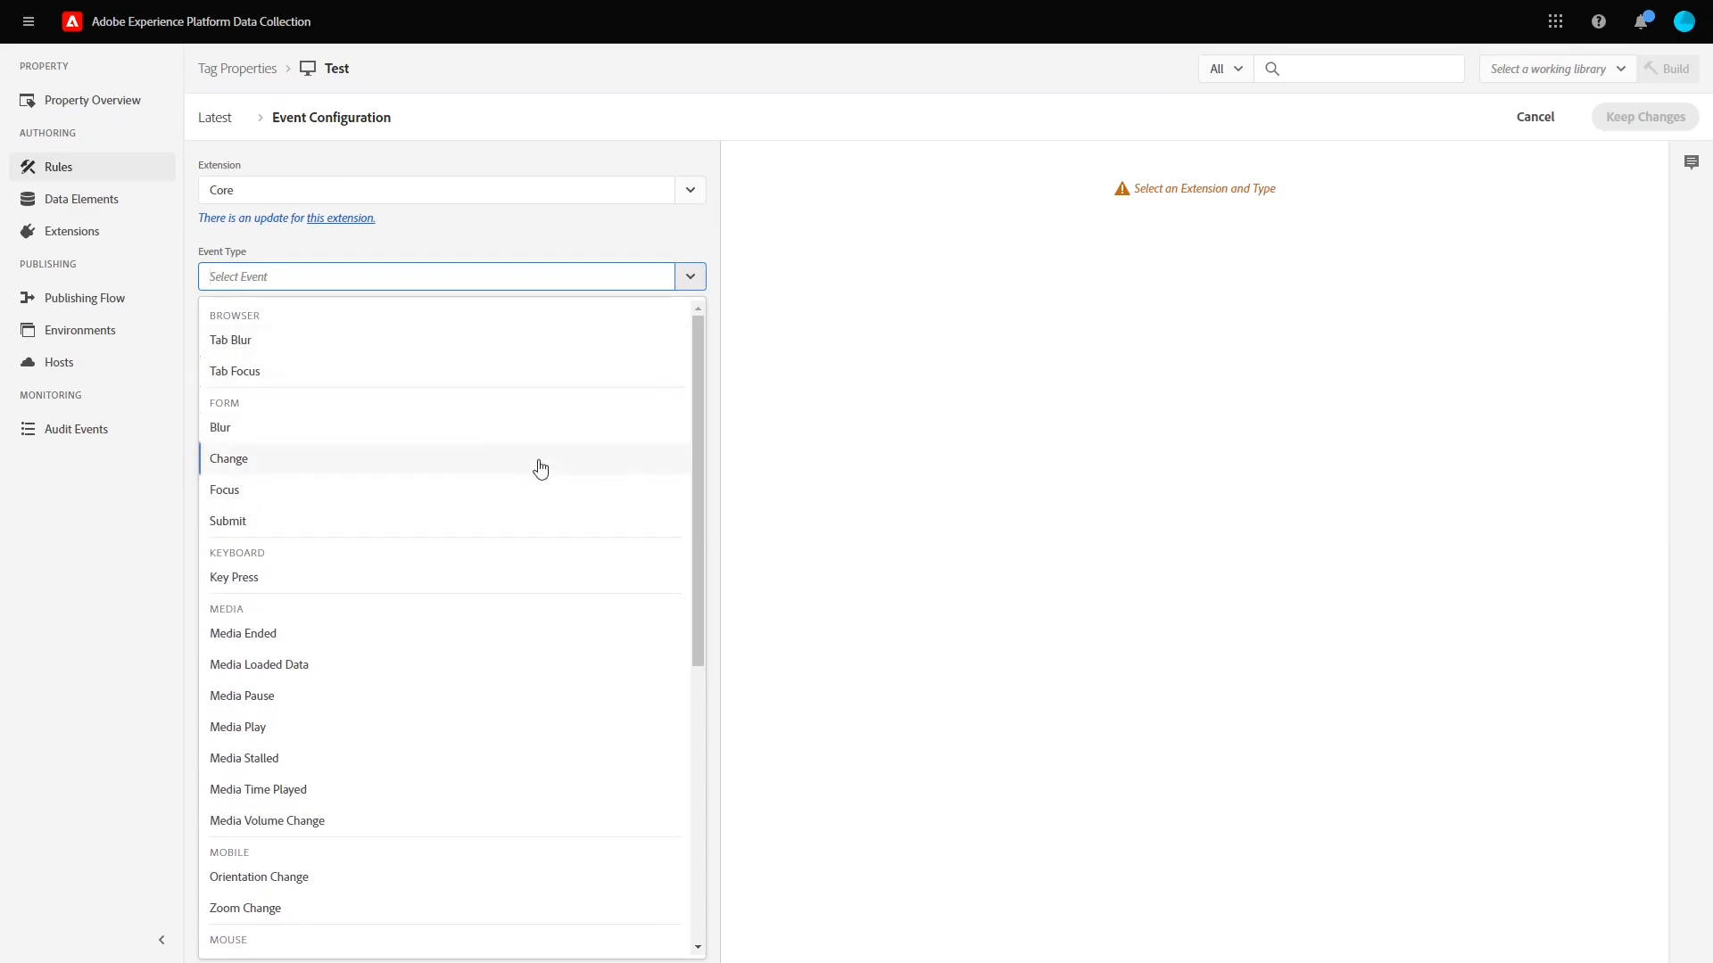
scroll(539, 467, down, 2)
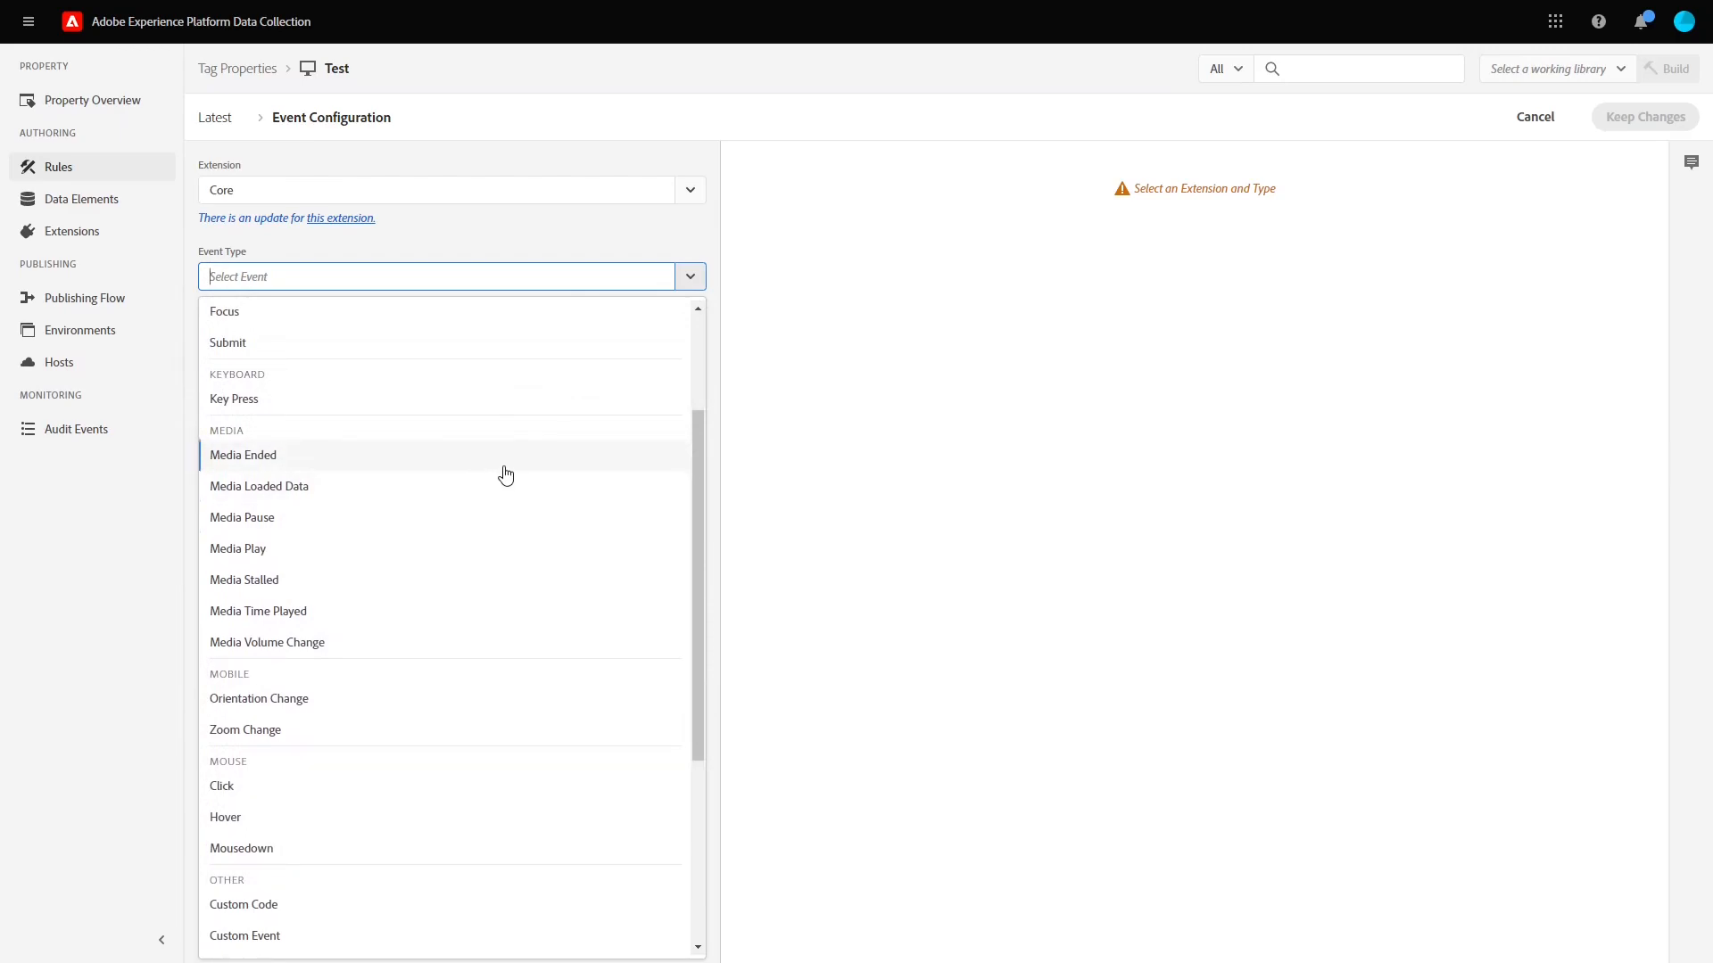
scroll(516, 496, down, 2)
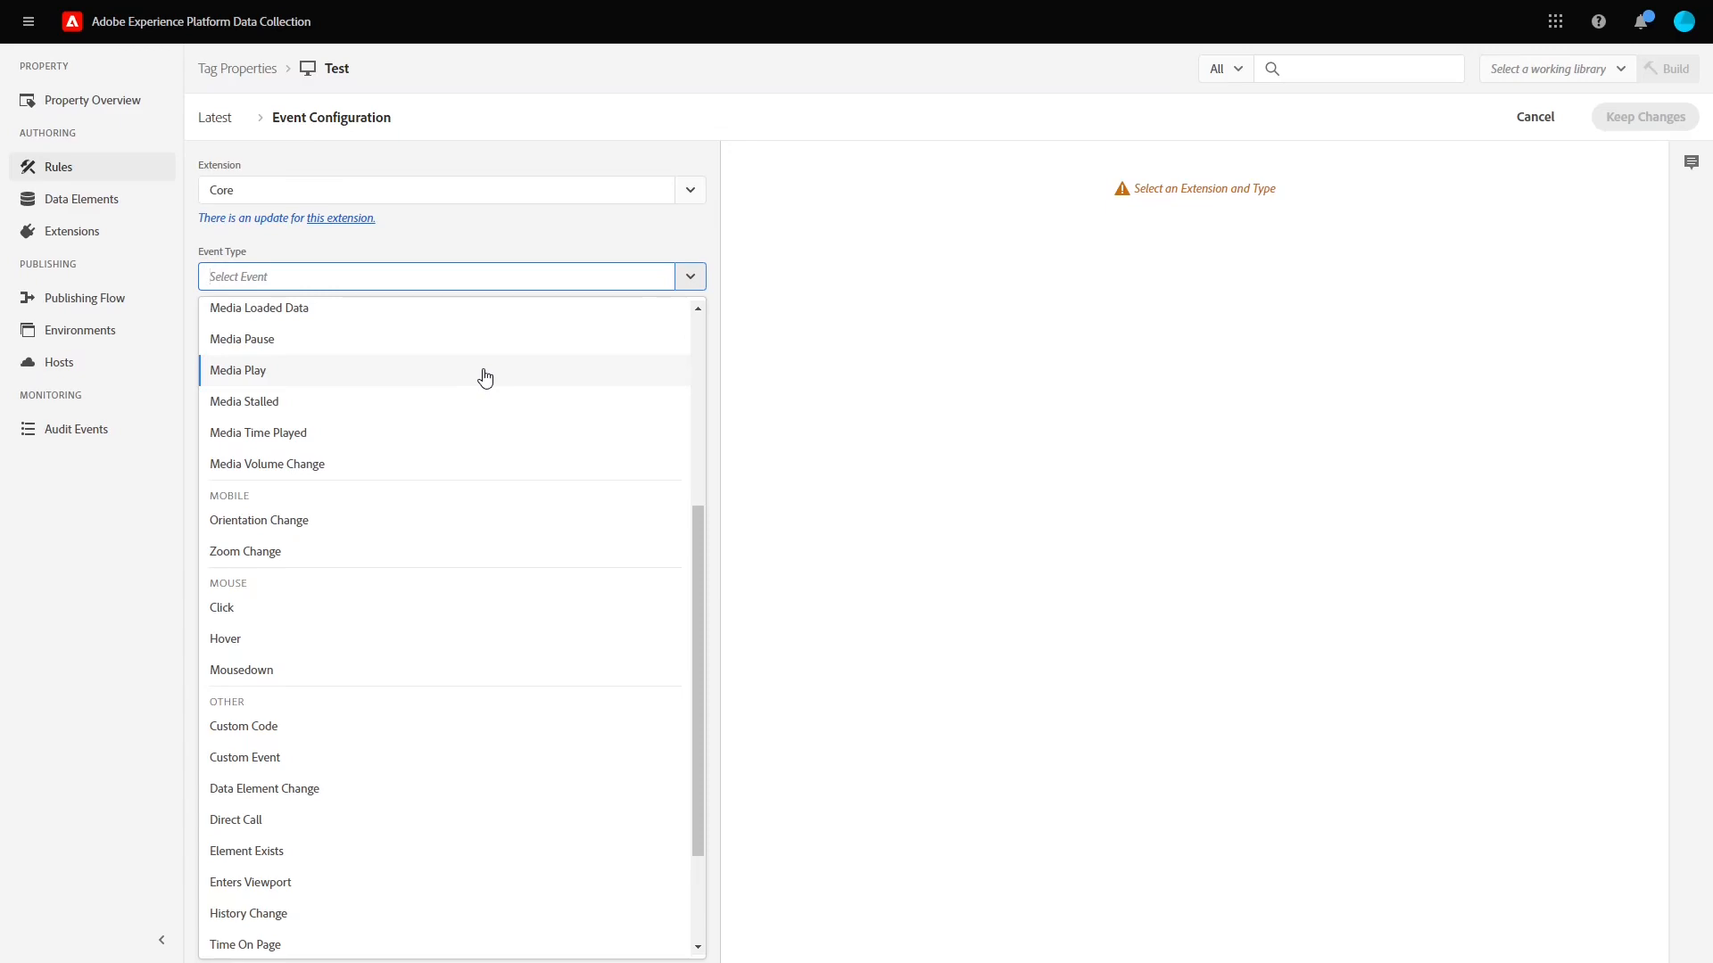
scroll(527, 464, up, 3)
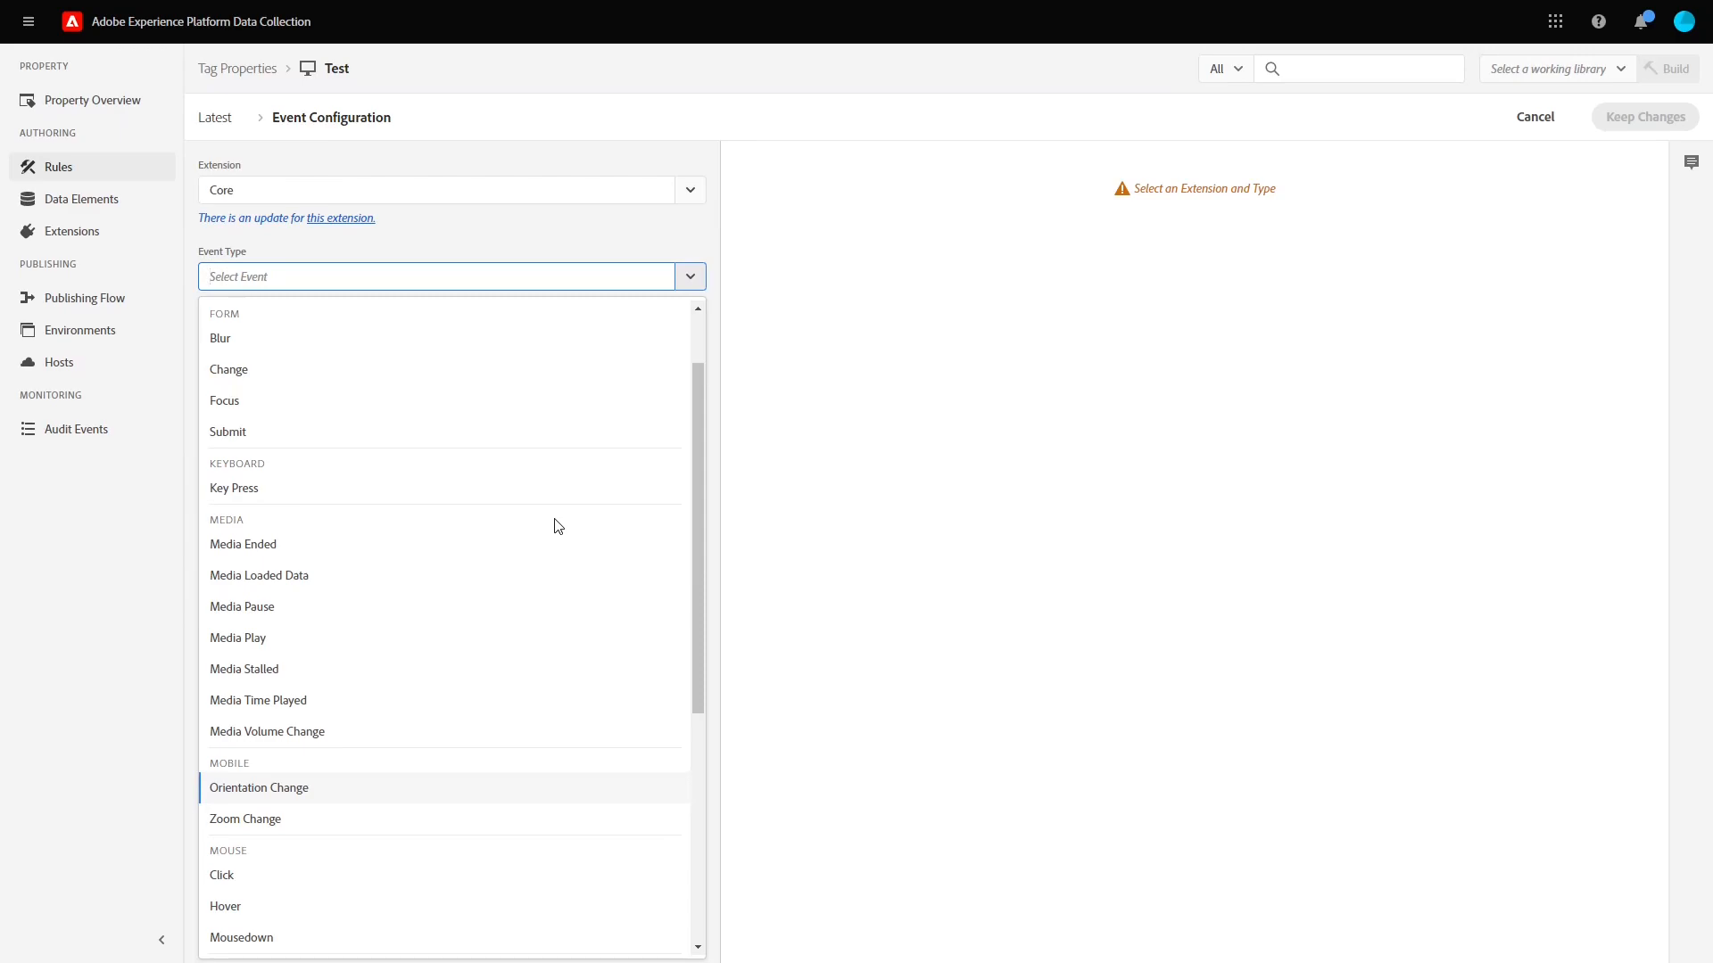
scroll(558, 526, up, 1)
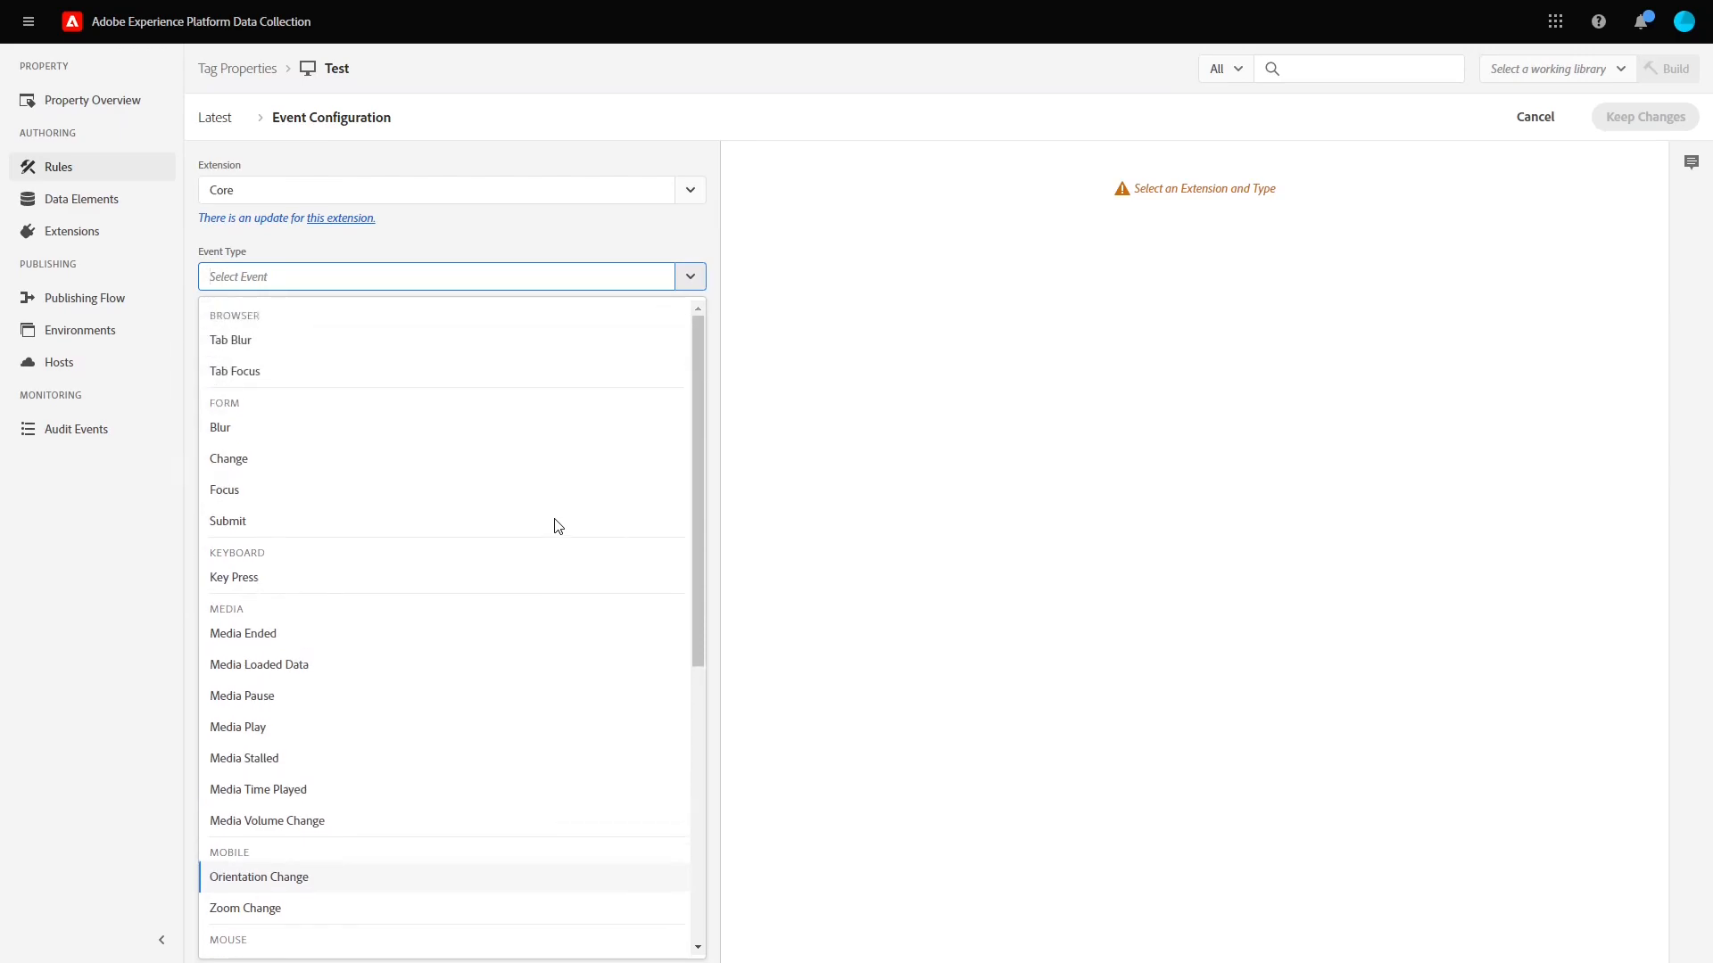
scroll(571, 535, down, 4)
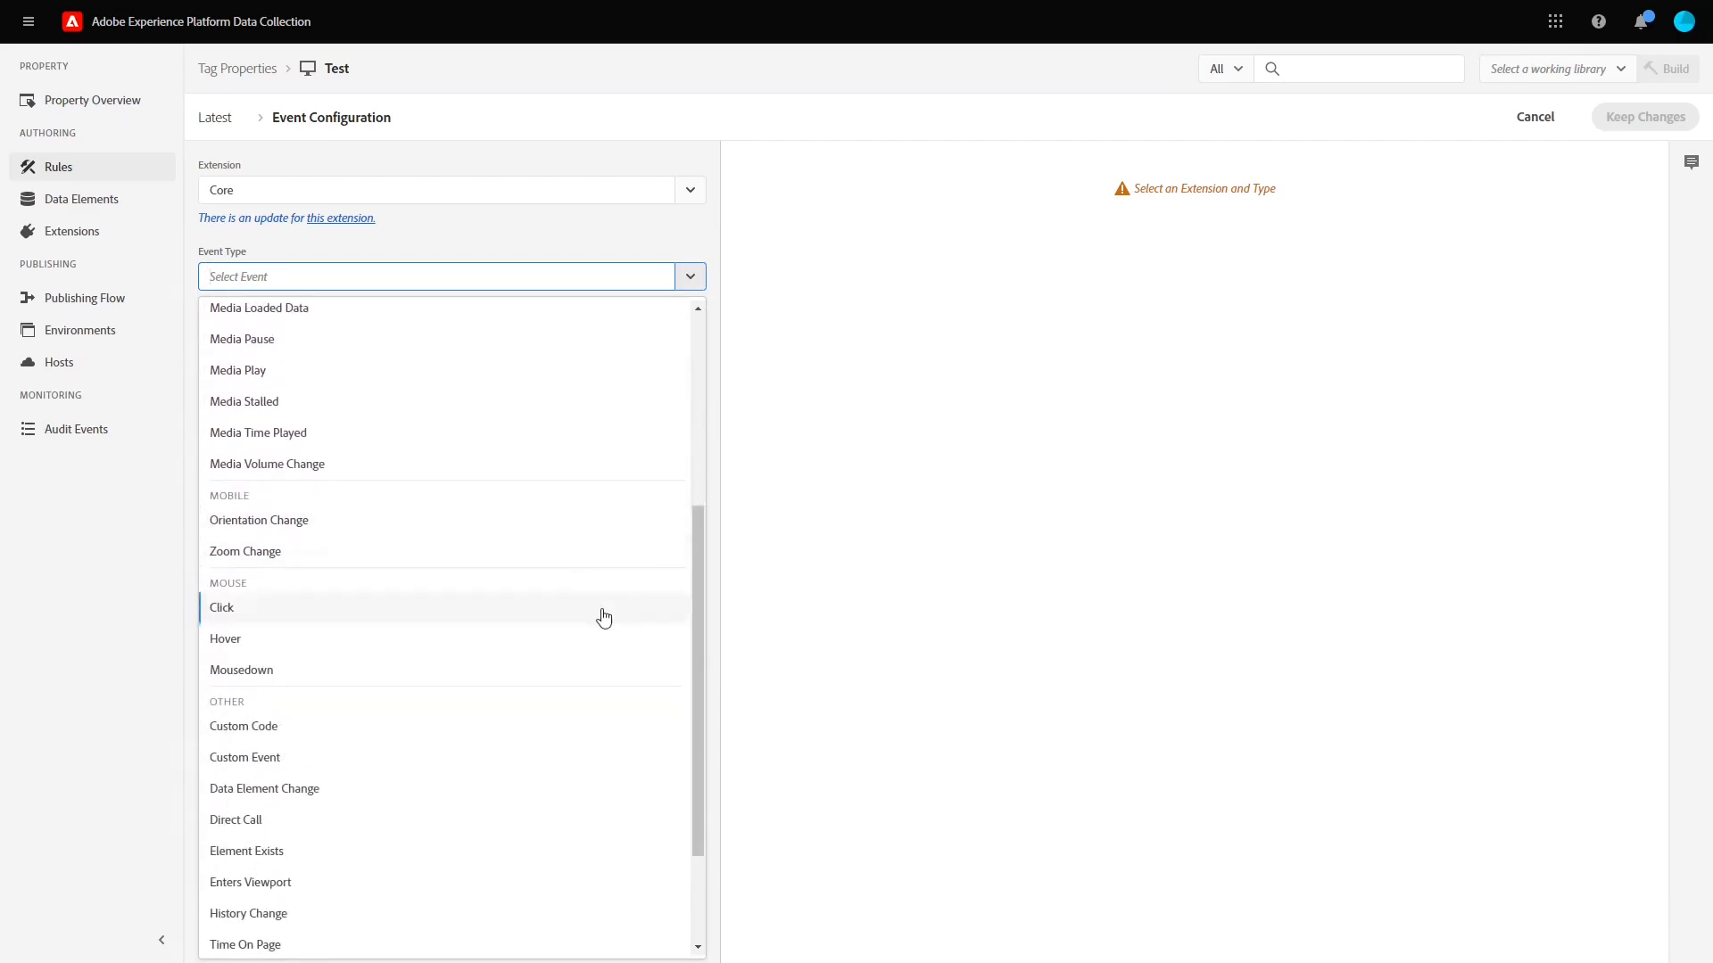
scroll(602, 616, down, 2)
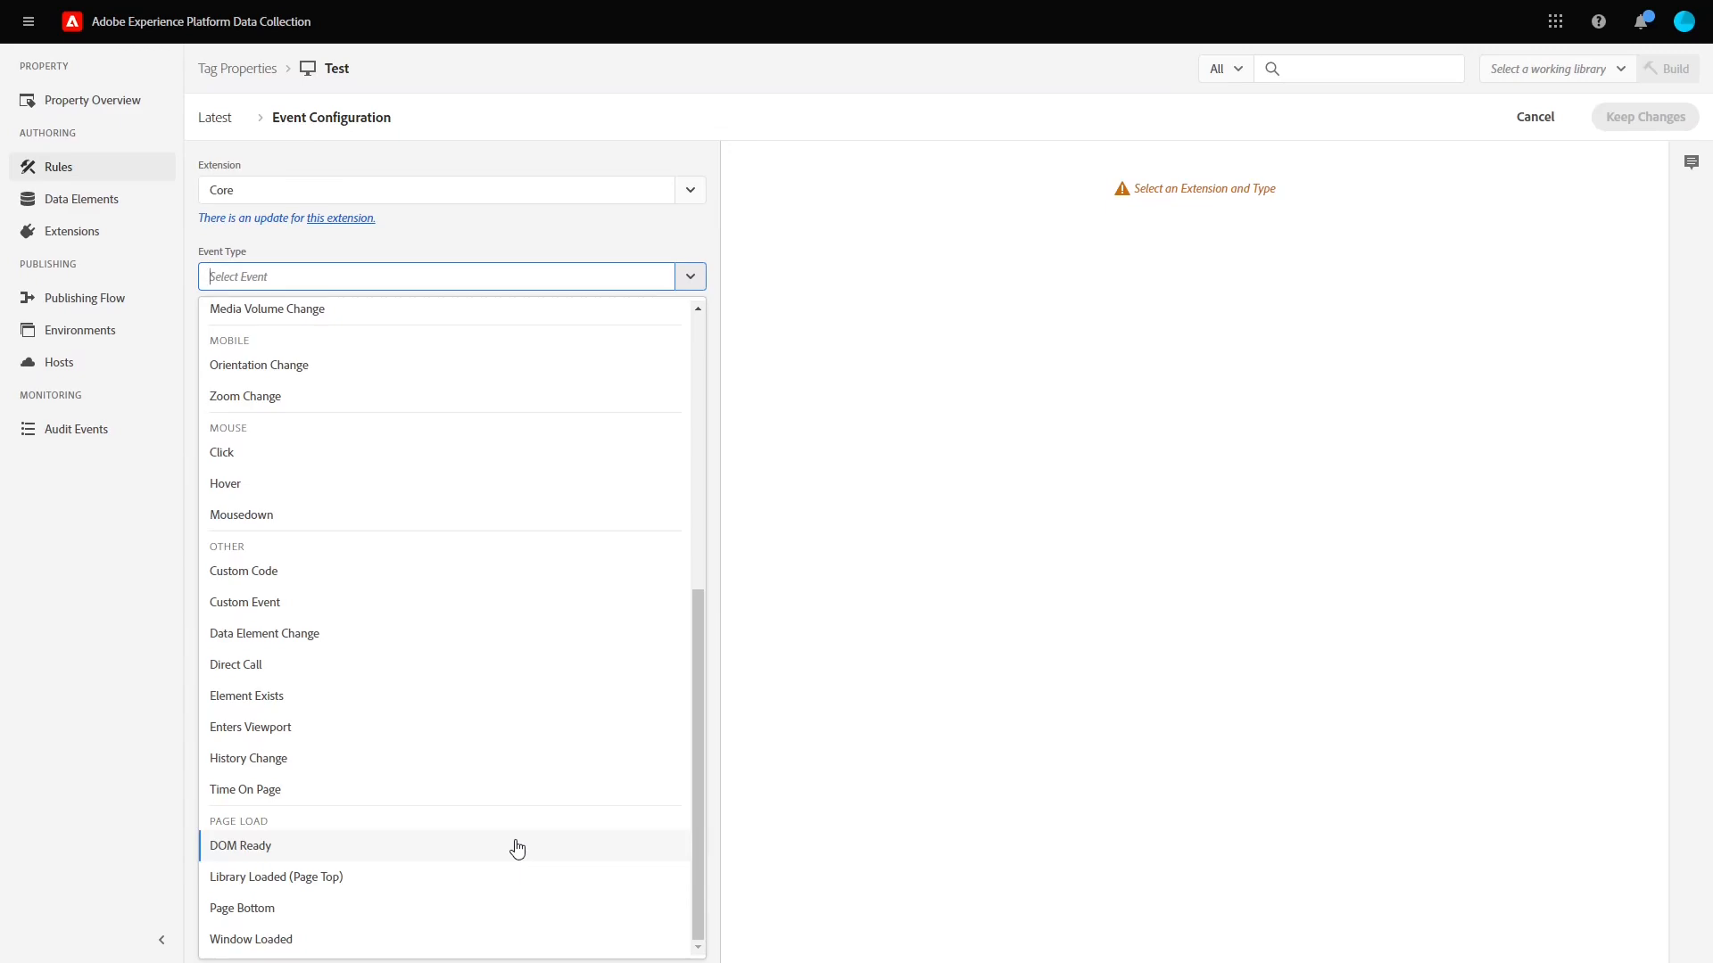
scroll(517, 849, up, 5)
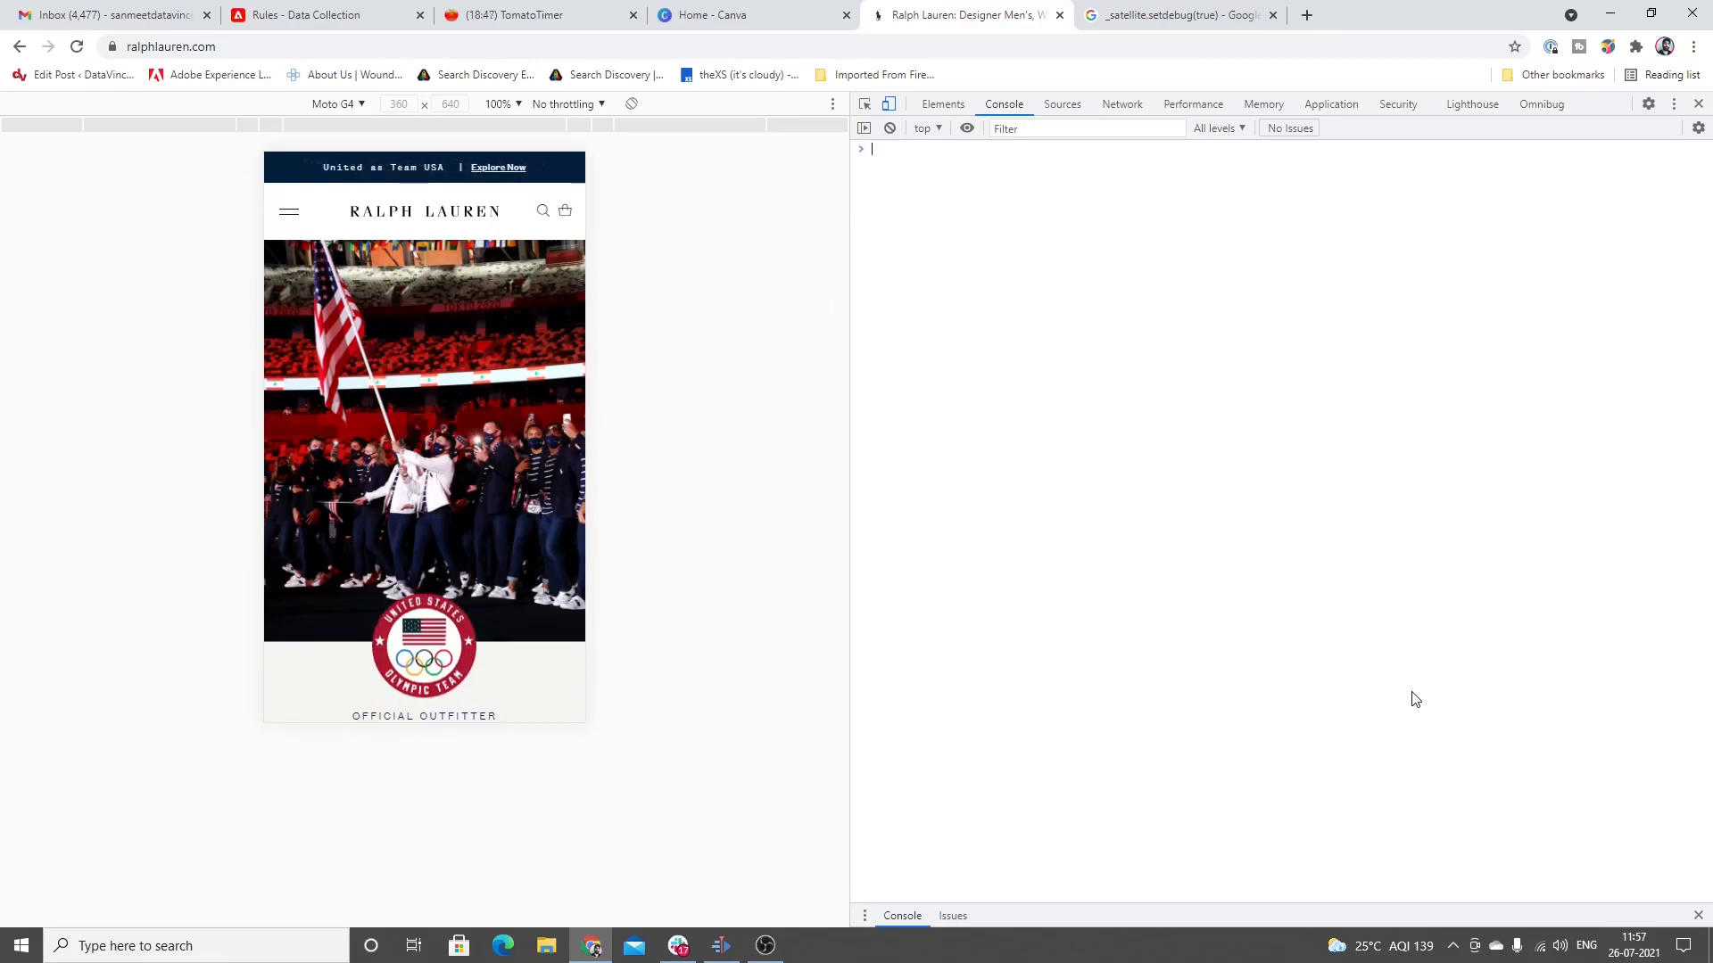
Step: Run _satellite.setDebug(true) in the browser console on the Ralph Lauren home page
text(_s)
key(Tab)
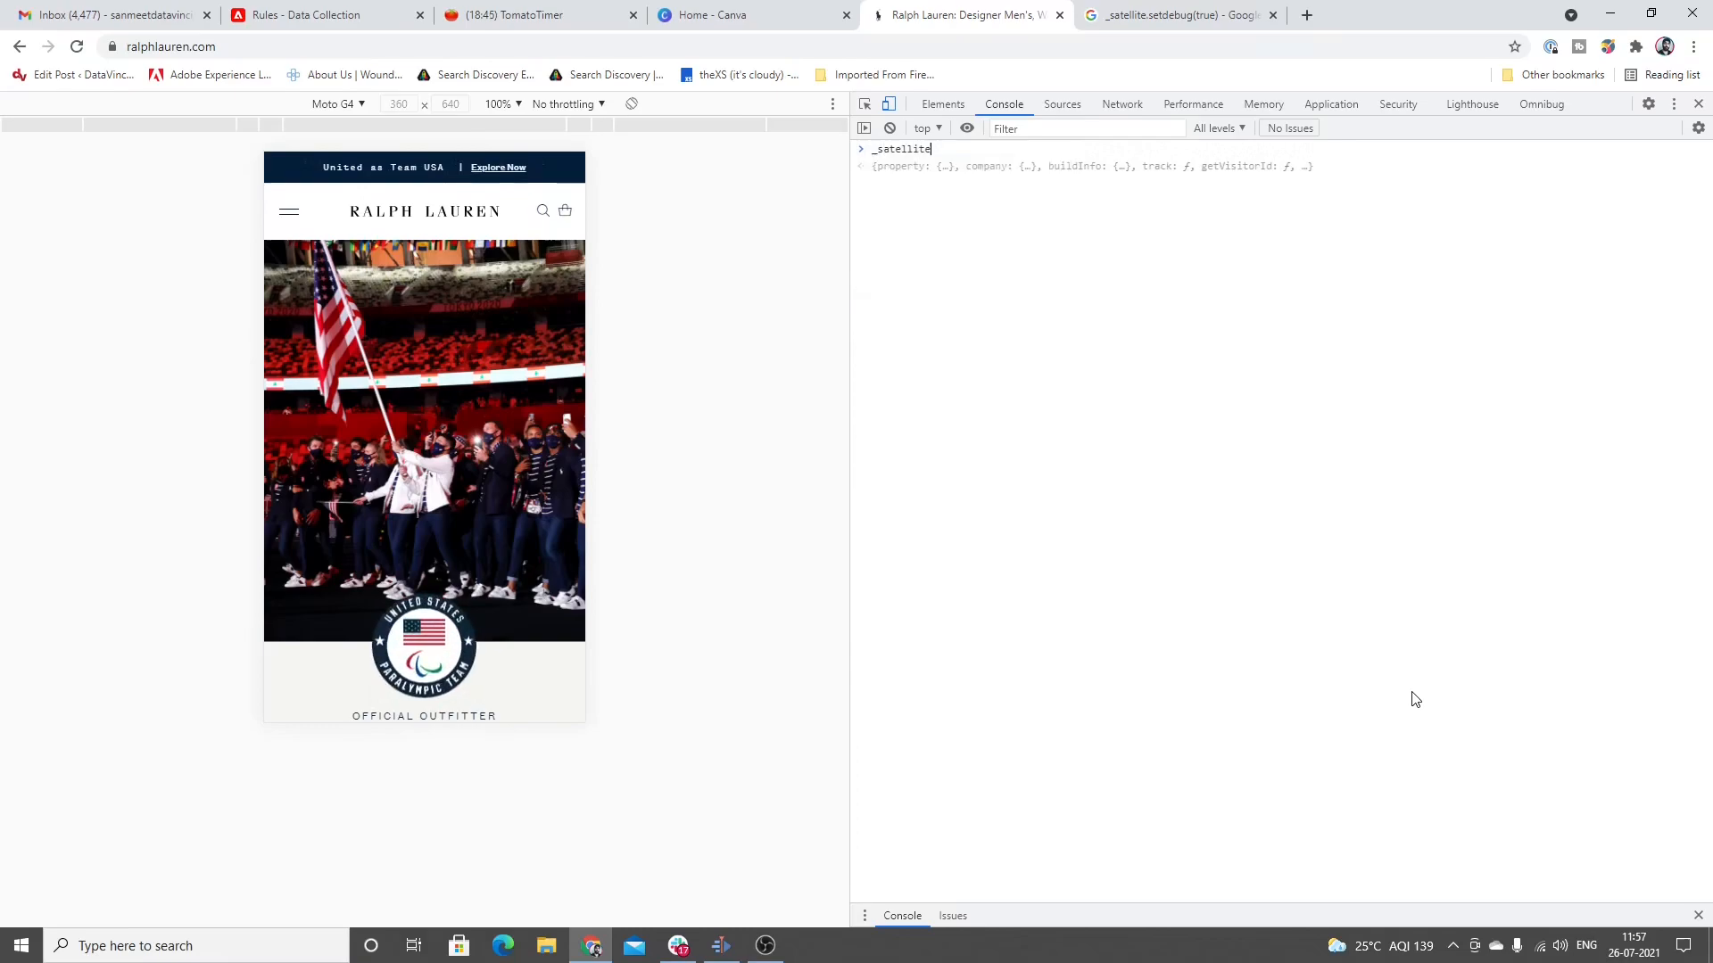
text(.setDebug)
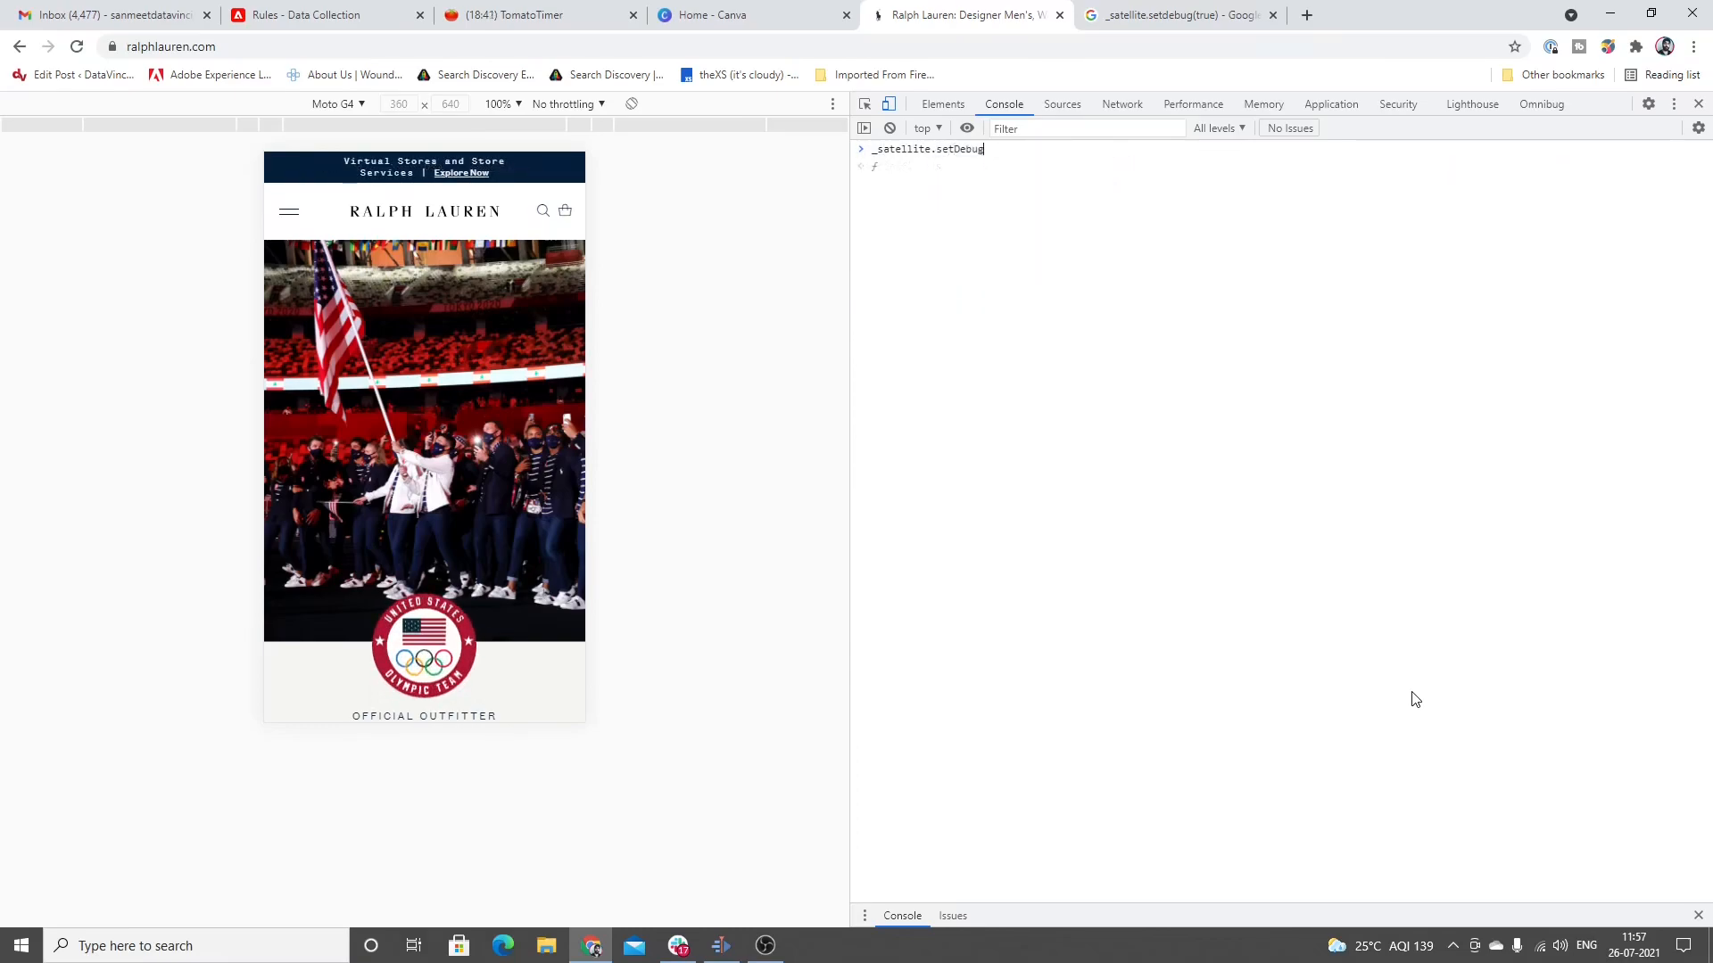
text(()
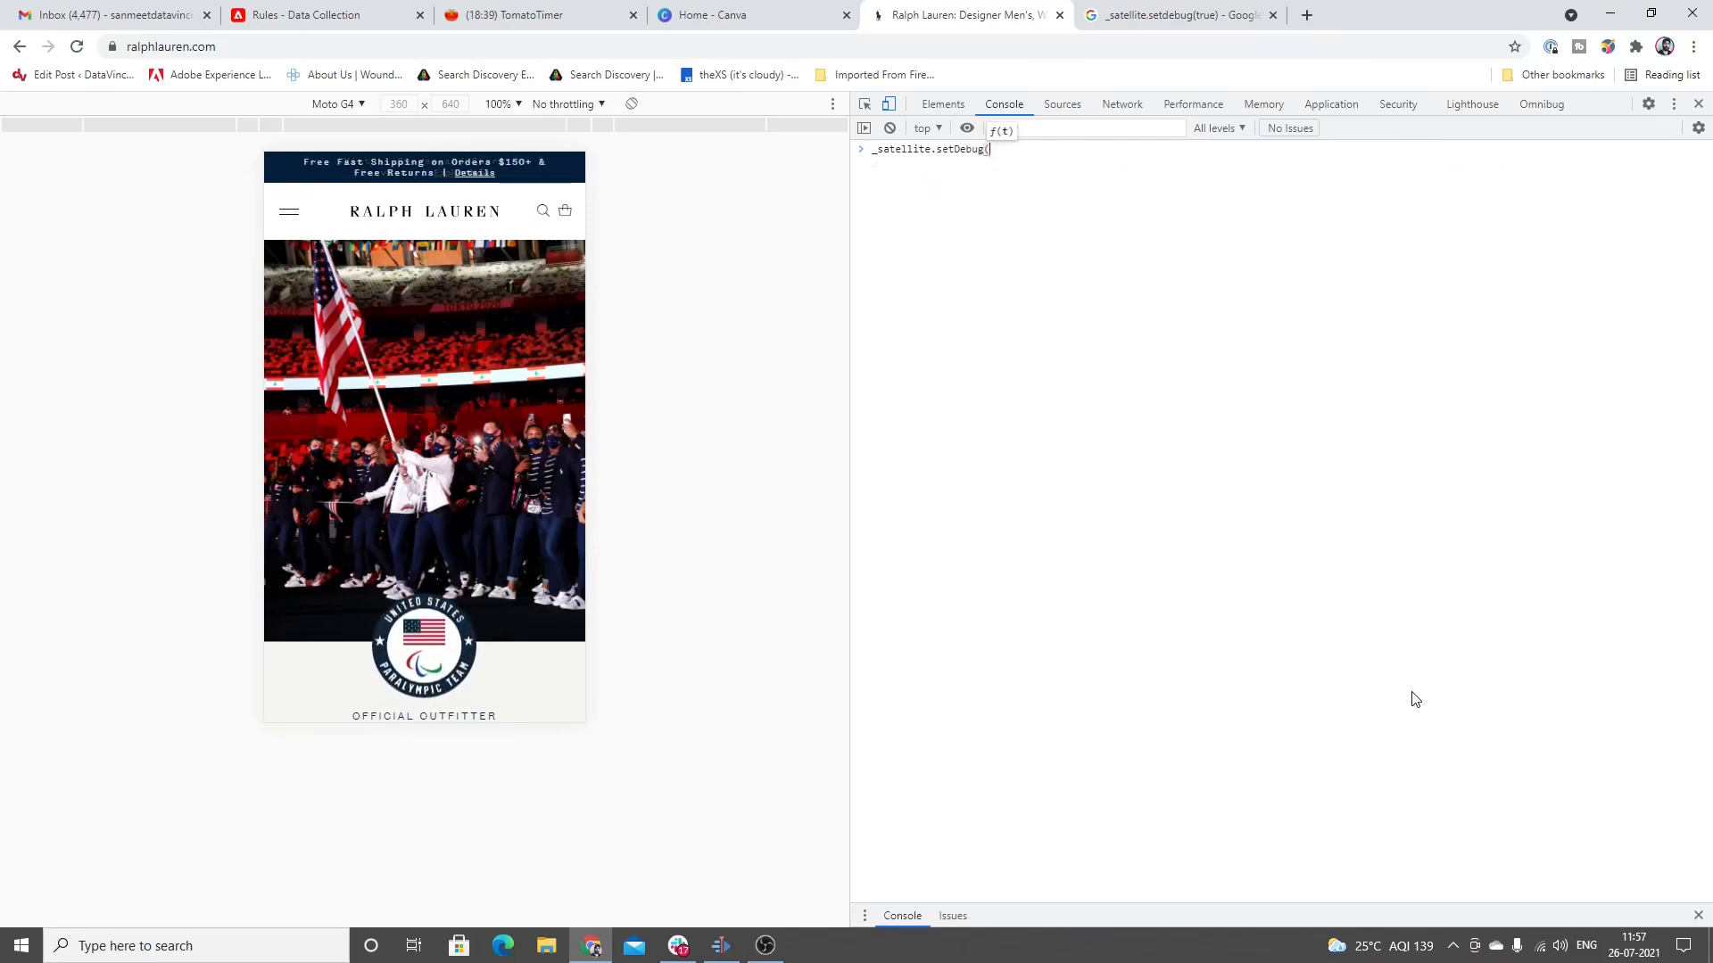
text(true))
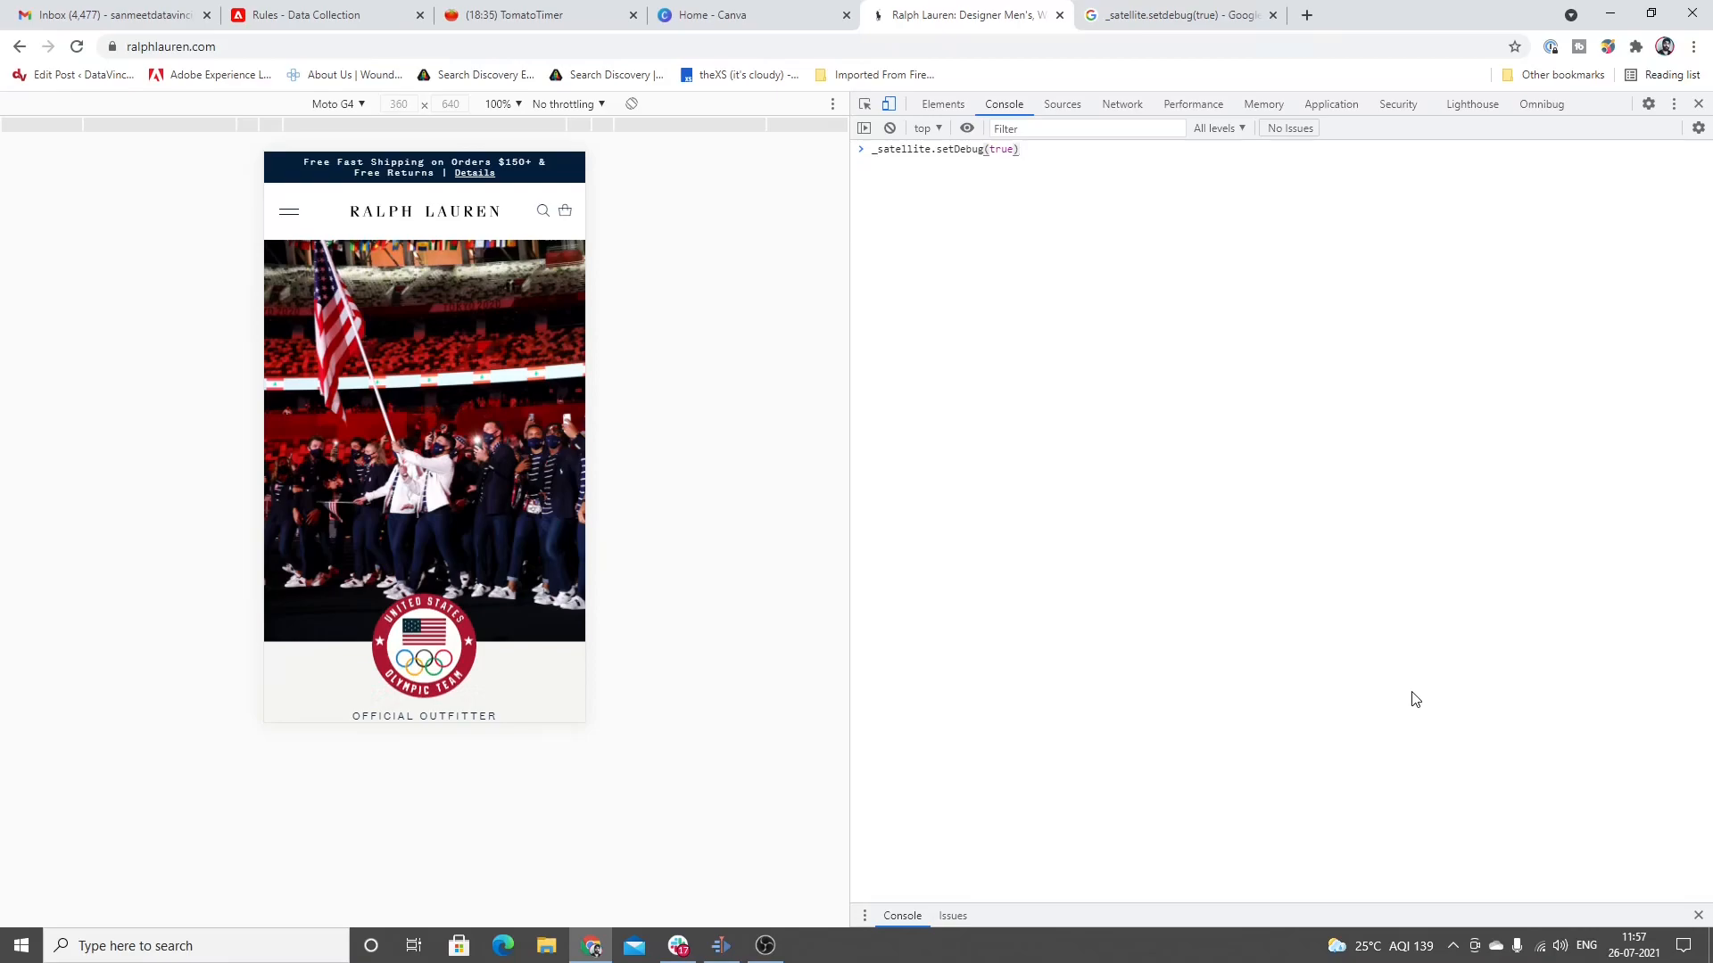
key(Return)
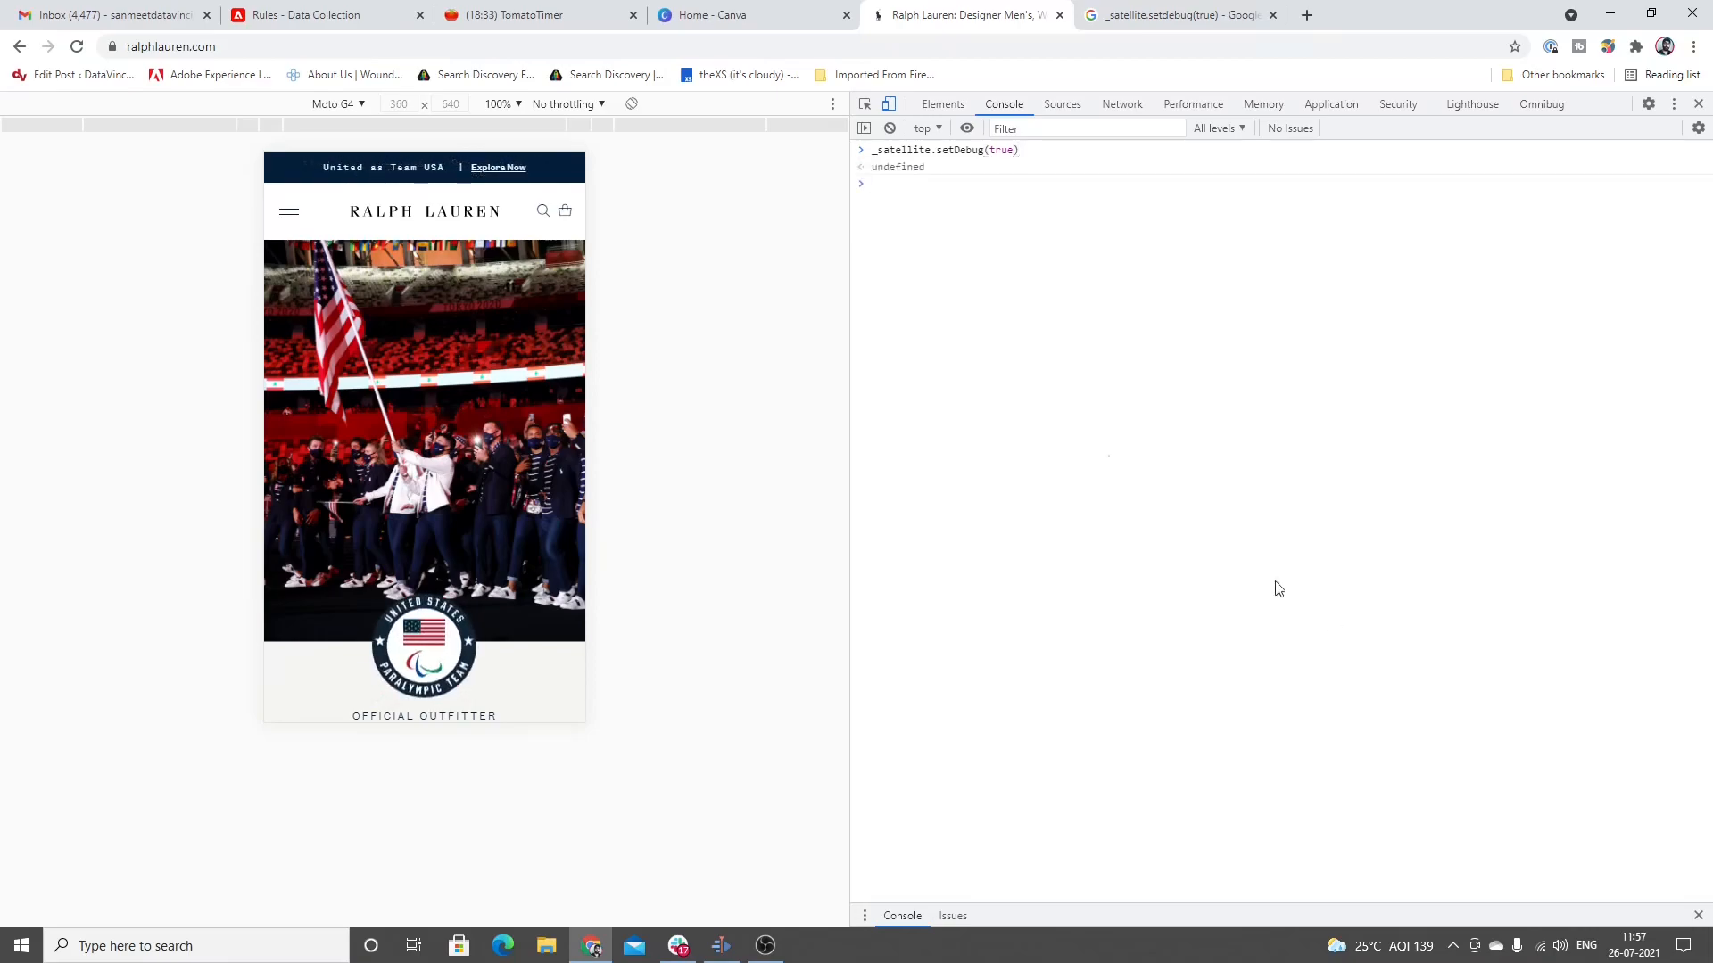
Step: Reload the Ralph Lauren page and review the rule and condition messages logged in the console
click(77, 47)
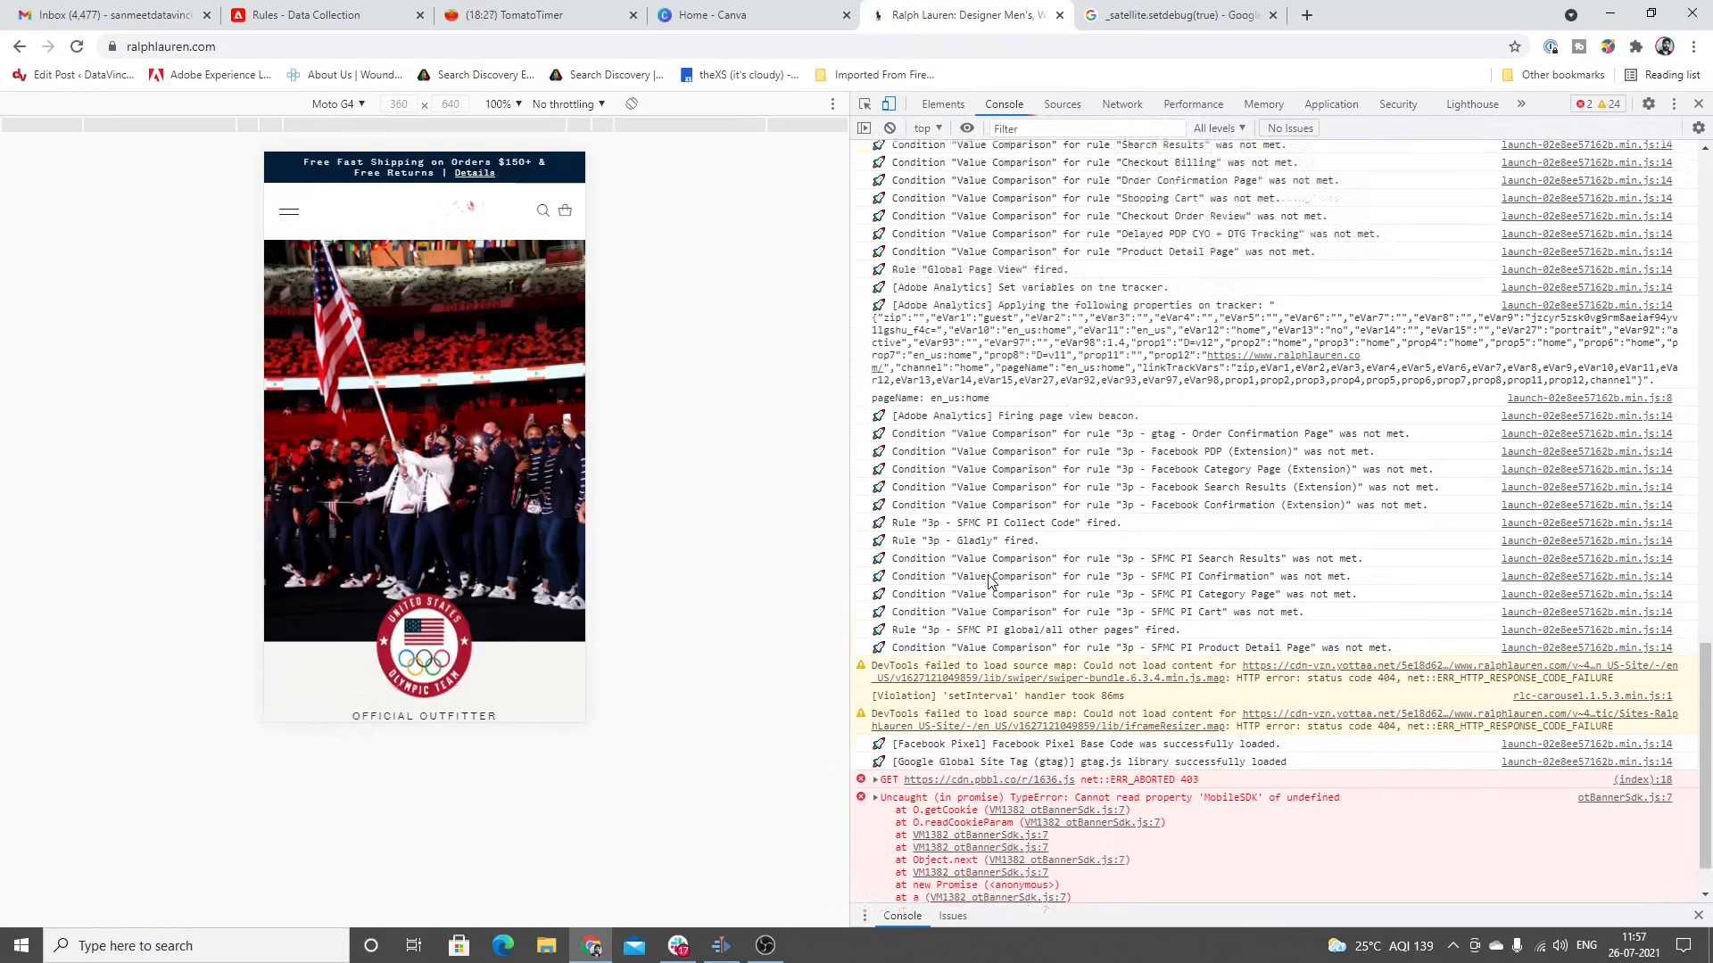
scroll(990, 581, up, 15)
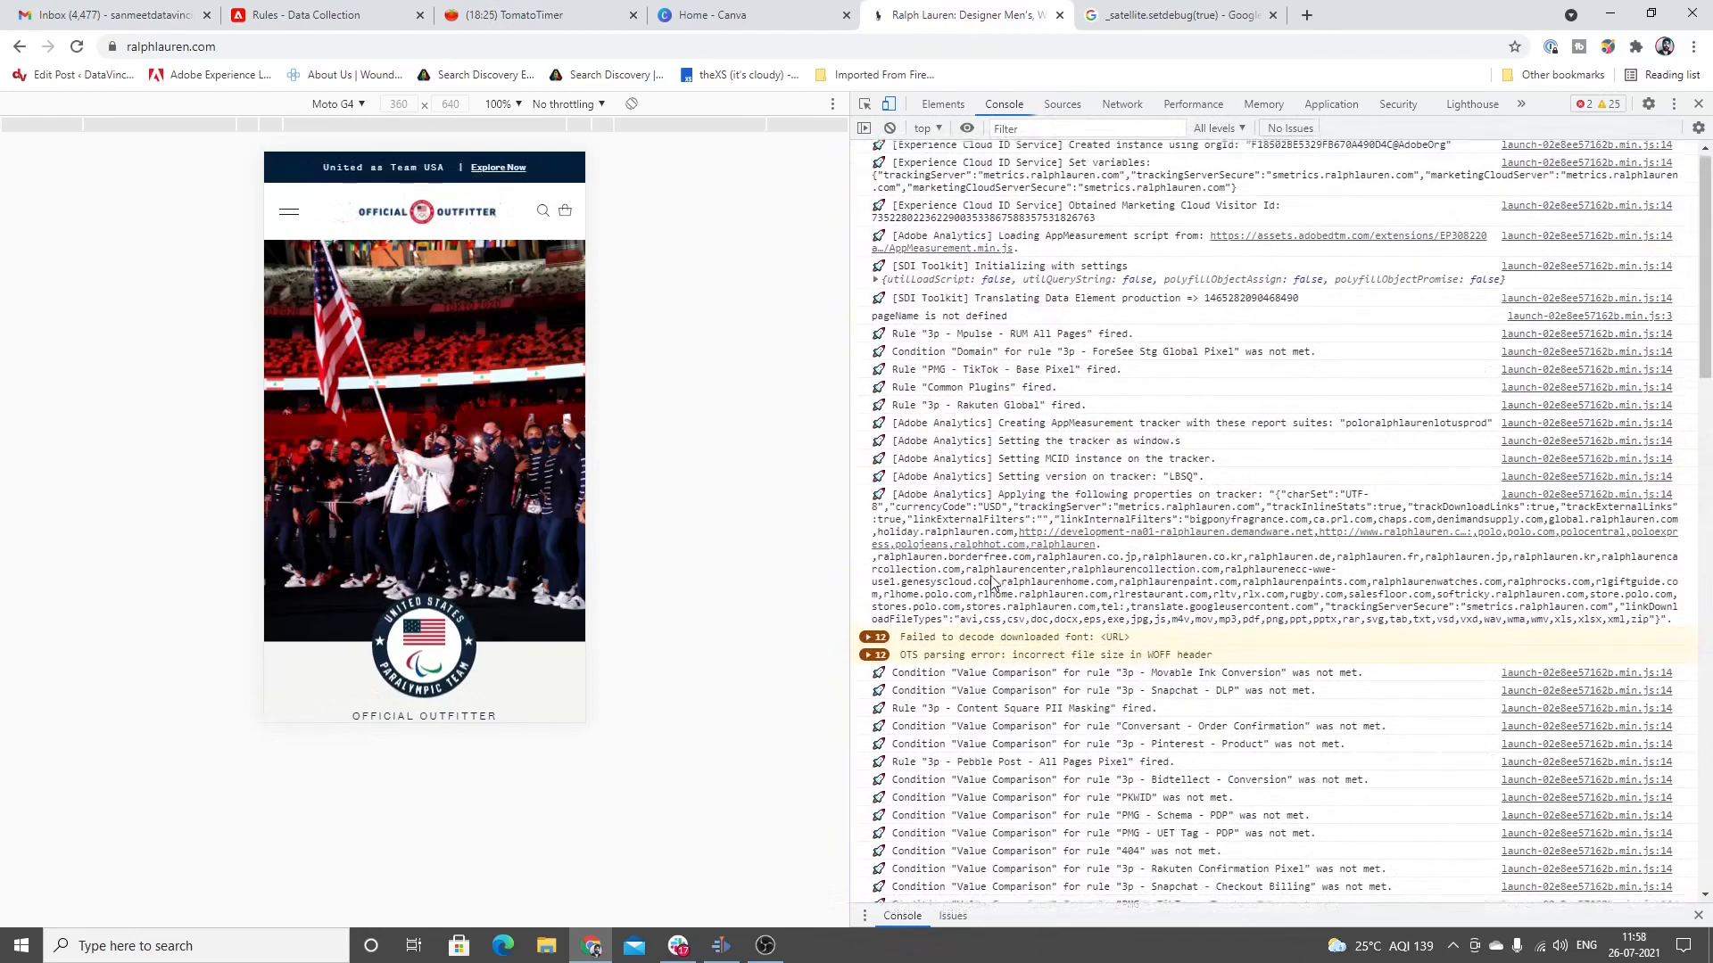
scroll(992, 570, down, 15)
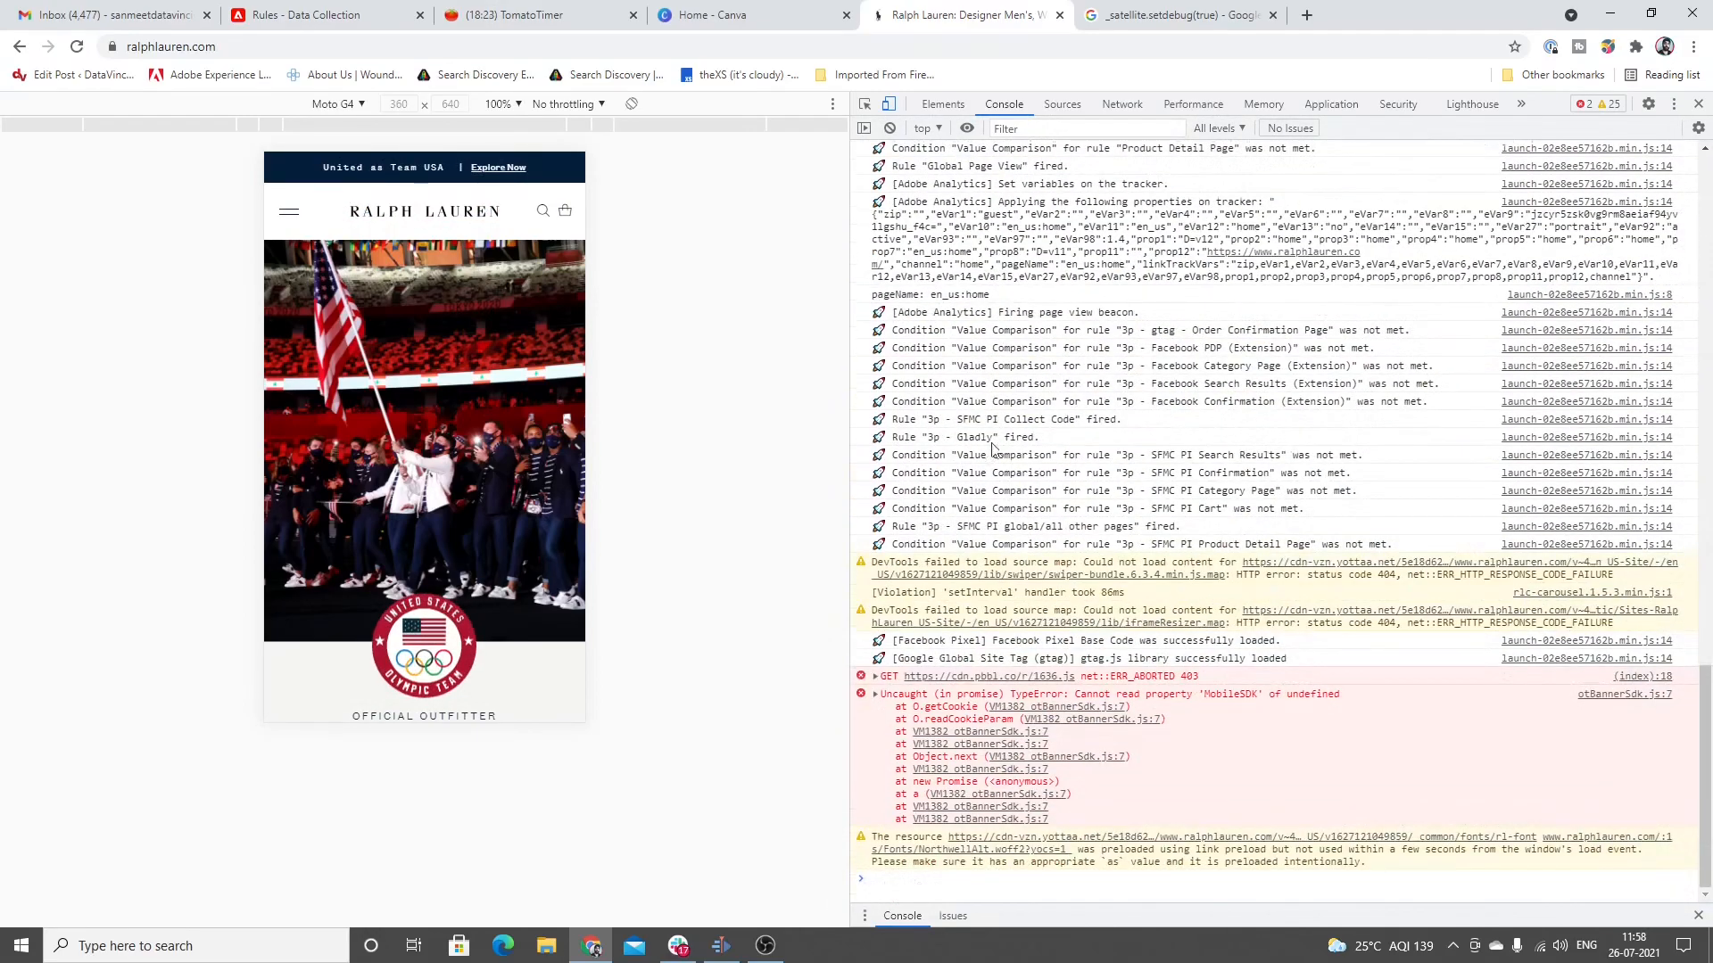
Step: Begin a _satellite.track(" call at the console prompt, leaving its identifier string open
click(1053, 887)
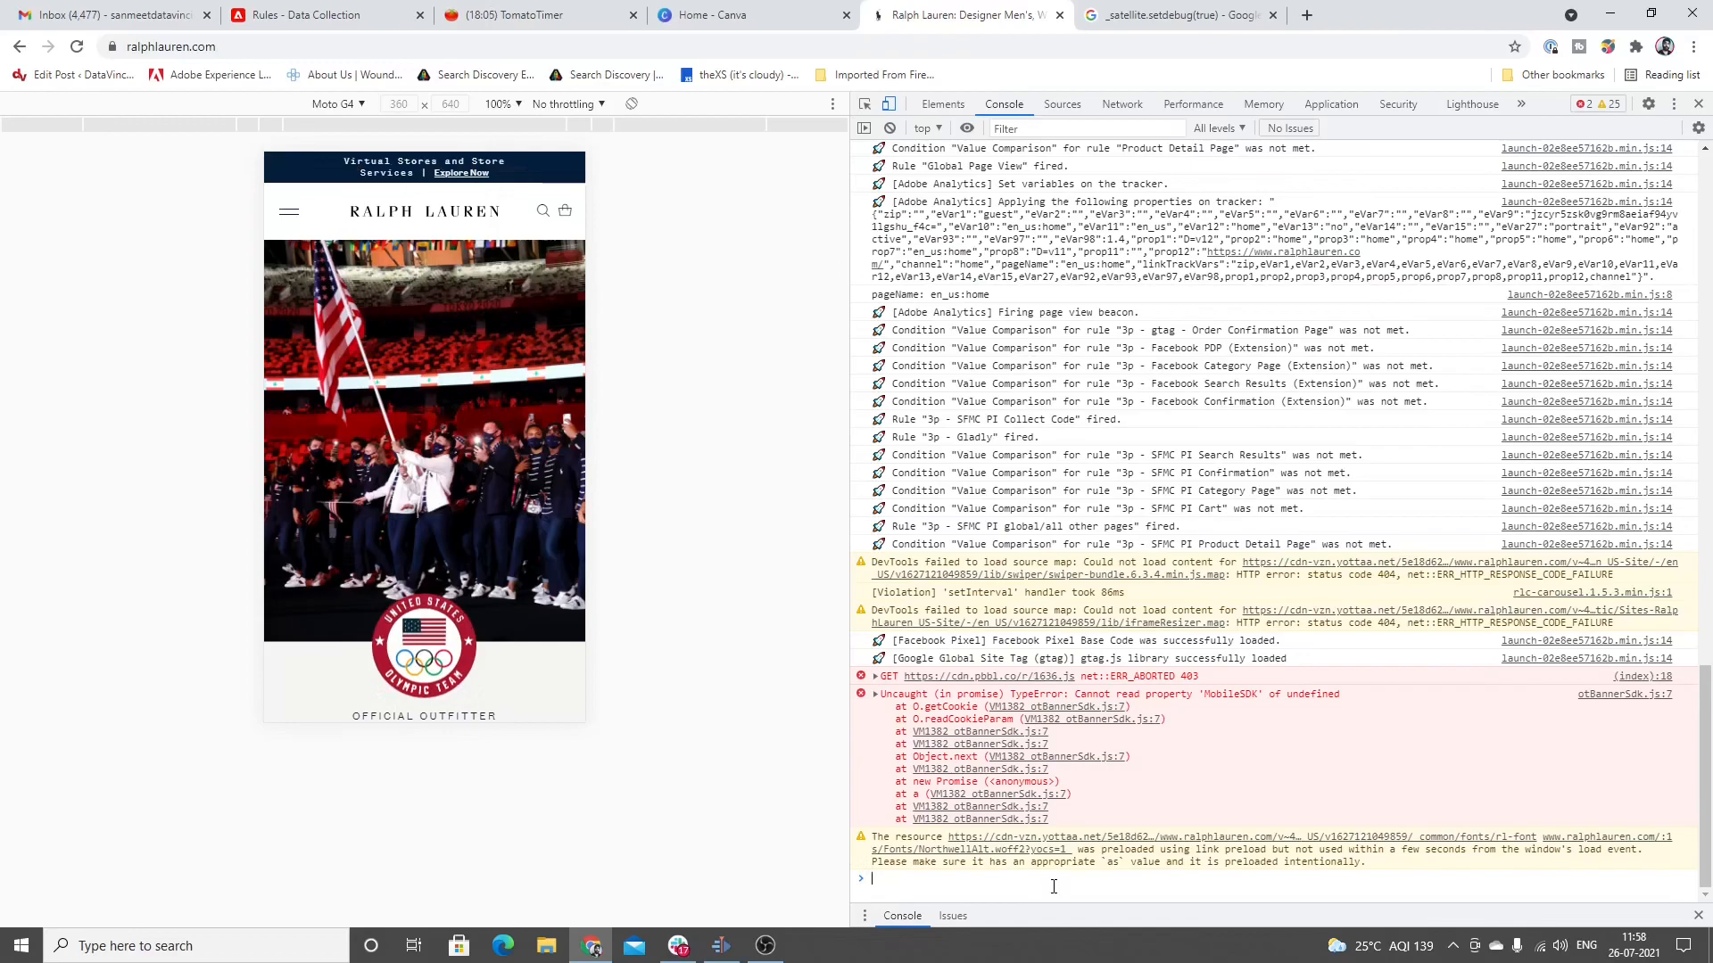
text(_satellite.)
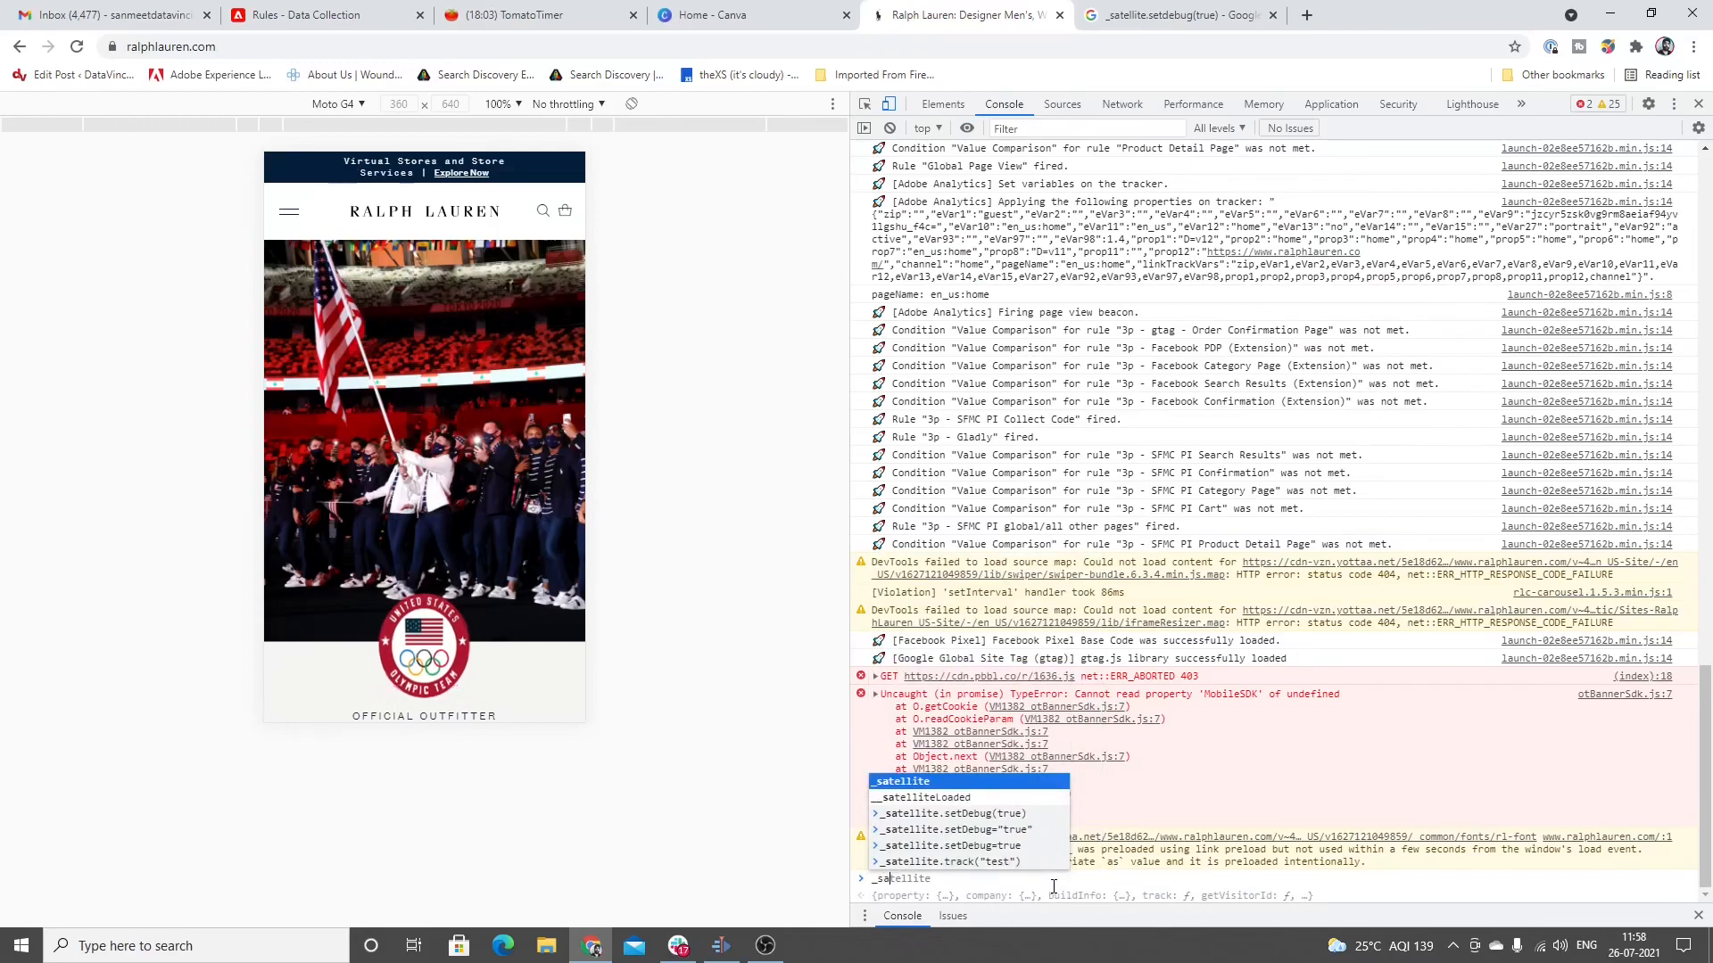
text(tra)
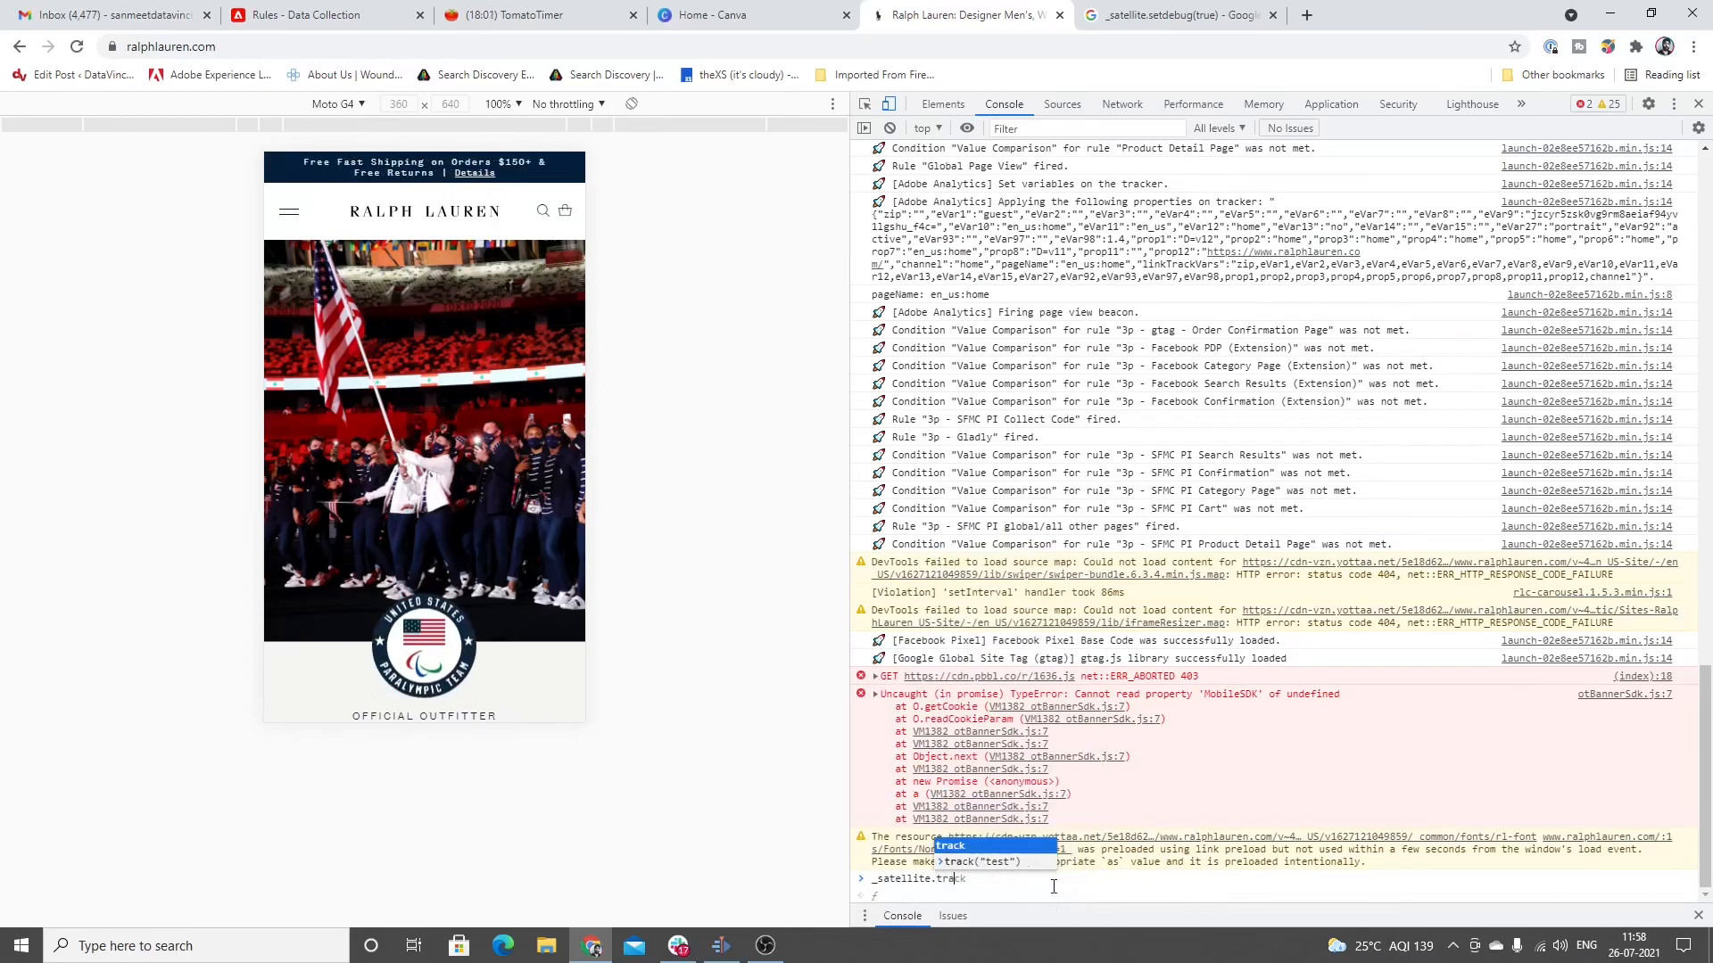
key(Tab)
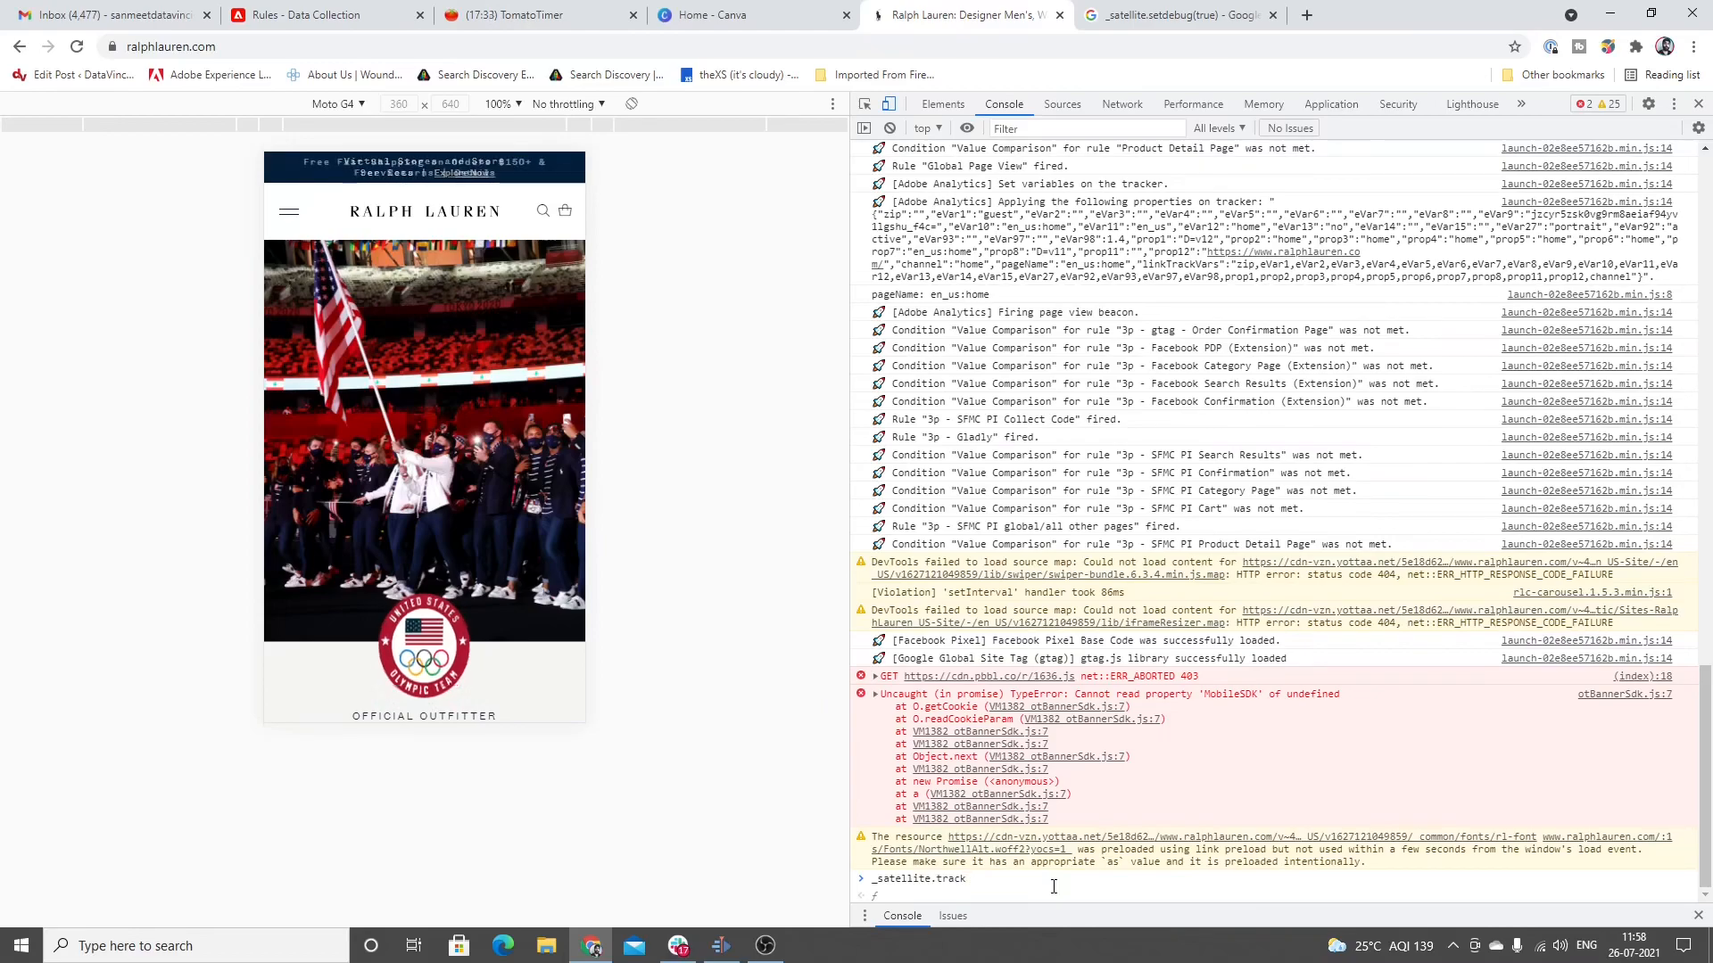
text((")
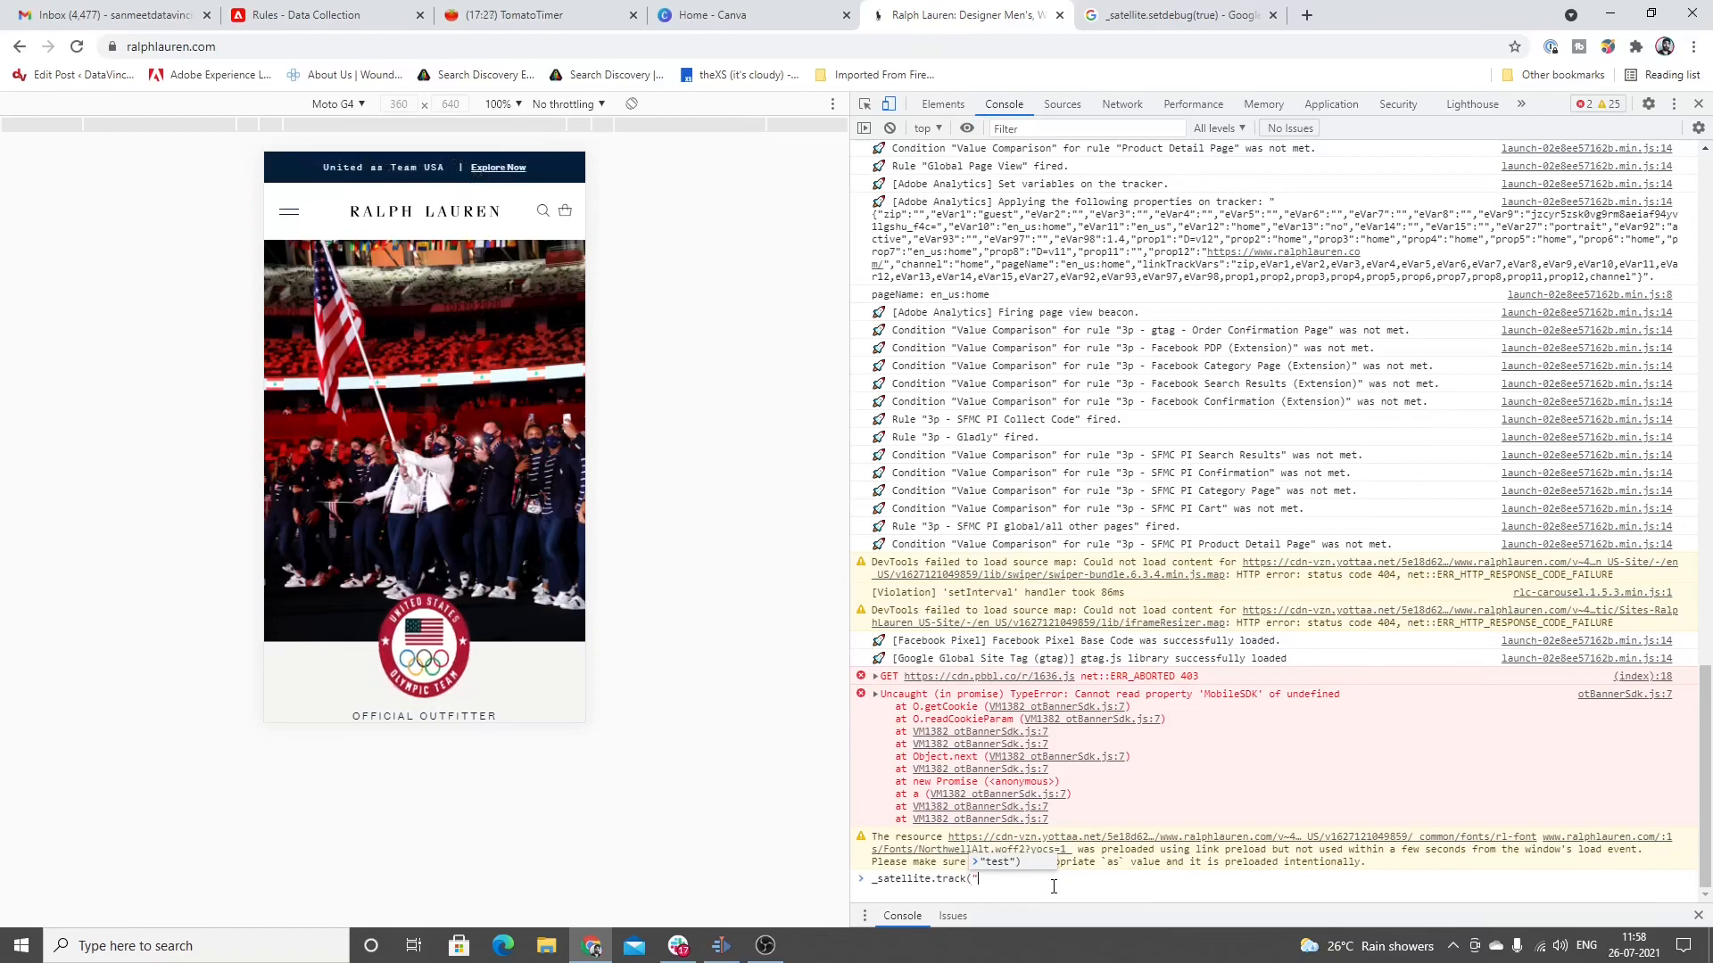
Step: Find the Create Your Own section on the home page and pause its video
scroll(463, 534, down, 10)
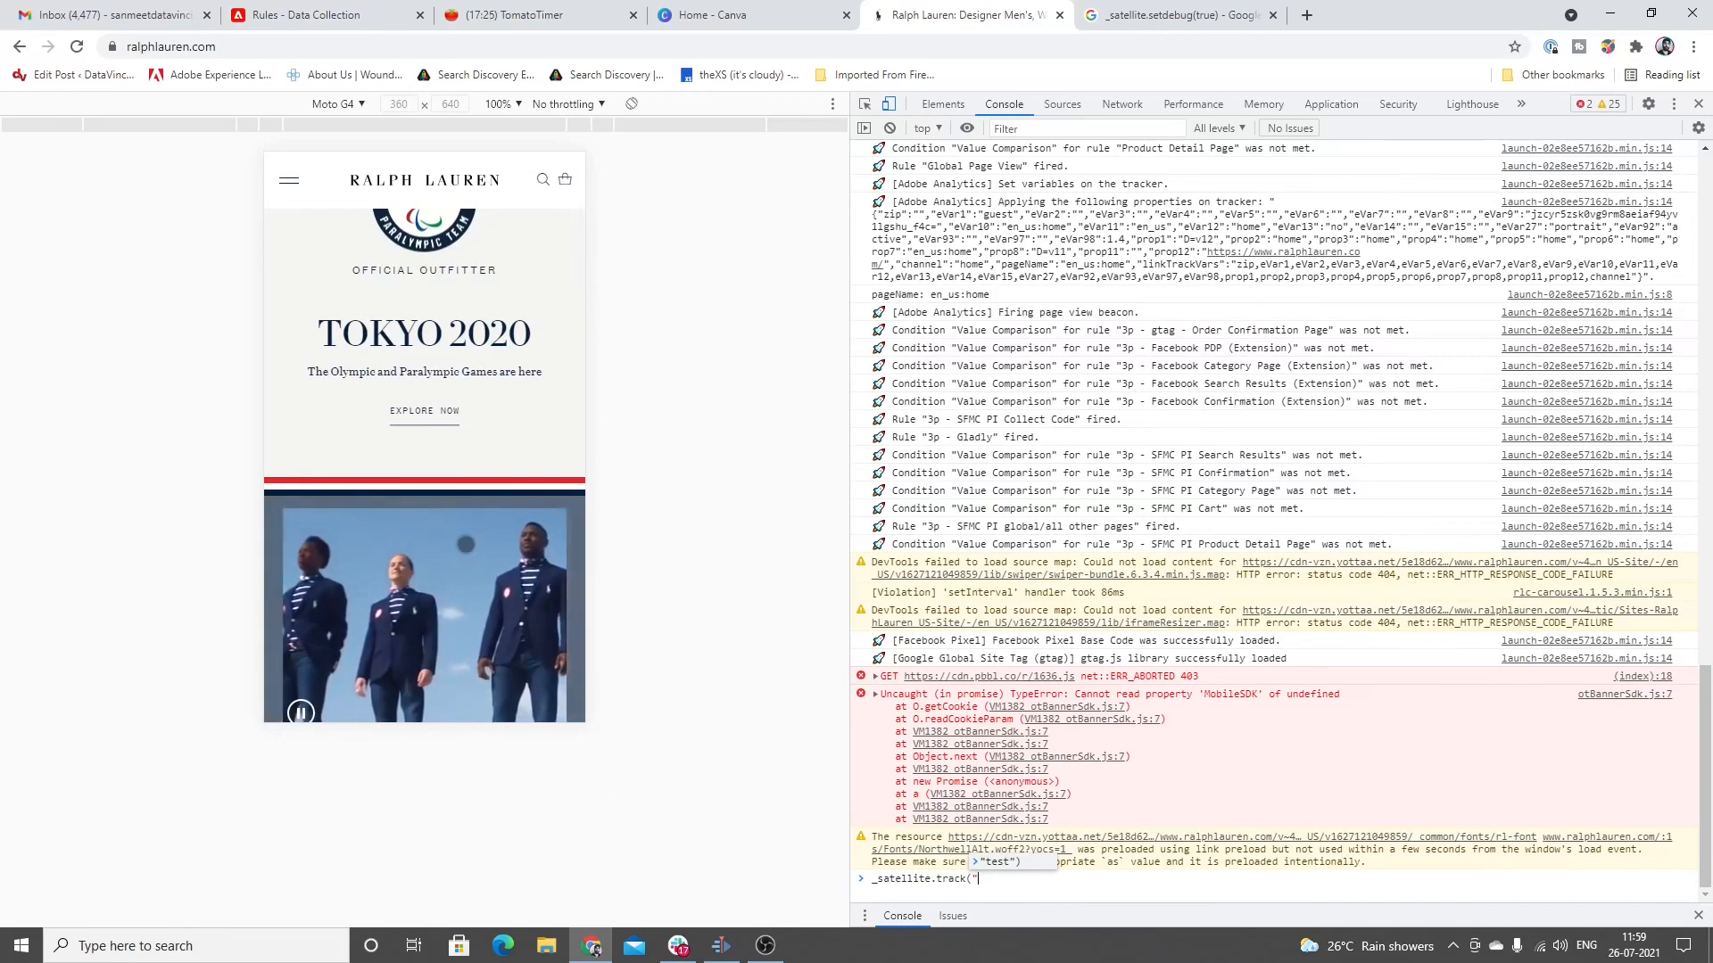
scroll(463, 534, down, 8)
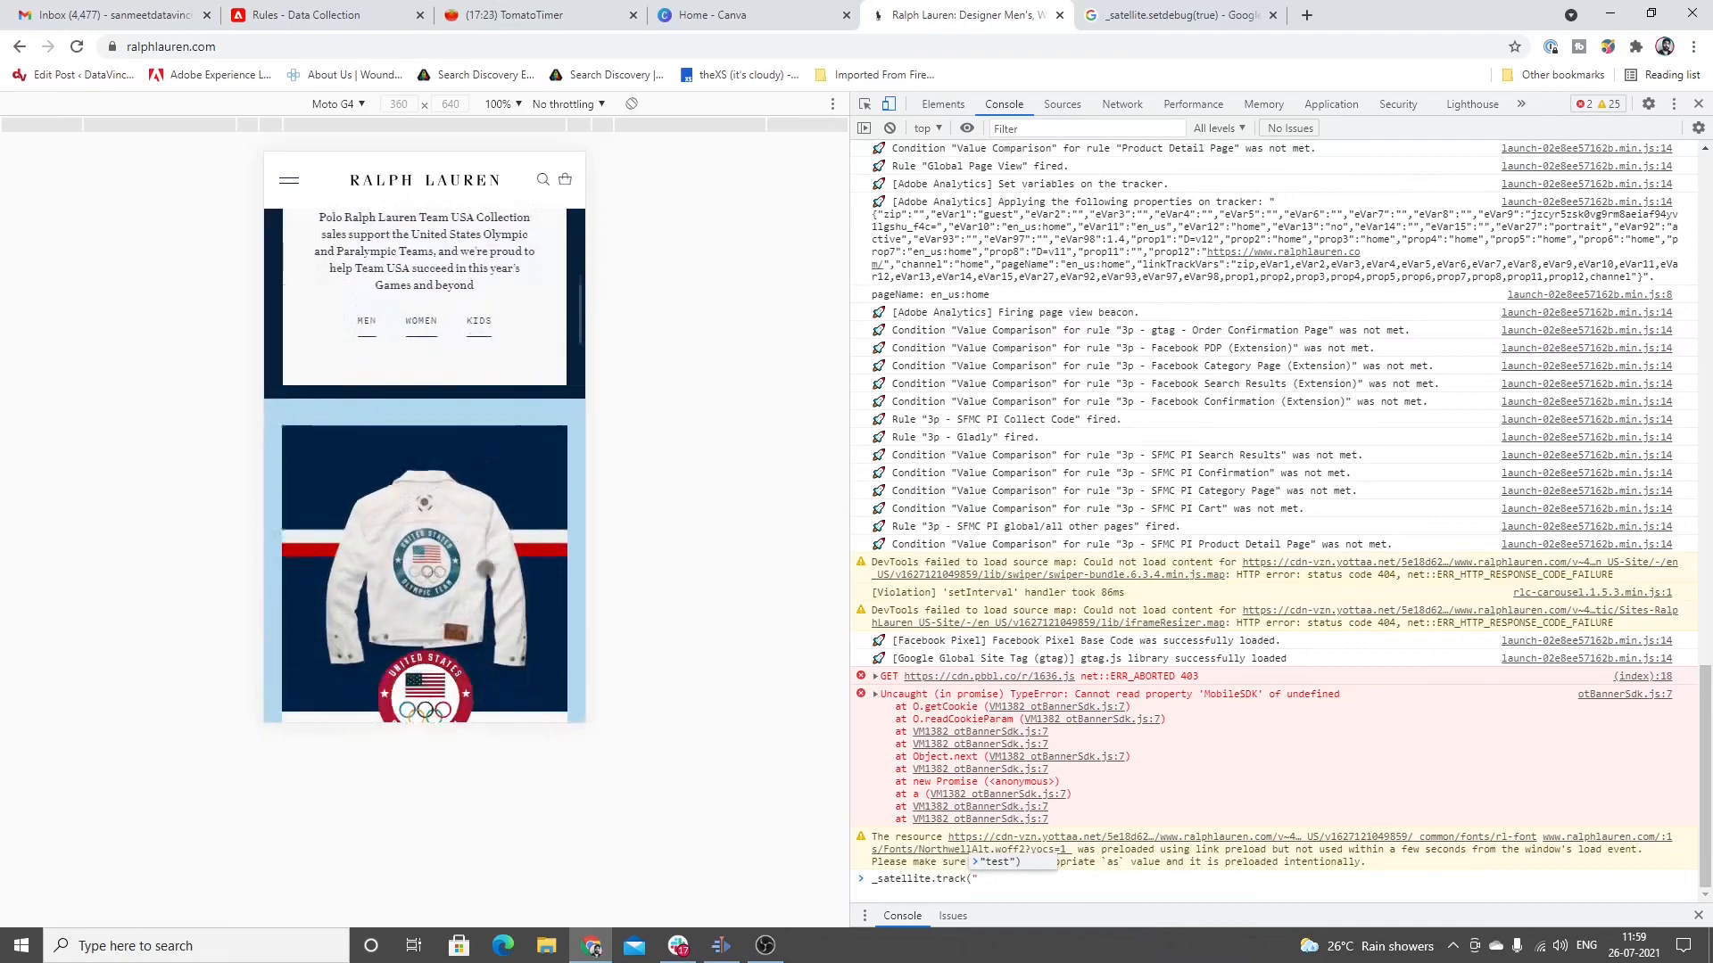
scroll(485, 568, down, 10)
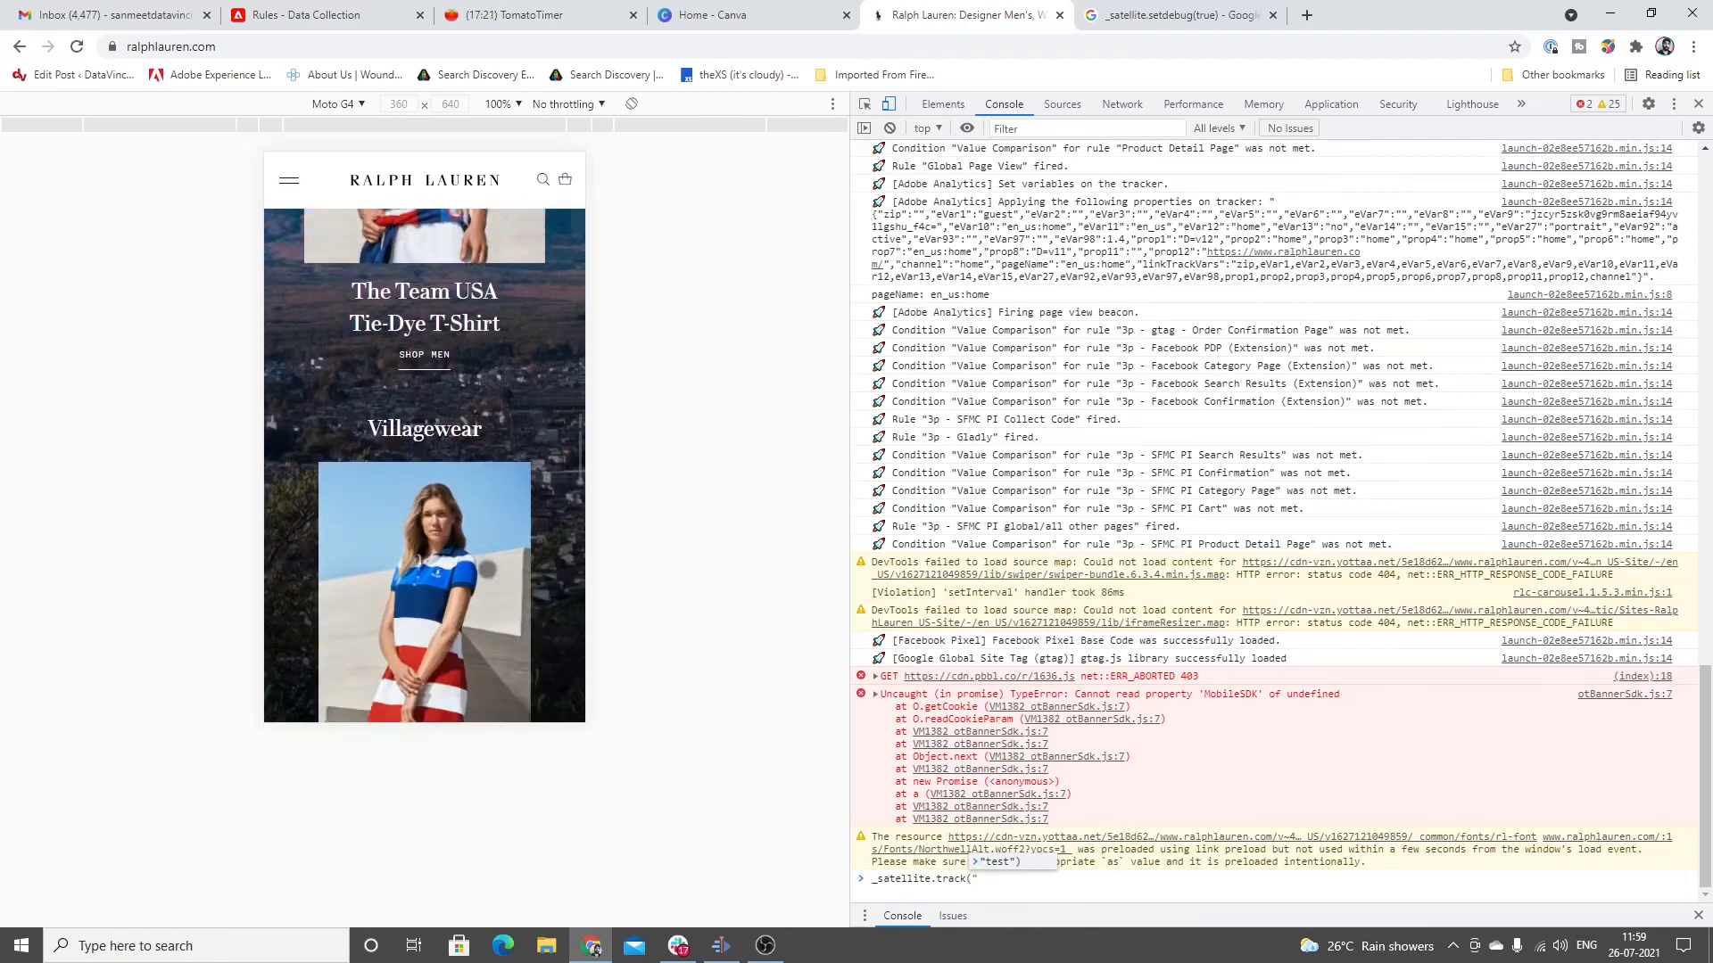
scroll(494, 575, down, 10)
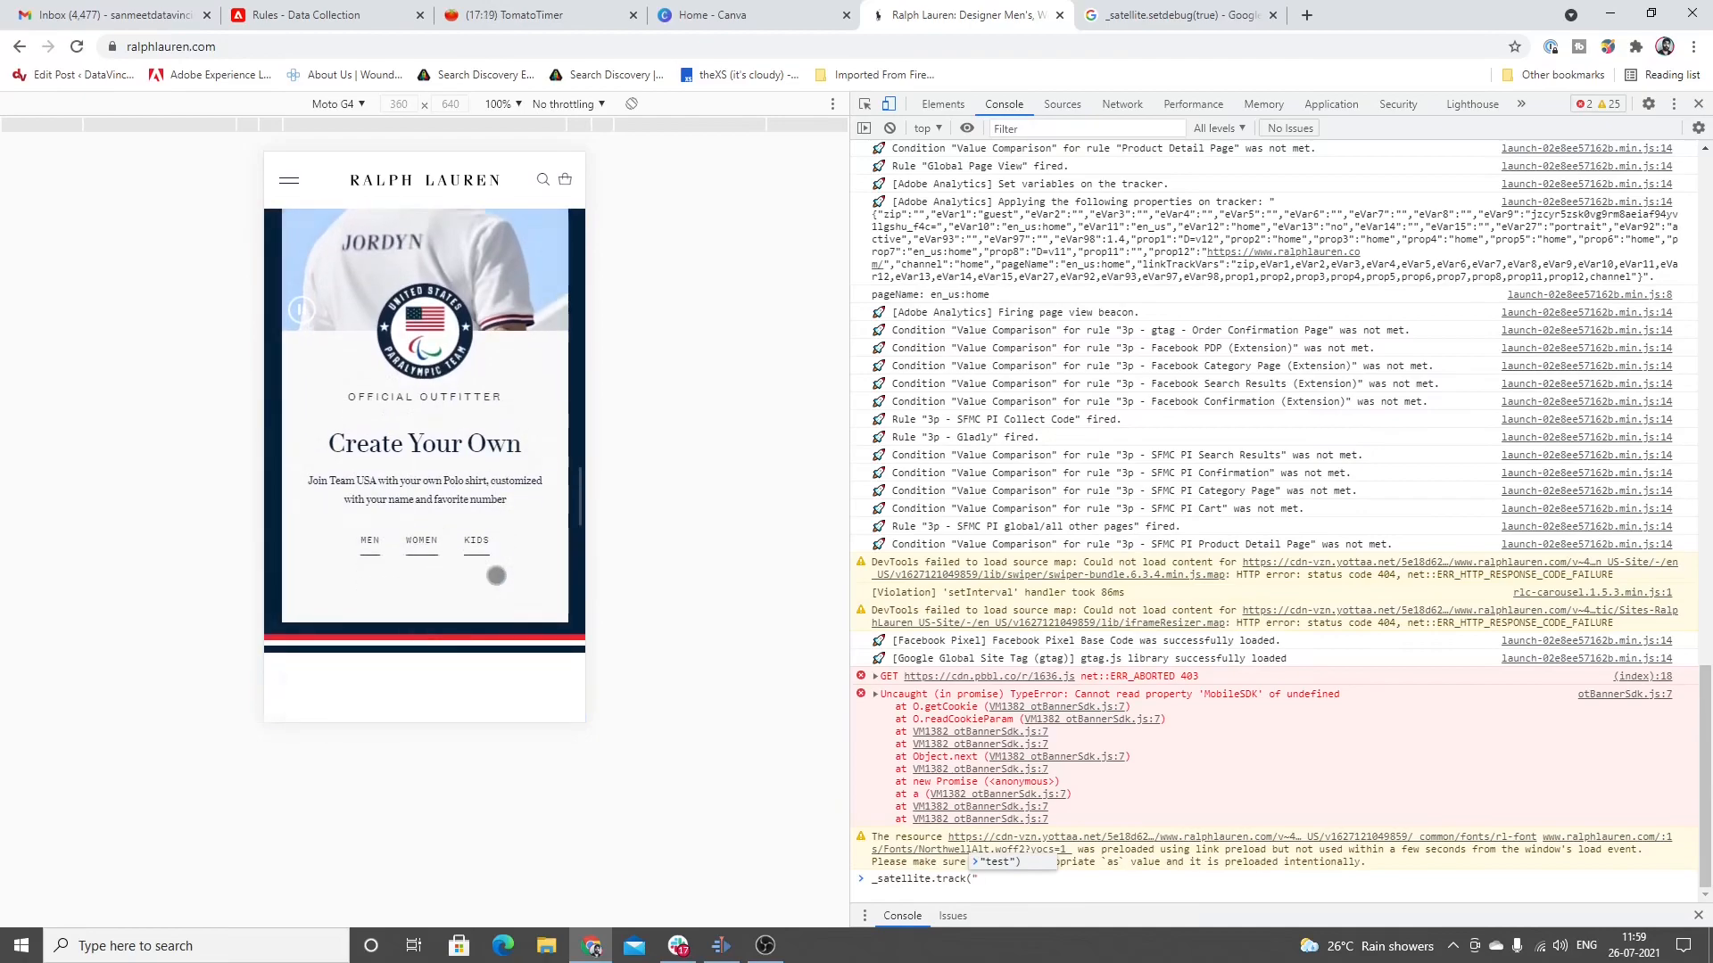
click(309, 410)
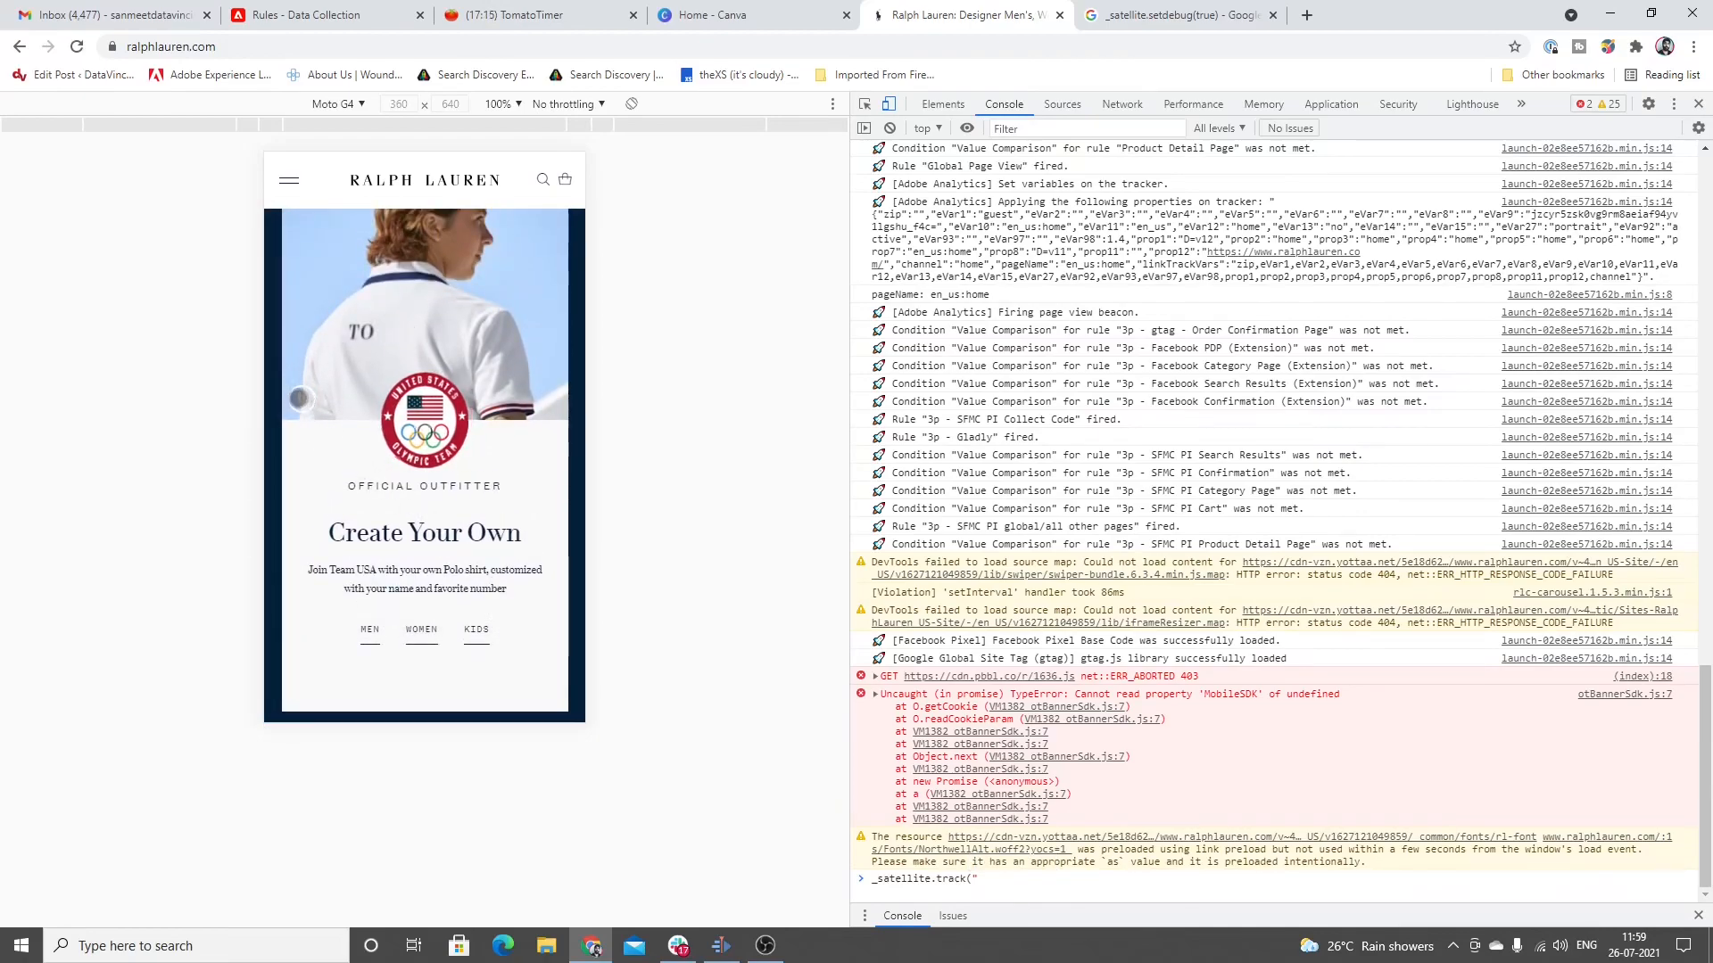
Step: Complete the console call as _satellite.track("pause_interacted"), with an underscore between the two words
click(995, 883)
text(pause interacted)
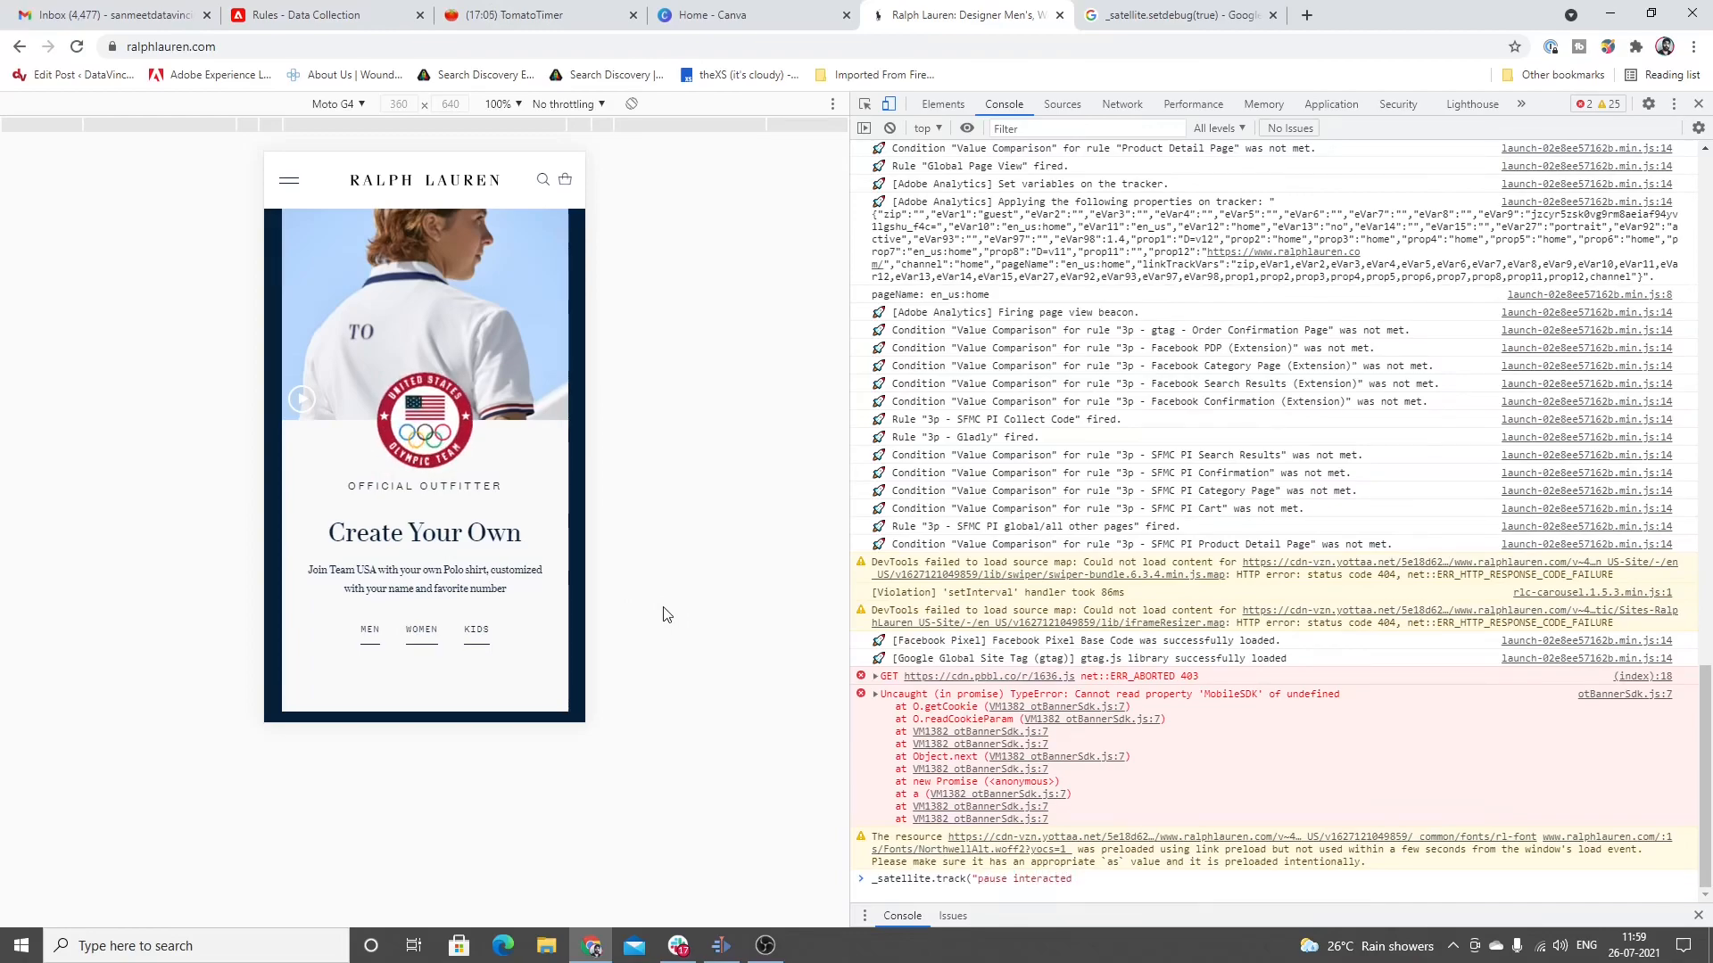
text("))
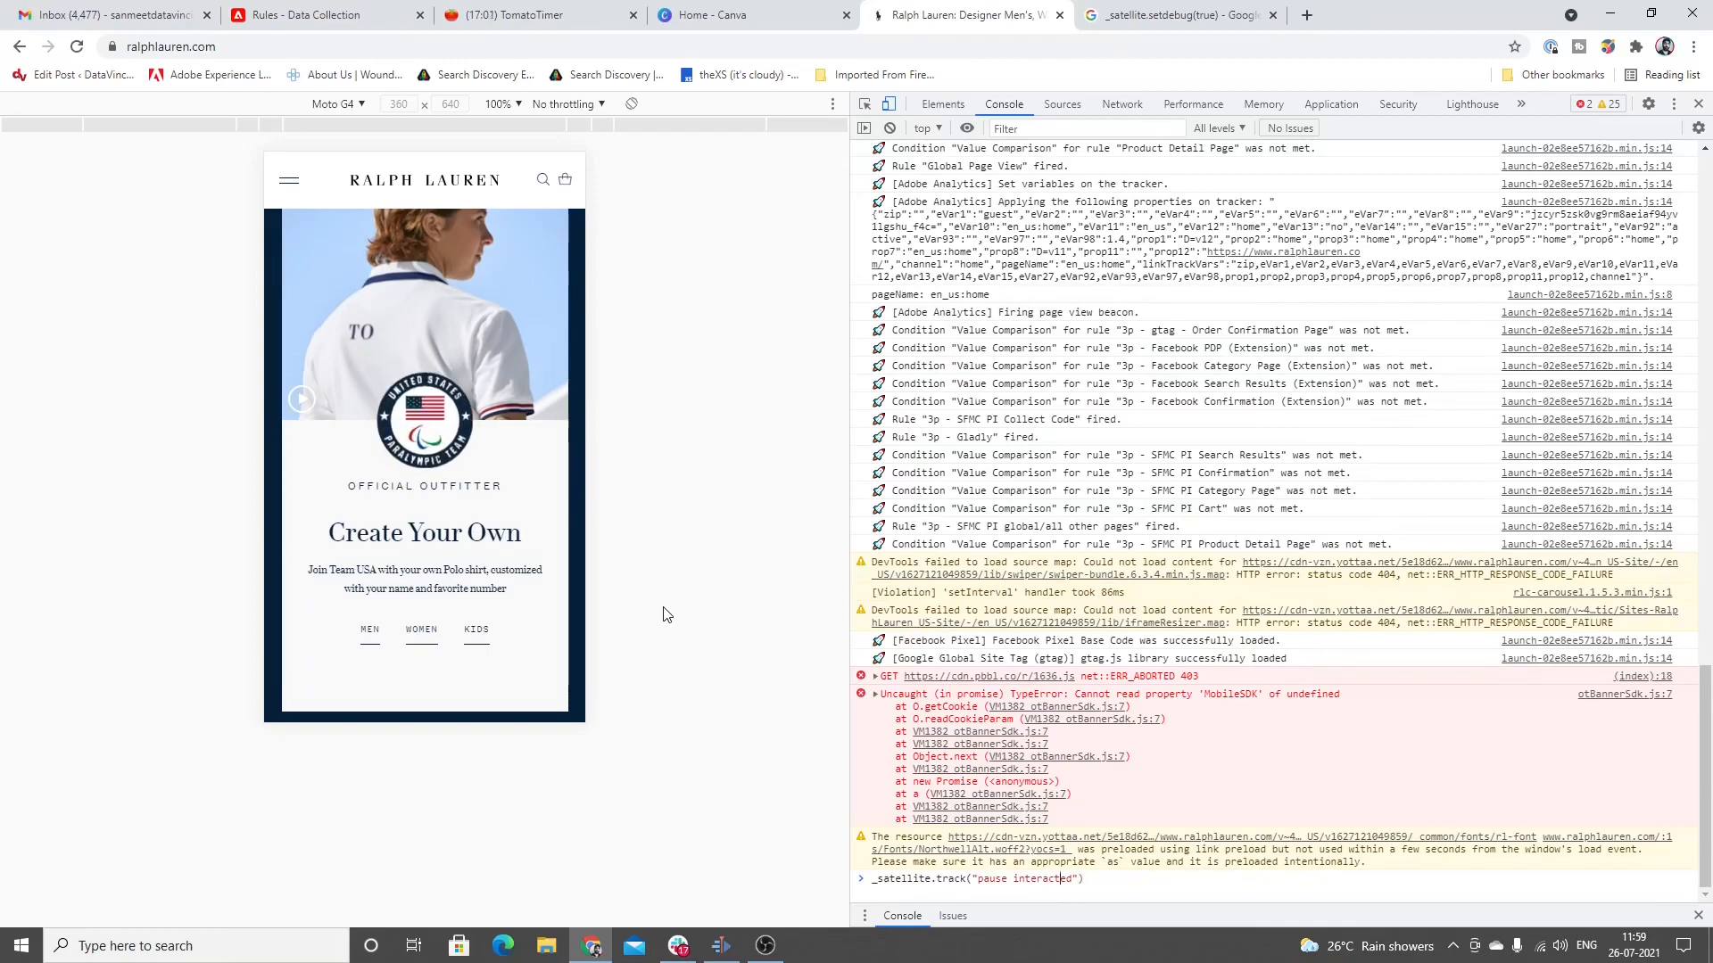
key(BackSpace)
text(_)
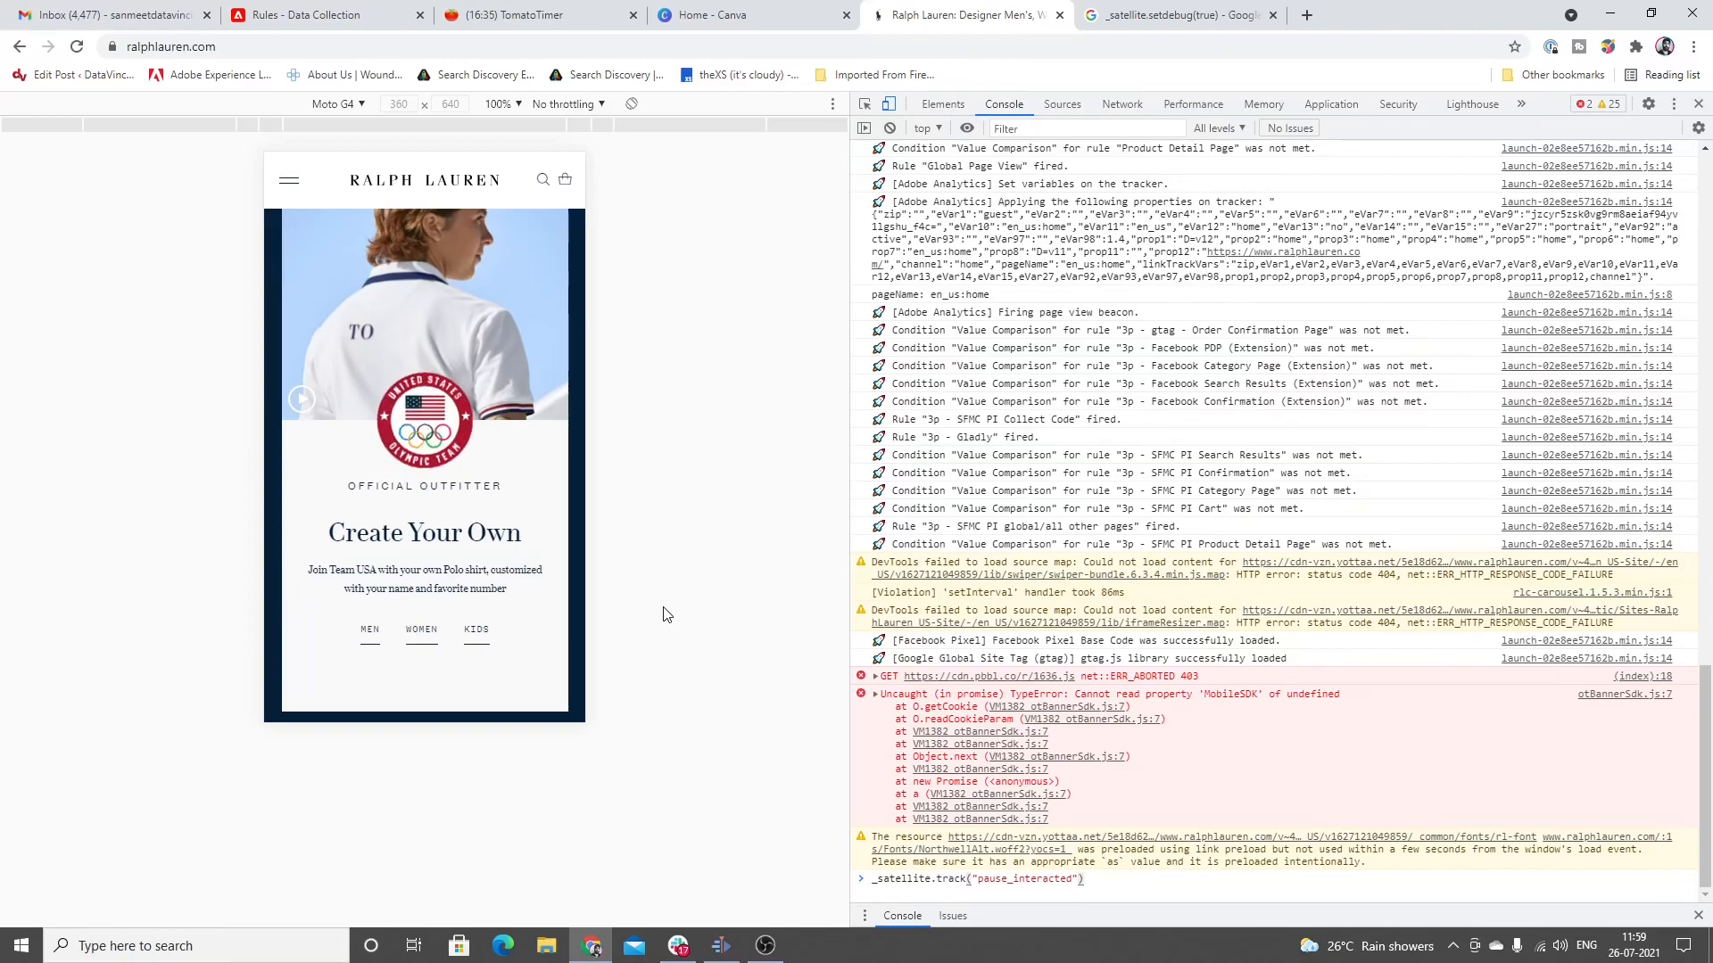
Step: Run the _satellite.track("pause_interacted") call in the console
key(Return)
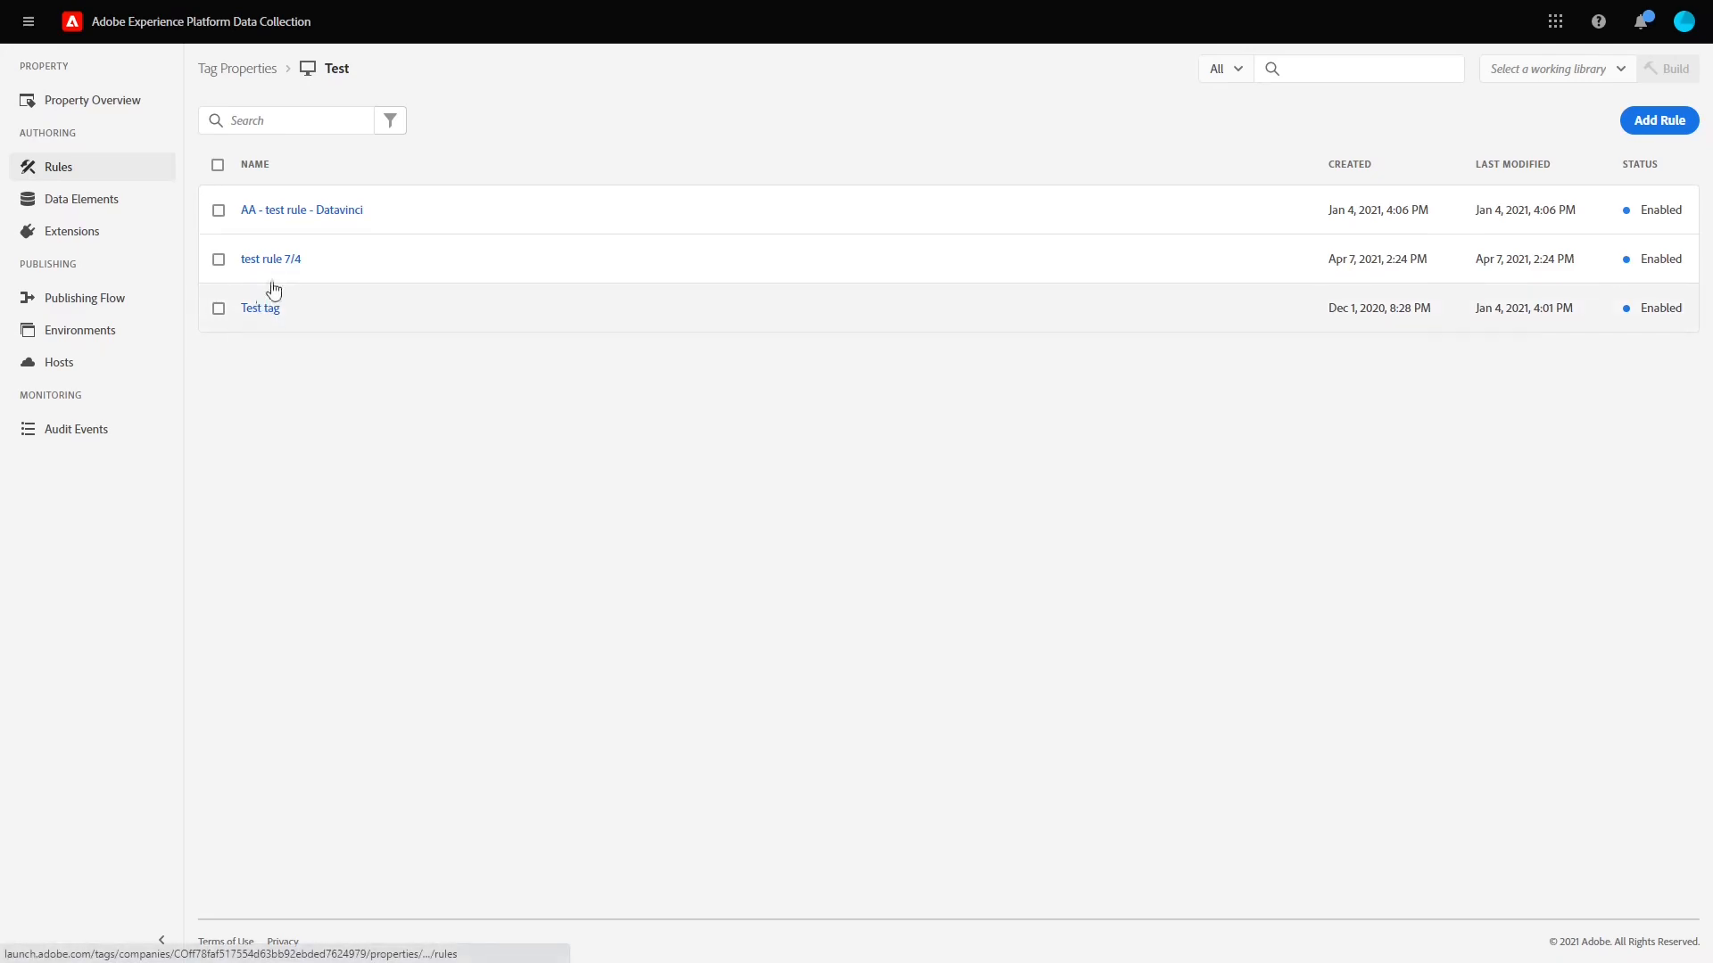
Step: Create a rule in the Test property with a Core Direct Call event using the identifier pause_interacted
click(1655, 128)
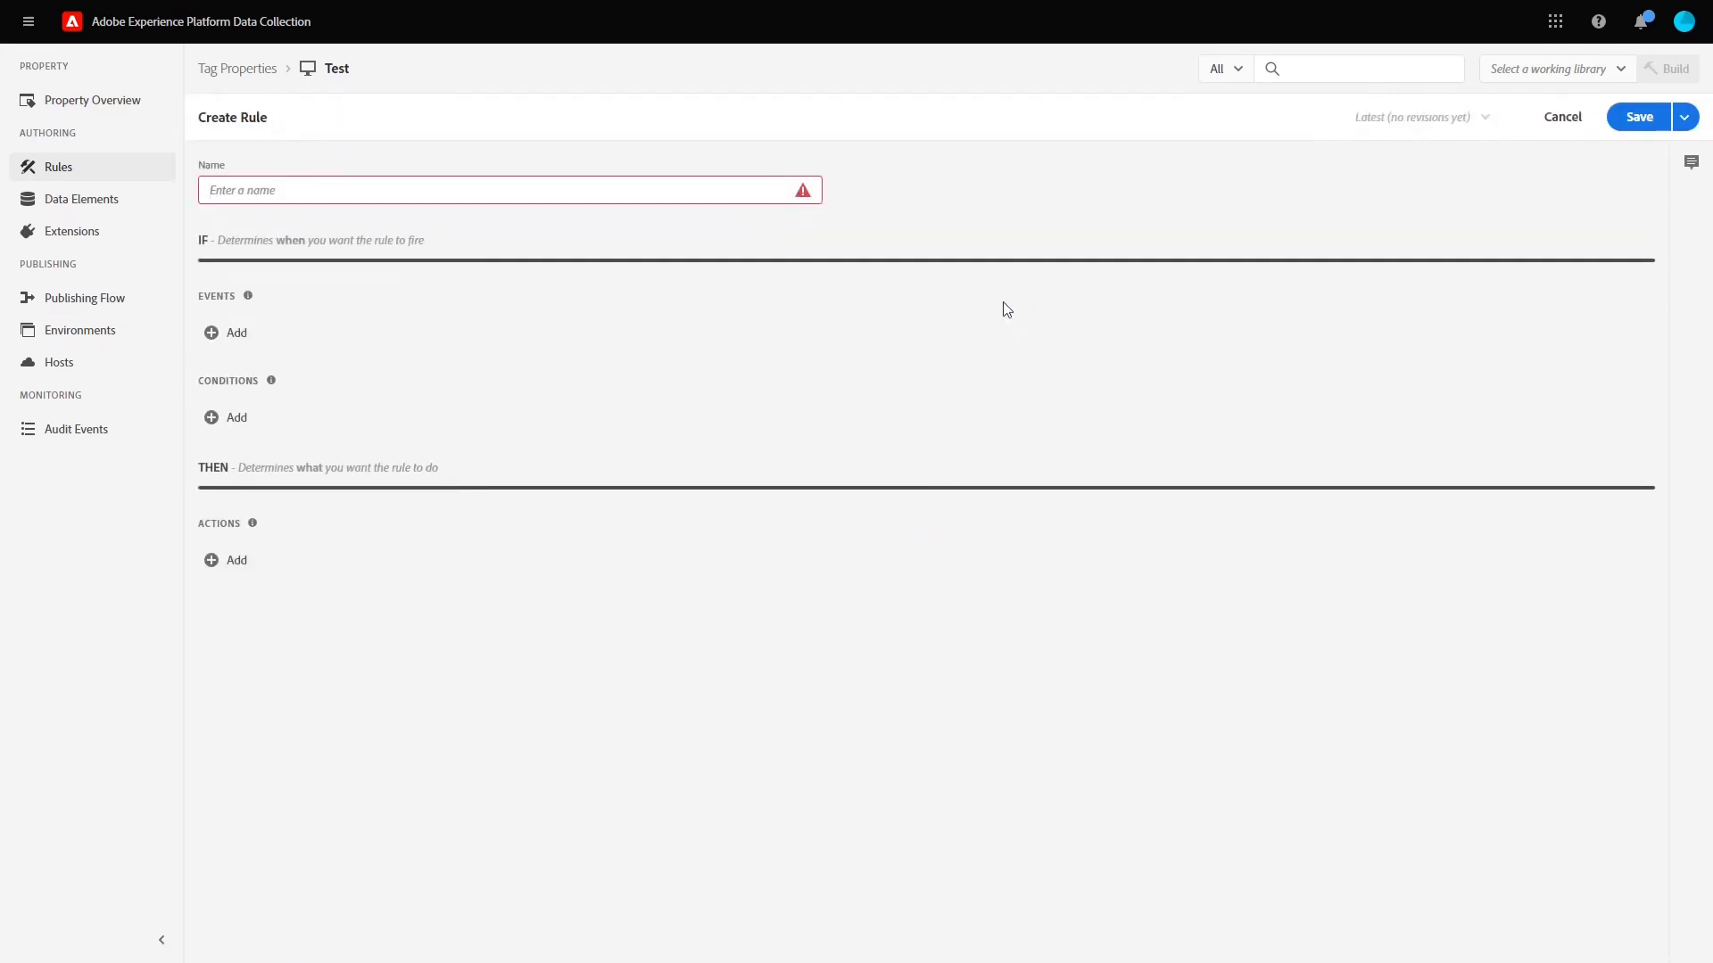
click(237, 333)
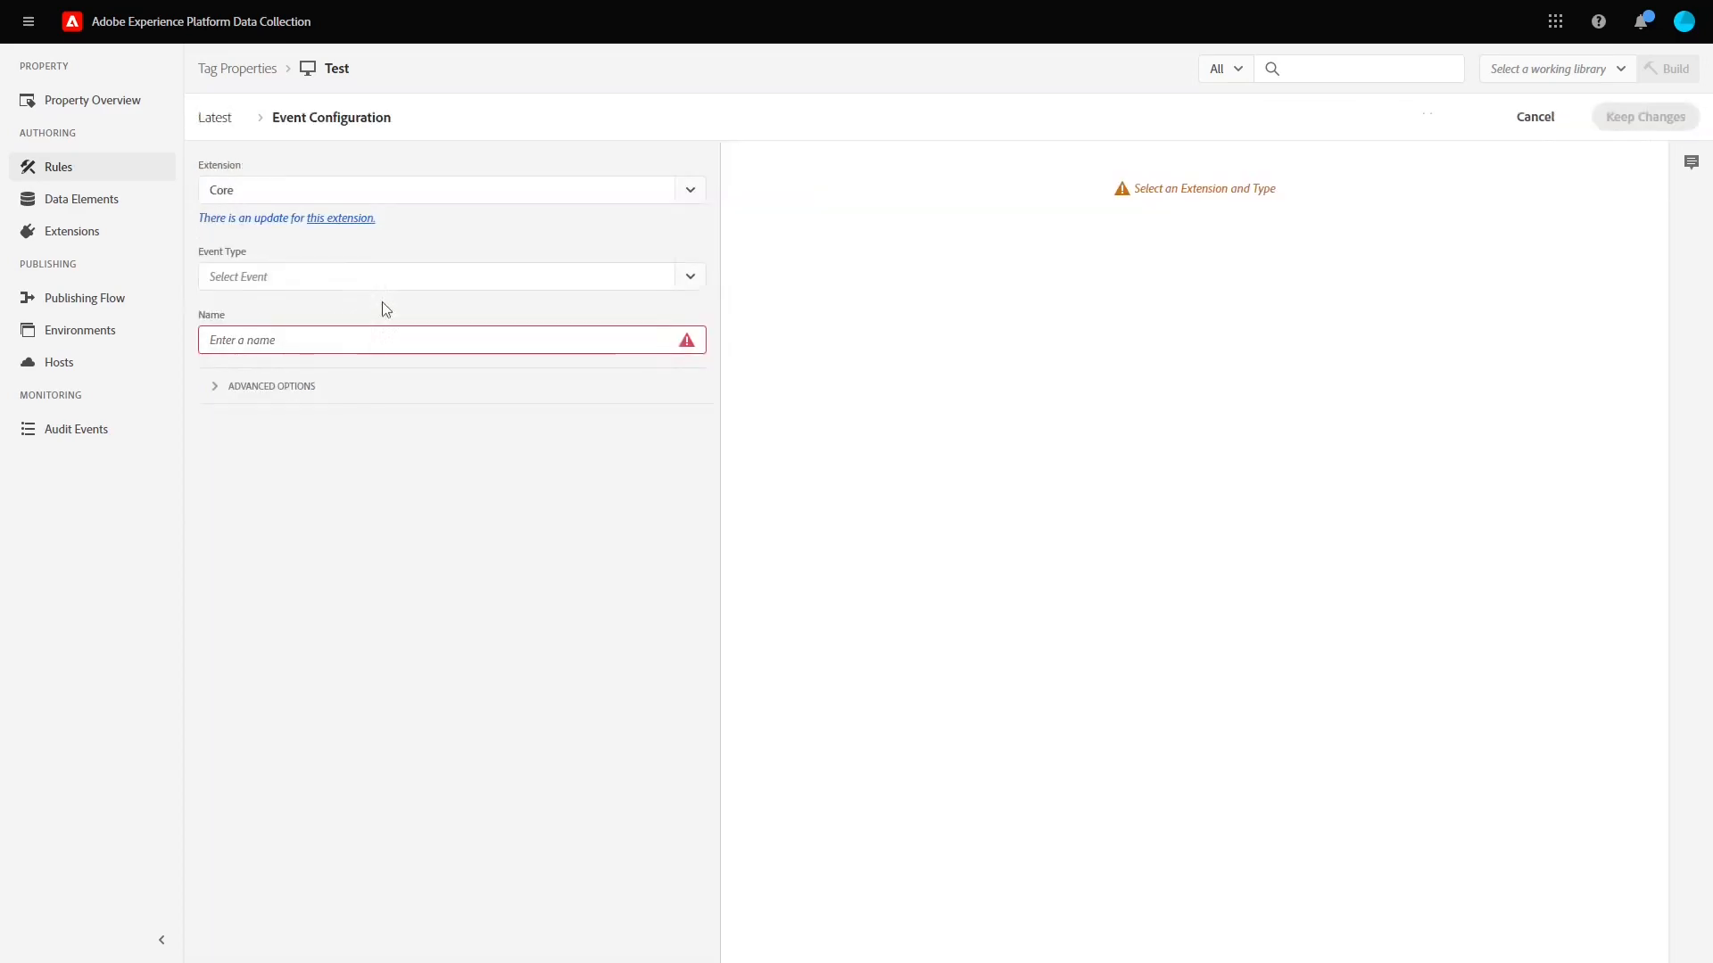
click(689, 282)
scroll(526, 547, down, 5)
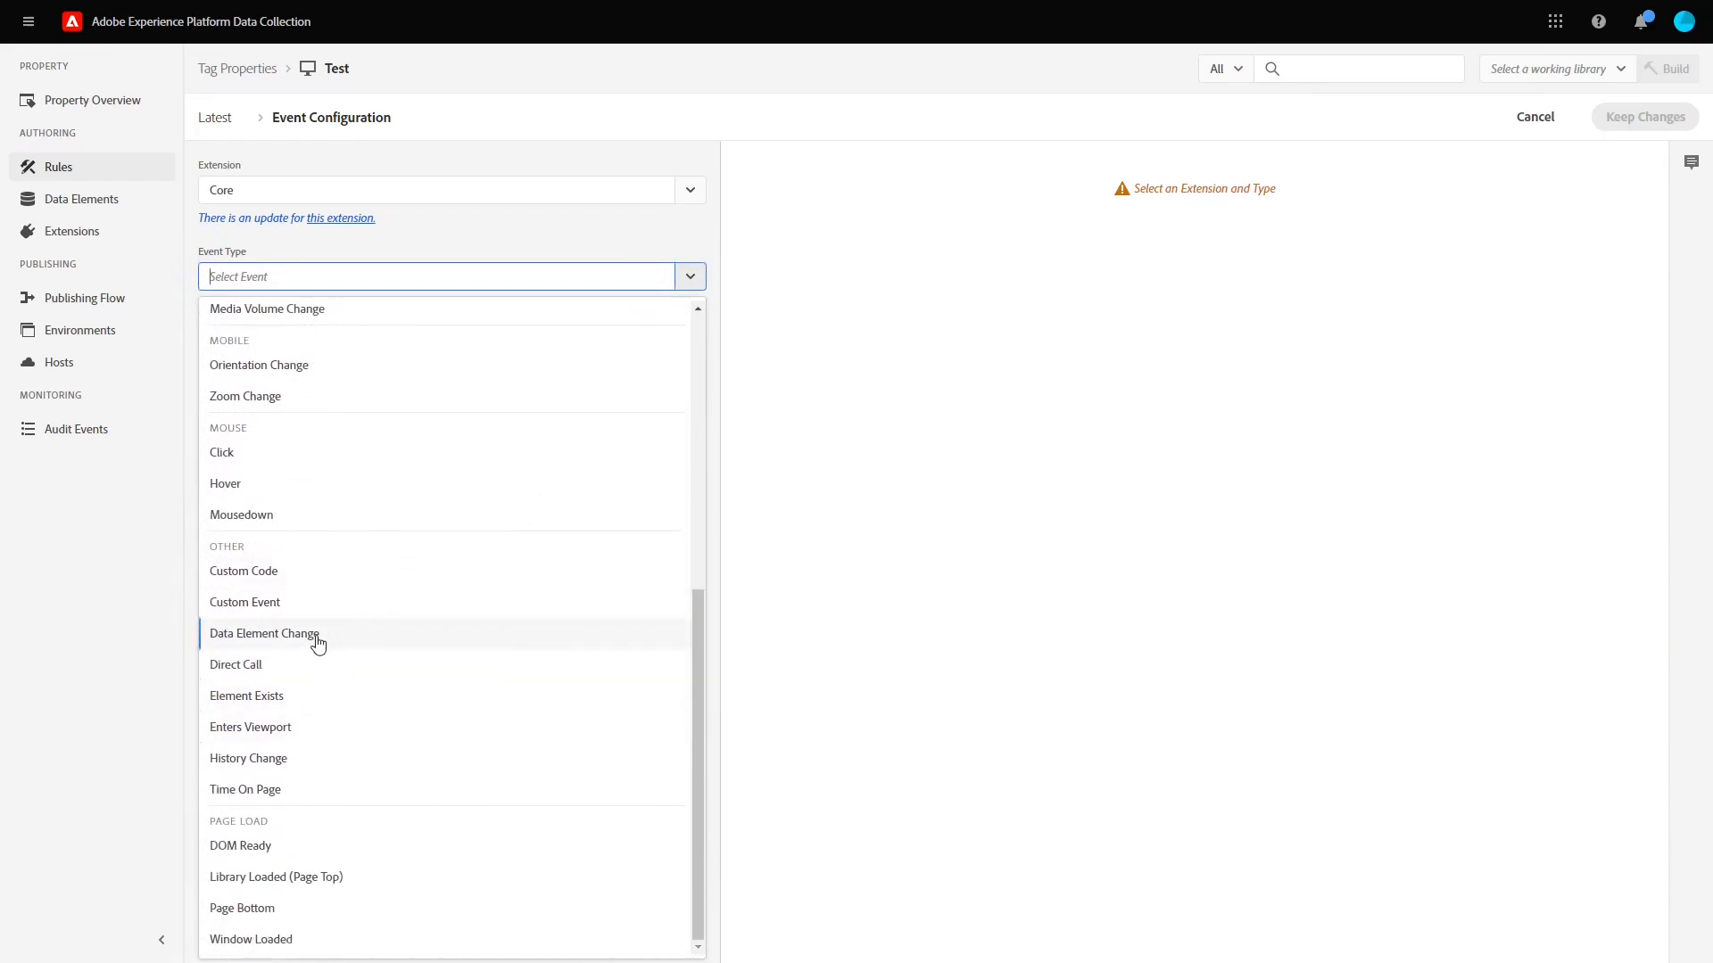
click(318, 666)
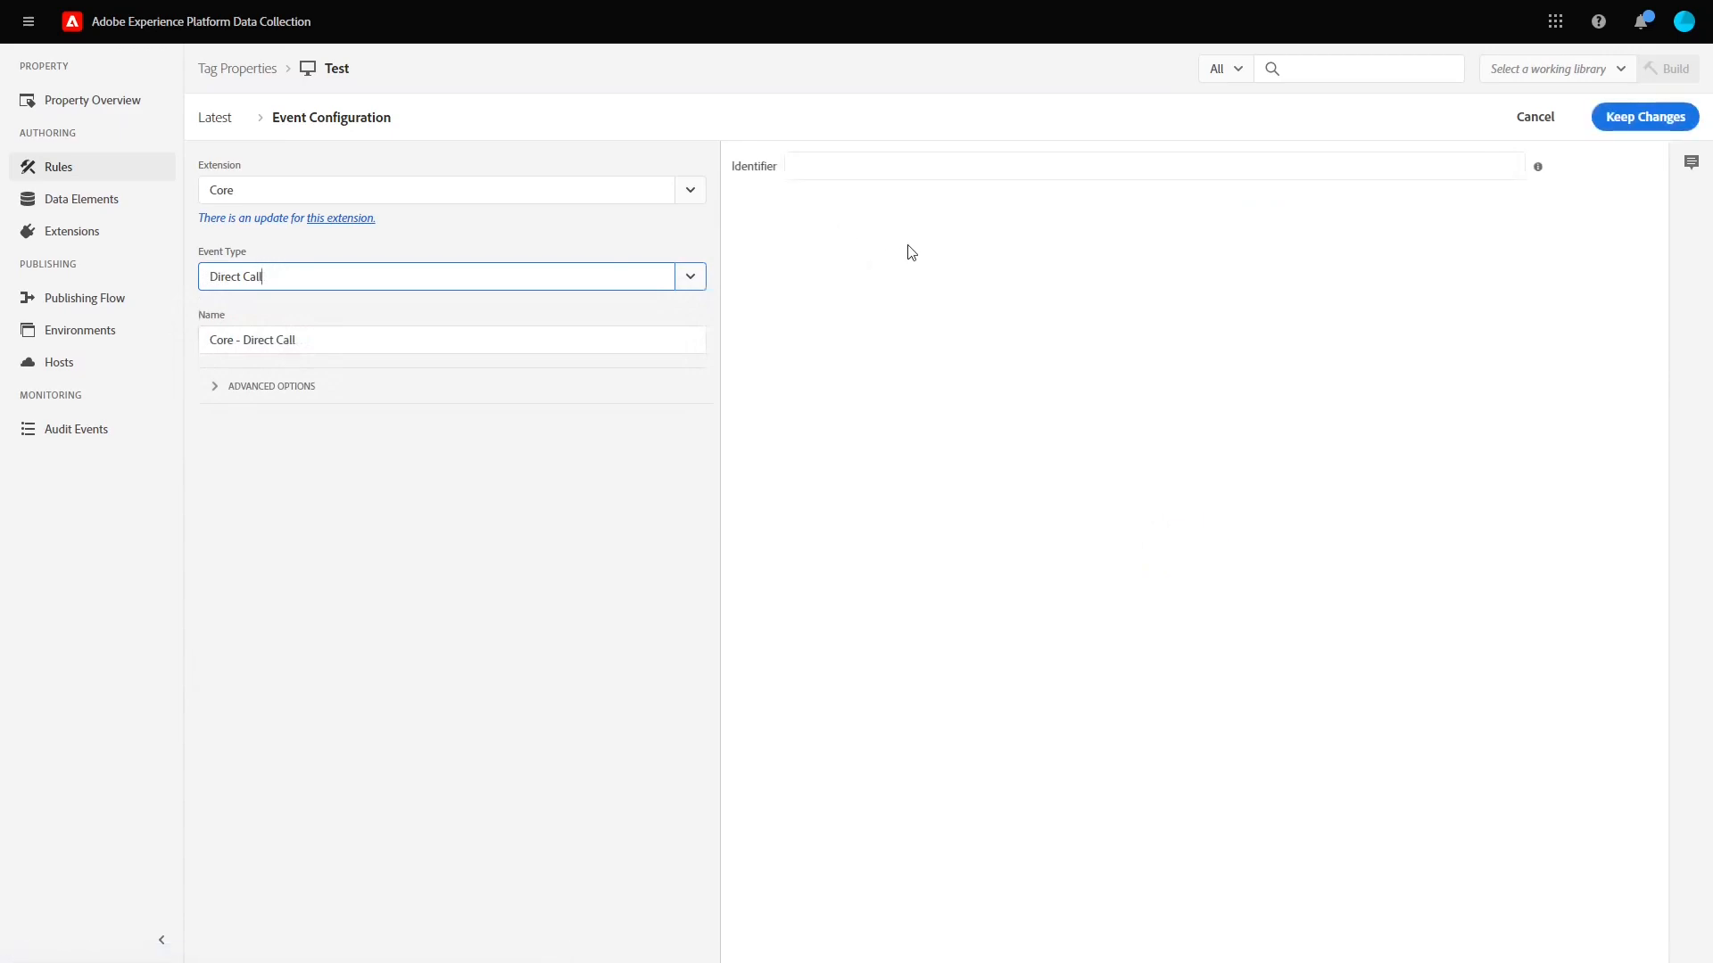
click(828, 168)
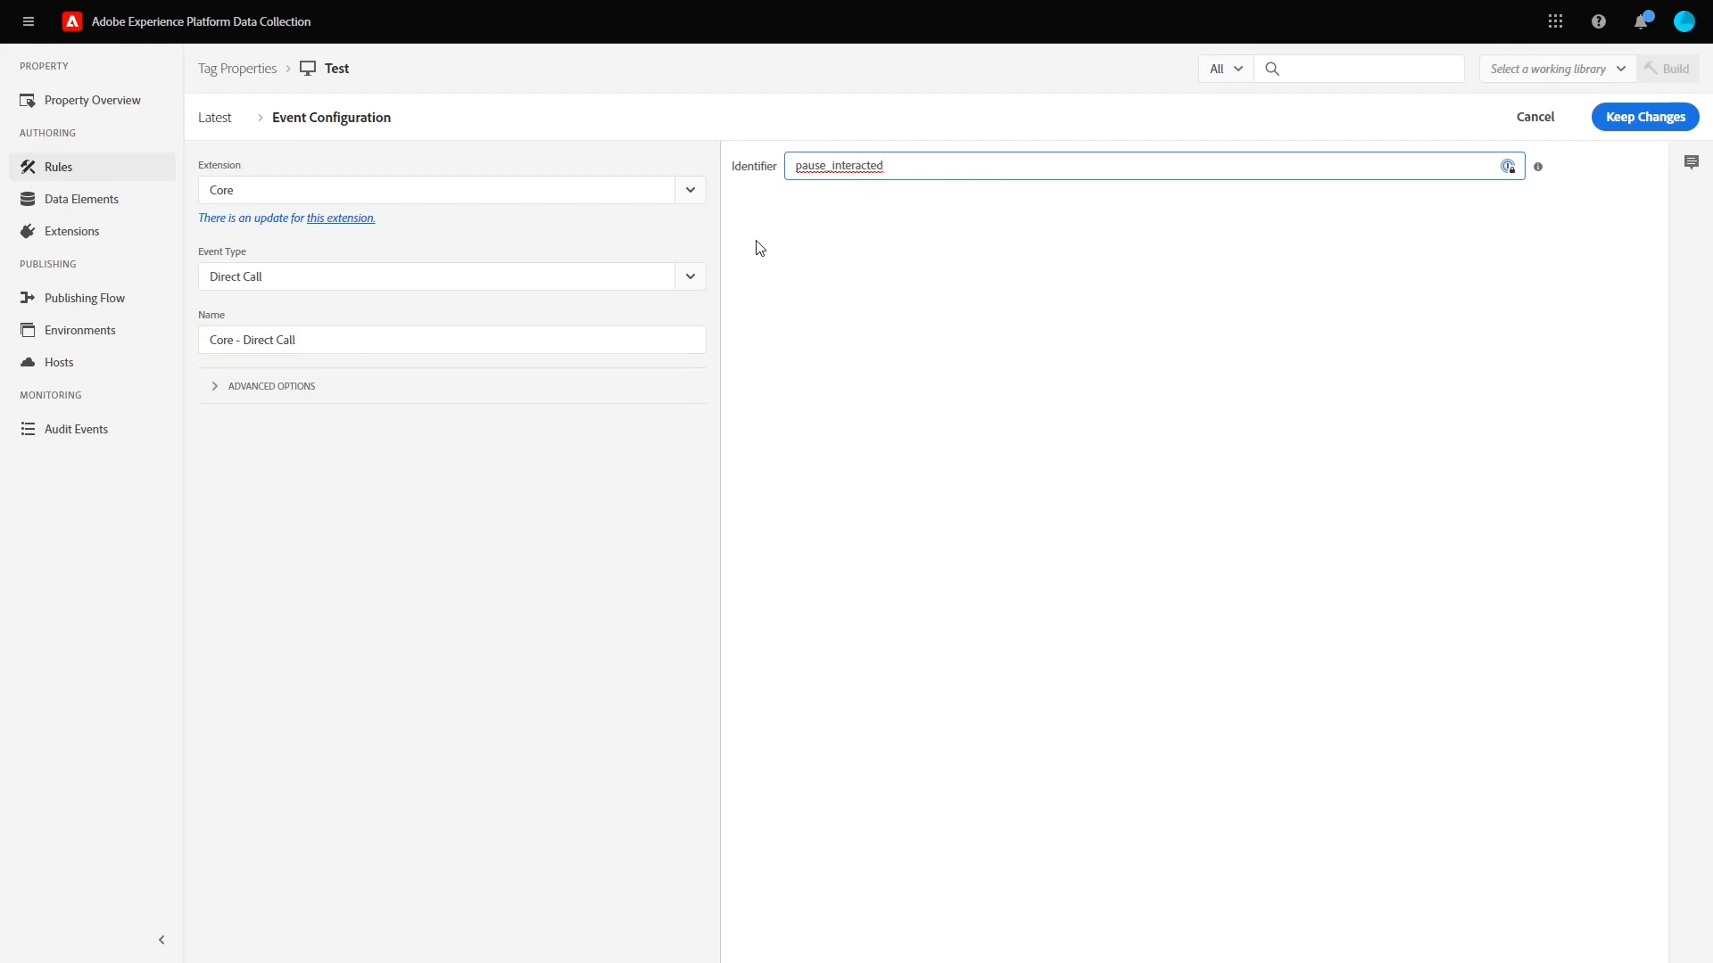
click(1646, 119)
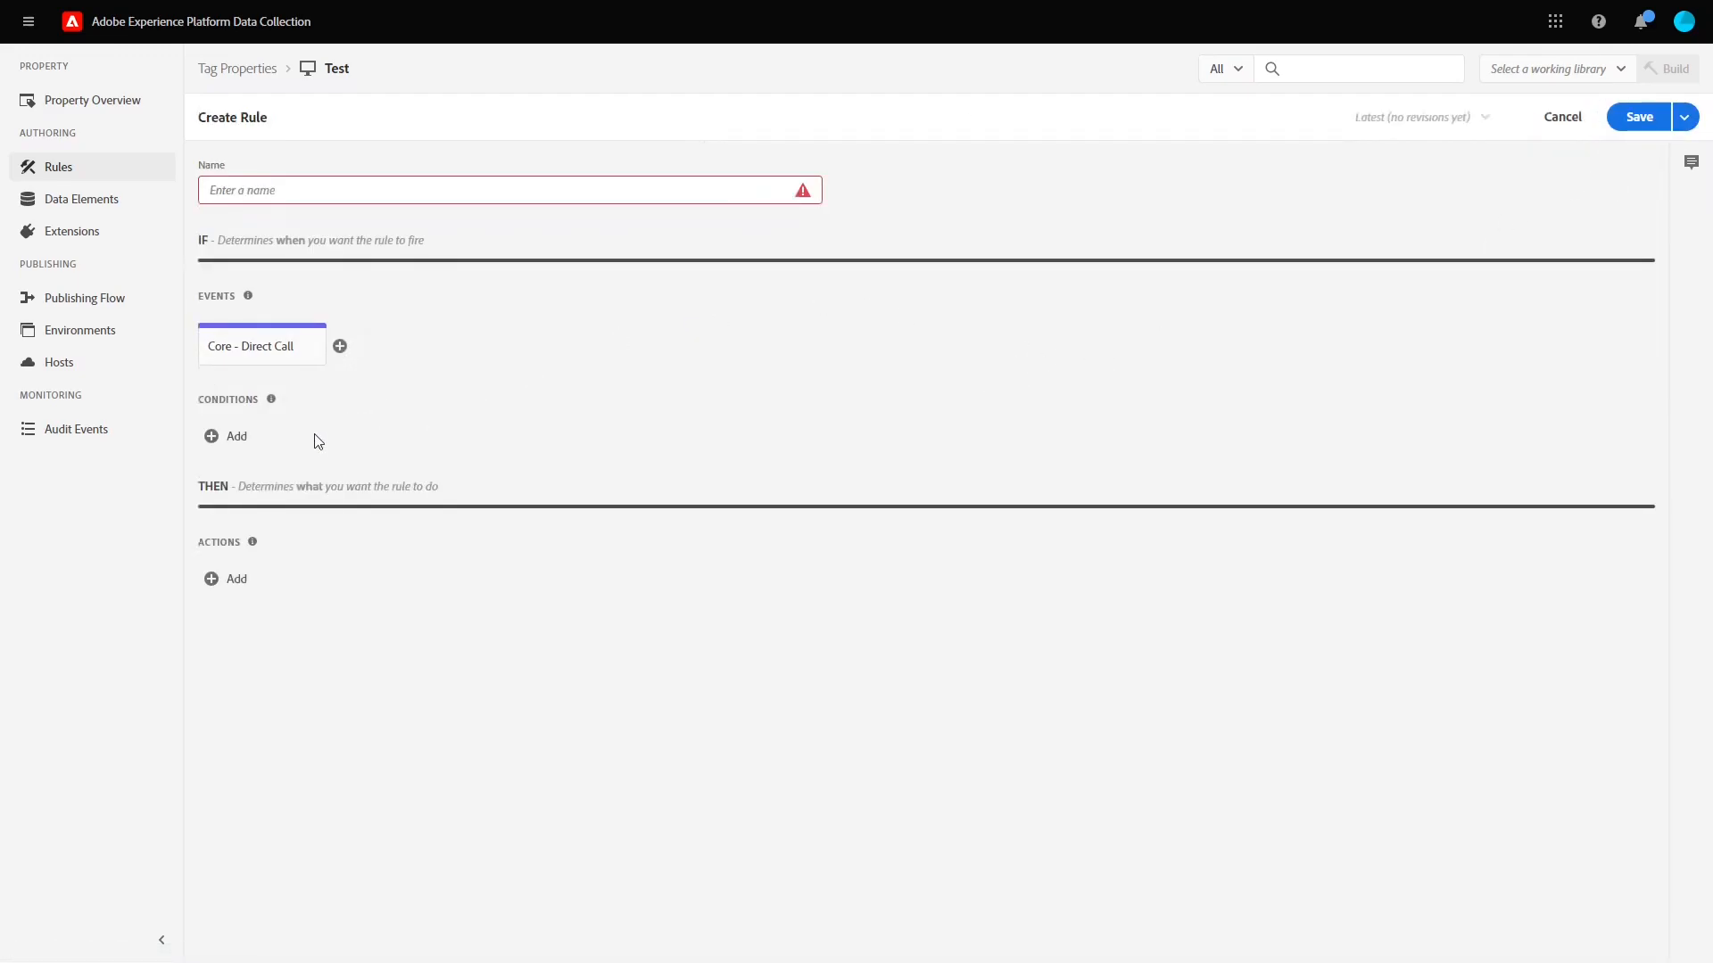
Step: Examine the Core condition types available for the rule, leaving without adding a condition
click(237, 440)
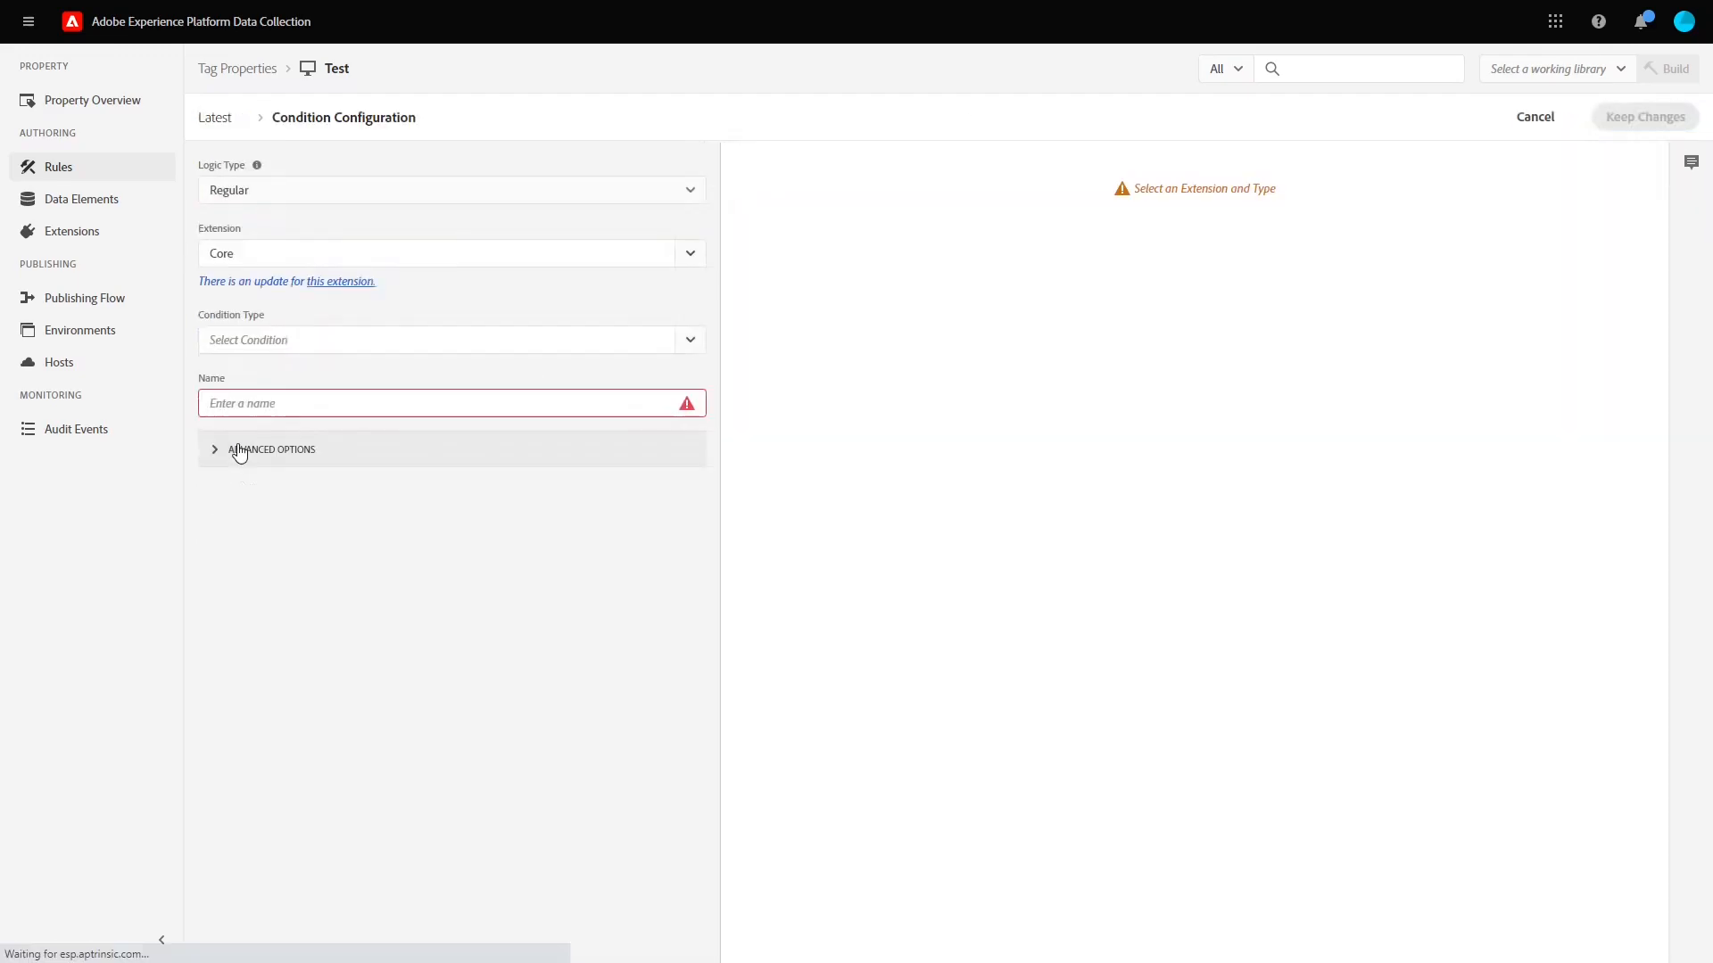
click(688, 340)
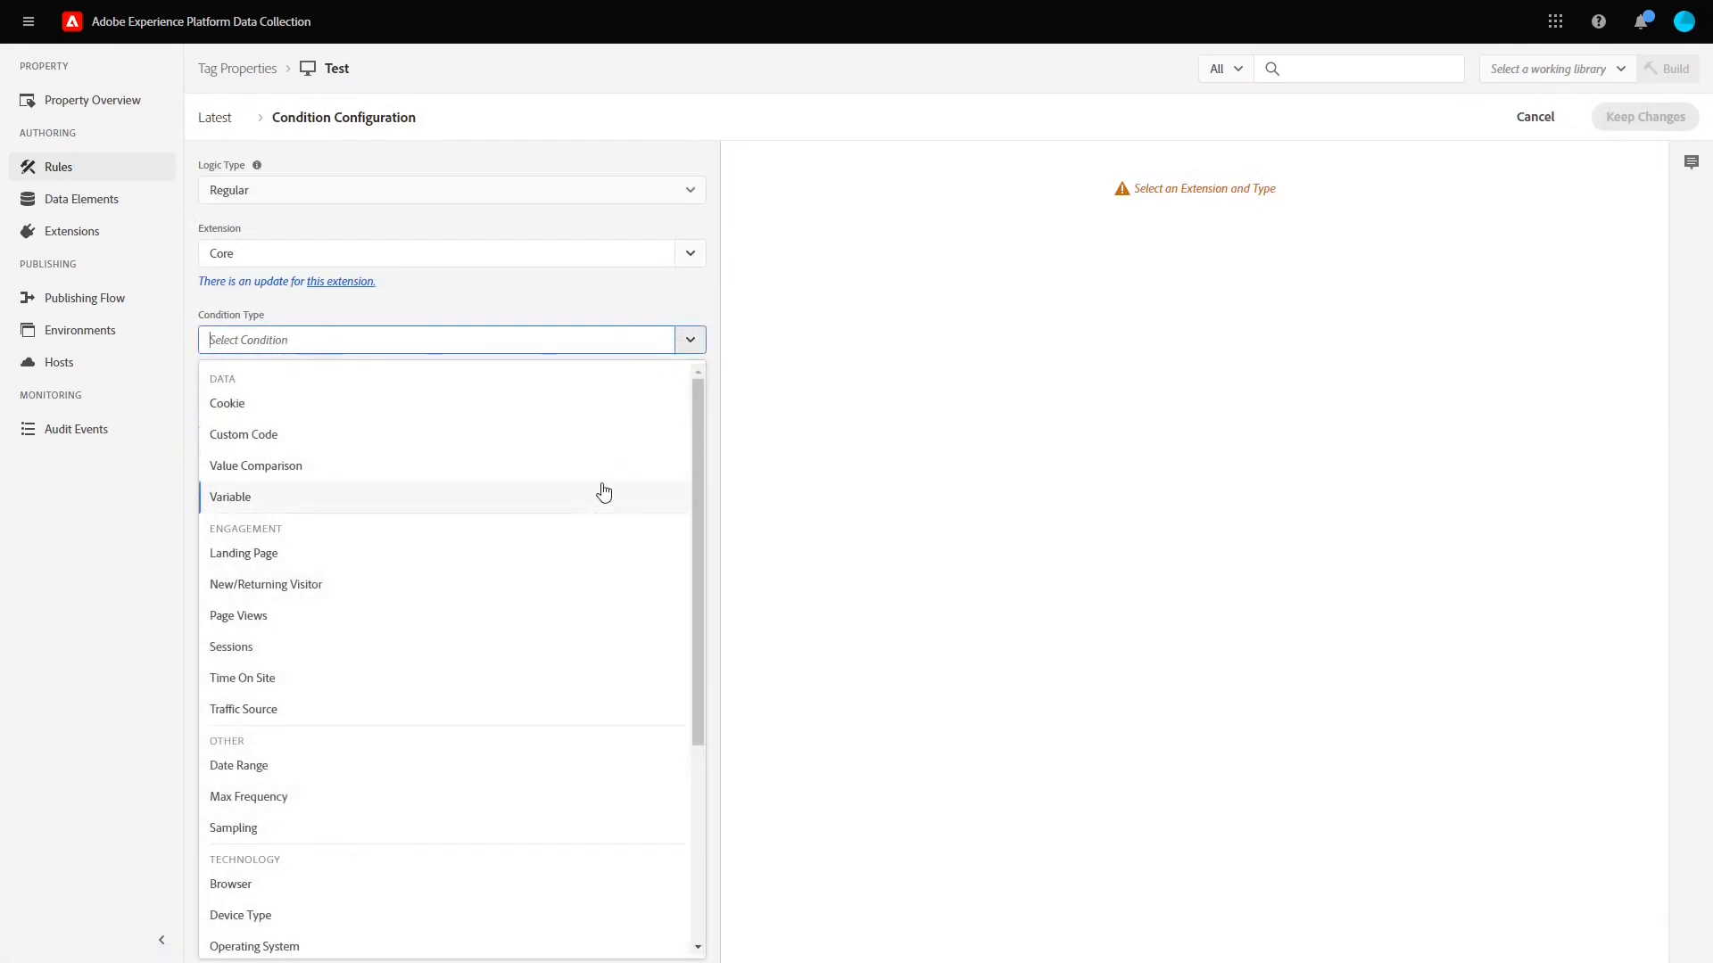
scroll(603, 492, down, 3)
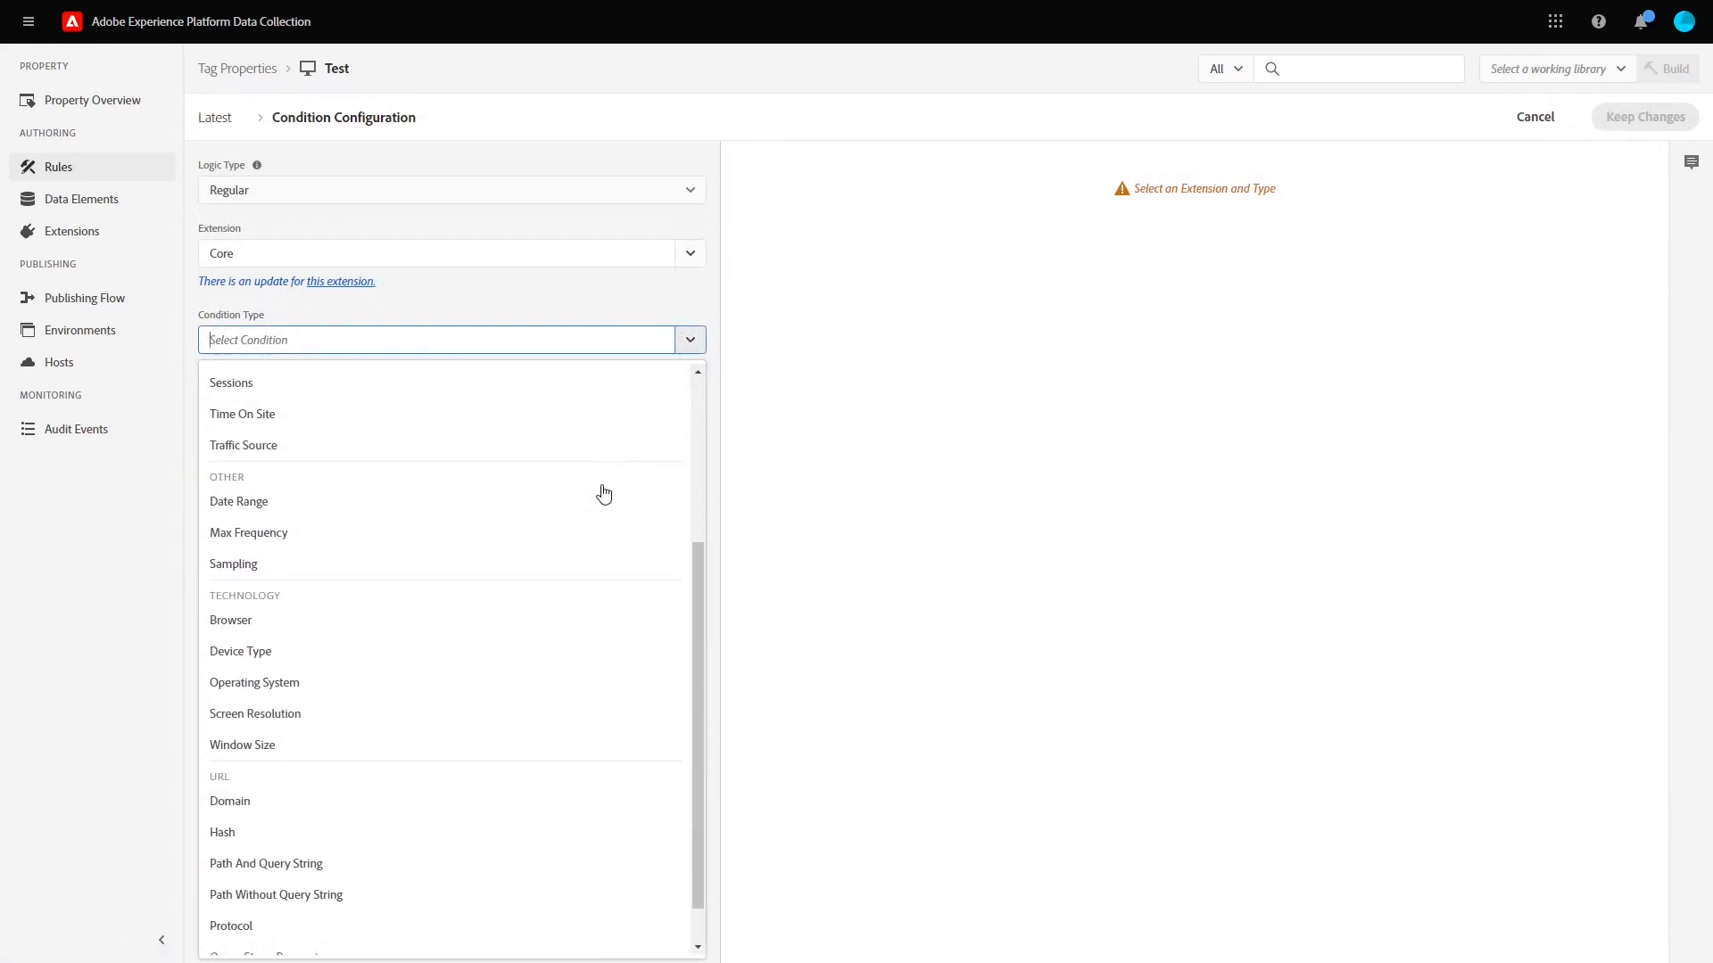
scroll(604, 495, down, 1)
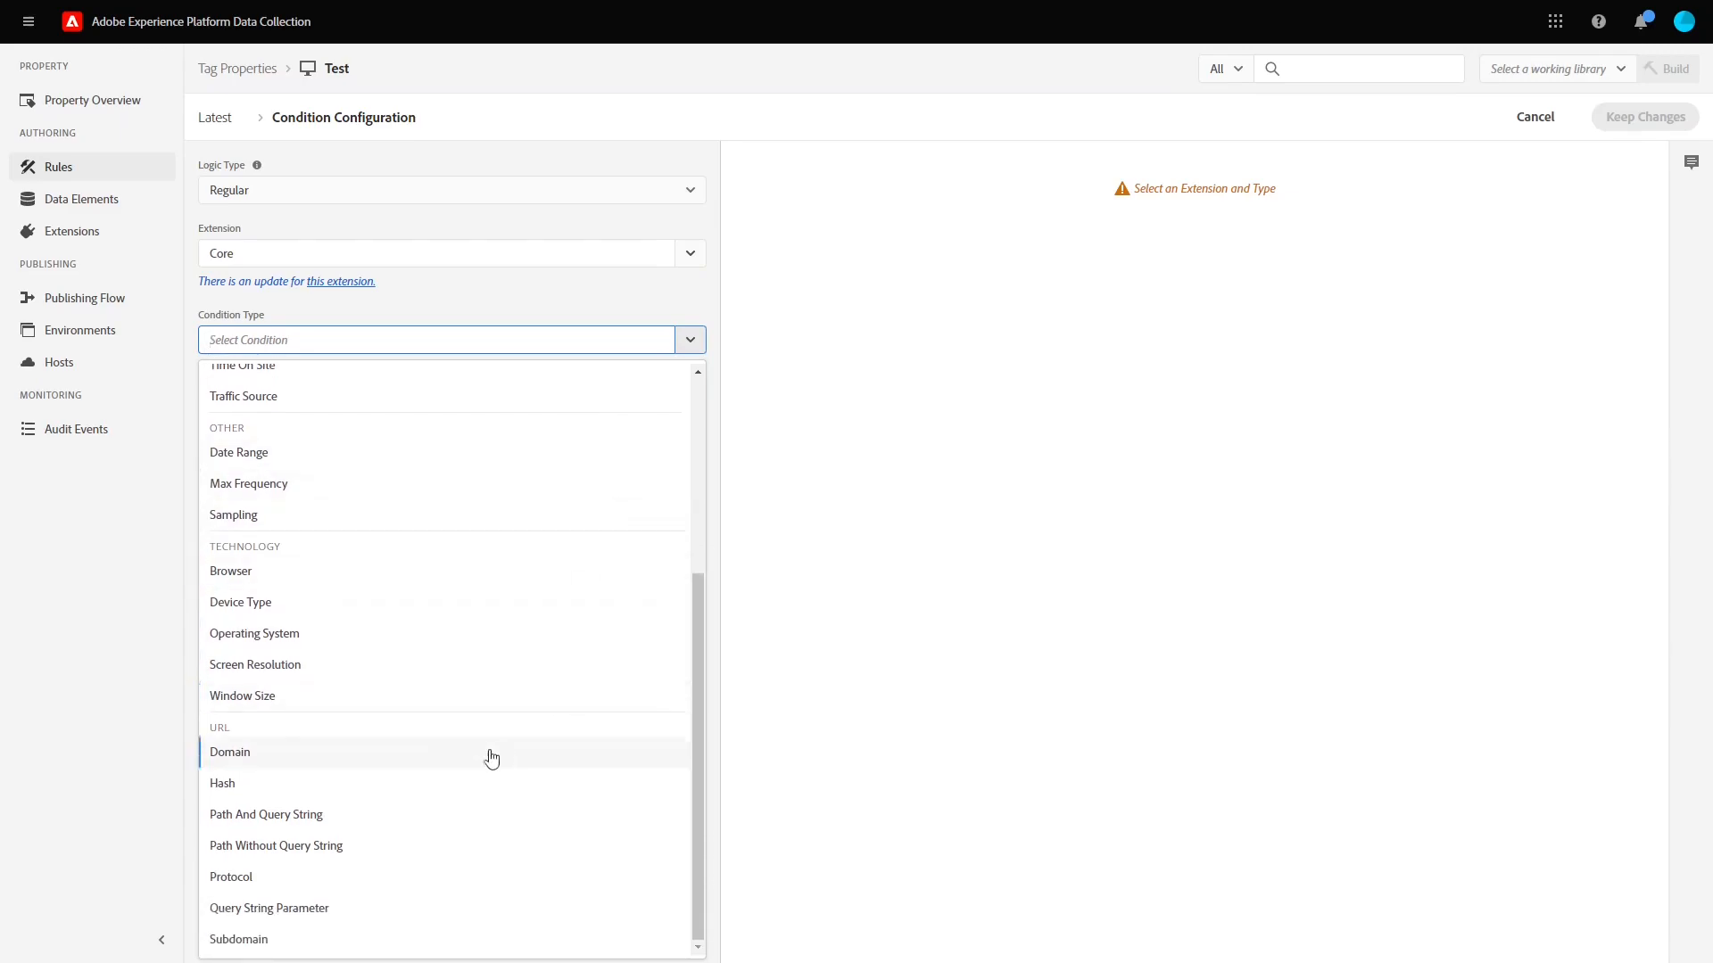
scroll(396, 647, up, 1)
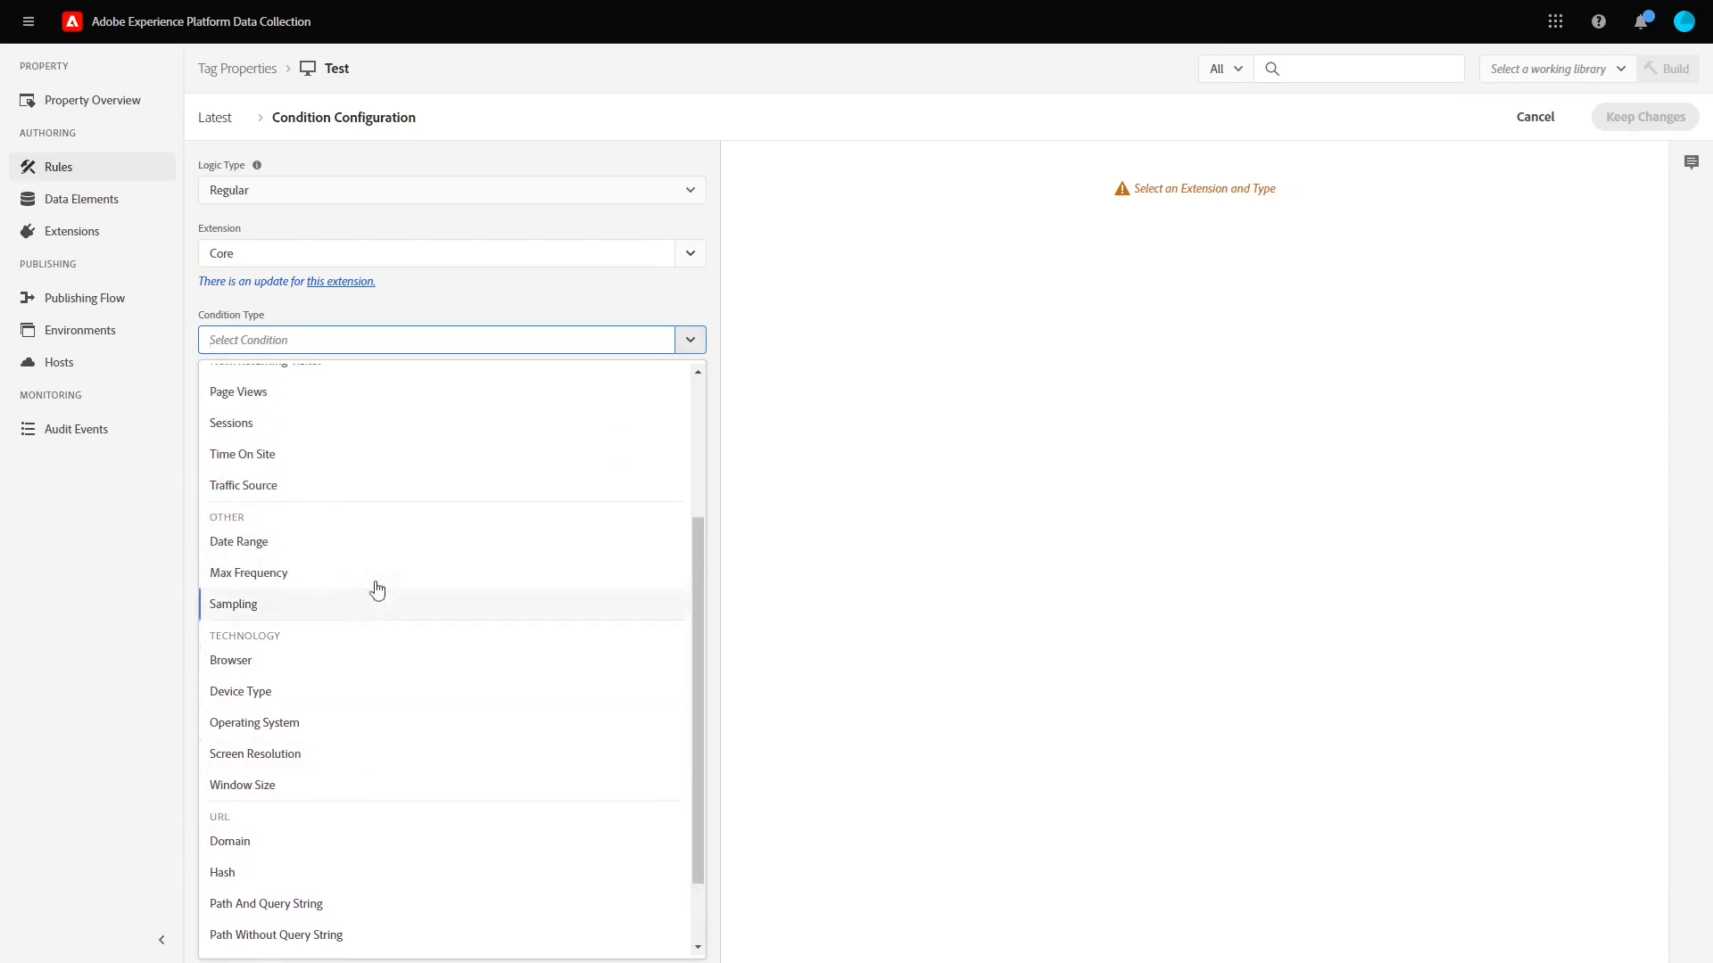
scroll(539, 623, up, 3)
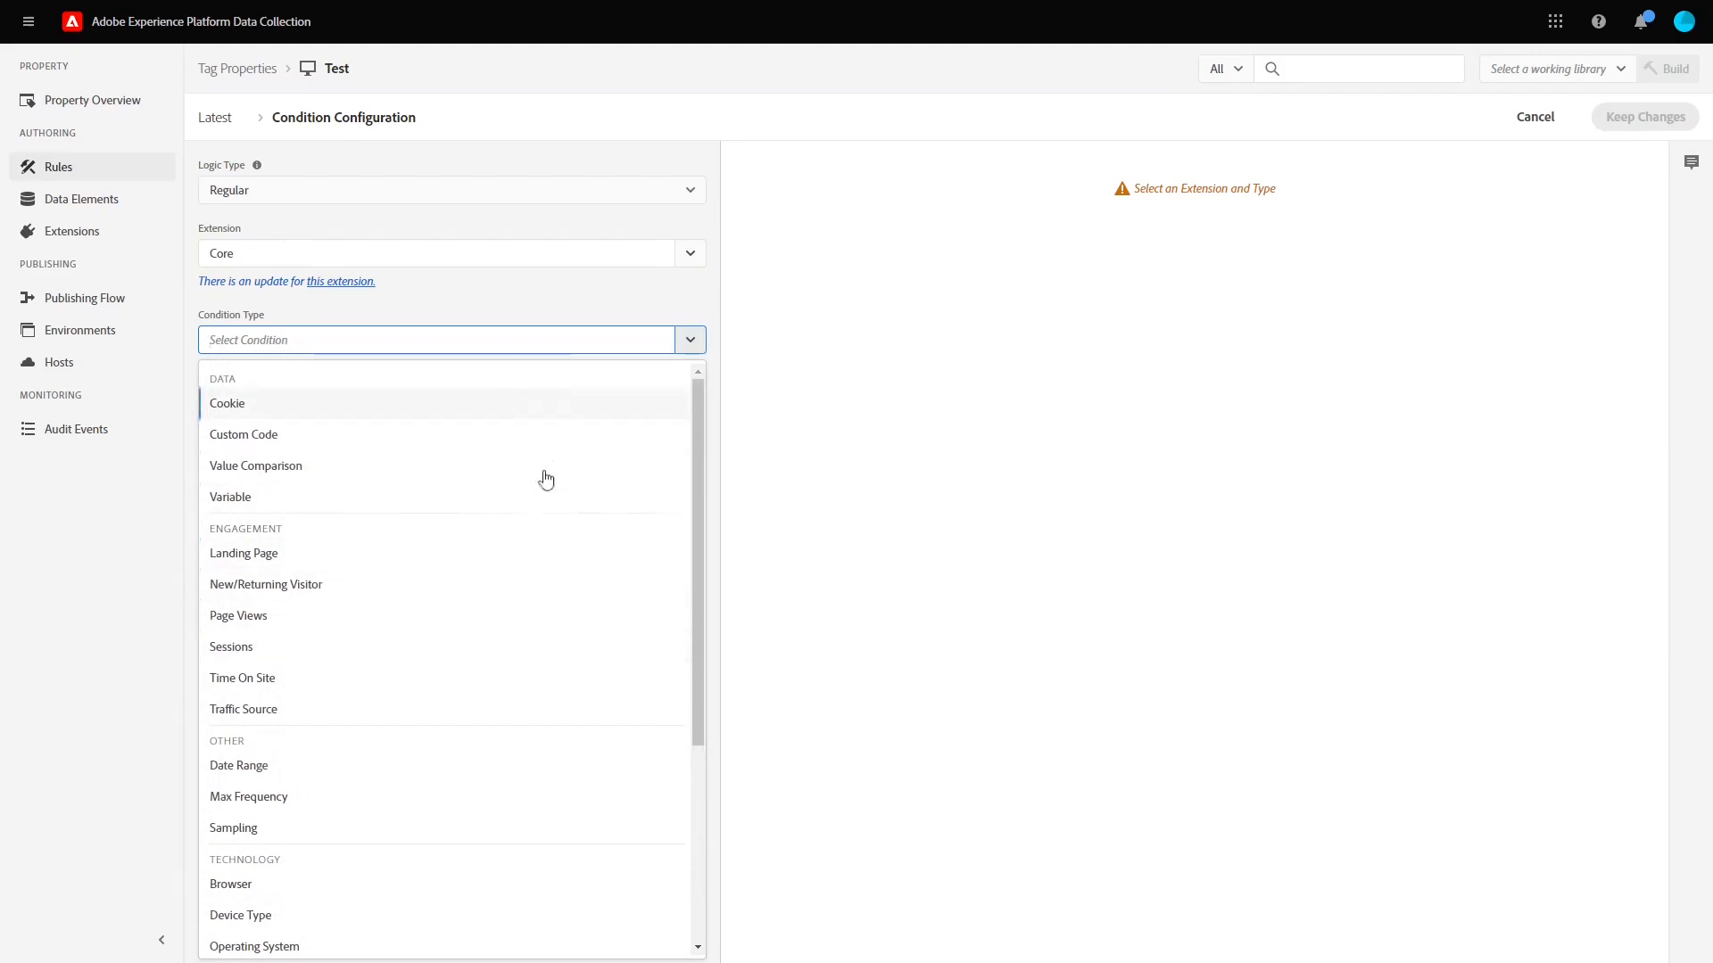
click(1519, 125)
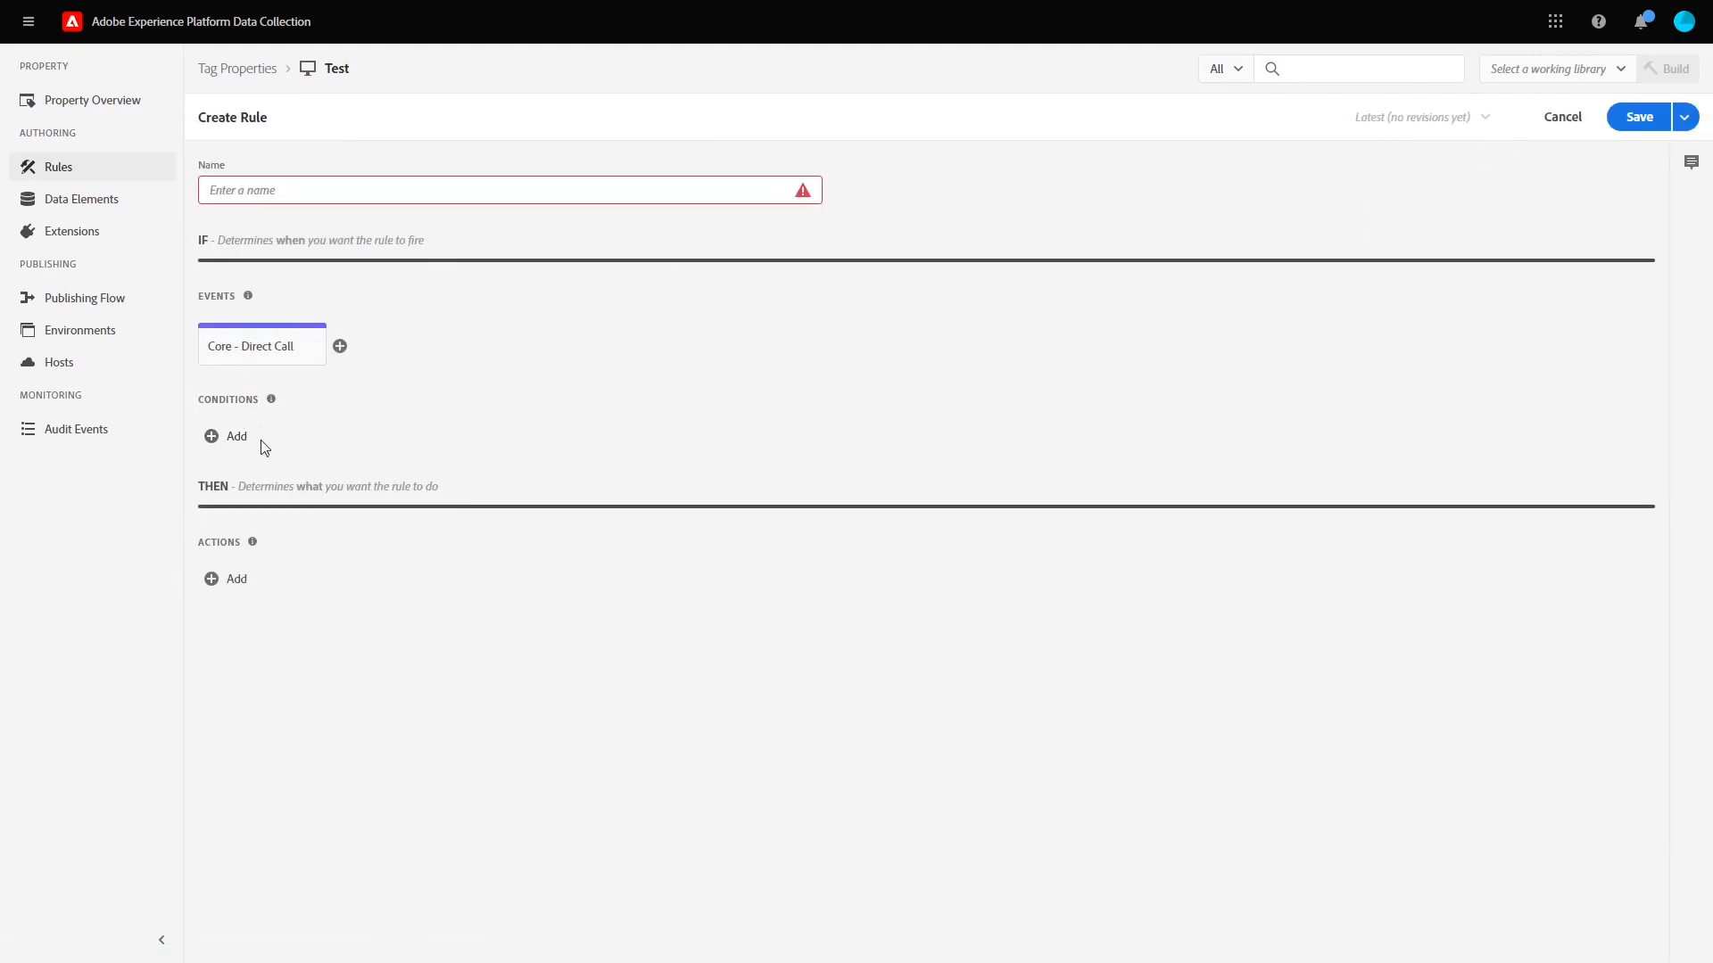
Step: Add an action to the rule using the Adobe Analytics extension with the Set Variables action type
click(236, 582)
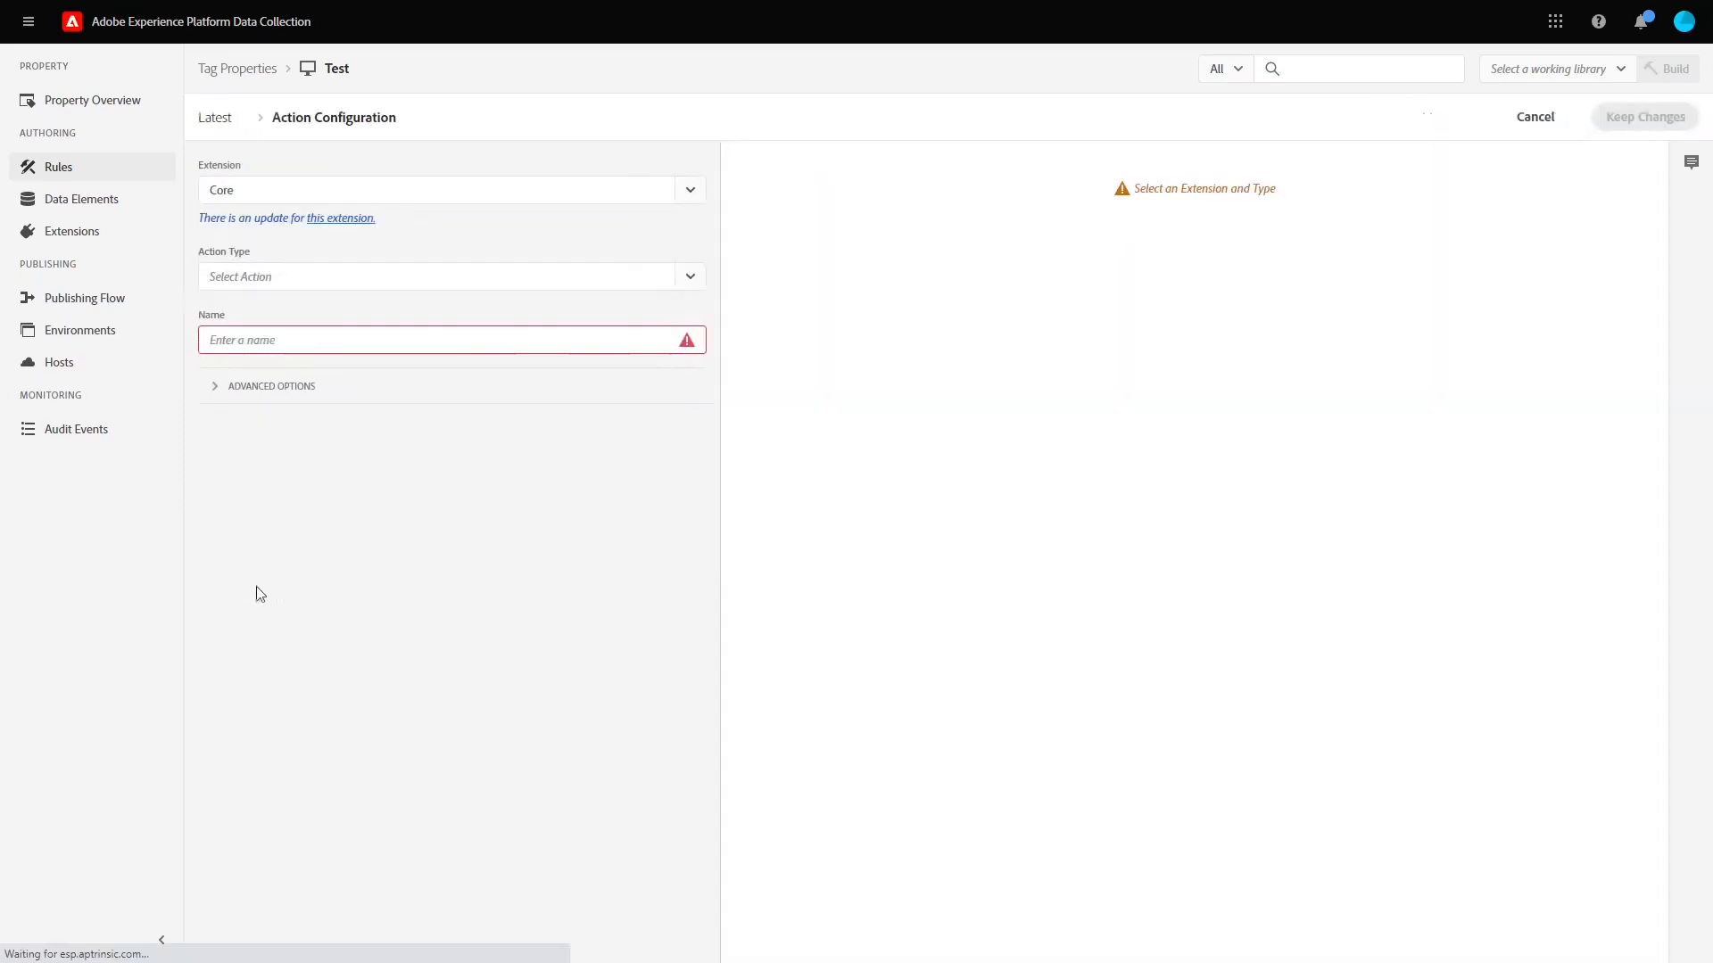
click(690, 277)
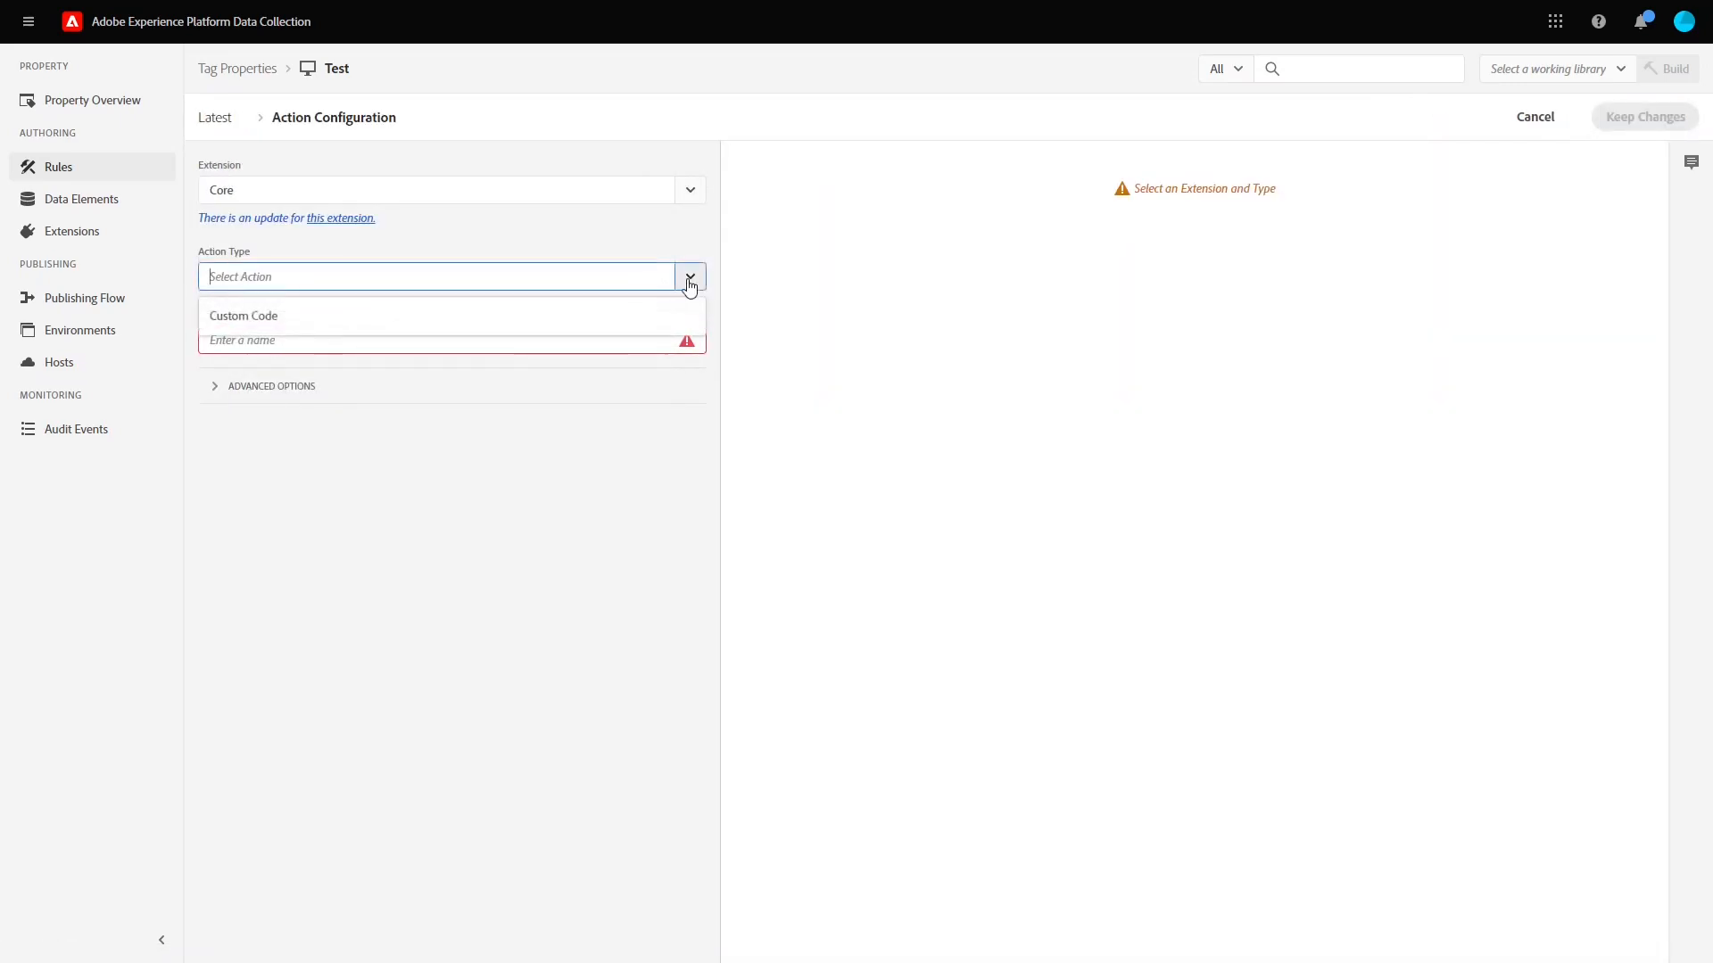
click(536, 326)
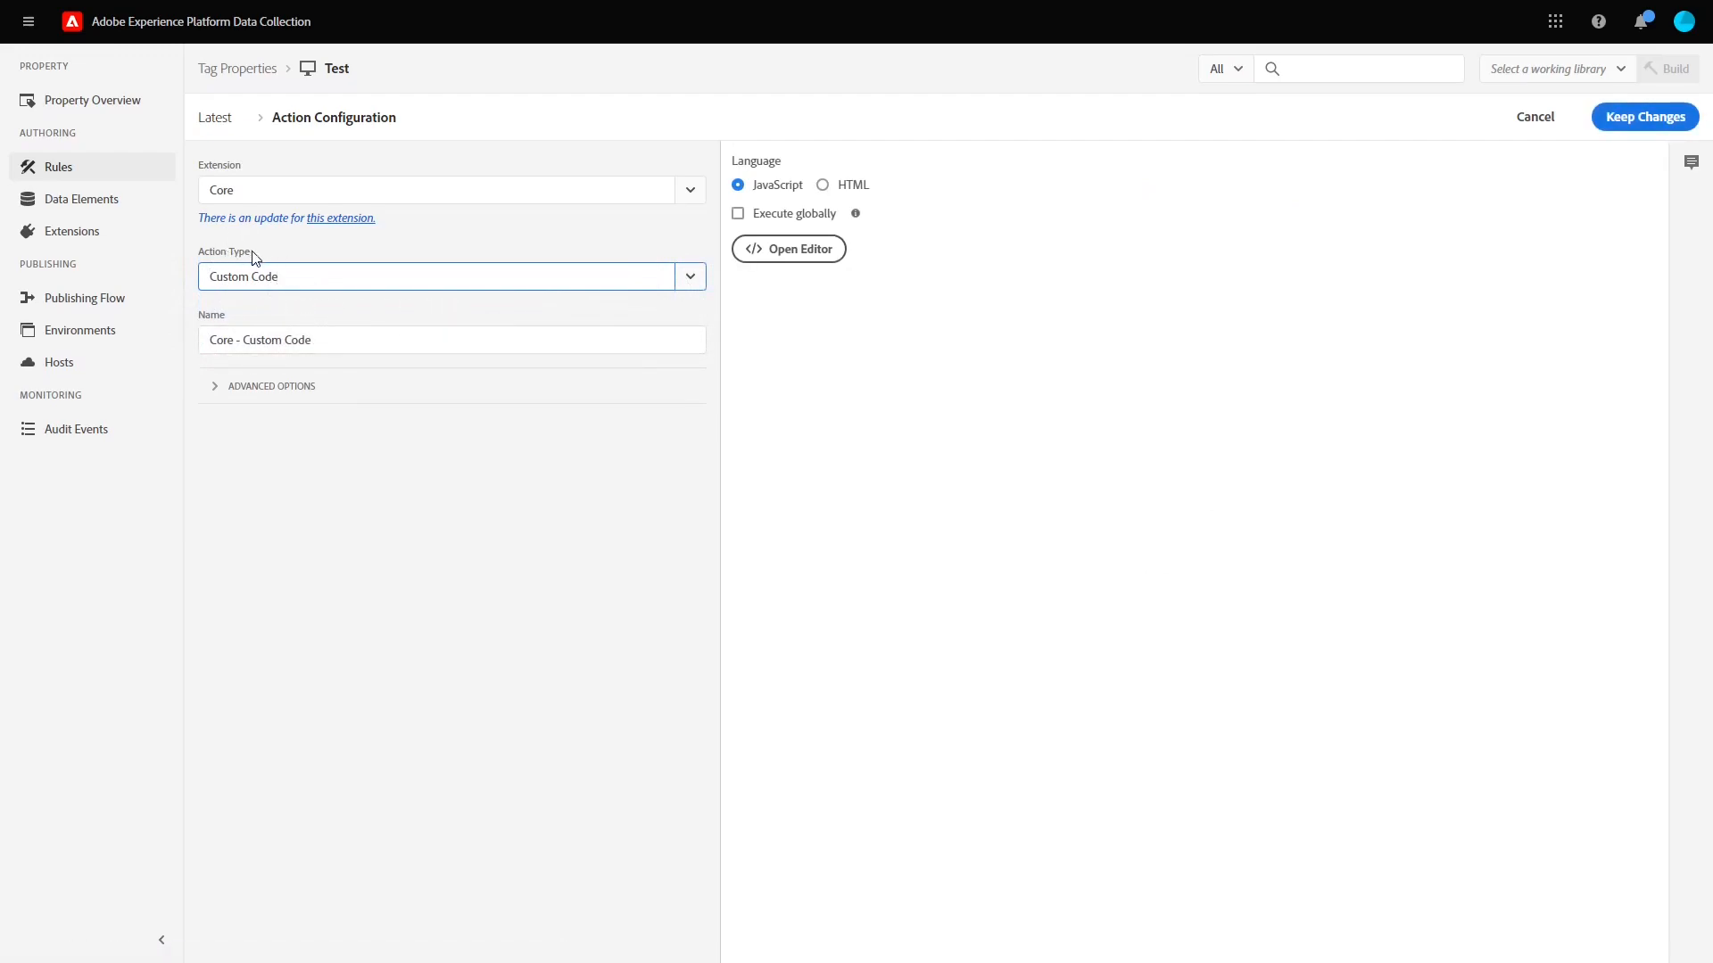
click(691, 190)
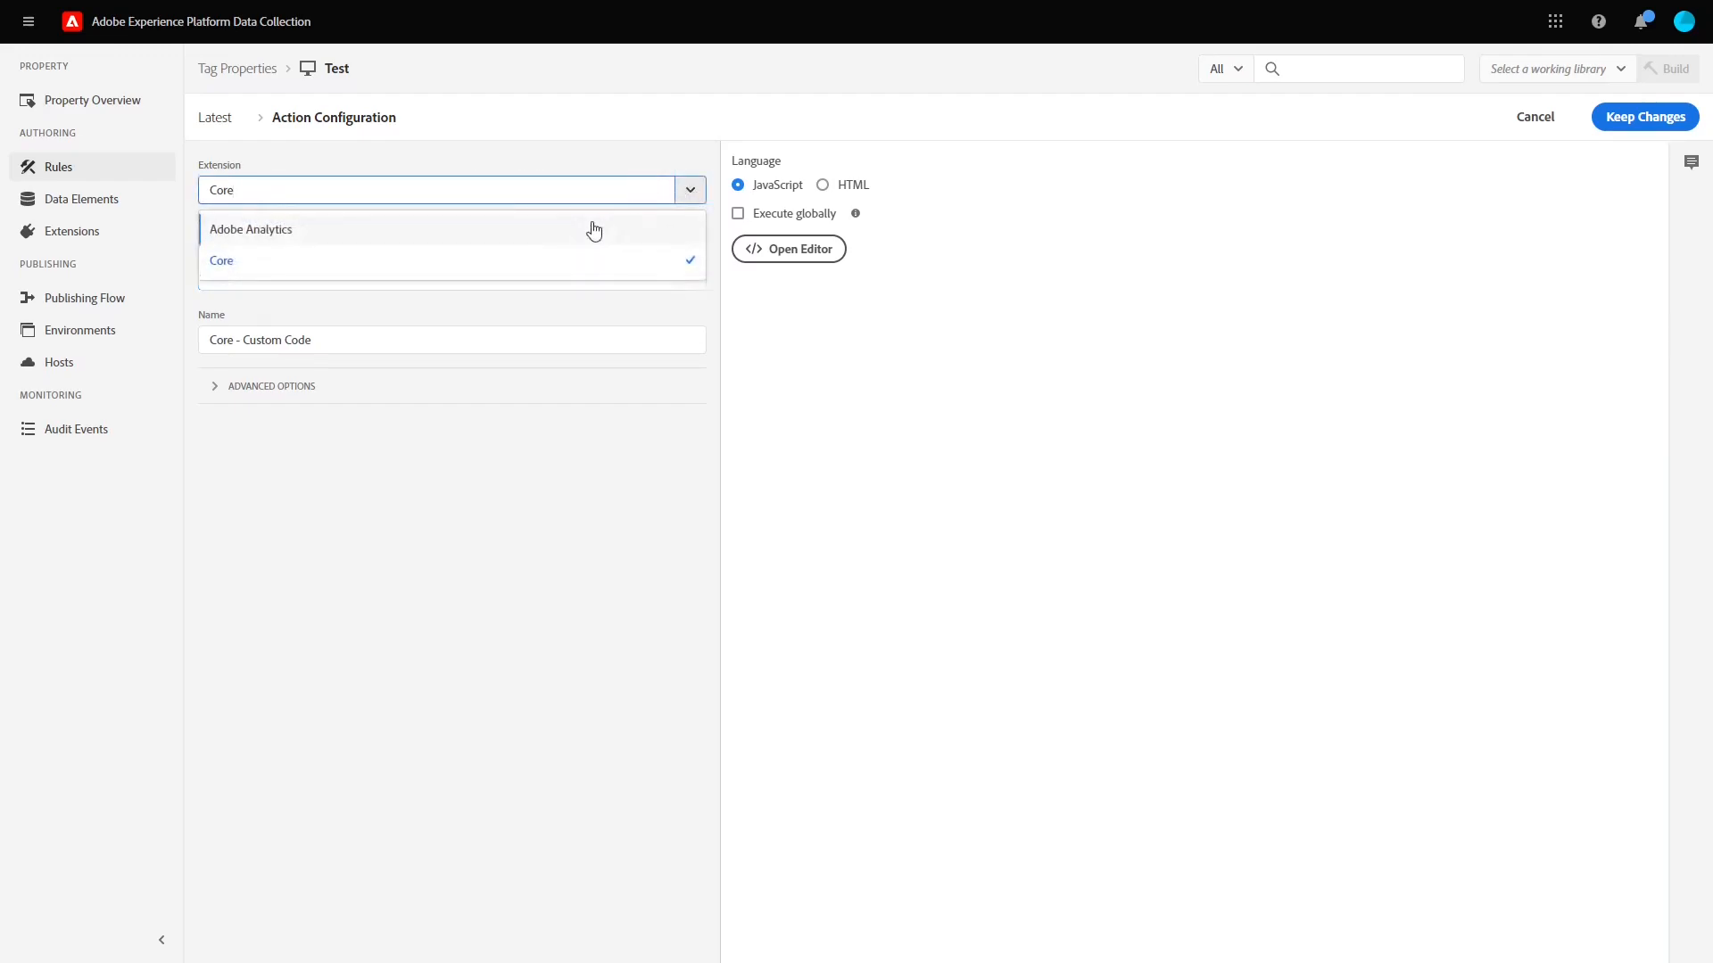
click(589, 228)
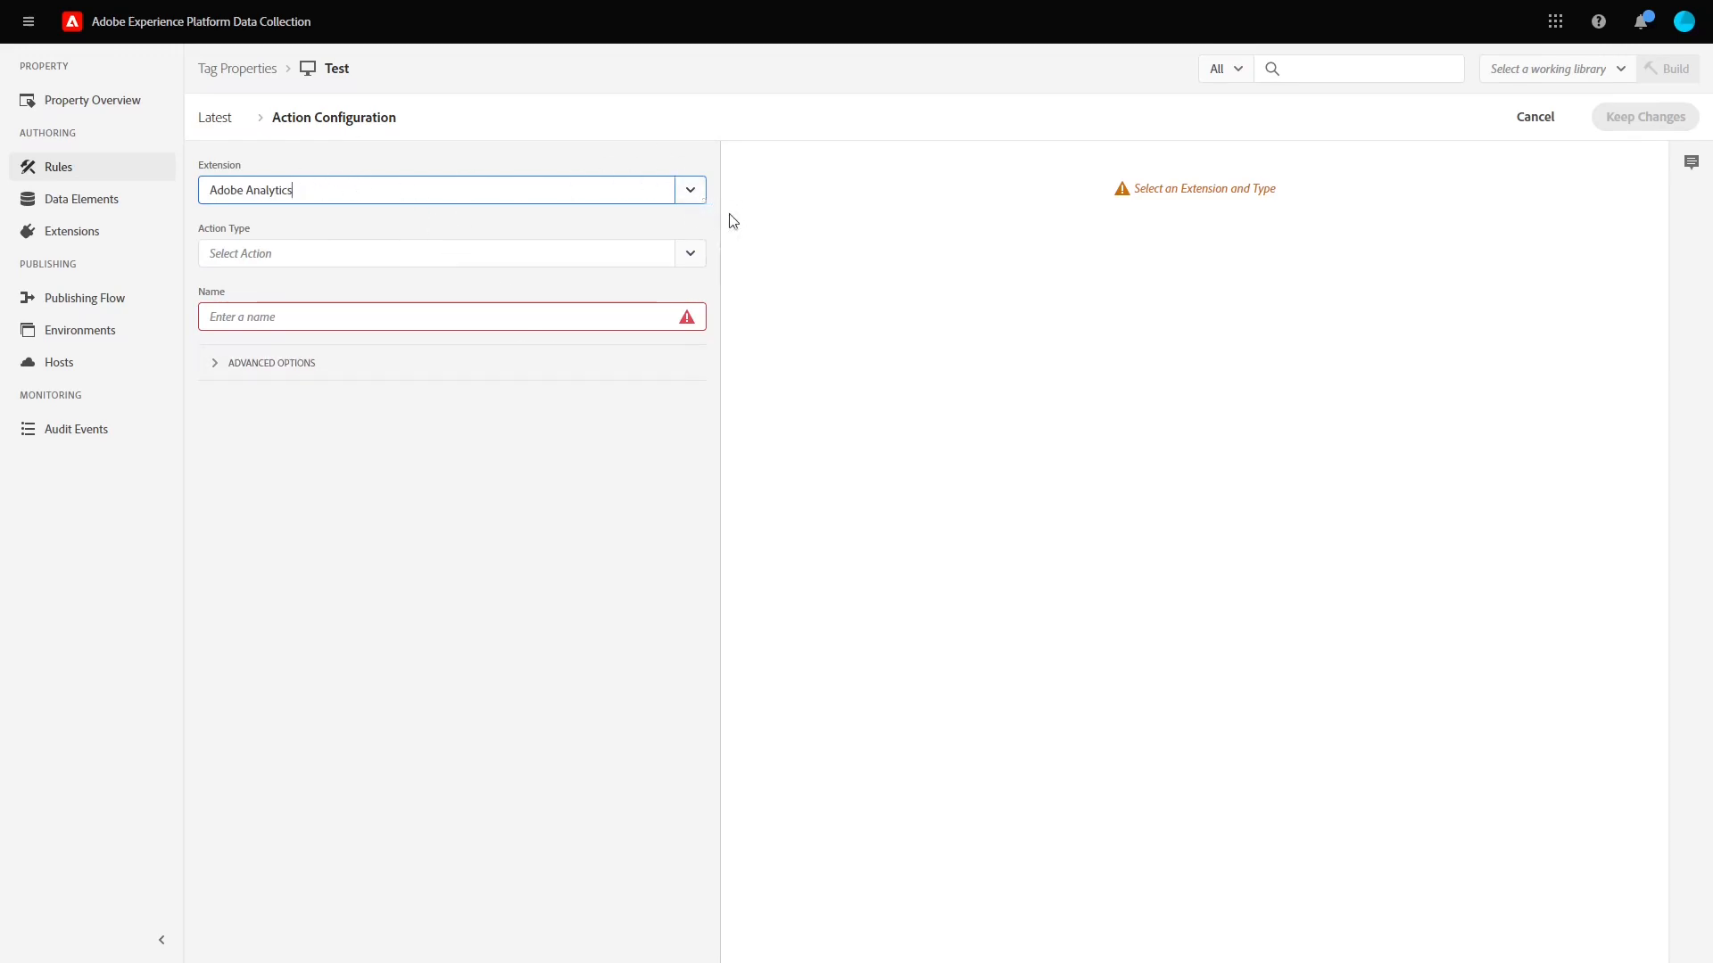
click(689, 191)
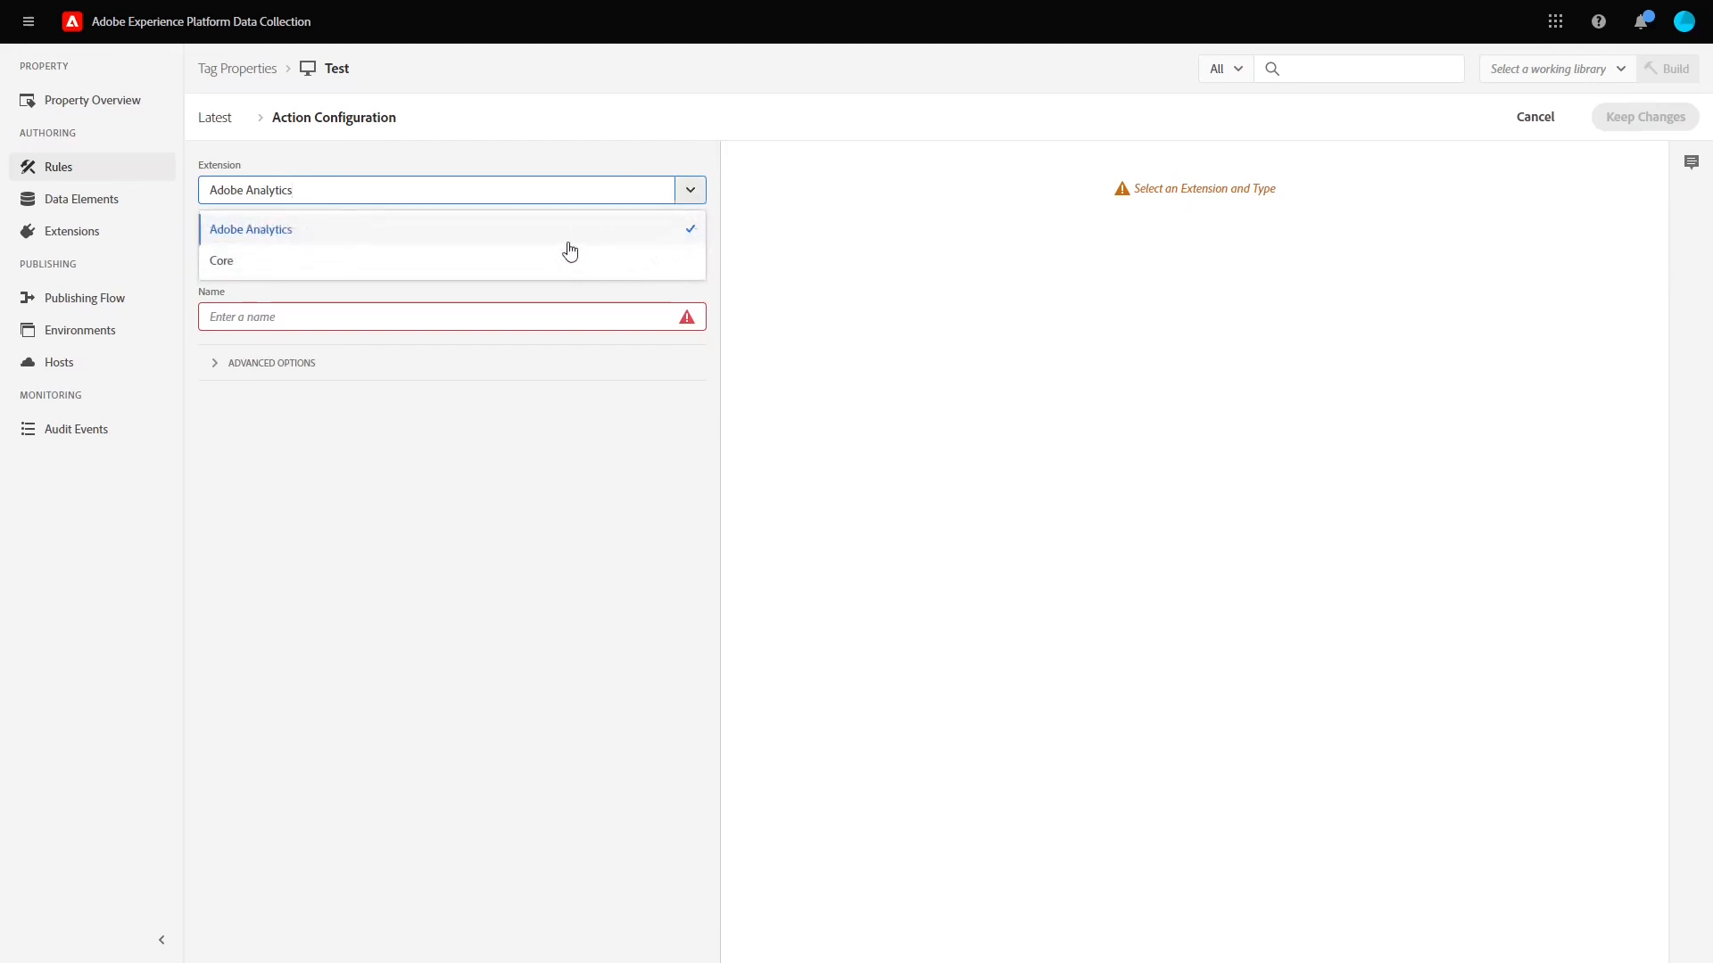
click(659, 393)
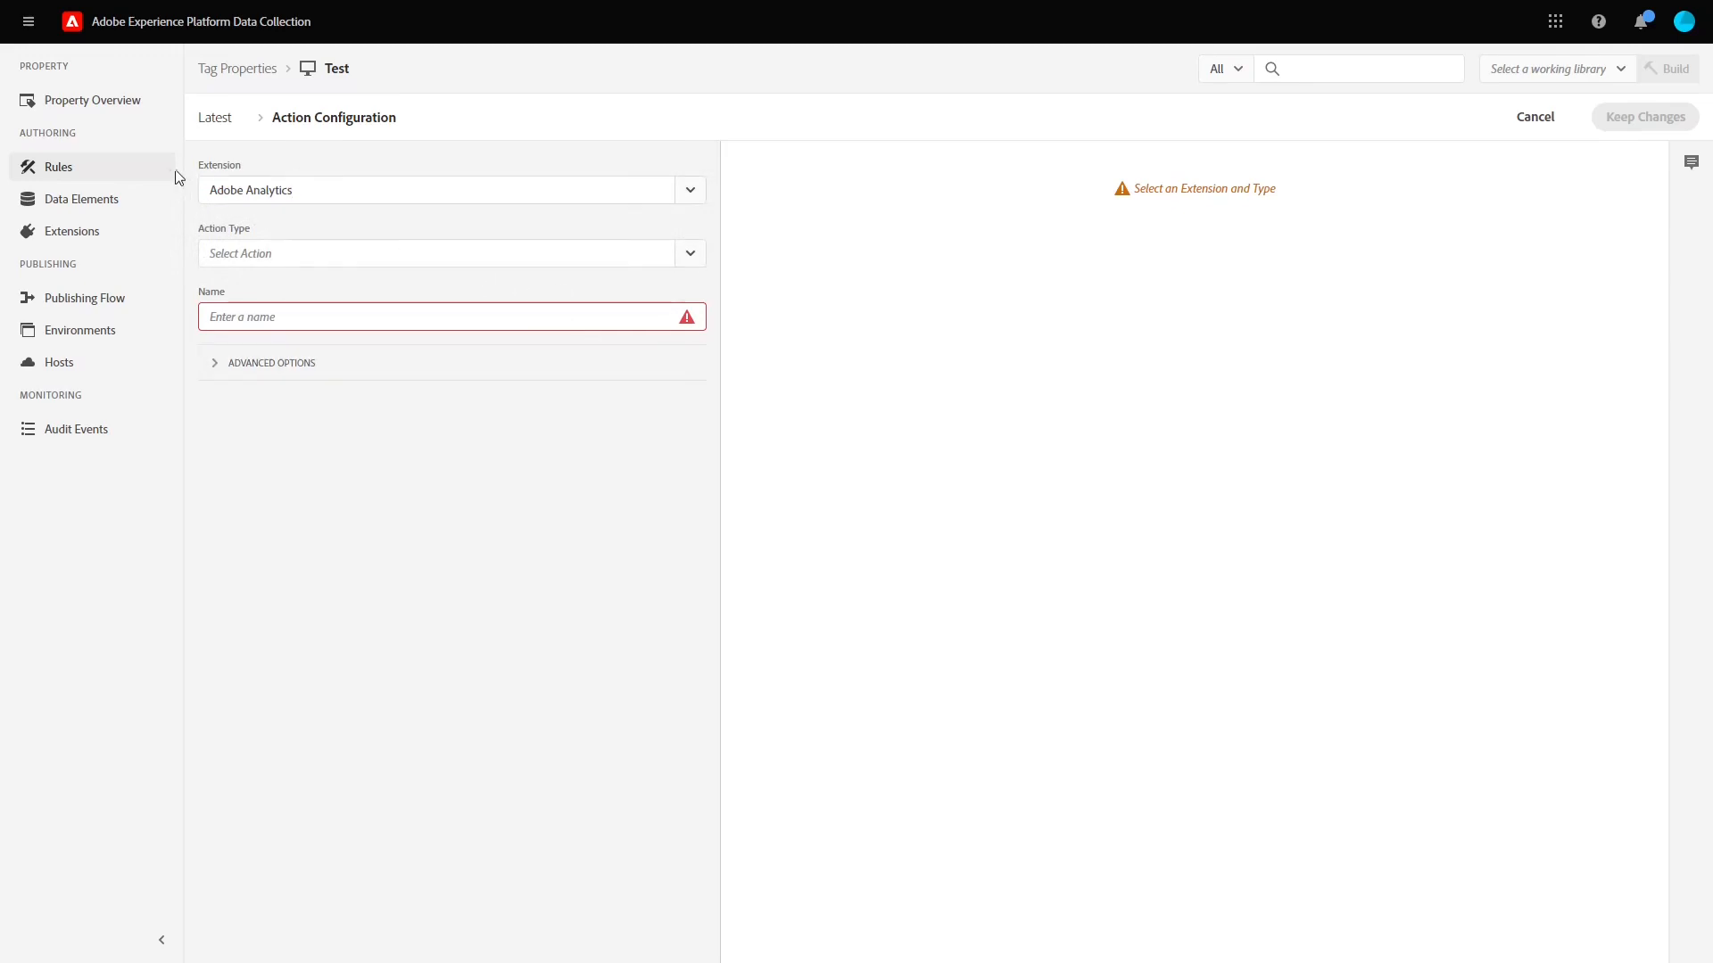
click(687, 255)
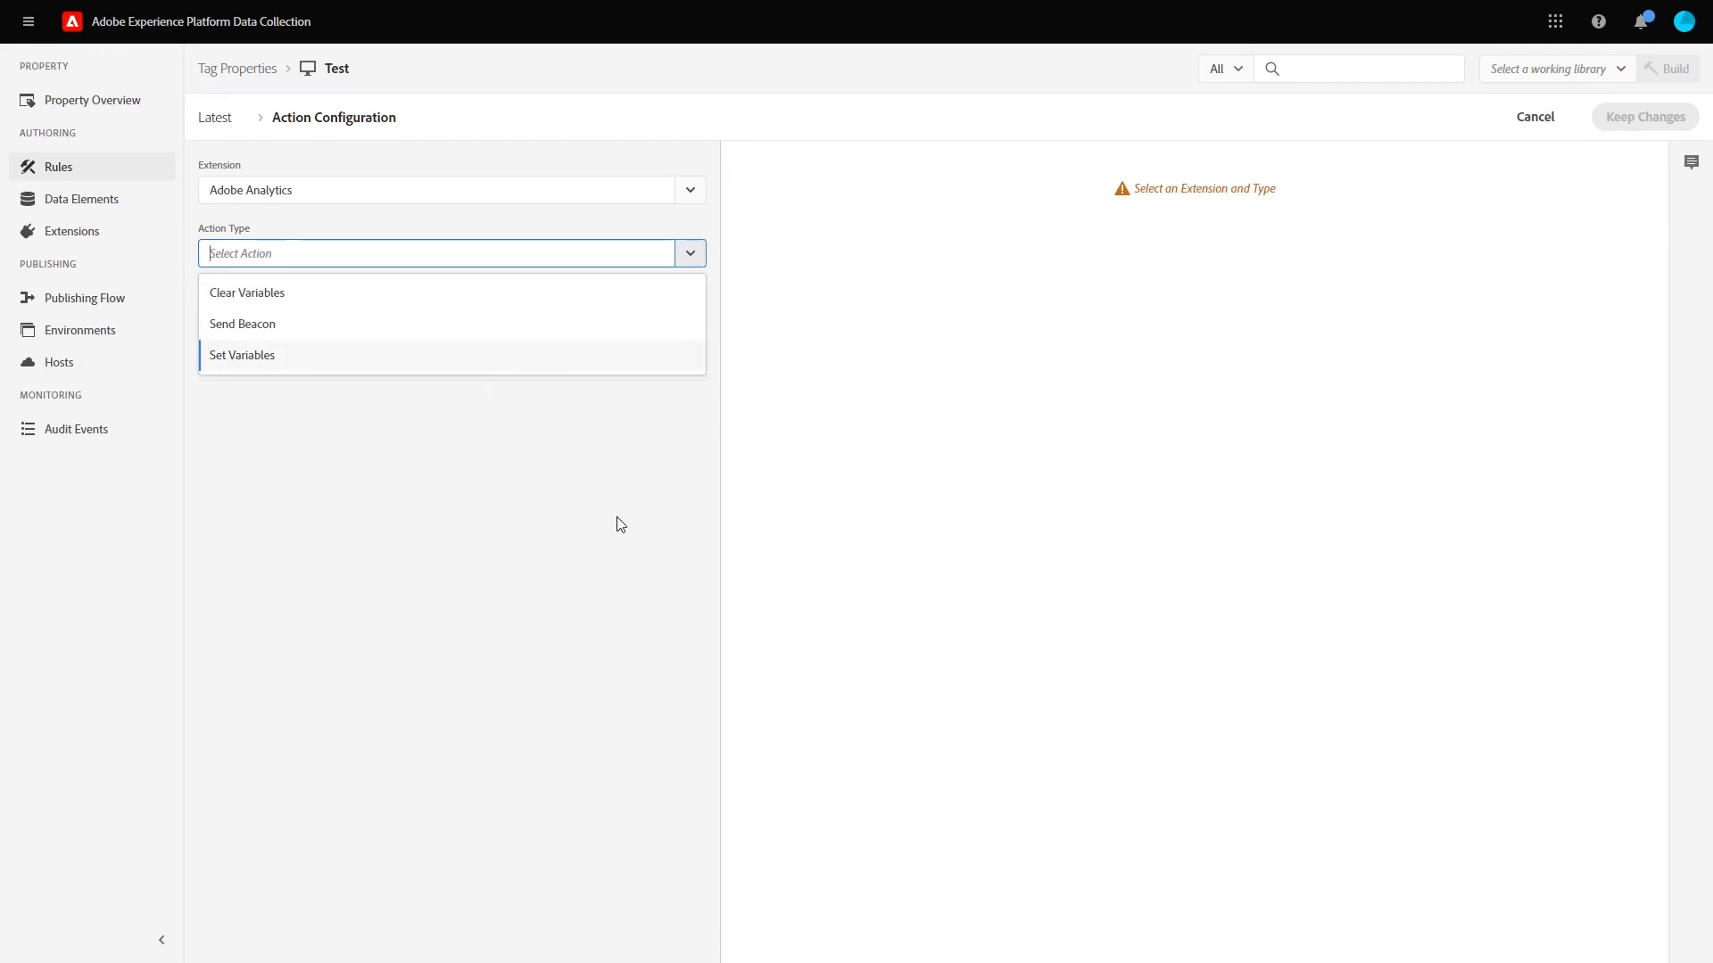
click(271, 357)
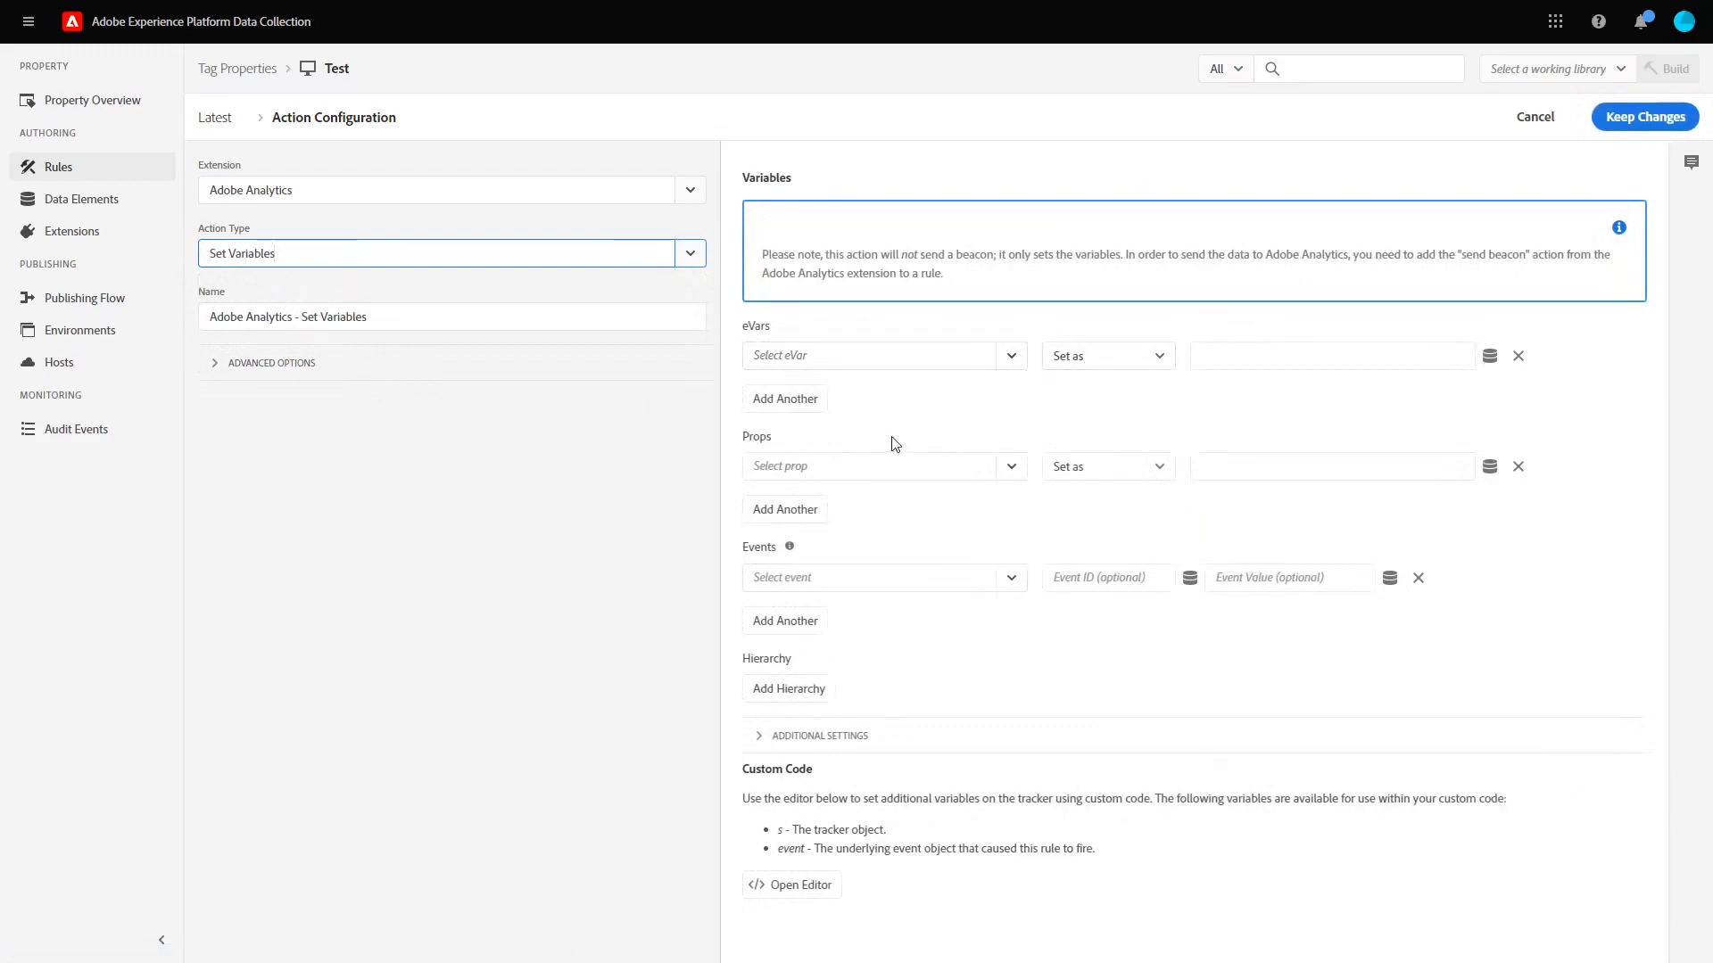
Step: Set eVar6 to pause_interacted and add event8, keeping the changes to the Set Variables action
click(1009, 361)
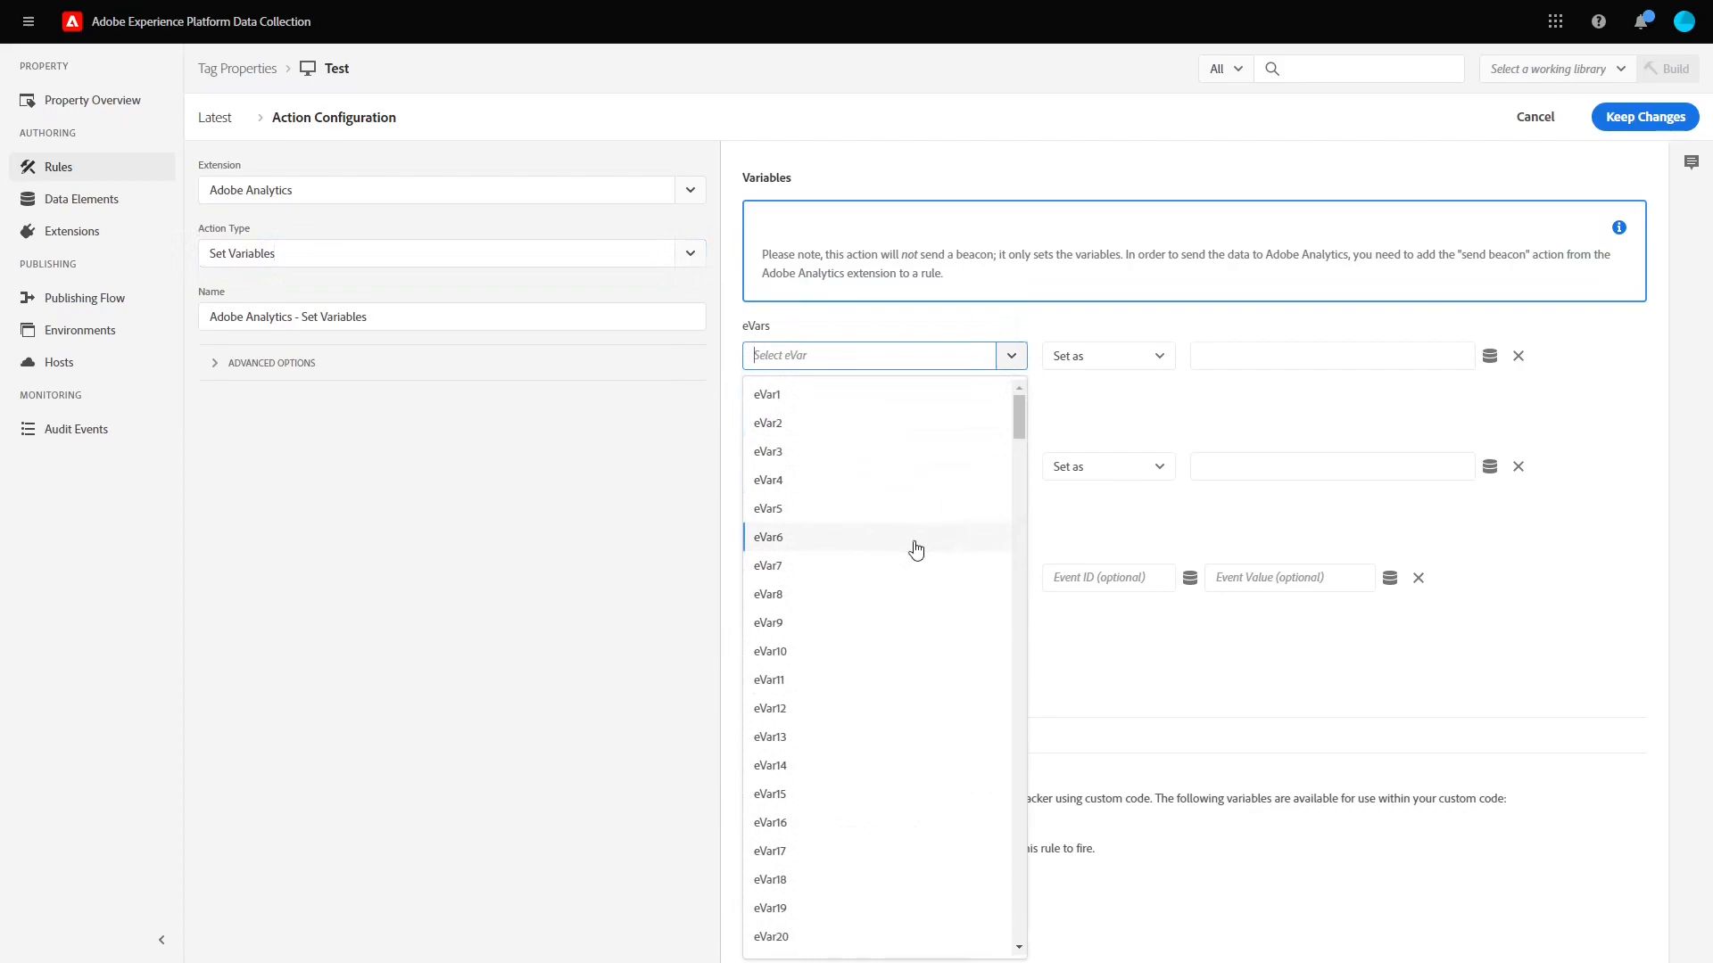
click(917, 549)
click(1231, 368)
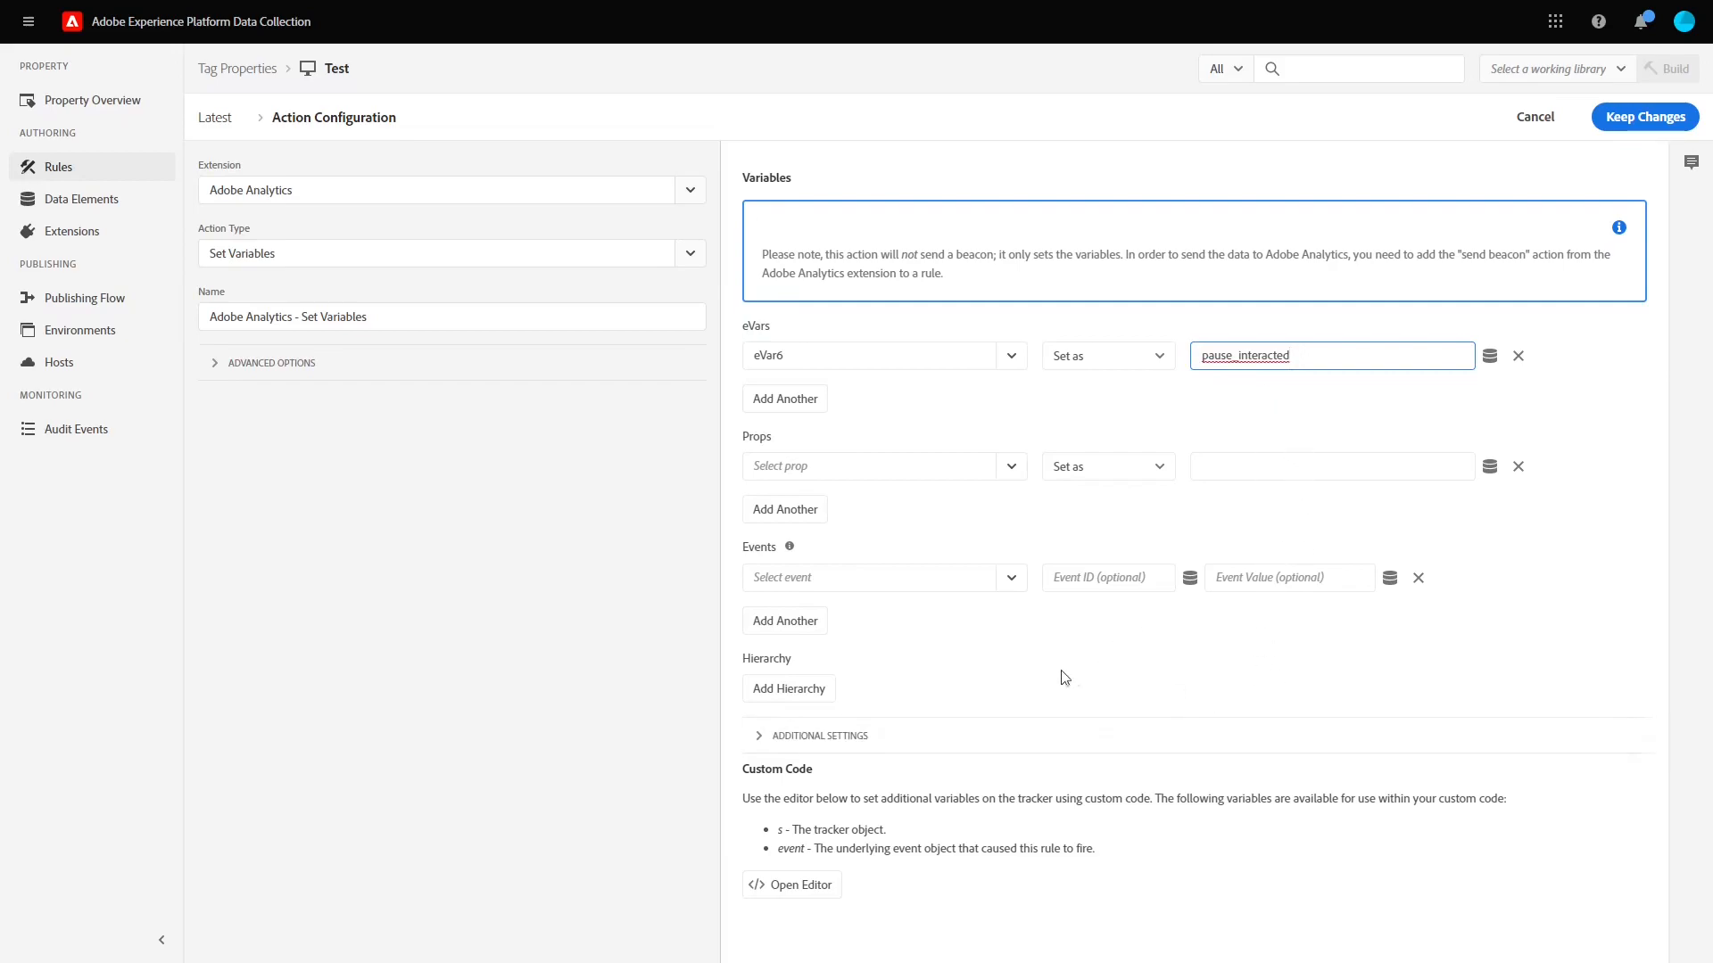
click(1012, 578)
scroll(906, 815, down, 2)
click(911, 842)
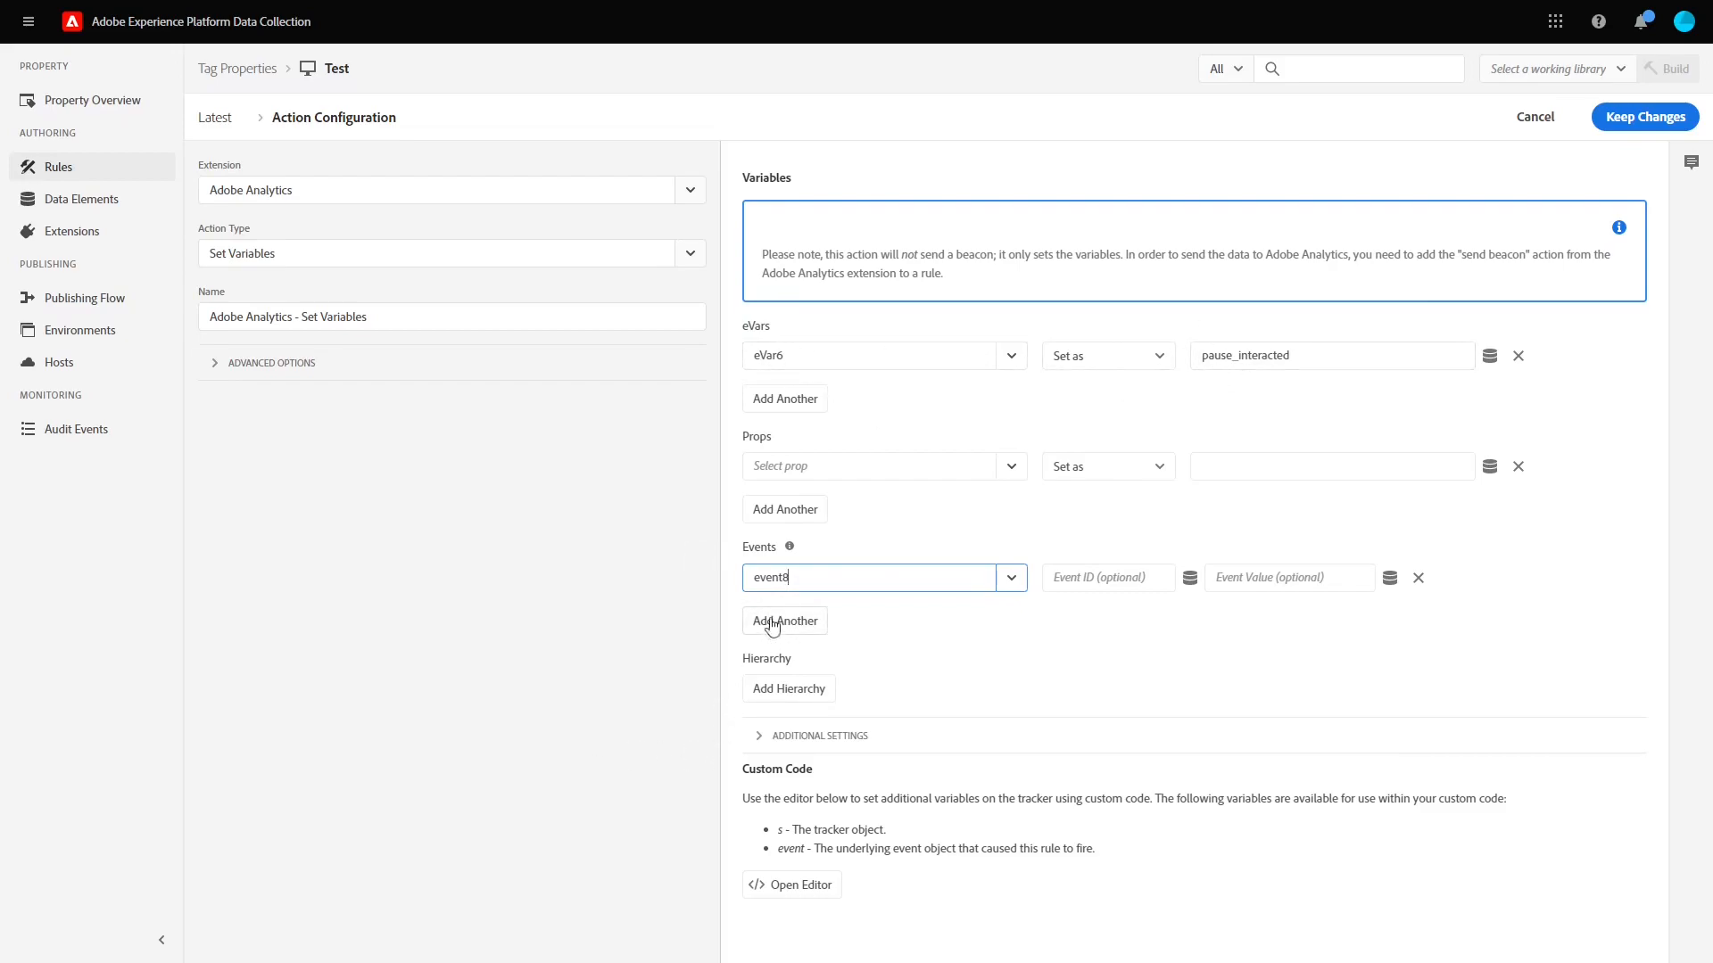
click(1604, 125)
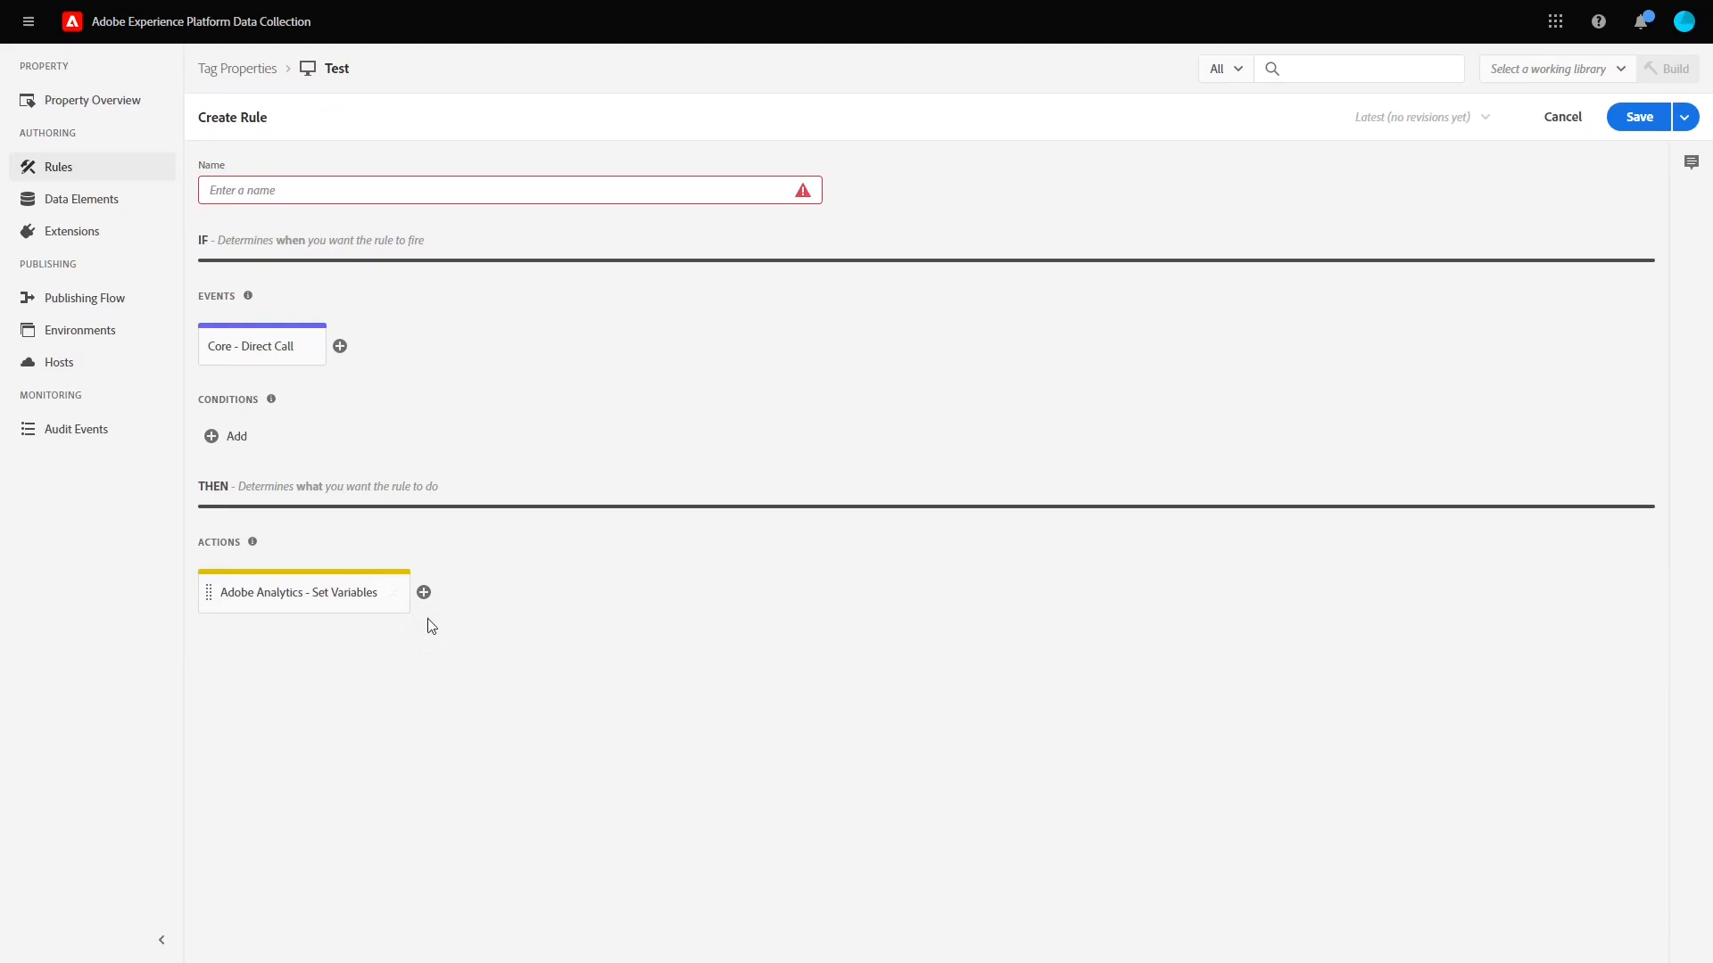
Step: Add a second action to the rule using the Adobe Analytics extension with the Send Beacon action type
click(424, 593)
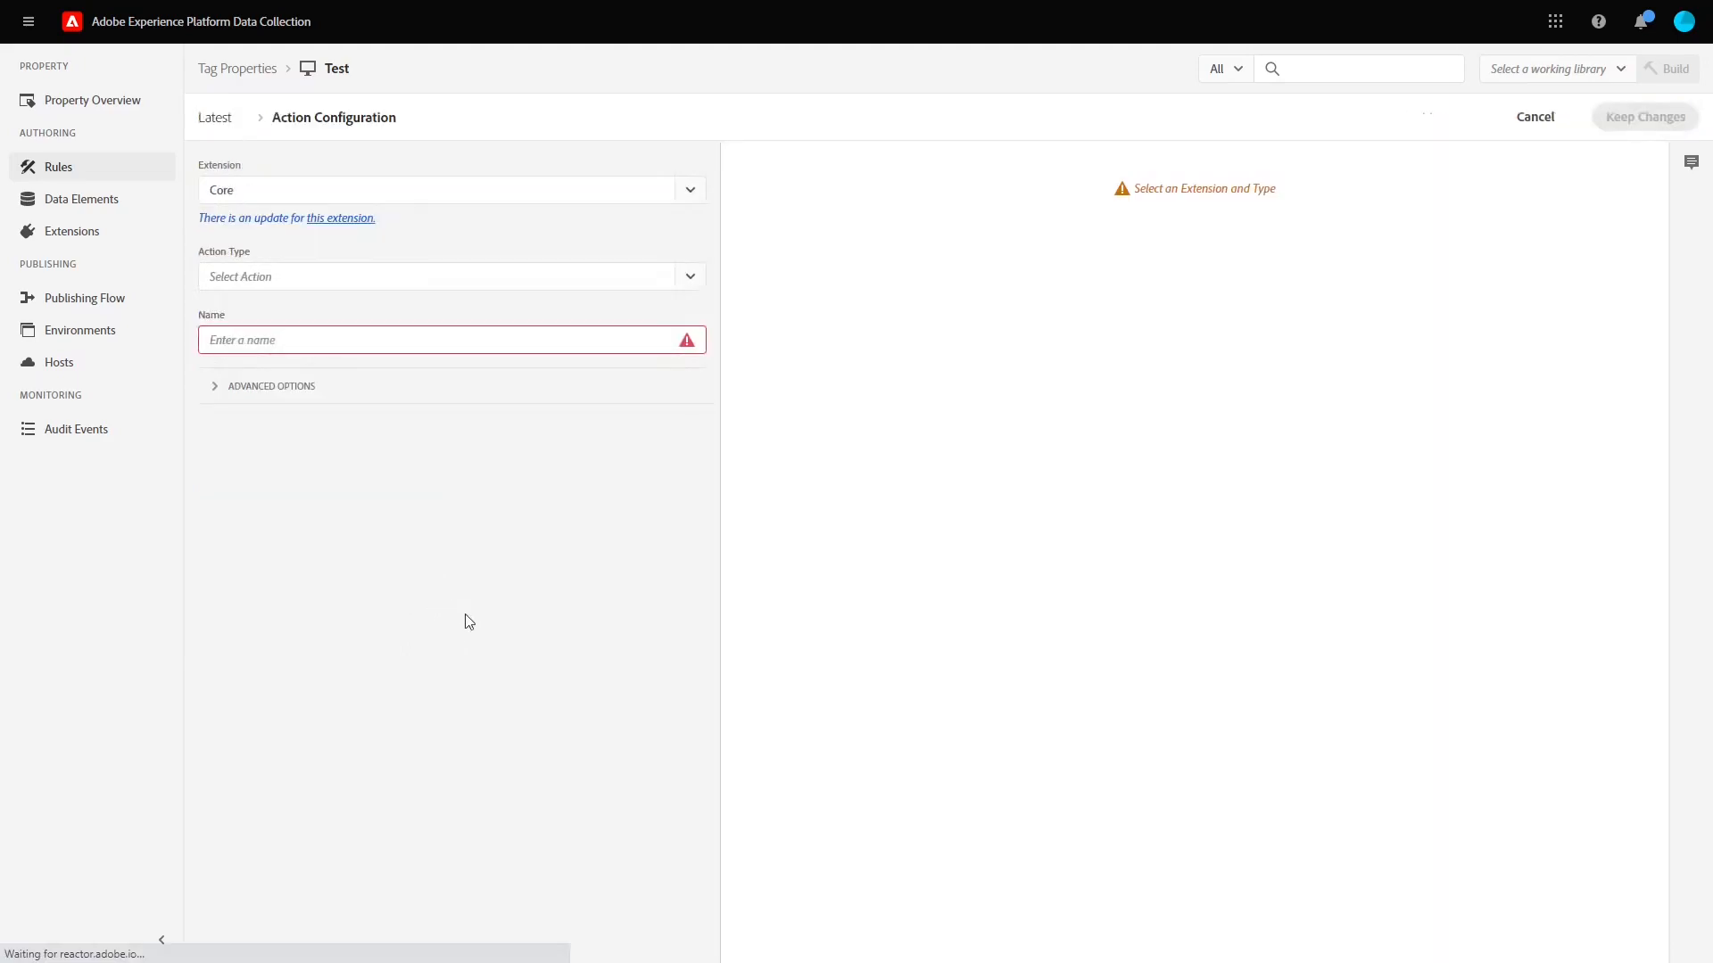
click(689, 191)
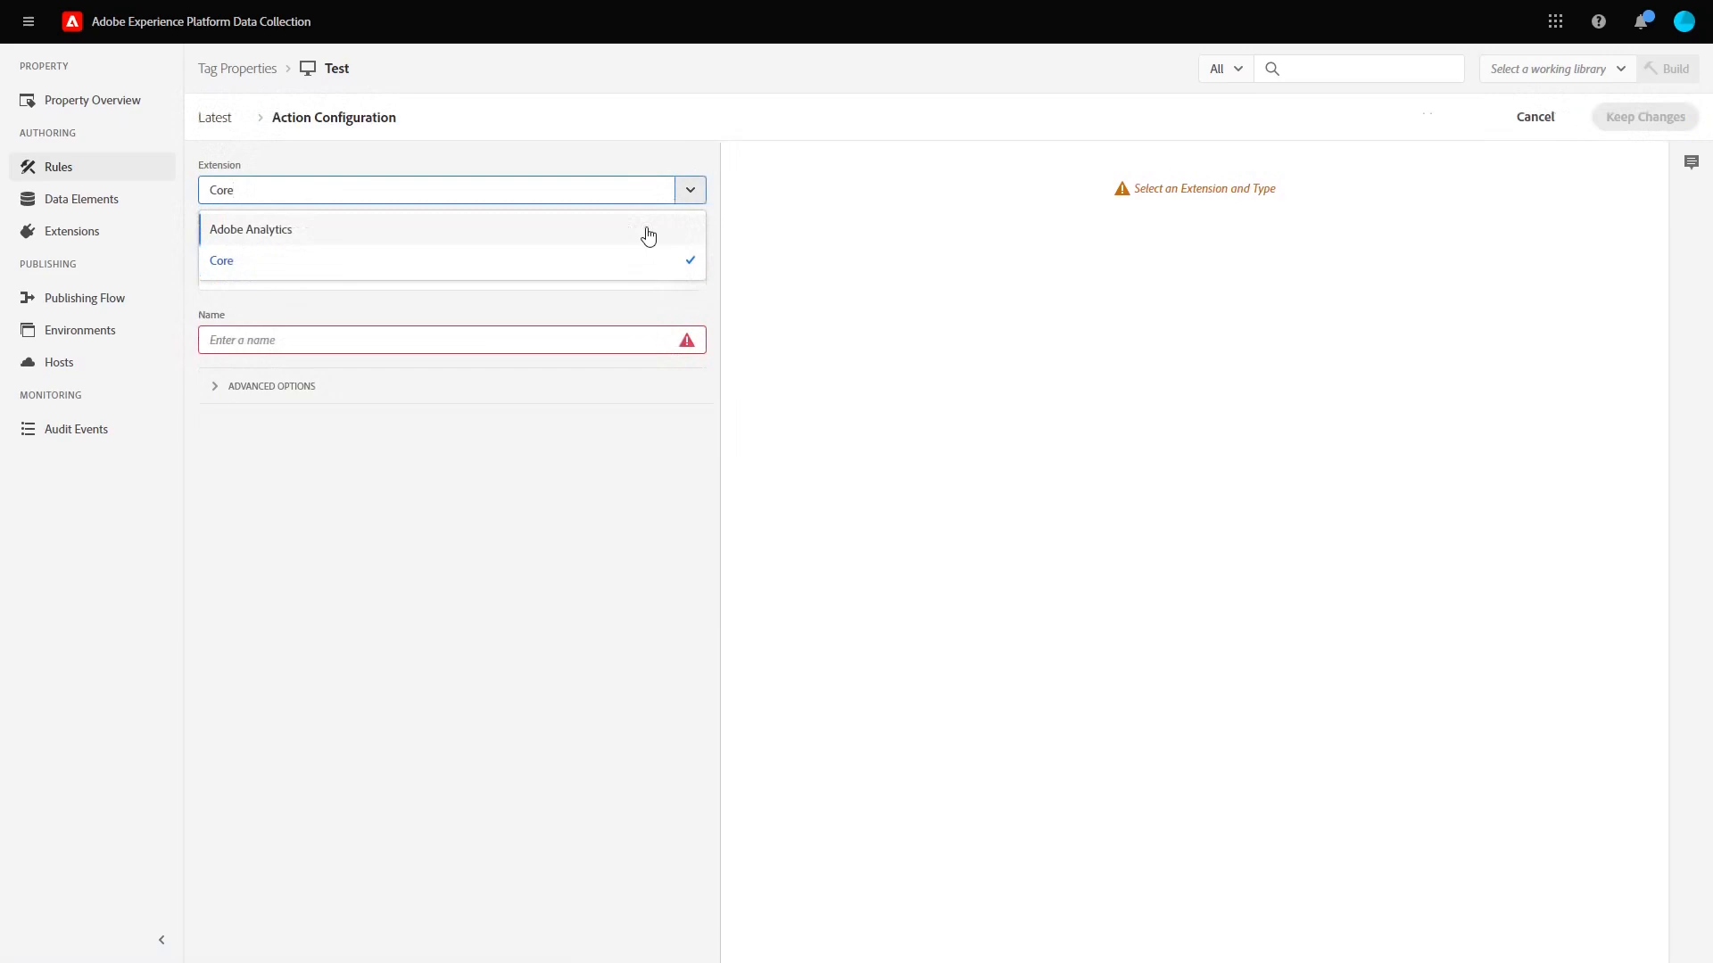
click(646, 230)
click(689, 254)
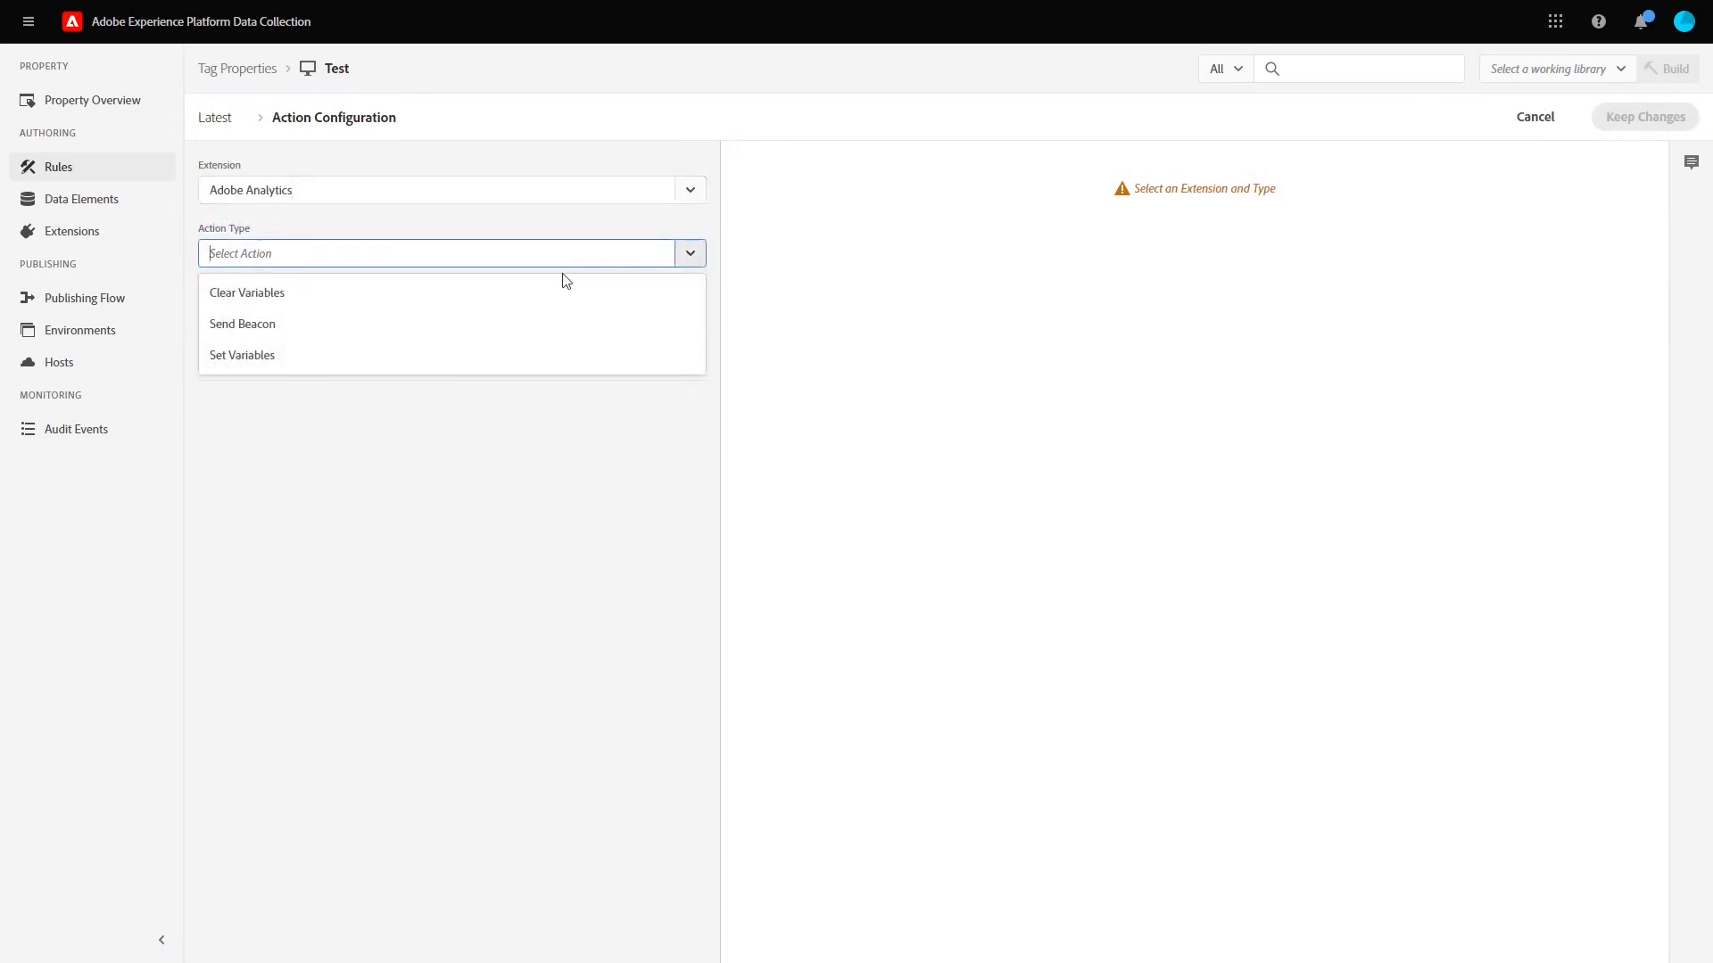
click(332, 320)
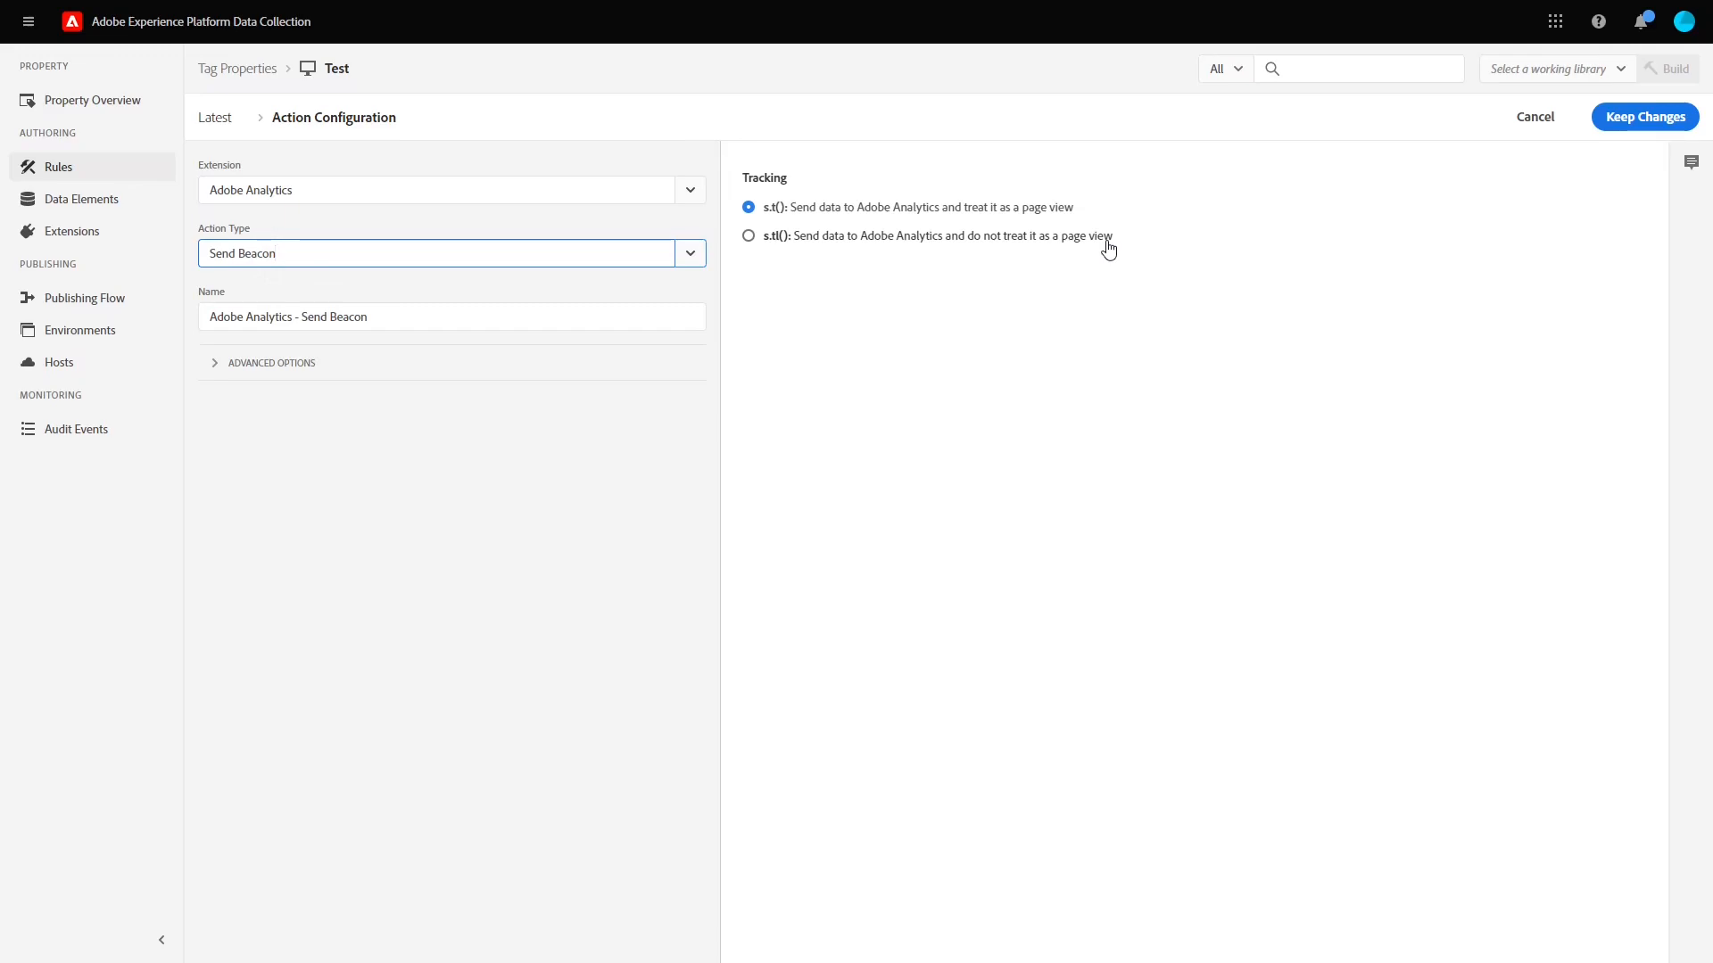
Step: Set the beacon to s.tl() tracking with a Custom Link name combining video_interacted and pause, and keep the changes
click(781, 238)
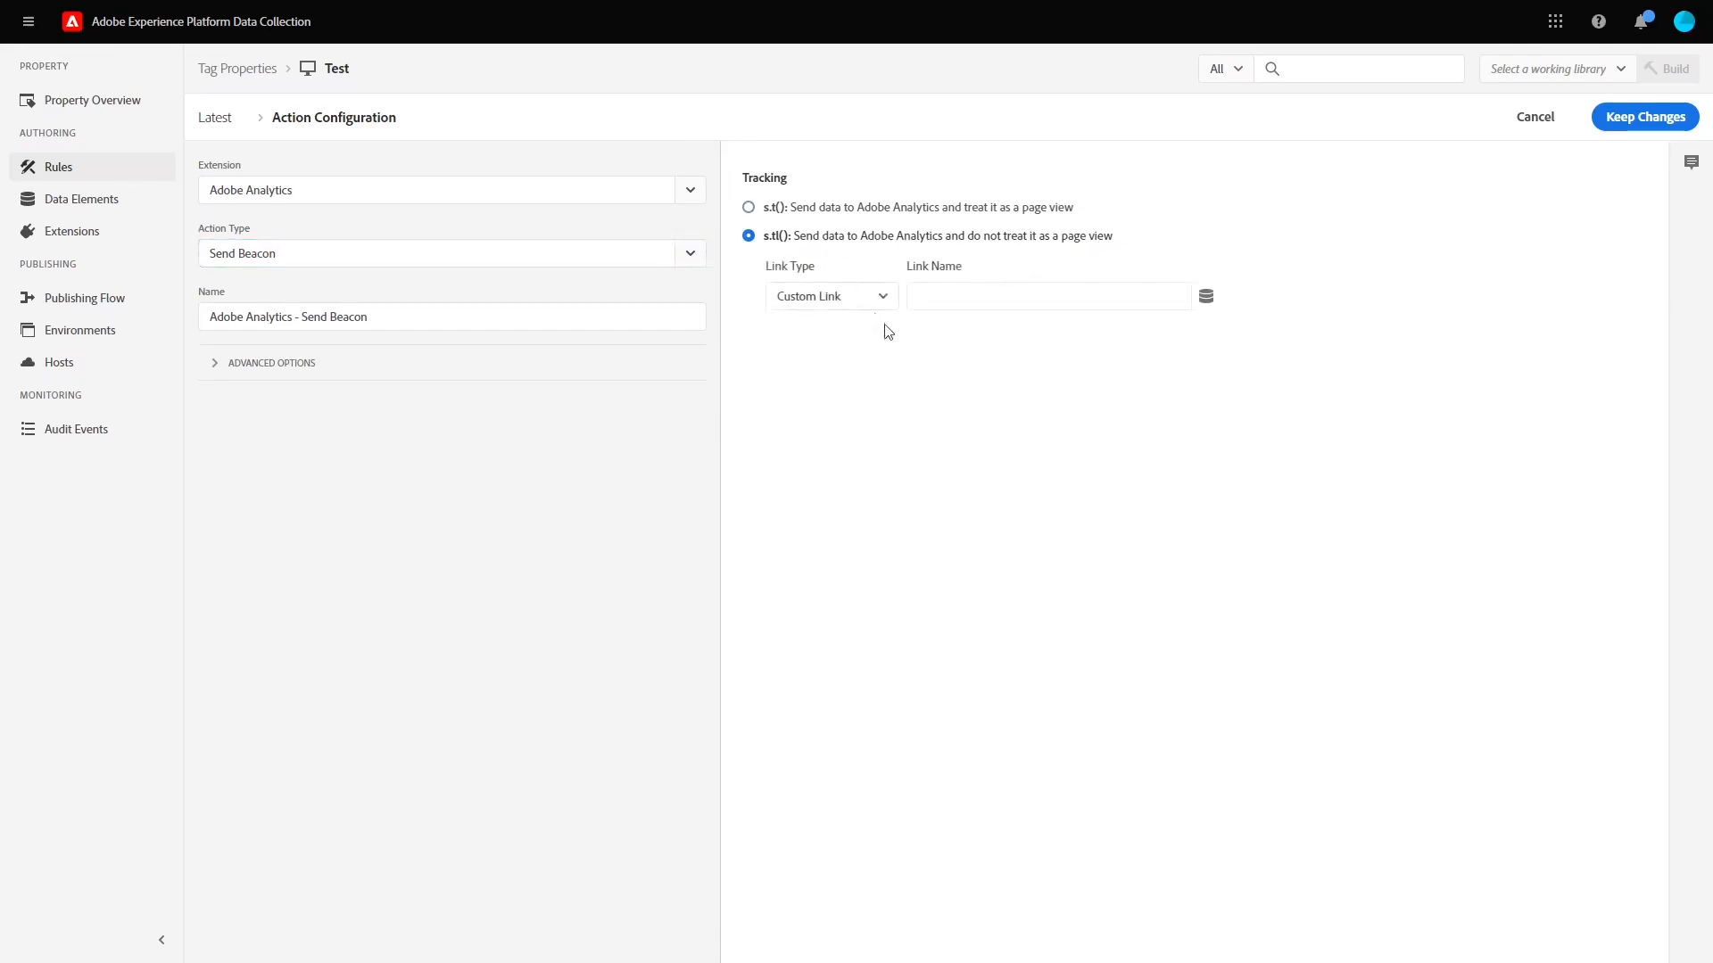
click(983, 299)
text(video+_)
key(BackSpace)
text(_interacted+)
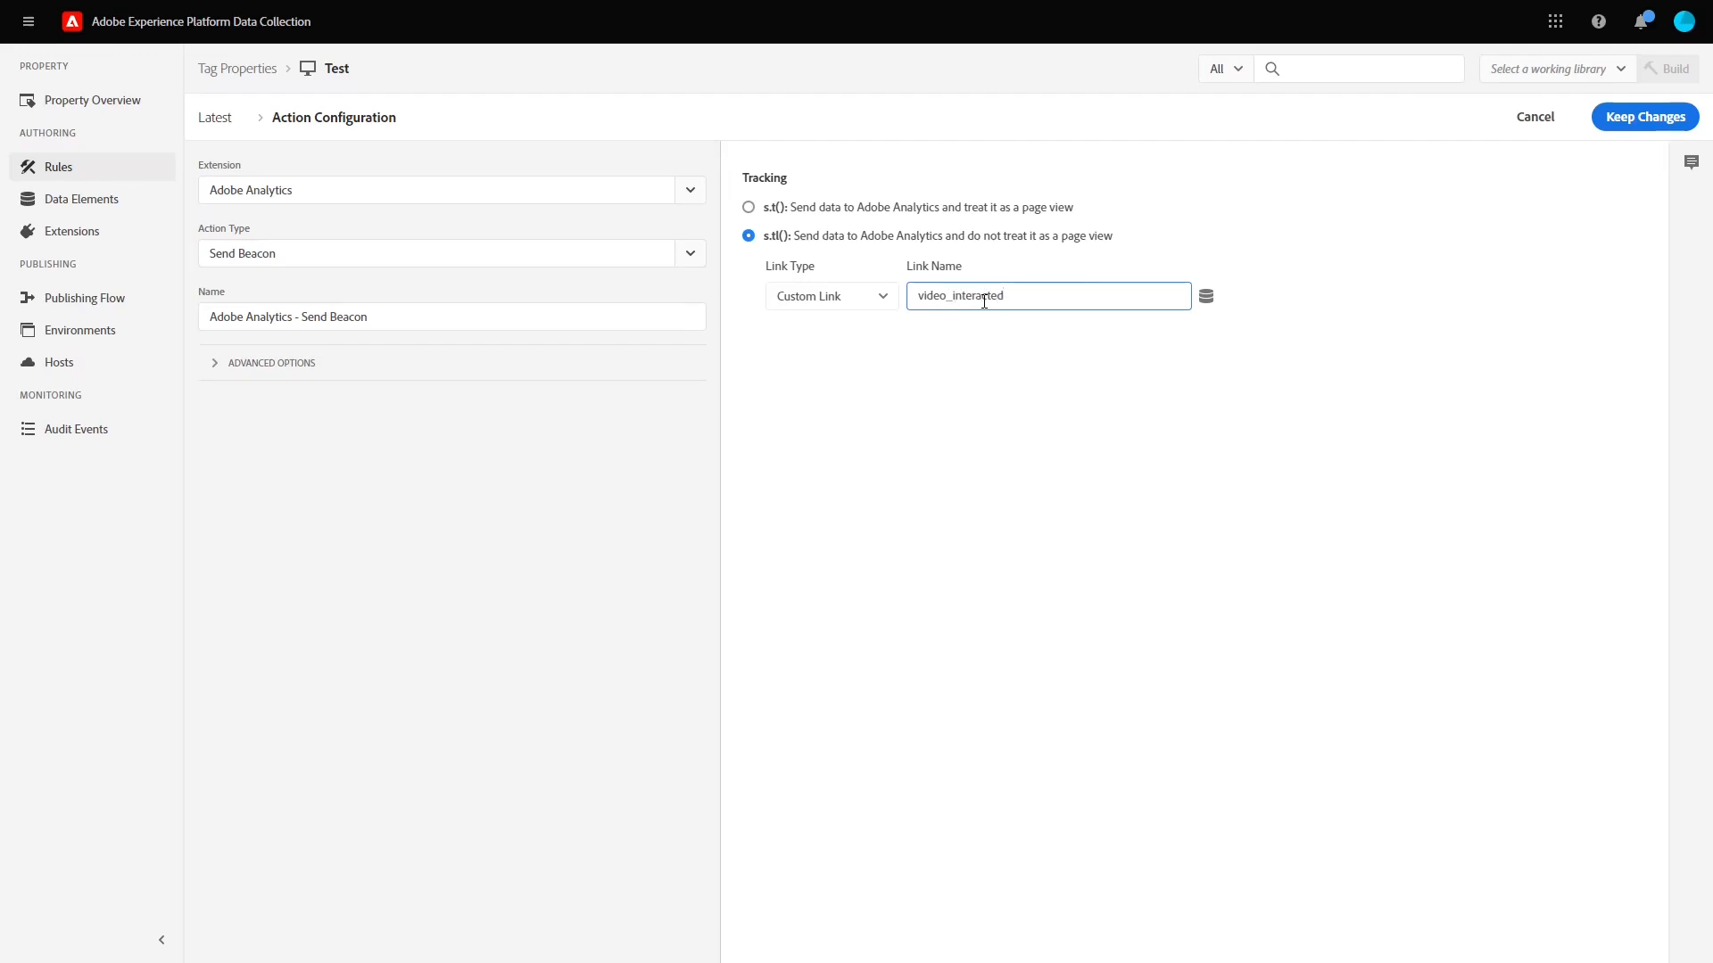
text([)
text(pai)
key(BackSpace)
text(use)
click(1614, 118)
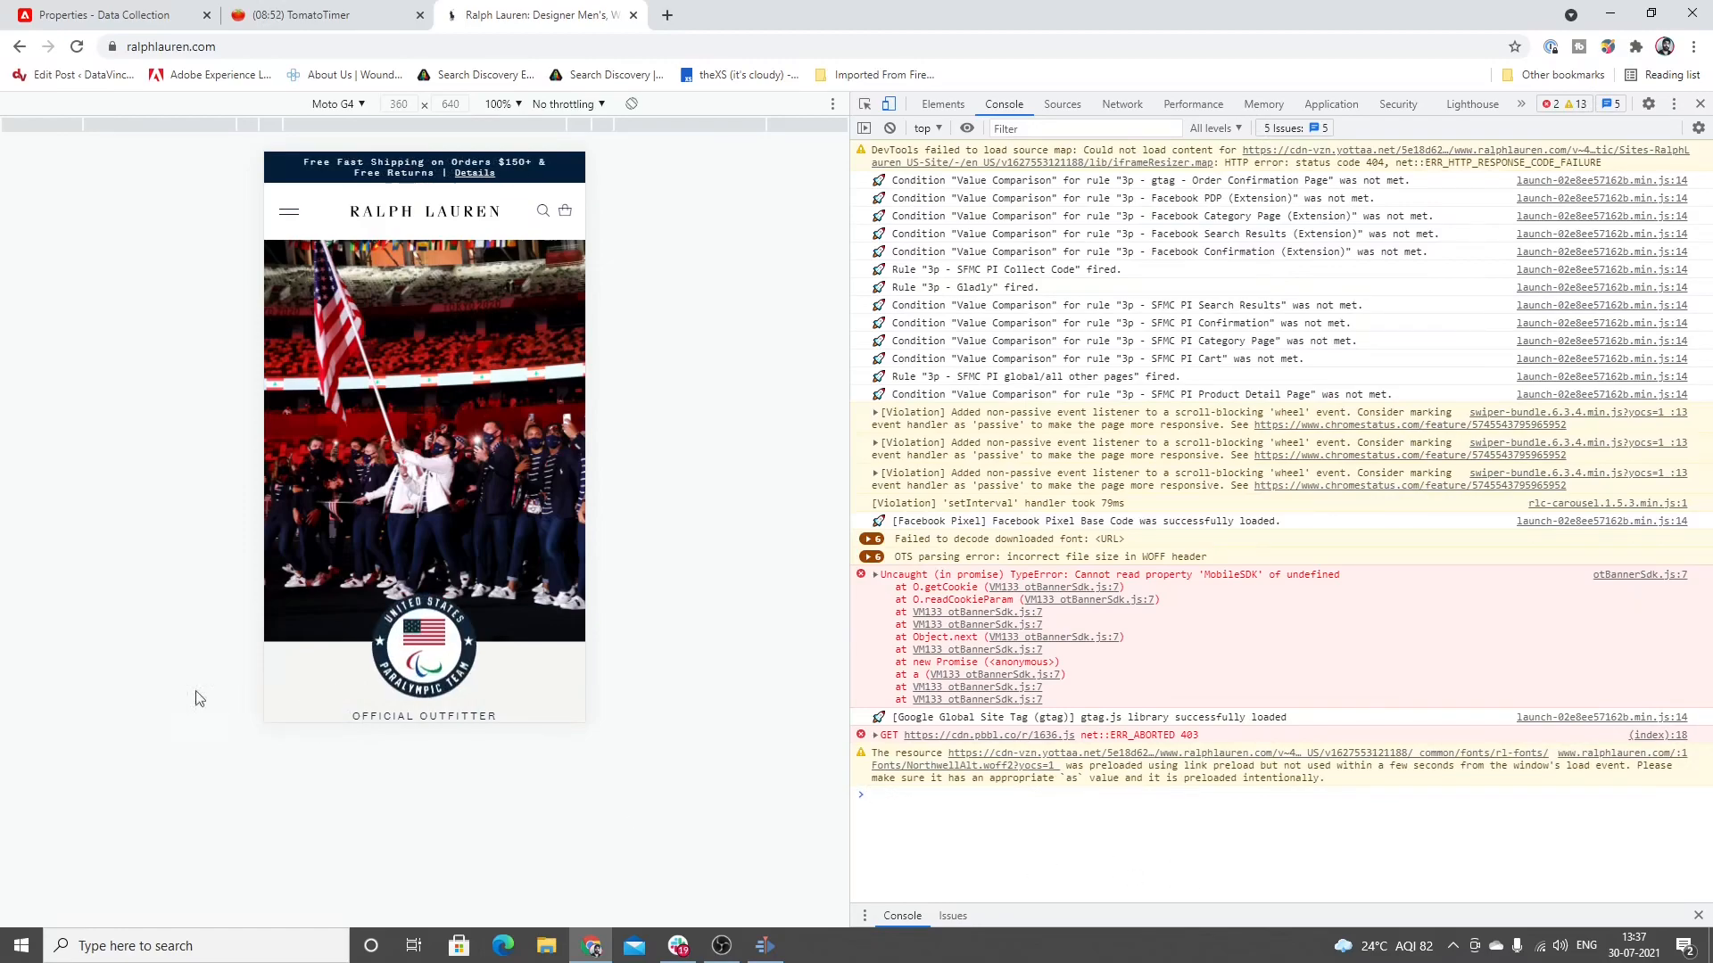
Step: Enter the direct call _satellite.track("pause_interacted") in the console for the Team USA Collection video, without running it
scroll(460, 478, down, 5)
scroll(470, 480, down, 3)
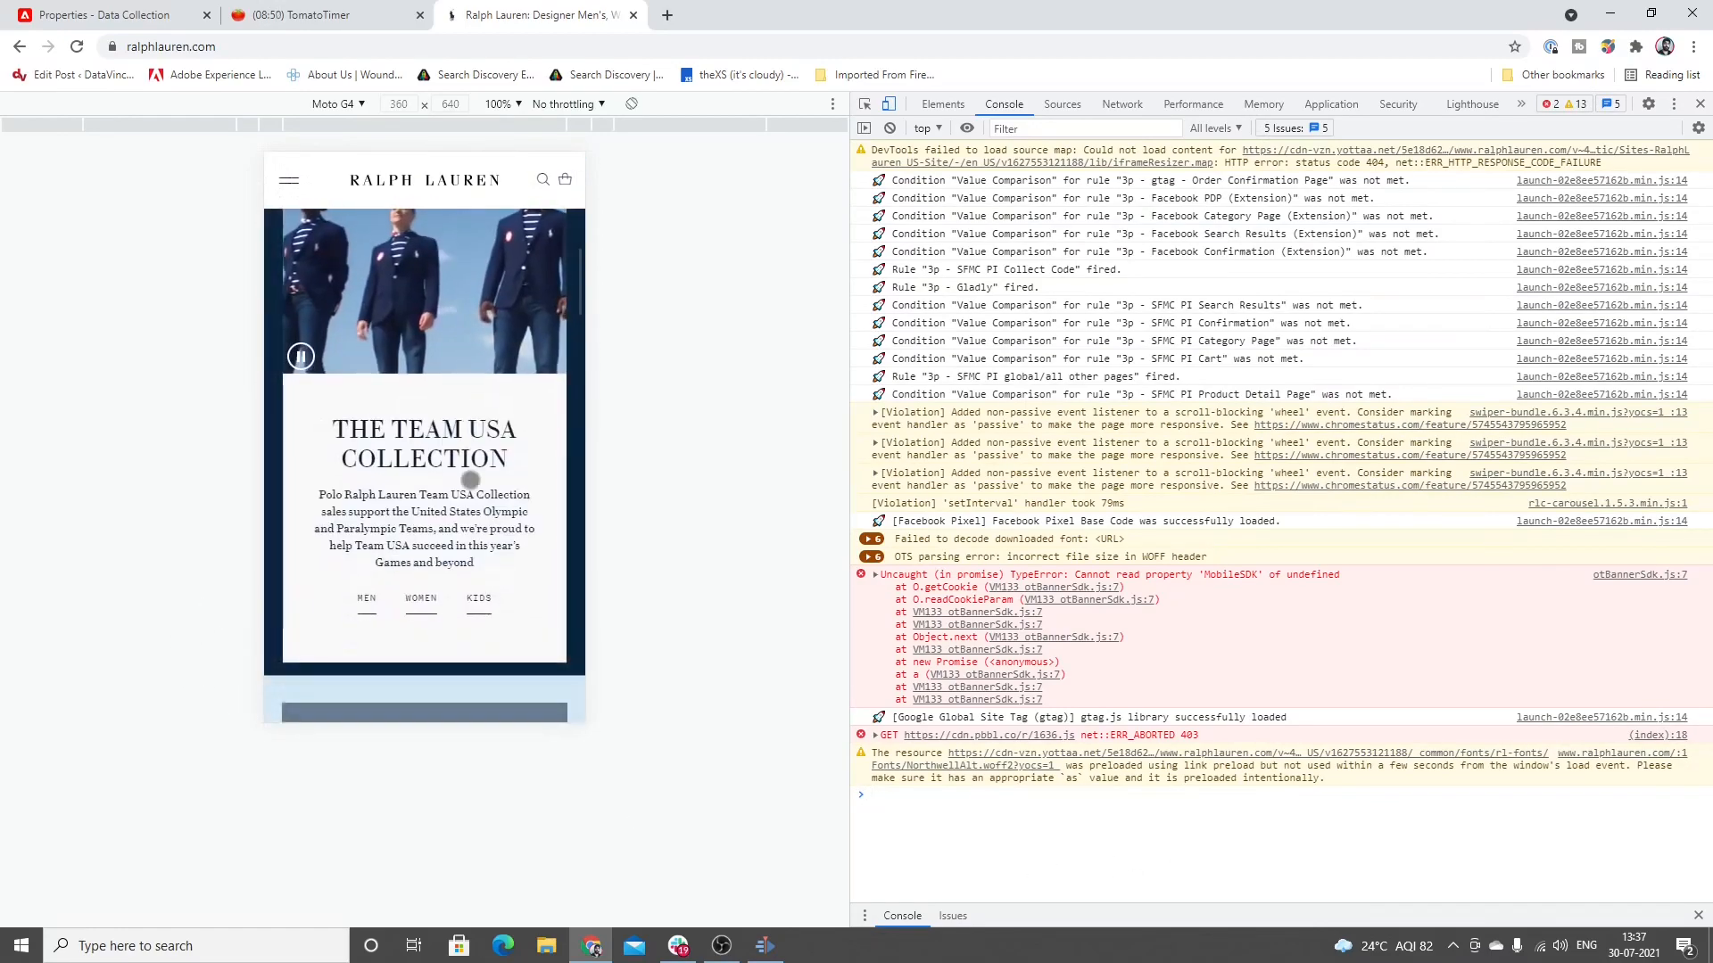
click(894, 791)
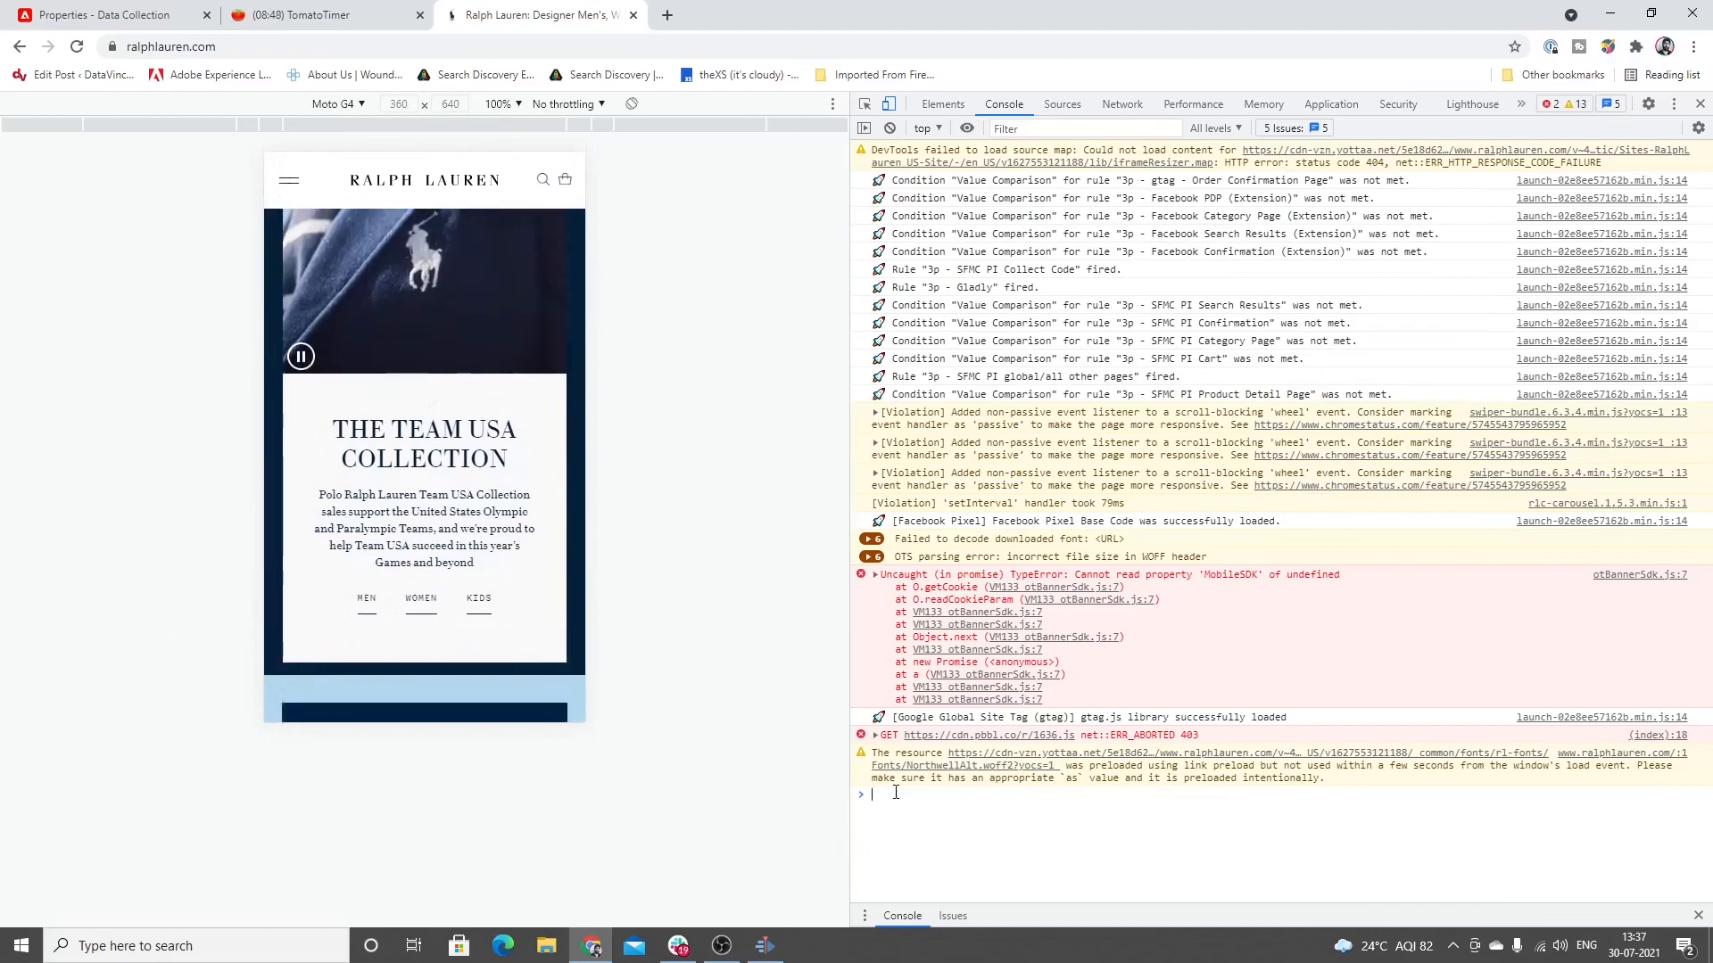
text(screen.height)
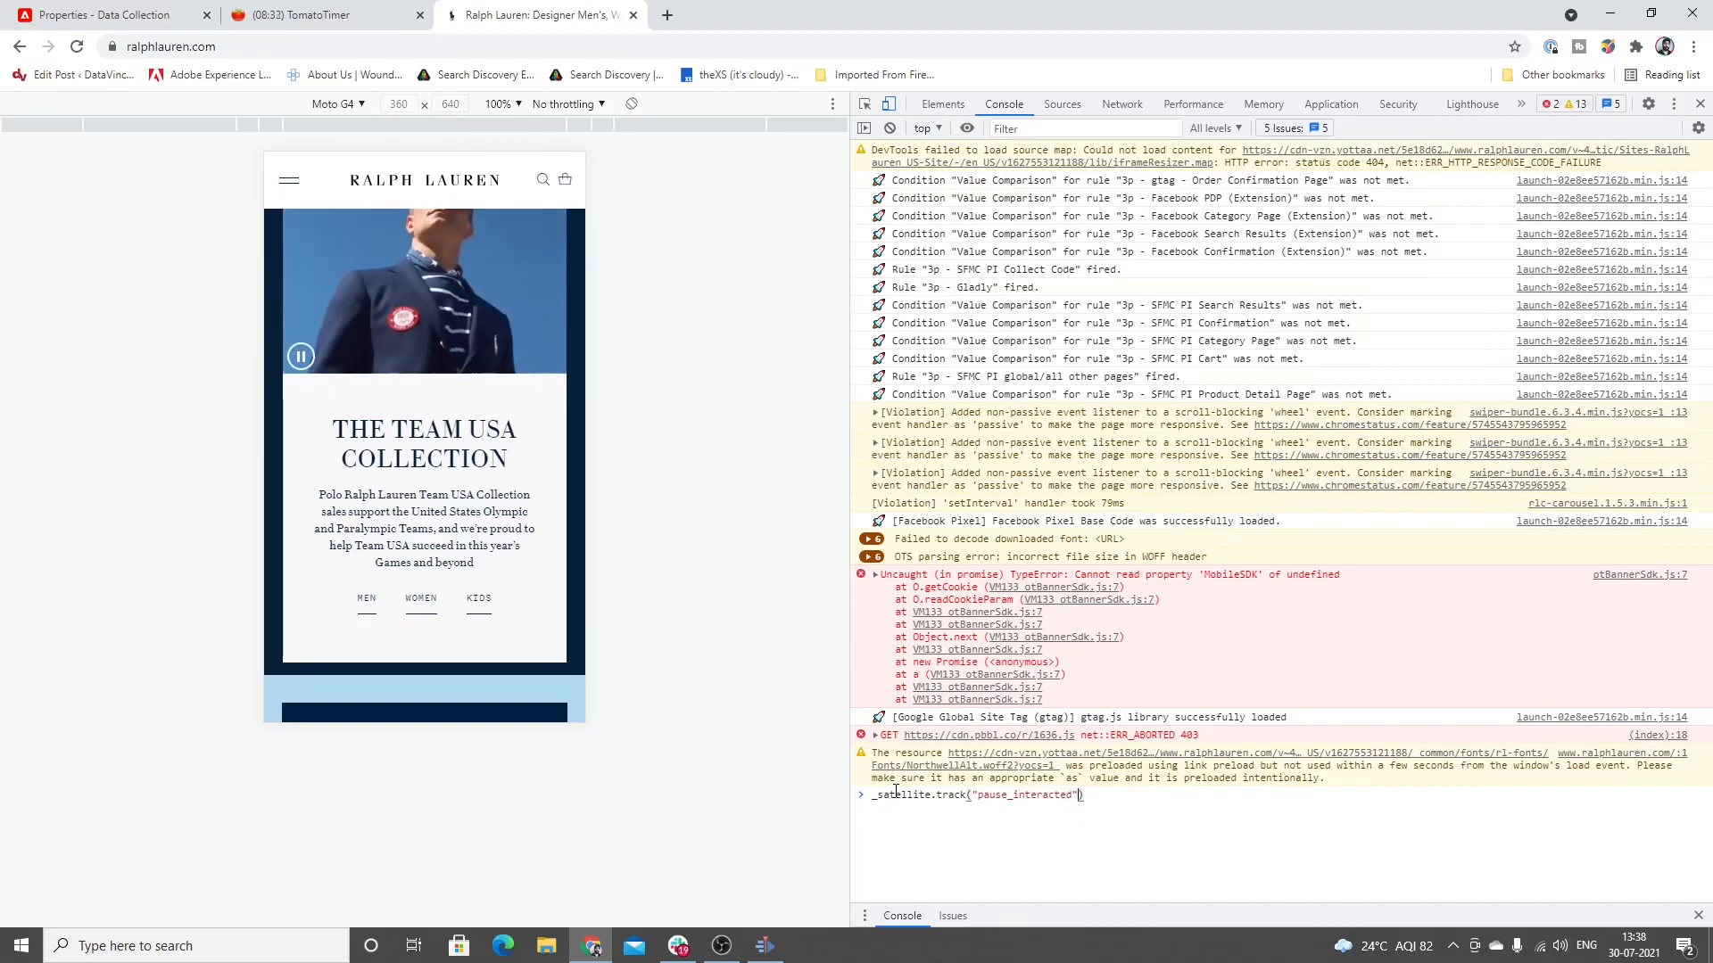
scroll(529, 660, up, 1)
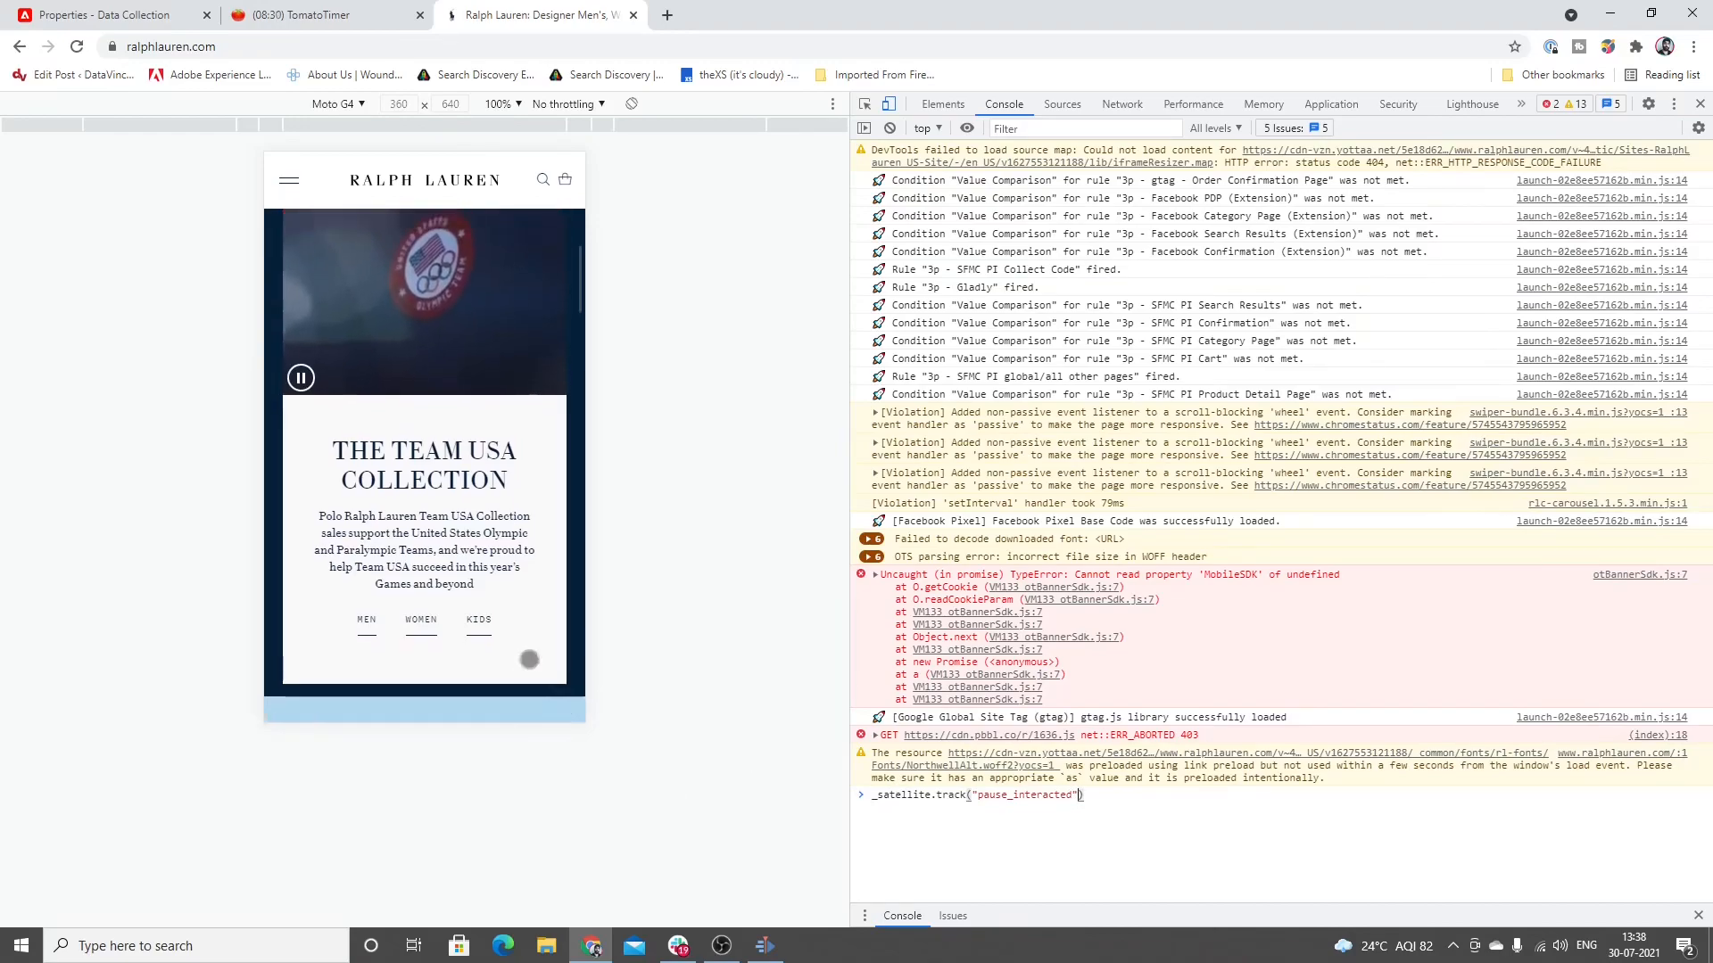
scroll(529, 660, up, 2)
scroll(529, 661, down, 1)
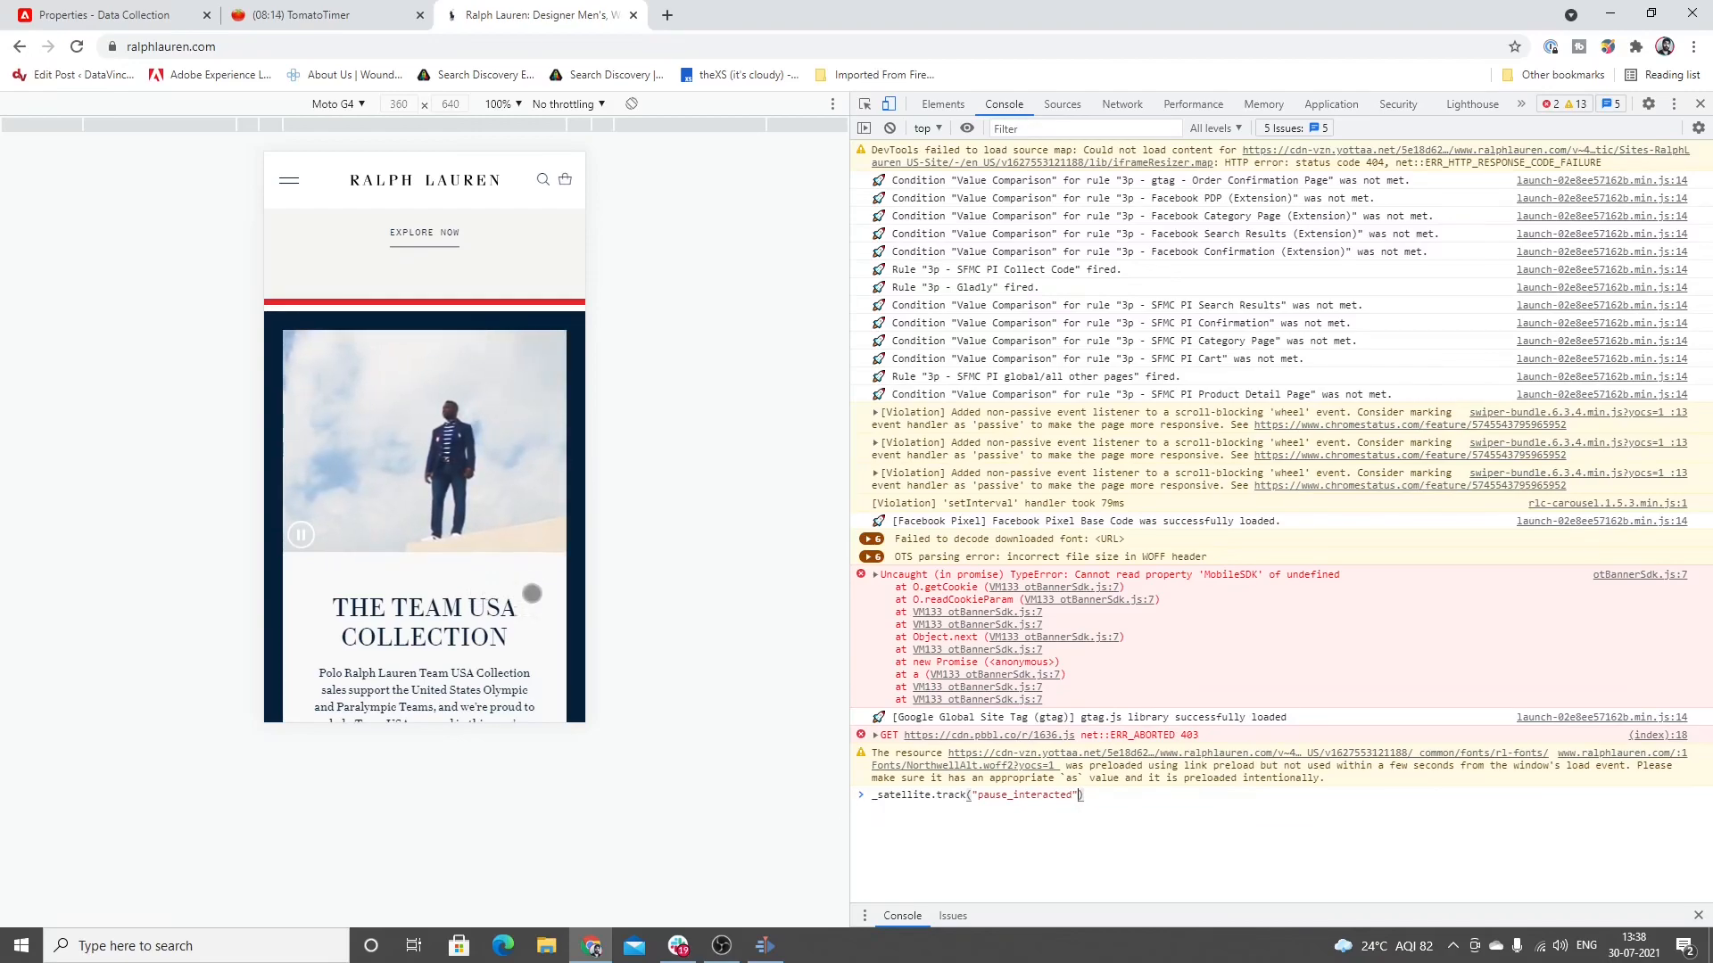
Step: Extend the _satellite.track call with a second argument, an object starting with the key video_name and an opening quote for its value
drag(874, 800, 1083, 797)
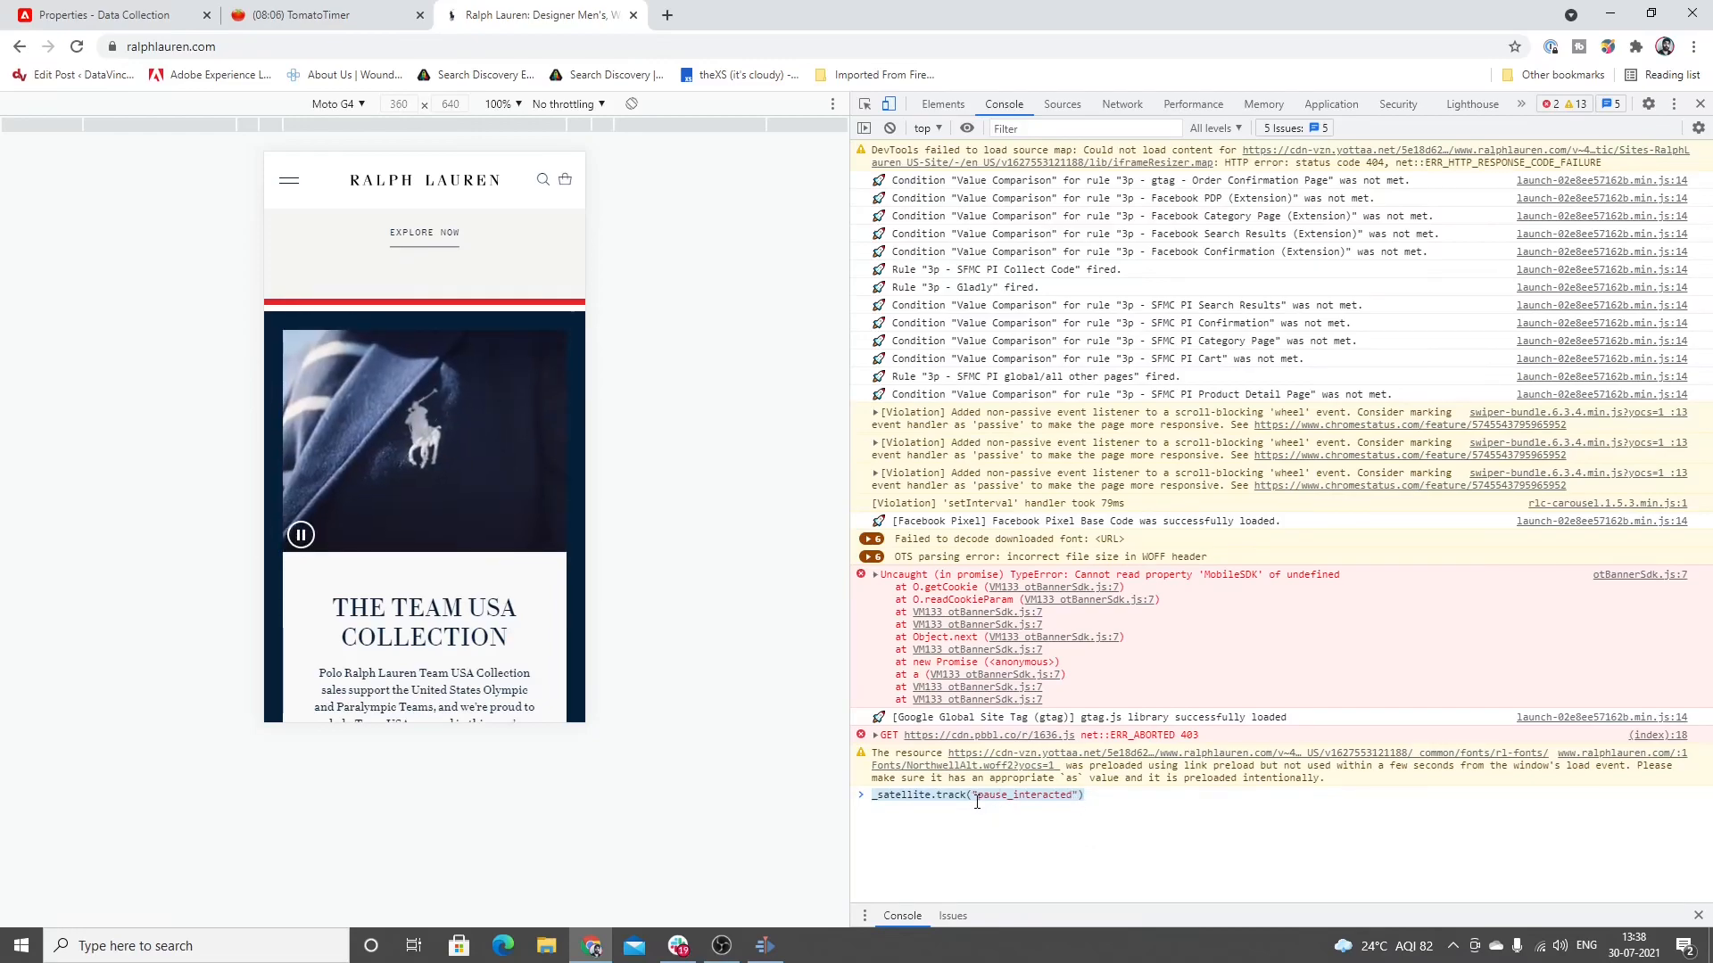
click(1072, 796)
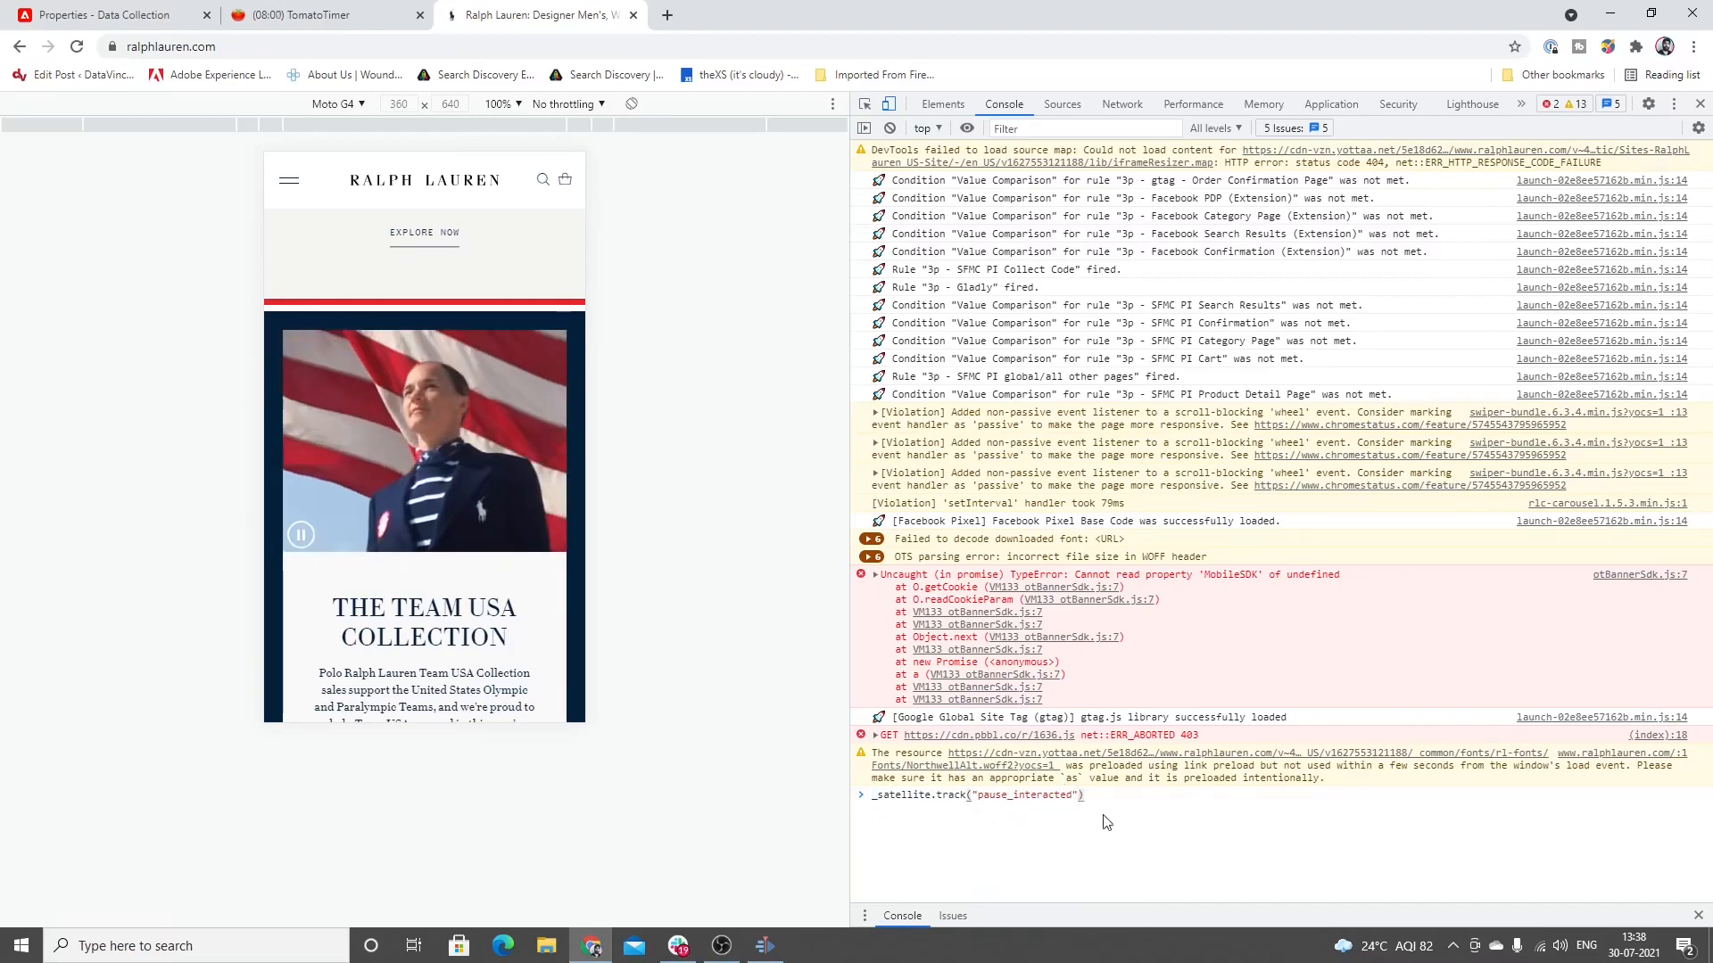
text(,)
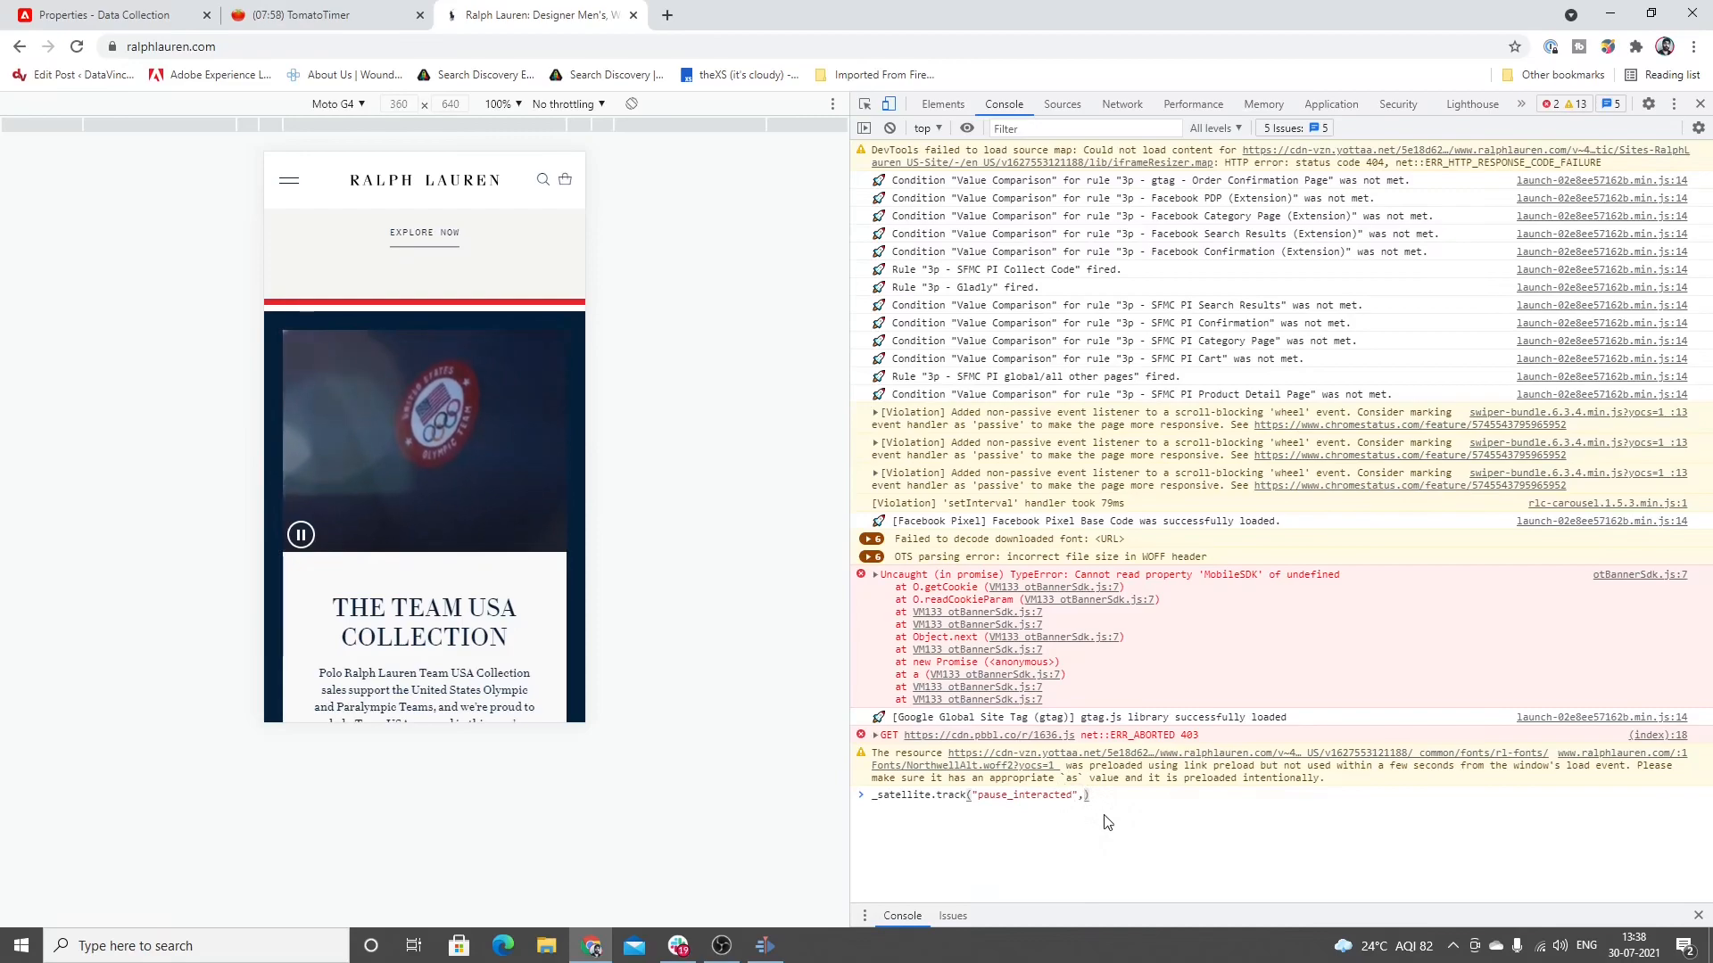
text({)
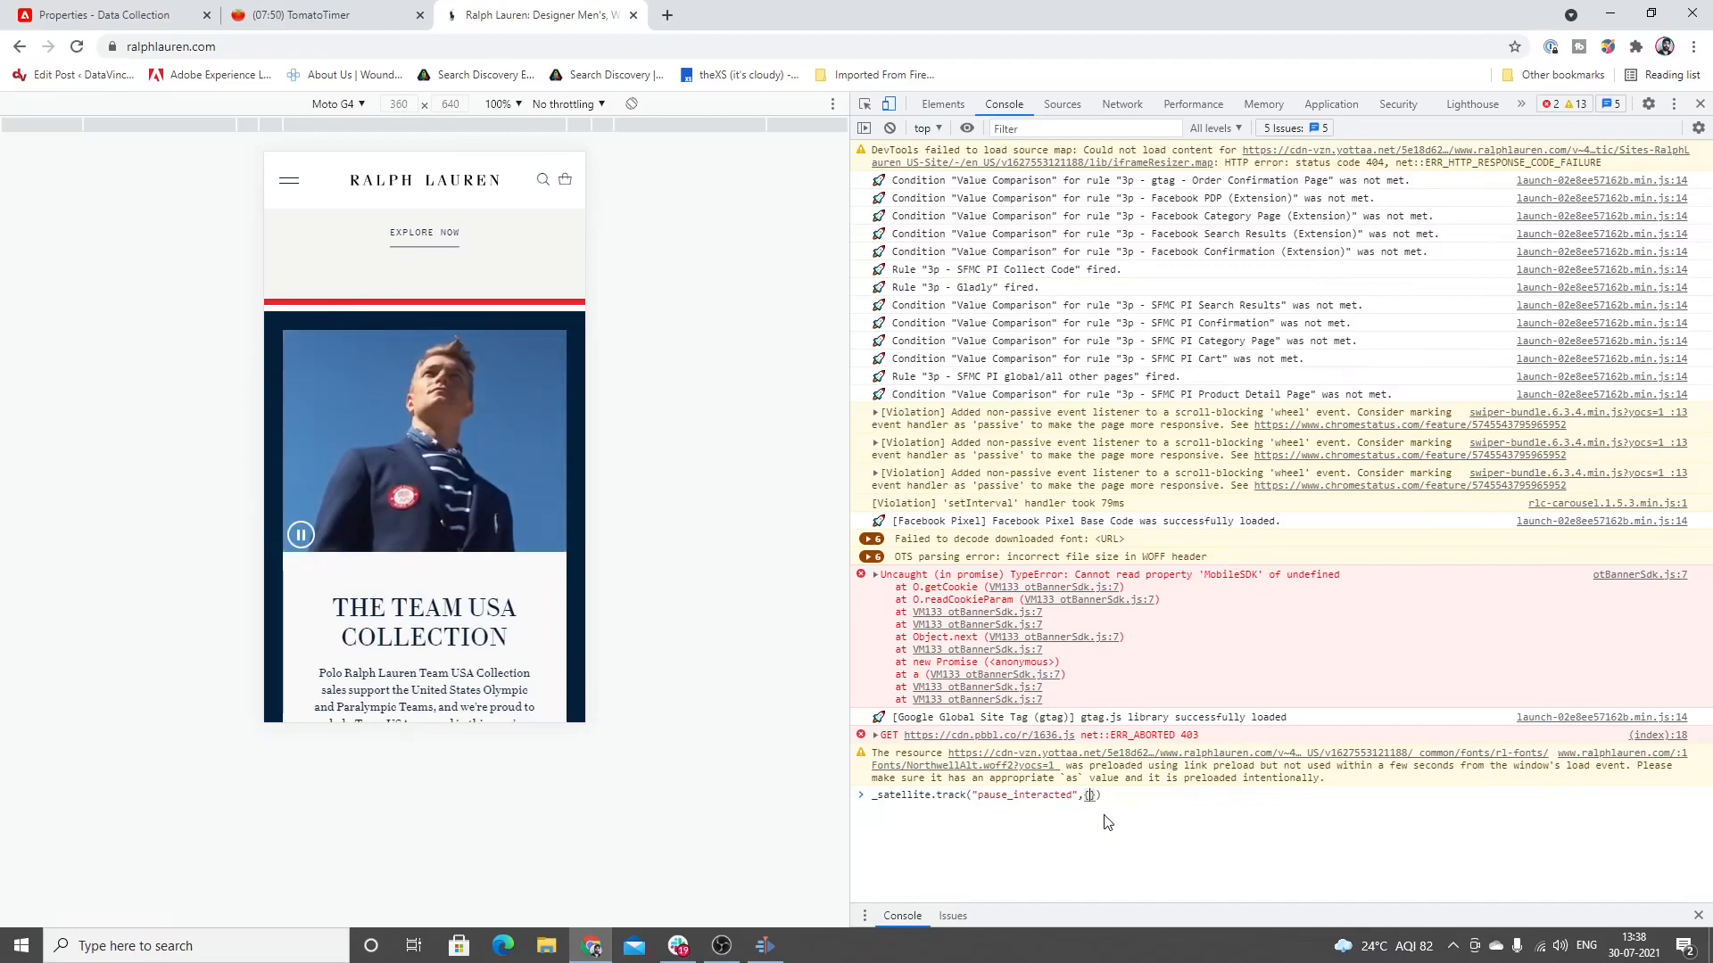
text(video_)
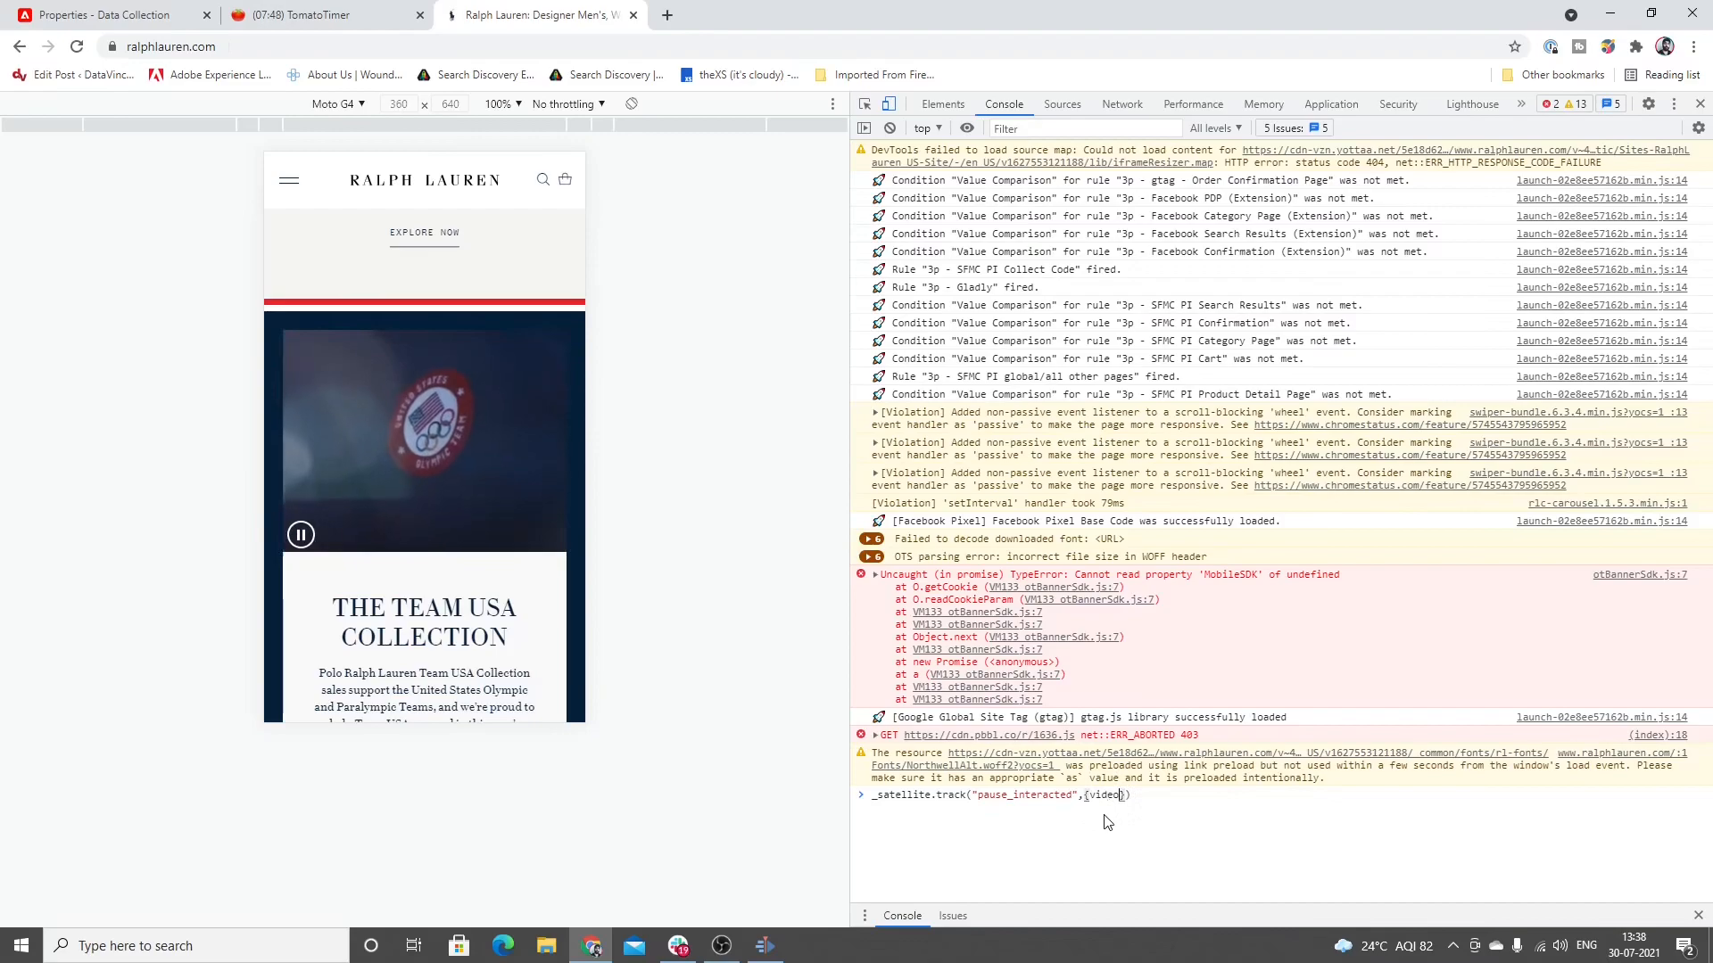
text(name)
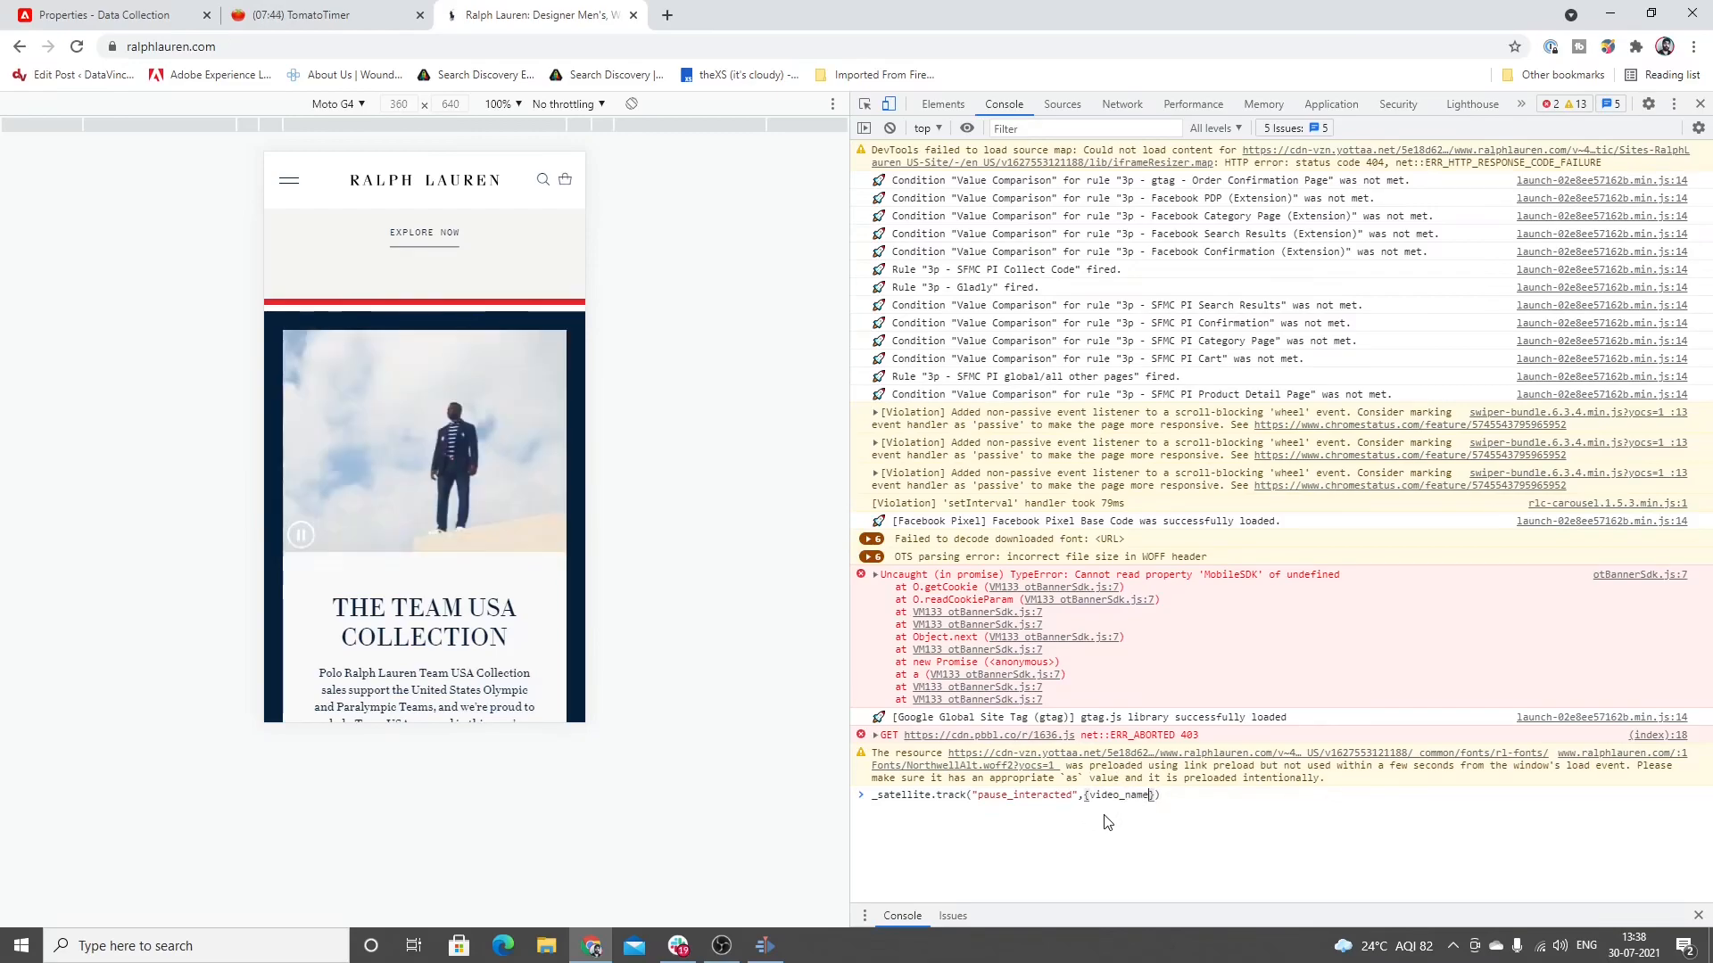
text(:')
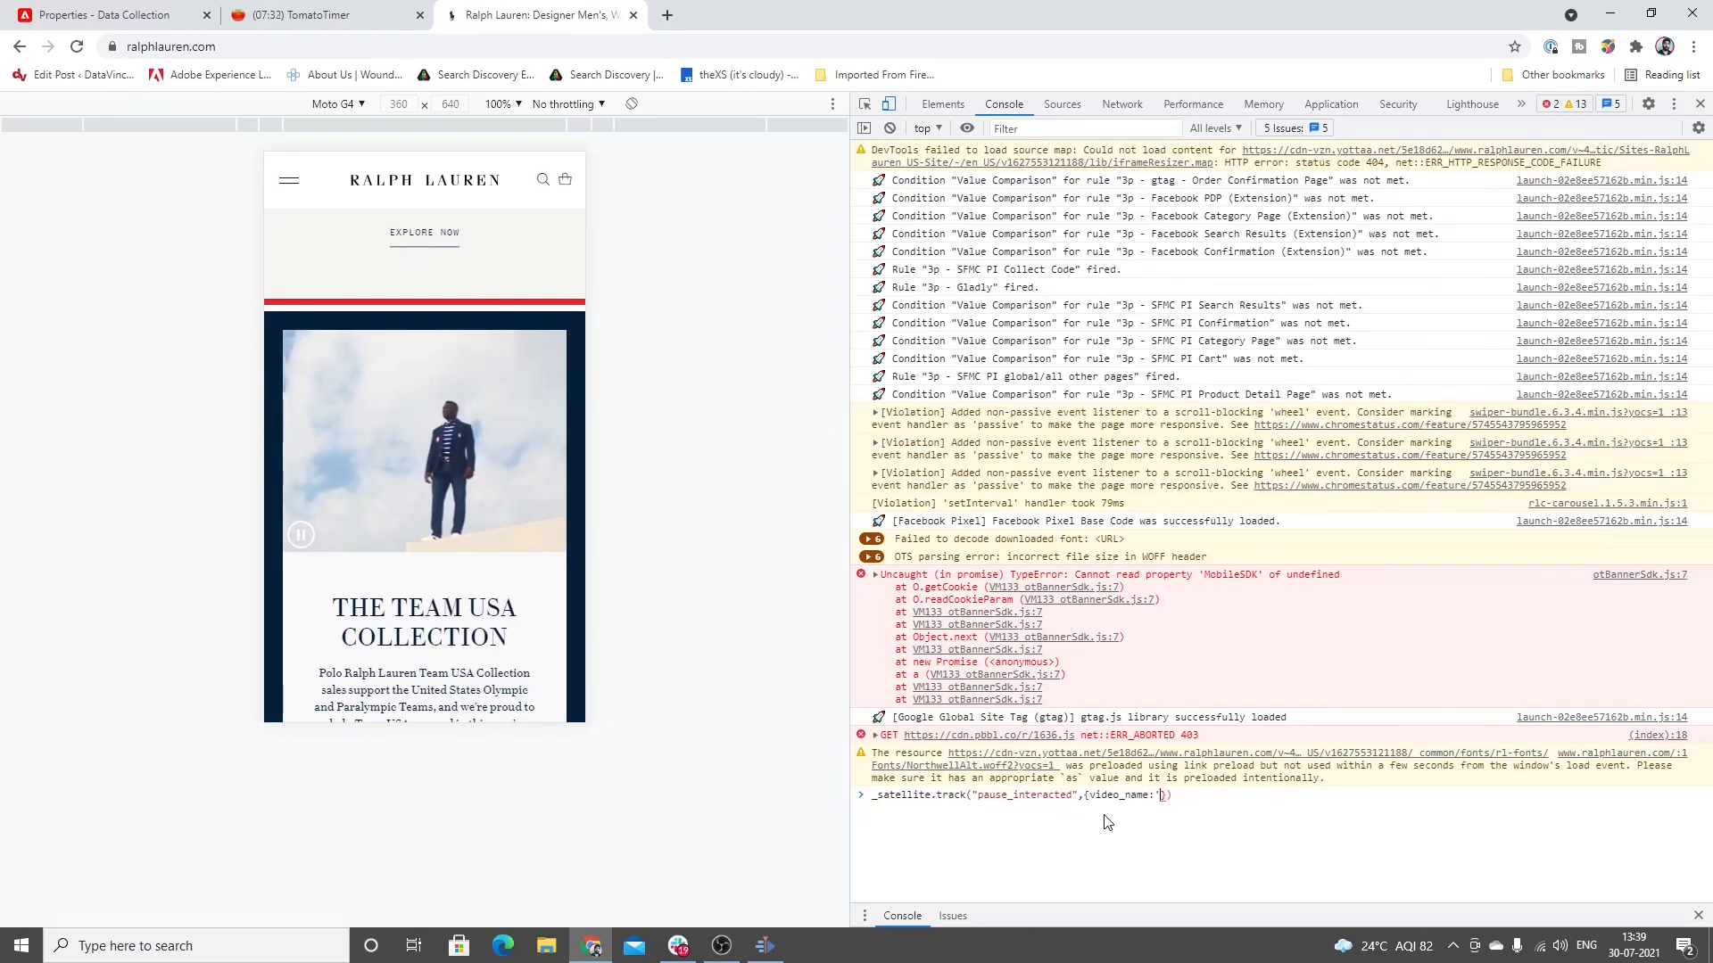
text(3_a)
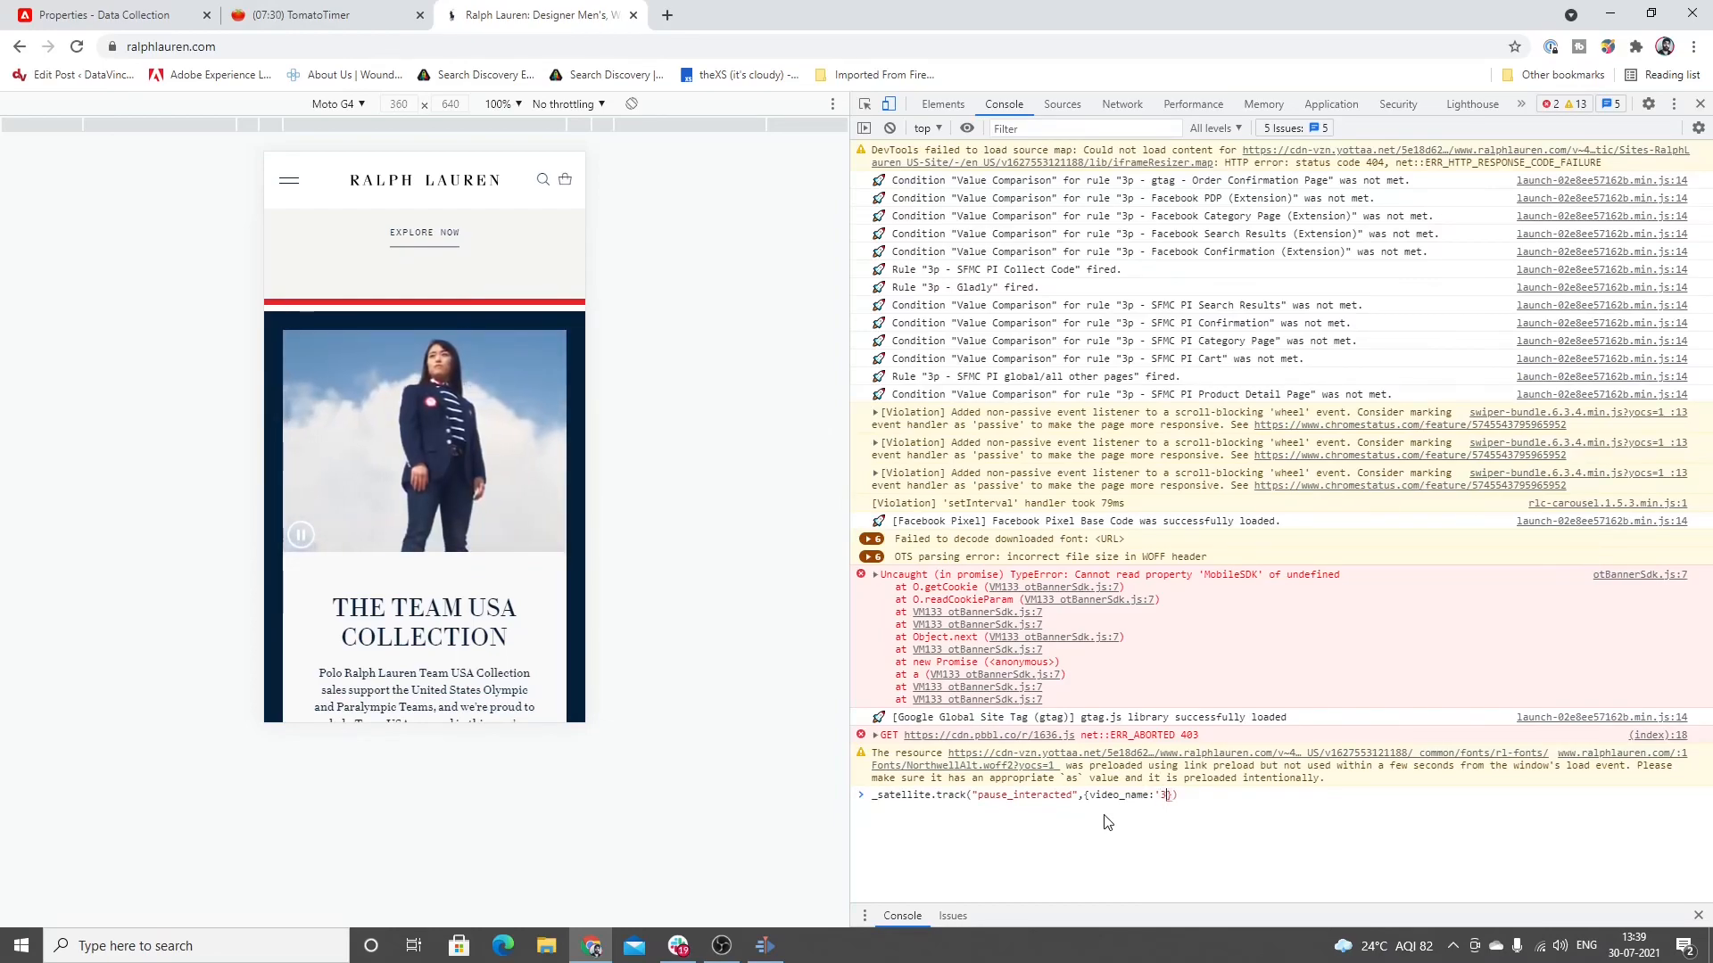
text(thl)
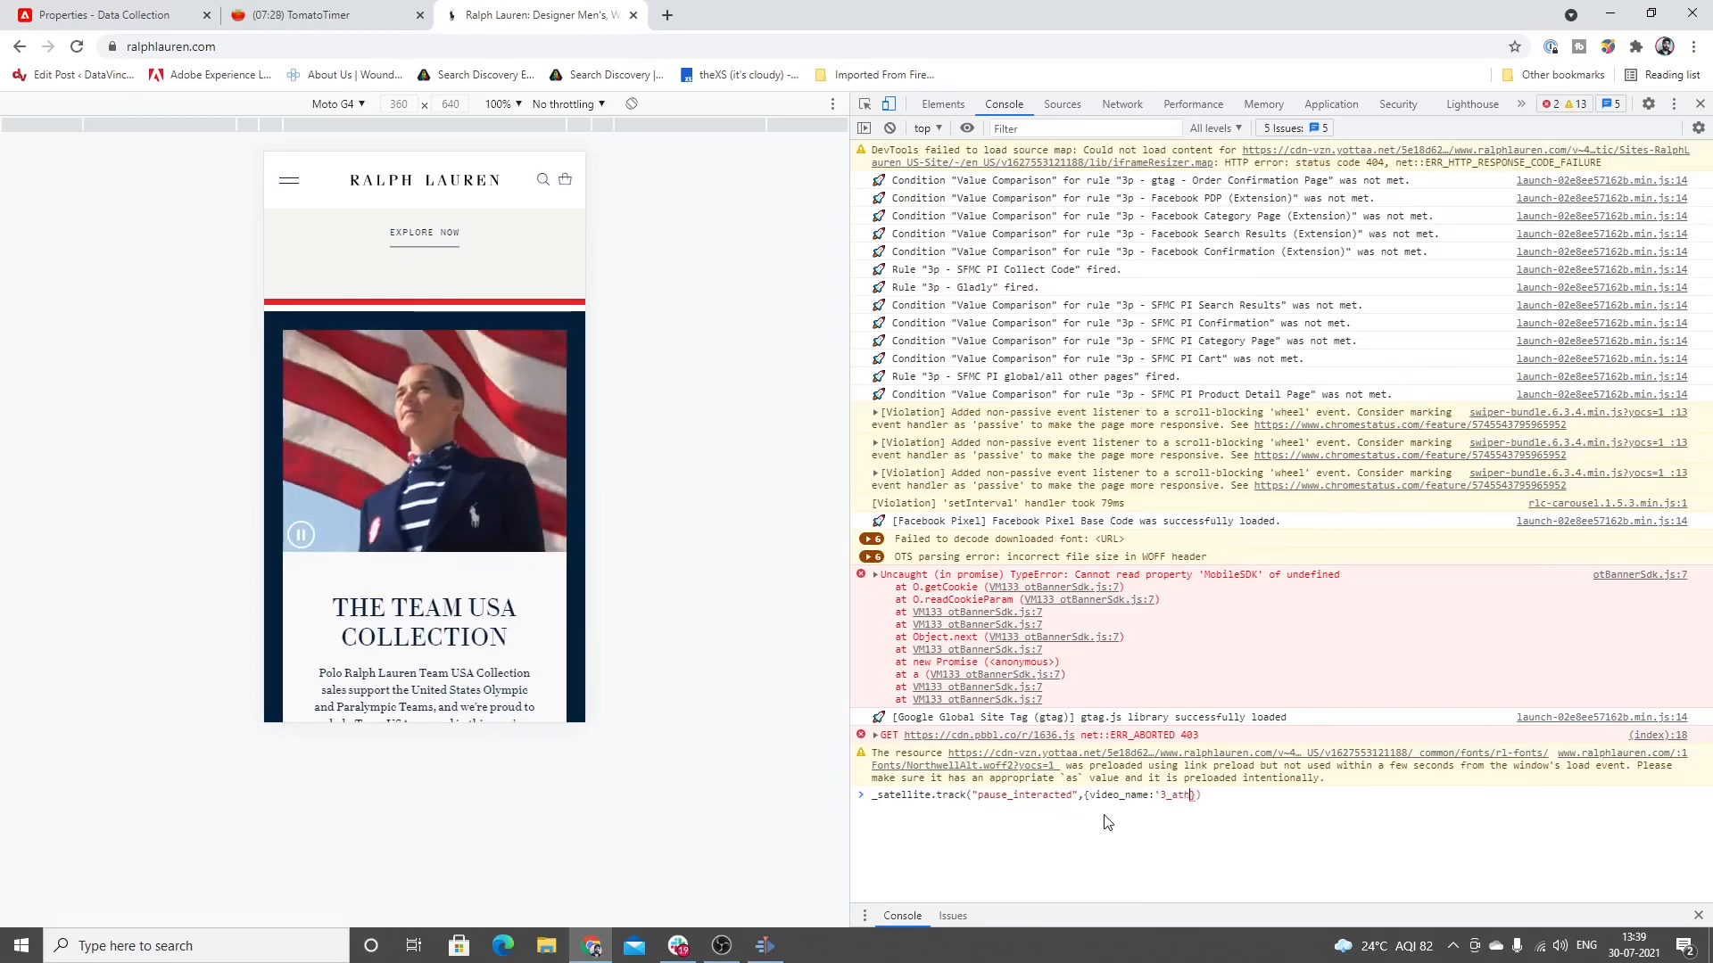
text(eters)
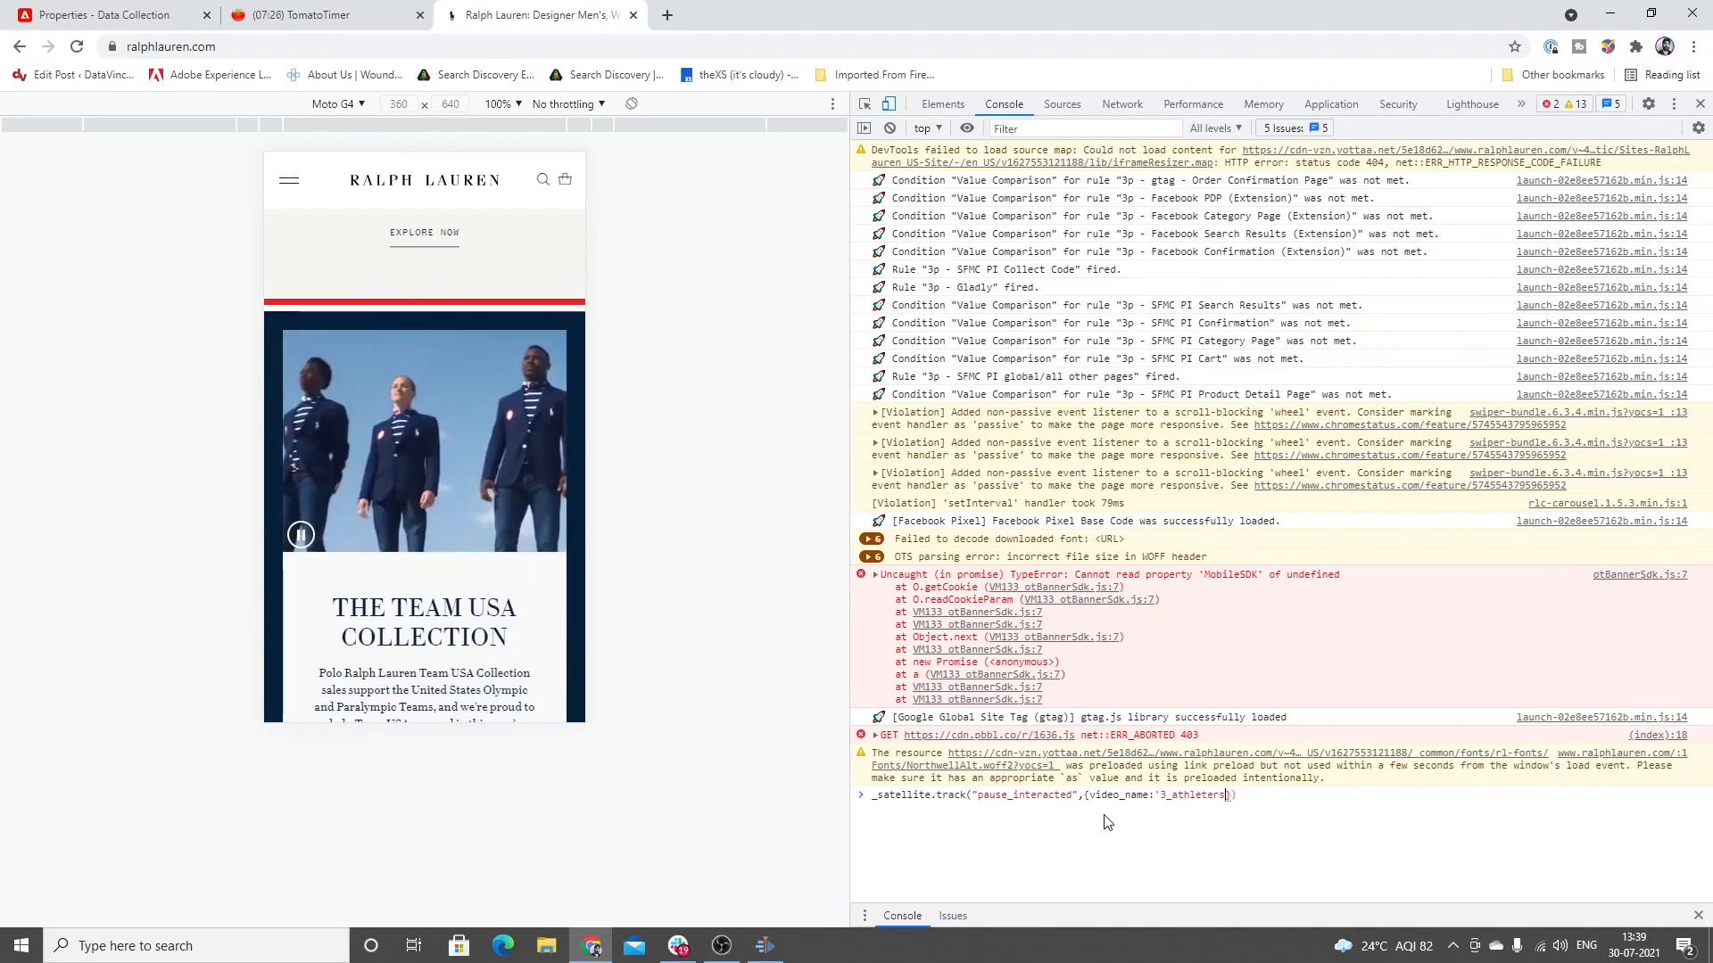
key(BackSpace)
key(BackSpace)
key(BackSpace)
key(BackSpace)
key(BackSpace)
key(BackSpace)
key(BackSpace)
key(BackSpace)
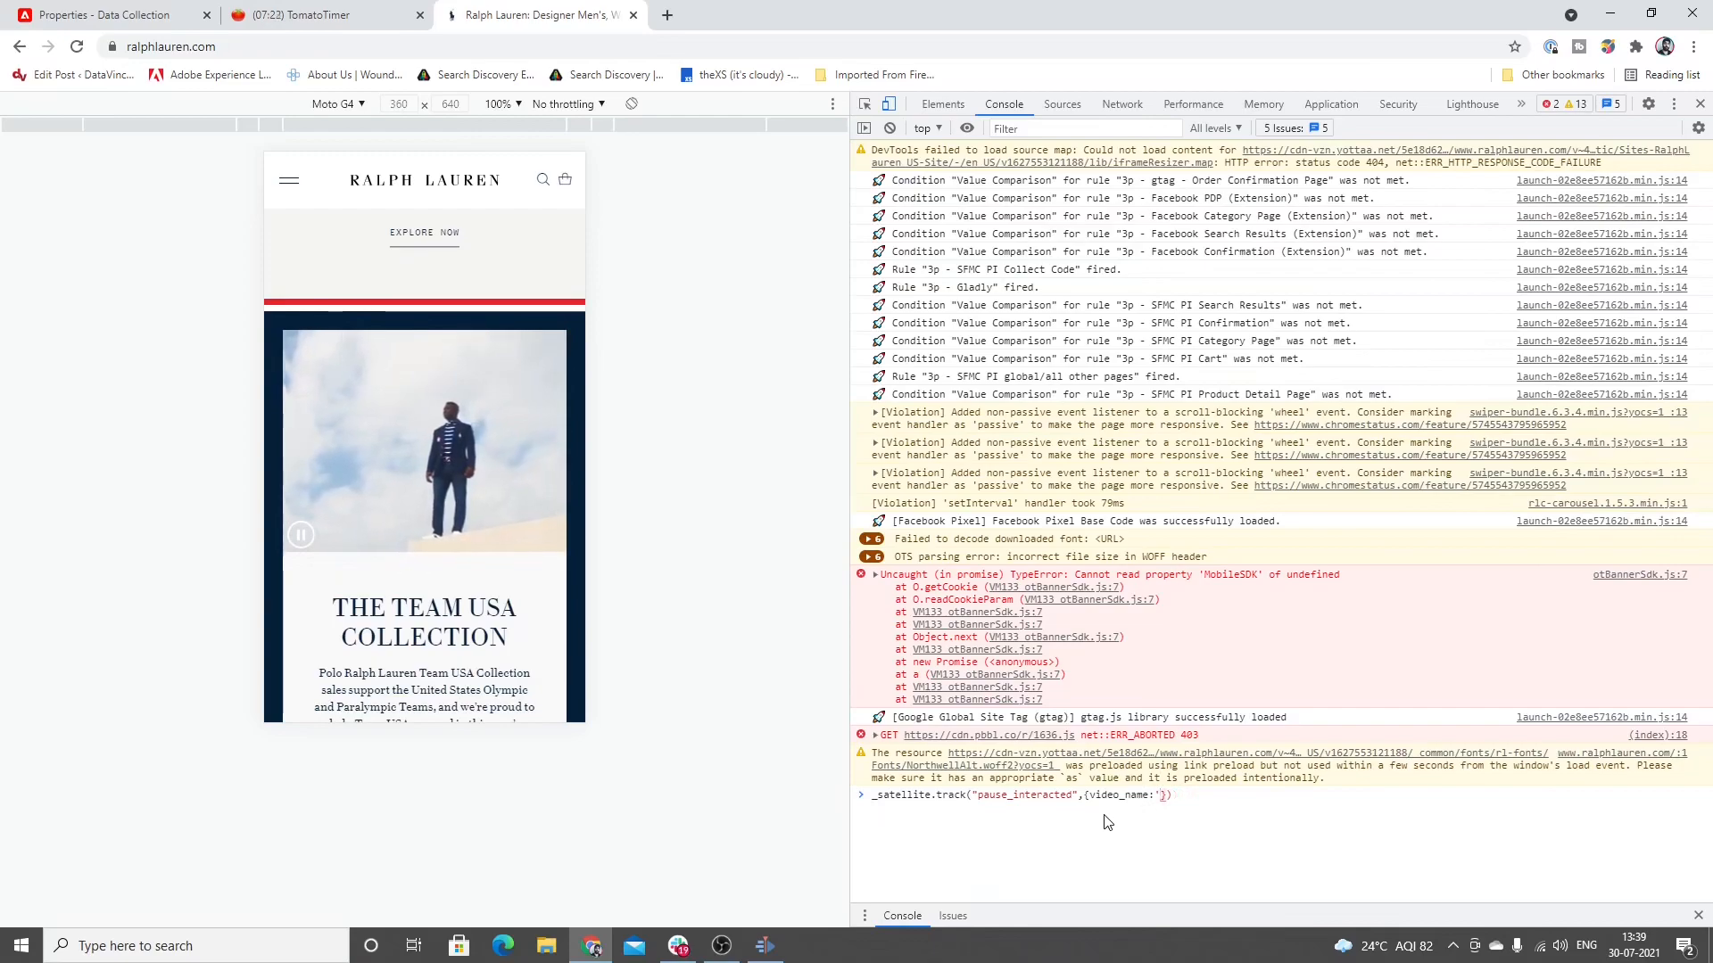
Step: Set the video_name value in the tracking call to 'Diversity_video'
text(Diresti)
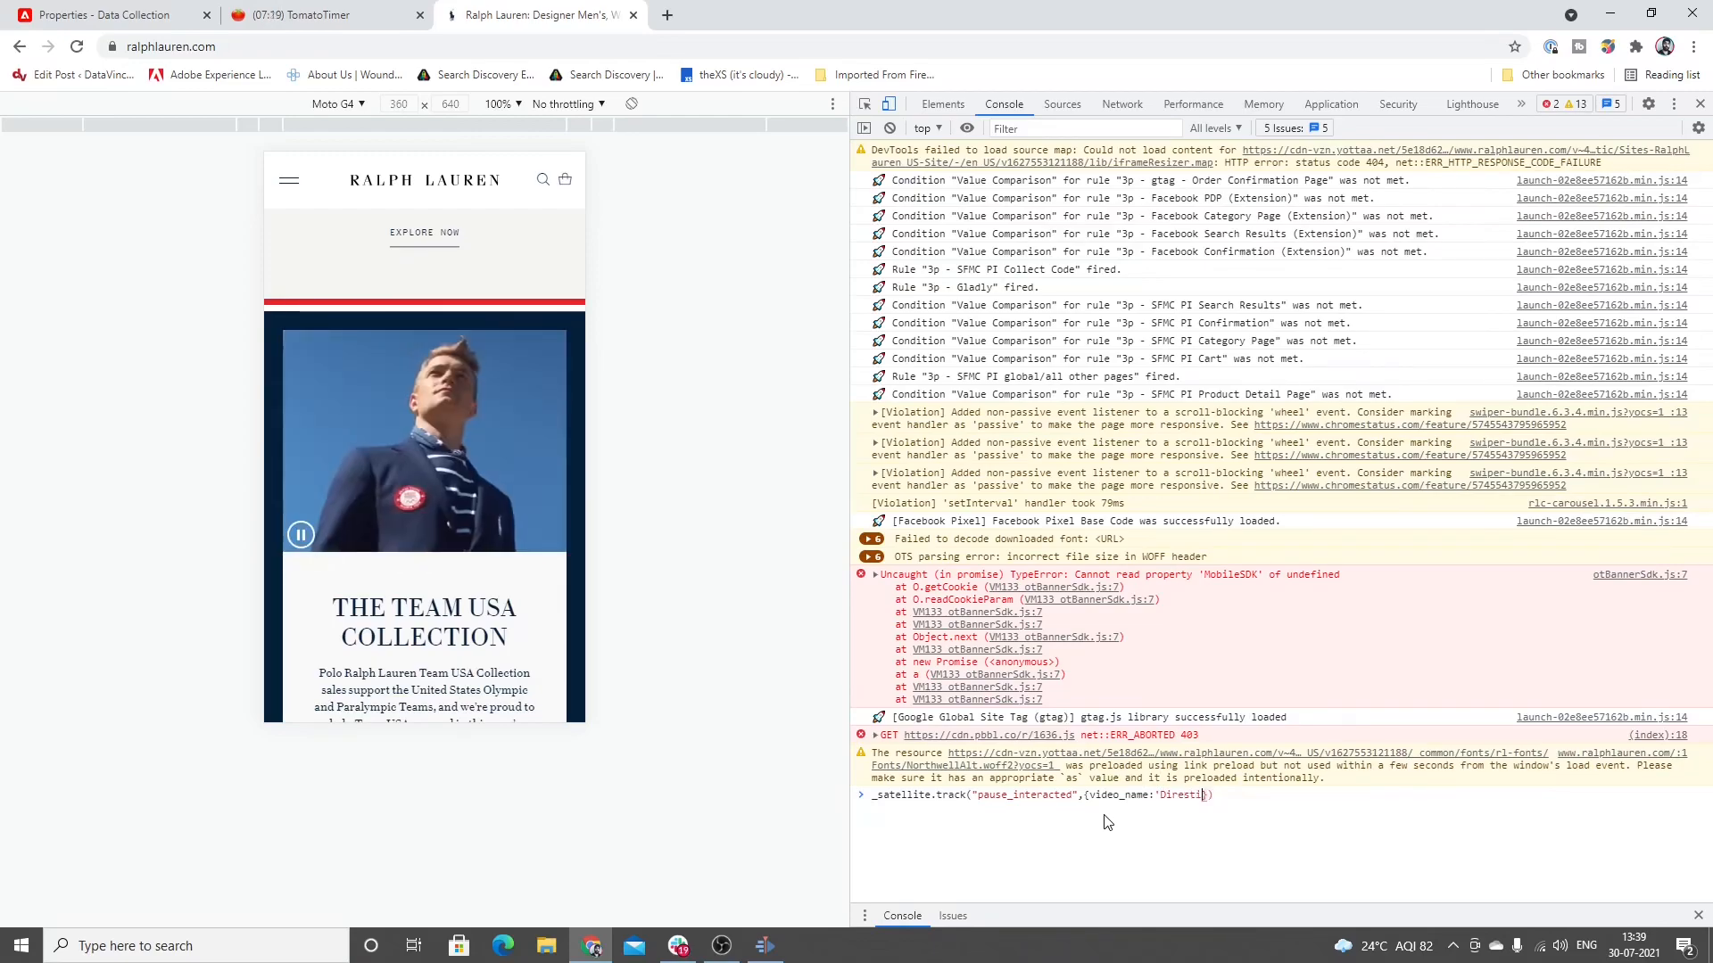
key(BackSpace)
text(ity)
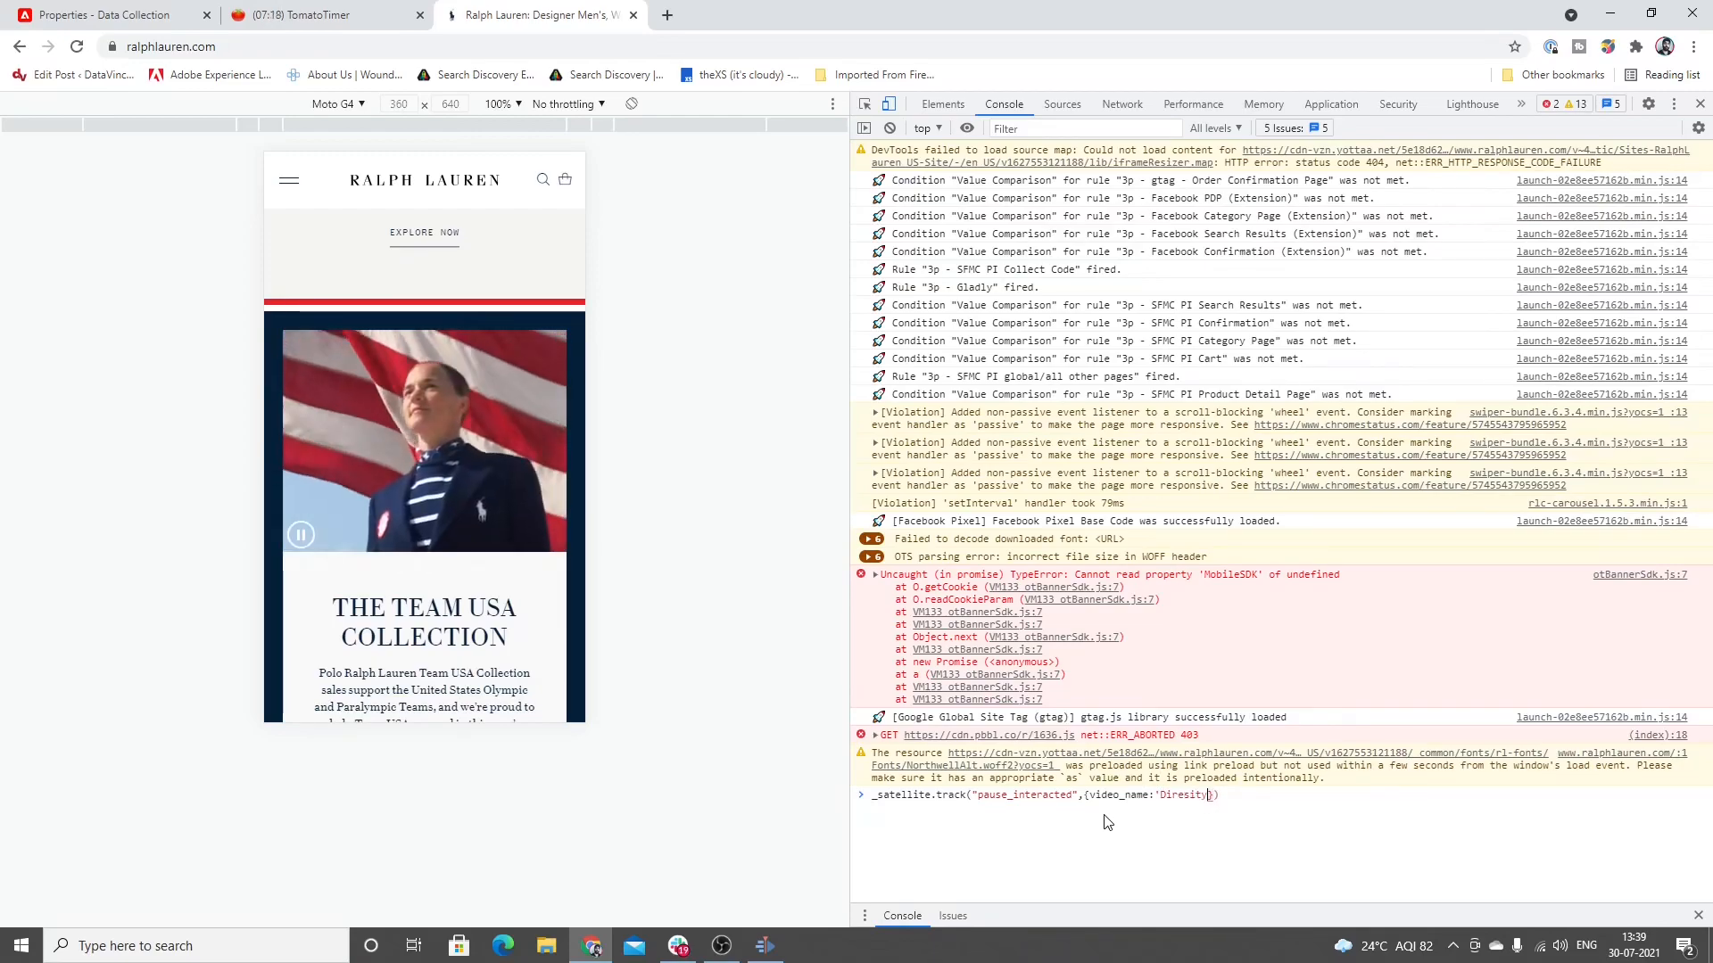
key(BackSpace)
key(BackSpace)
key(BackSpace)
key(BackSpace)
key(BackSpace)
key(BackSpace)
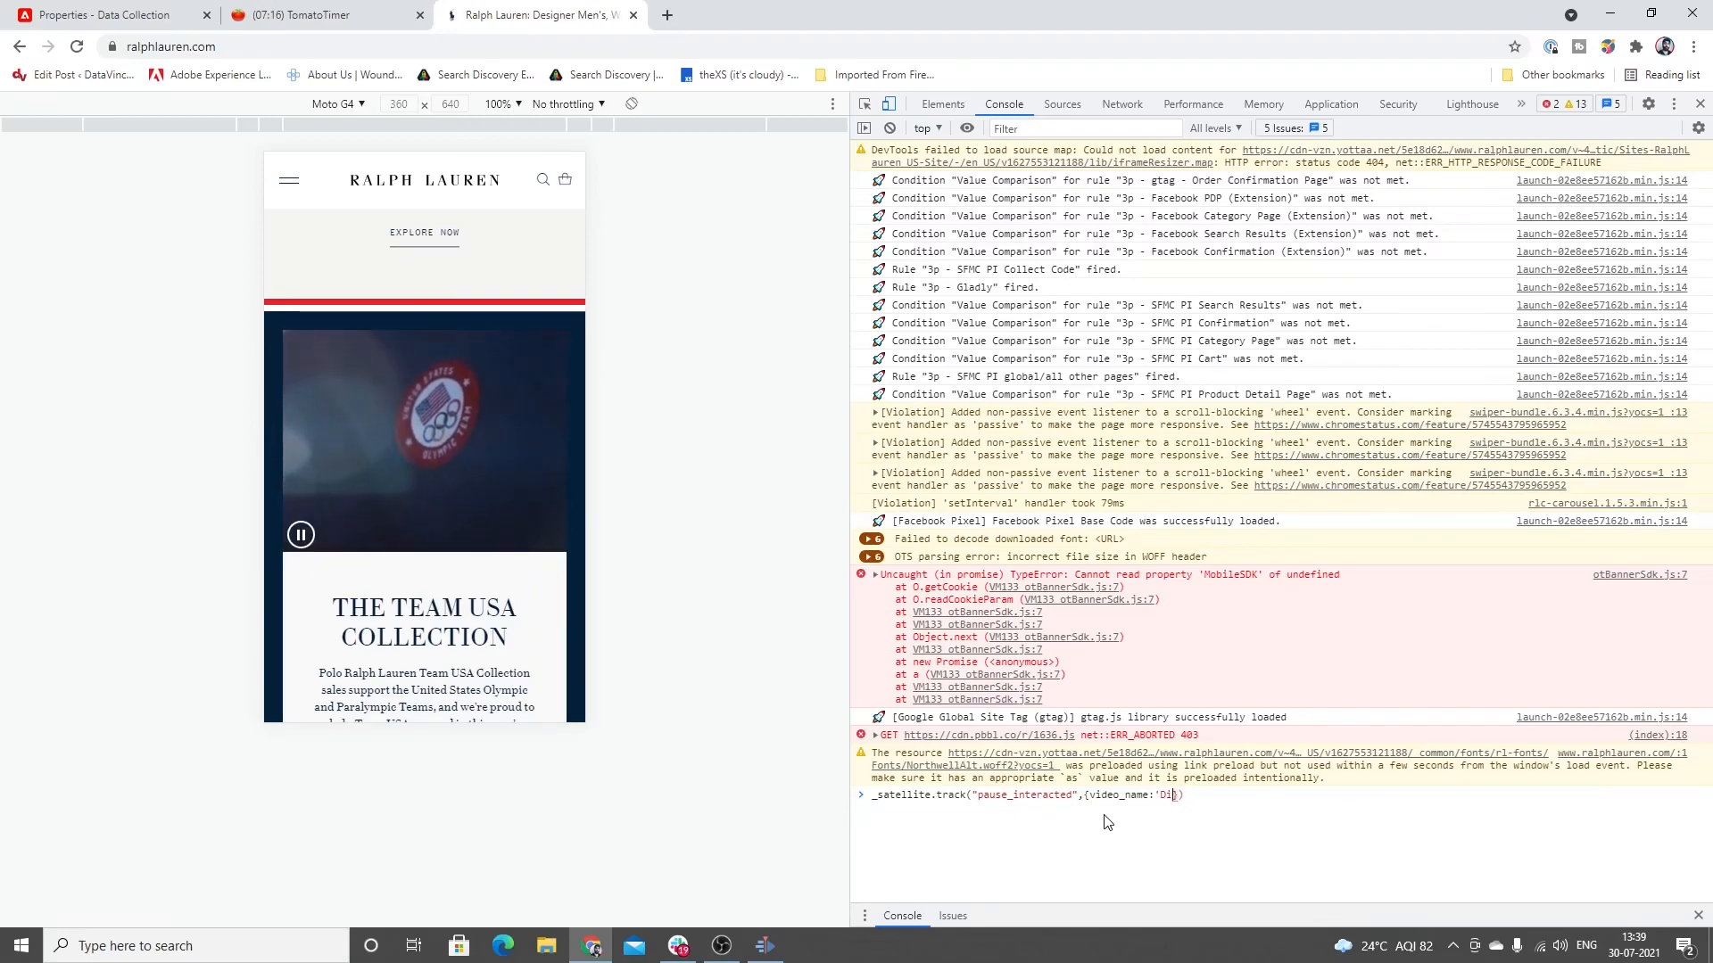
text(b)
key(BackSpace)
text(ver)
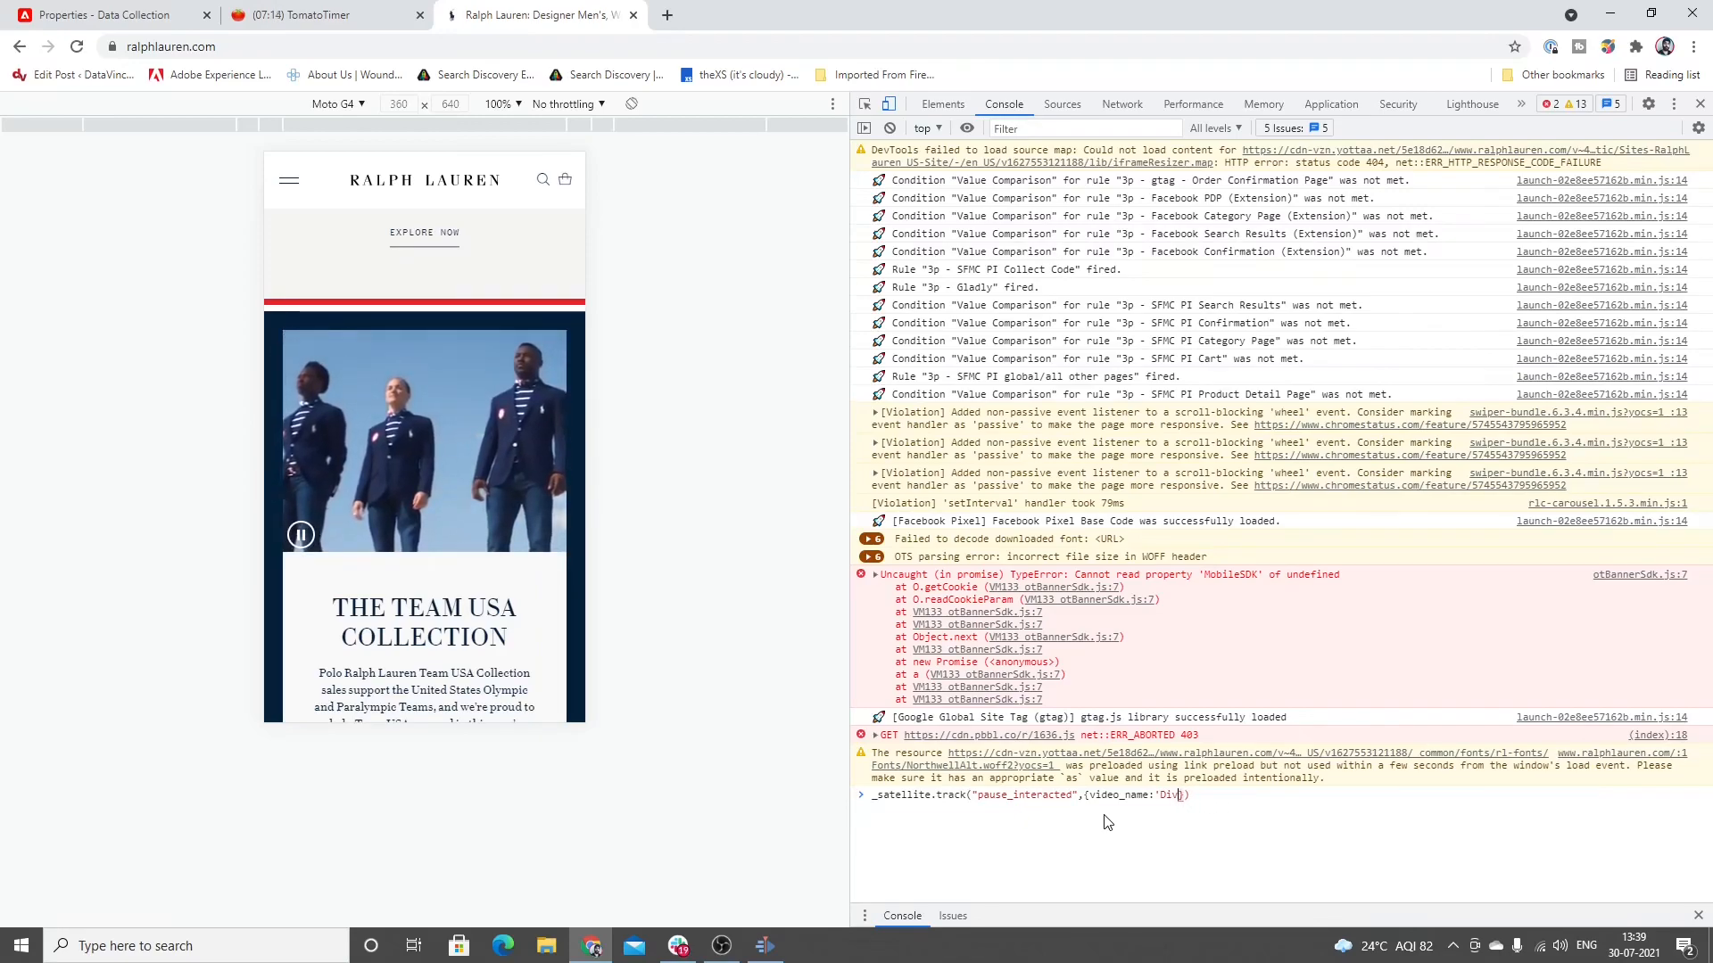
text(sity)
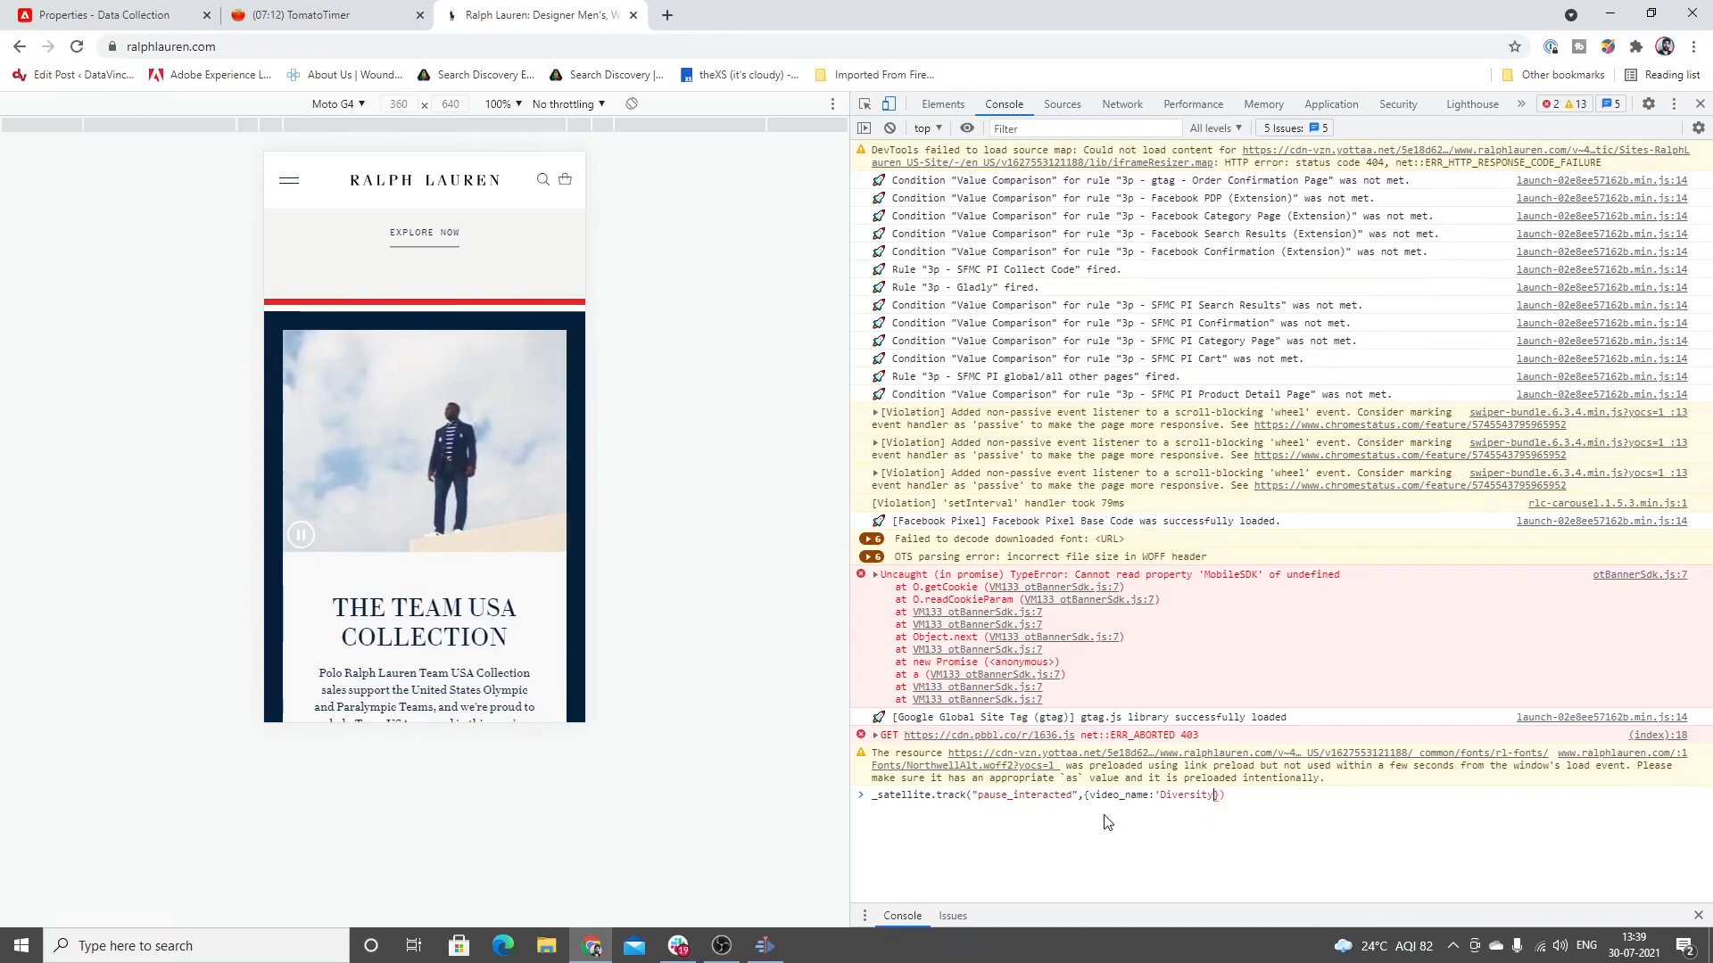
text(_video)
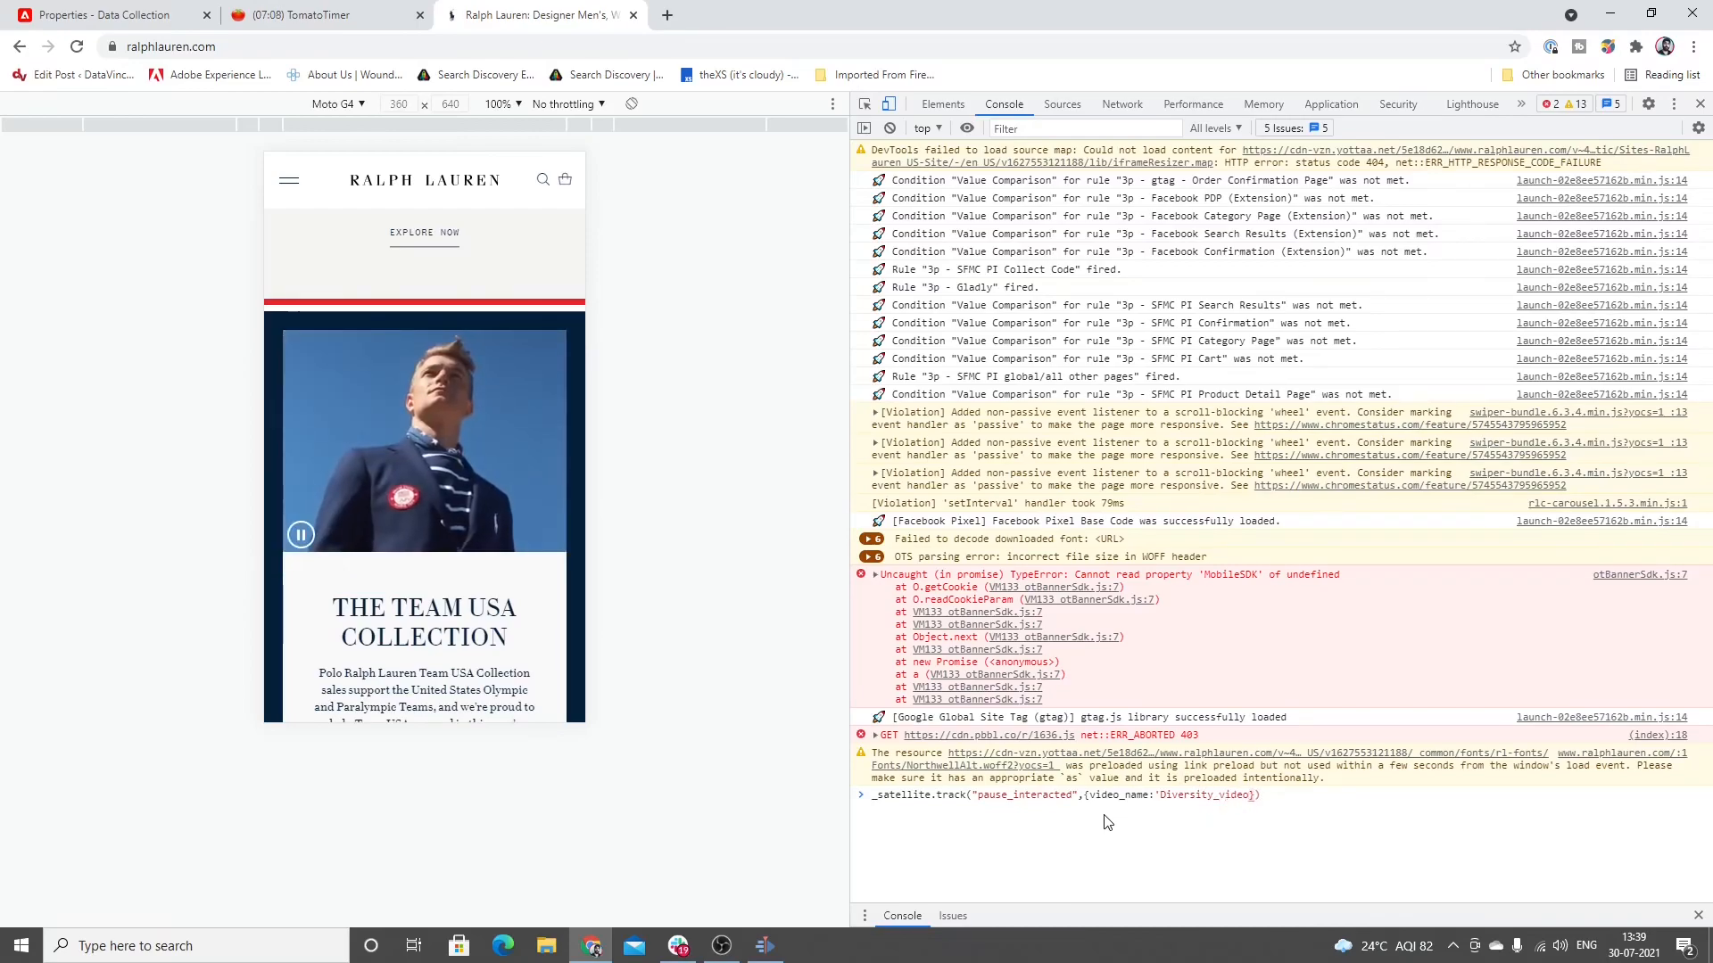
text(')
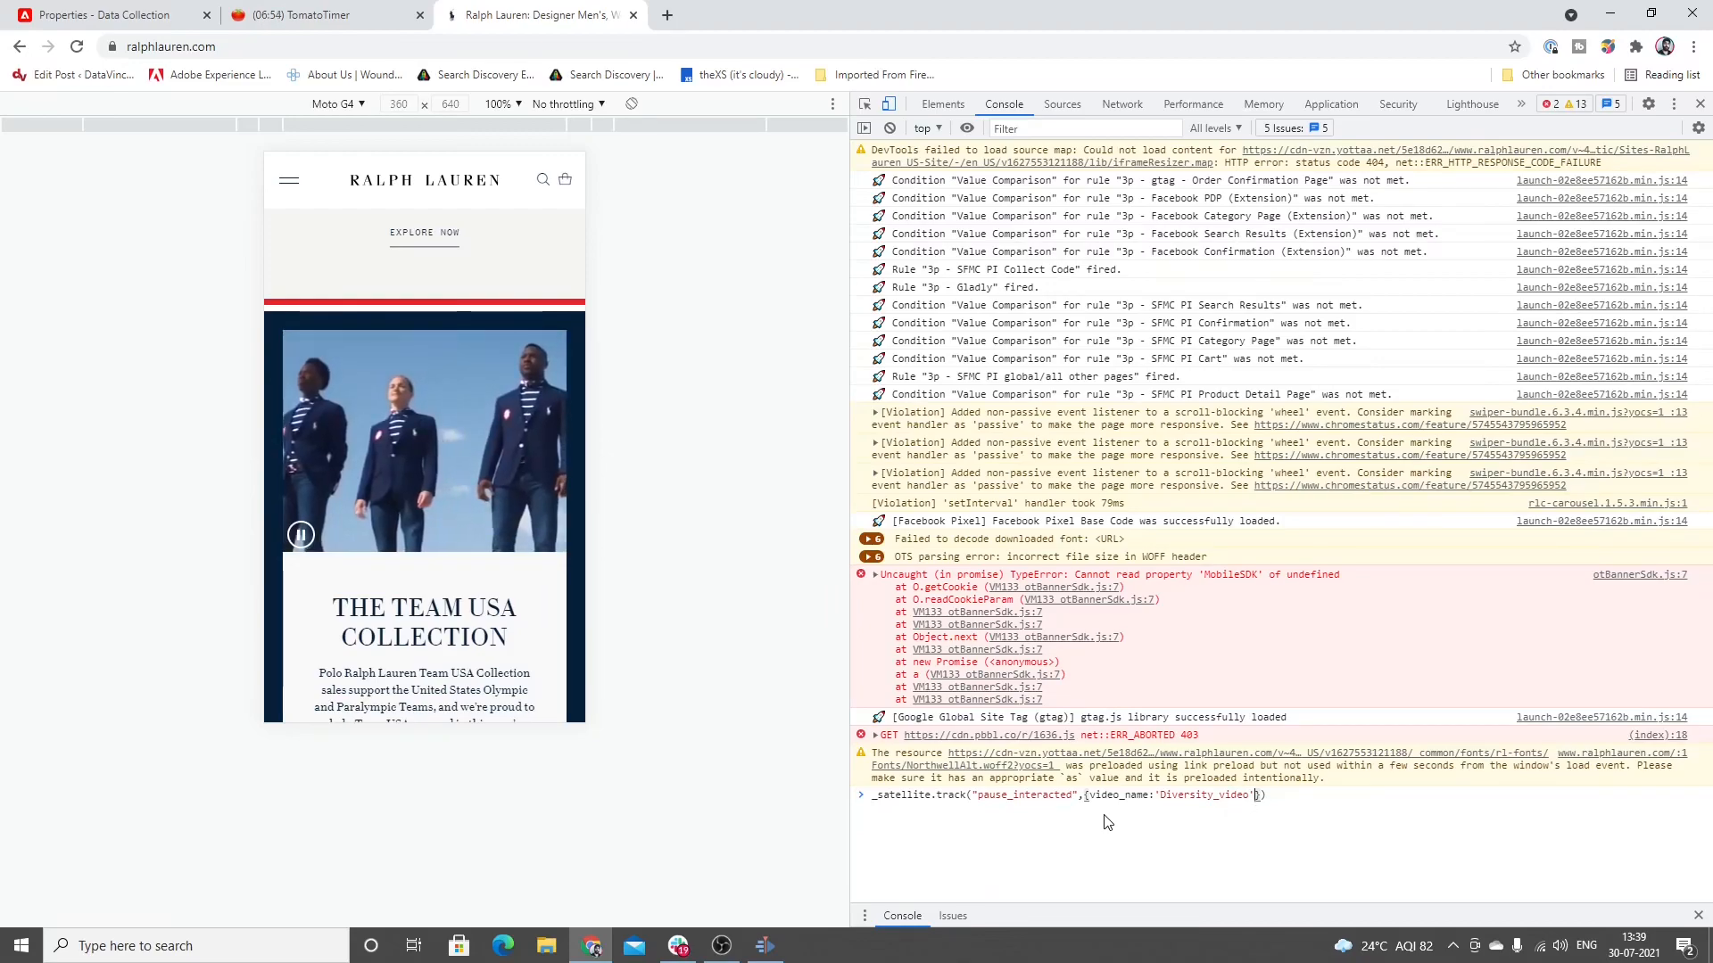
Step: Add a second property, video_campaign:'Tokyo_Olympics', to the object in the tracking call
text(,)
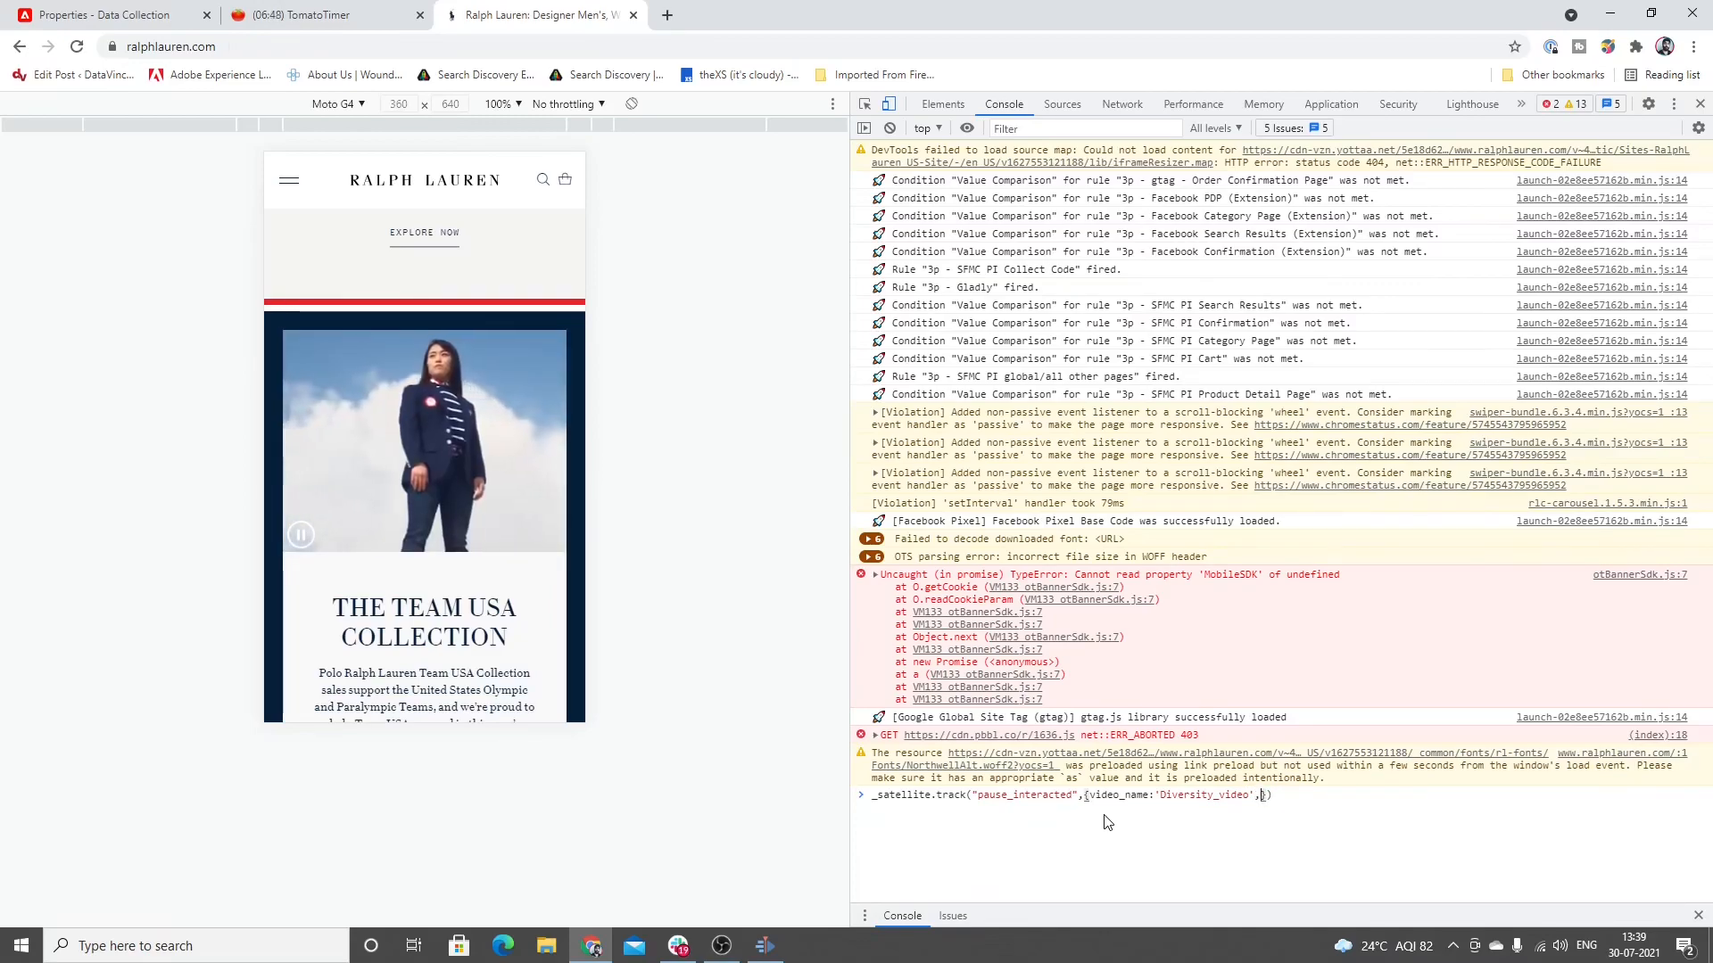
text(video_campaign)
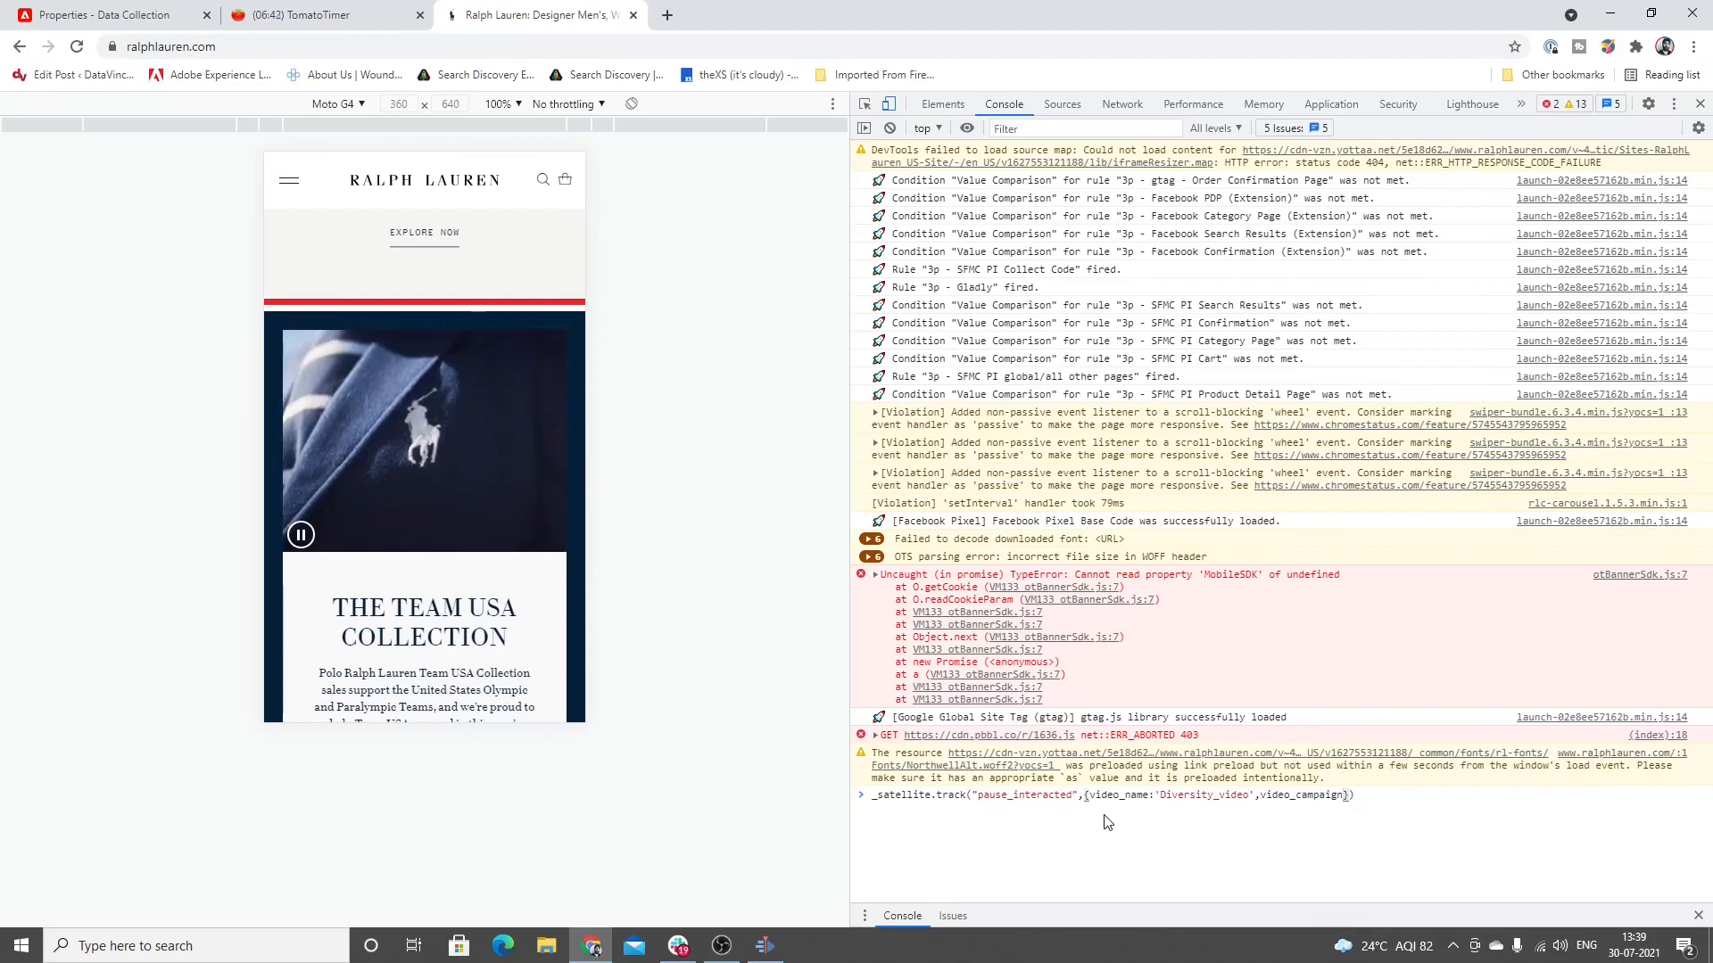
text(:'')
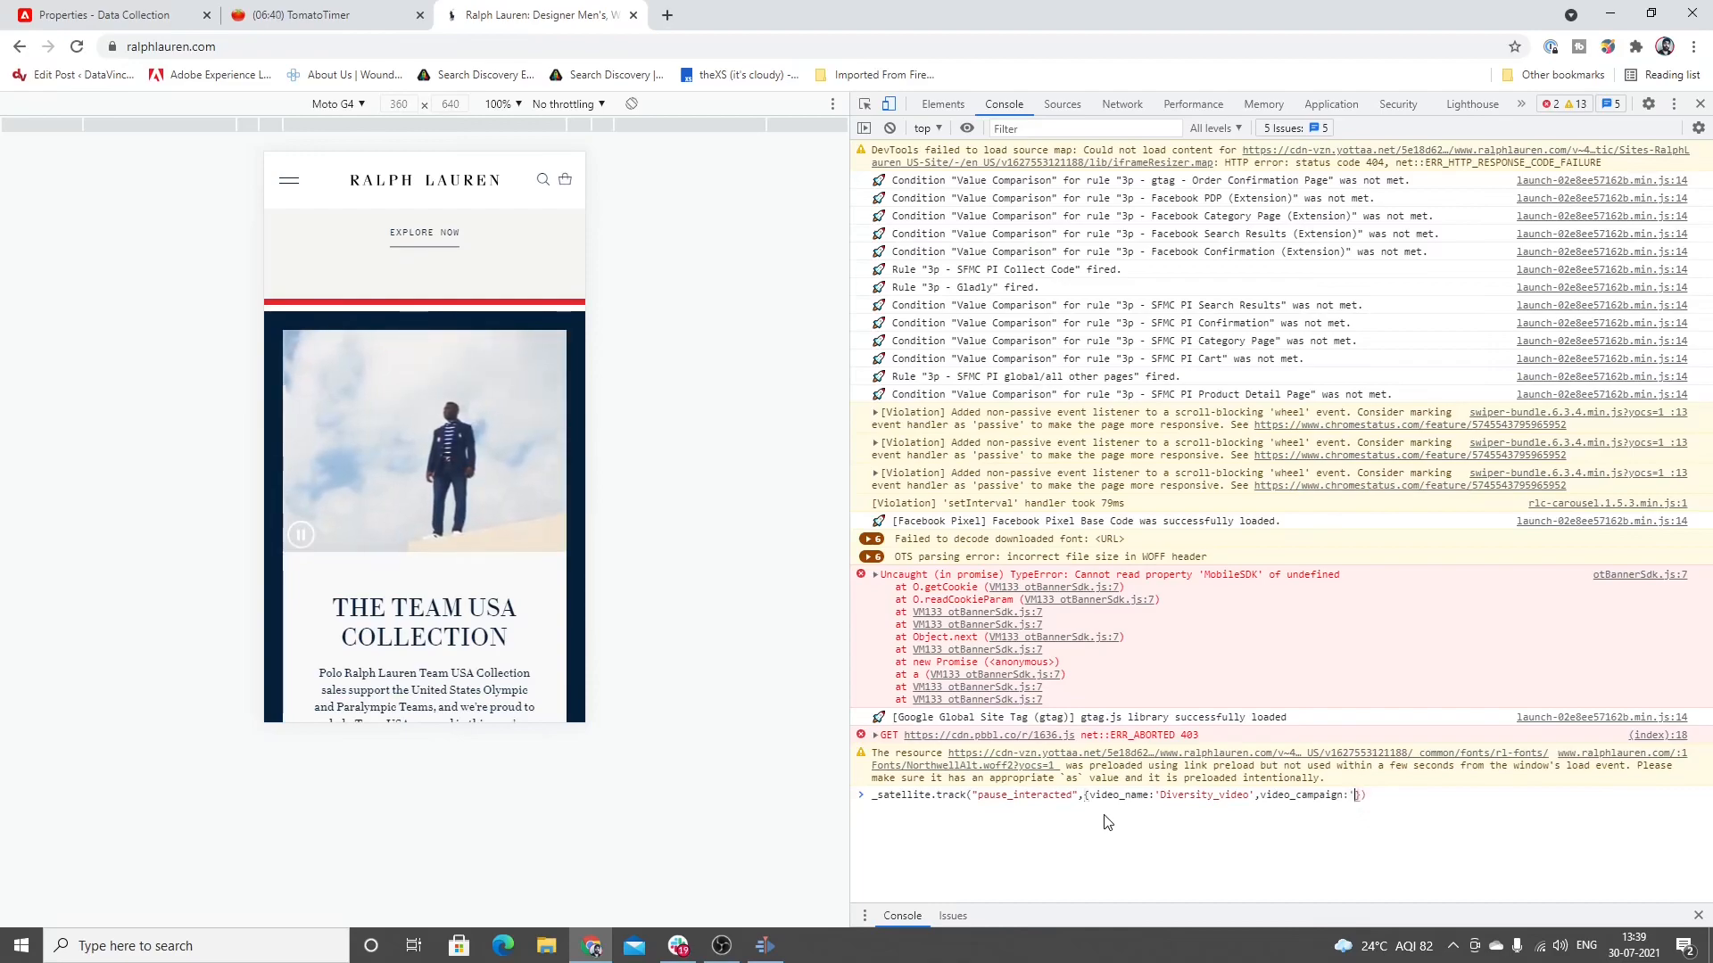
text(To)
text(kyo_)
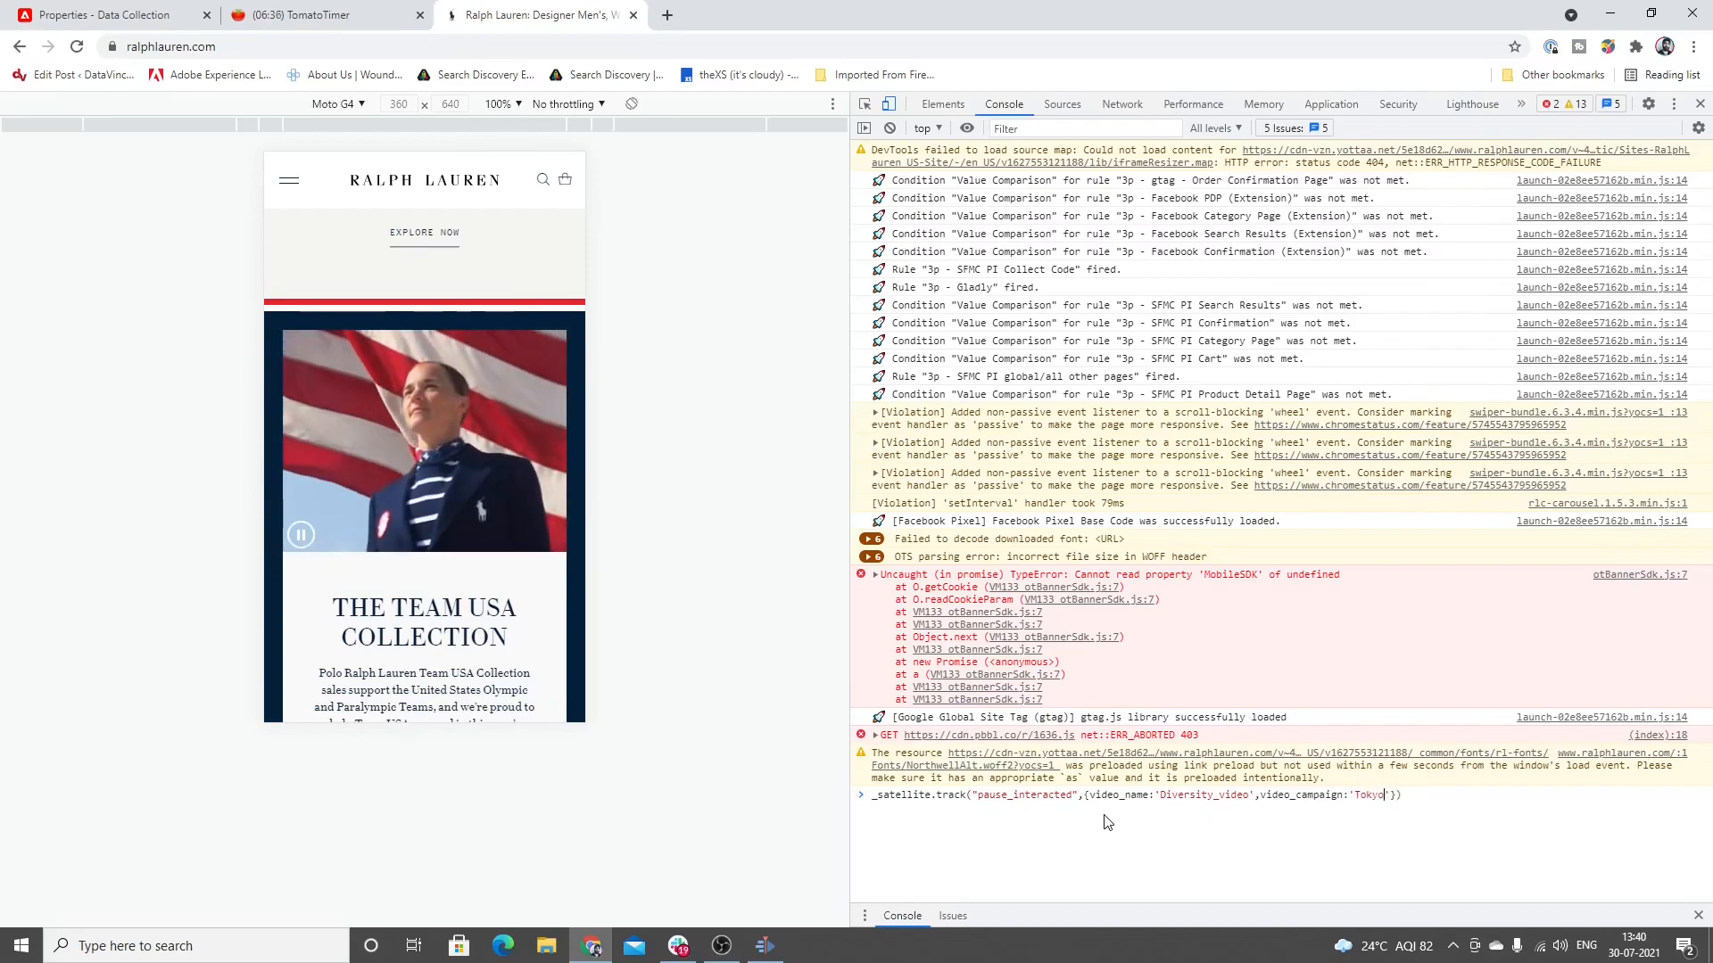
text(Oly)
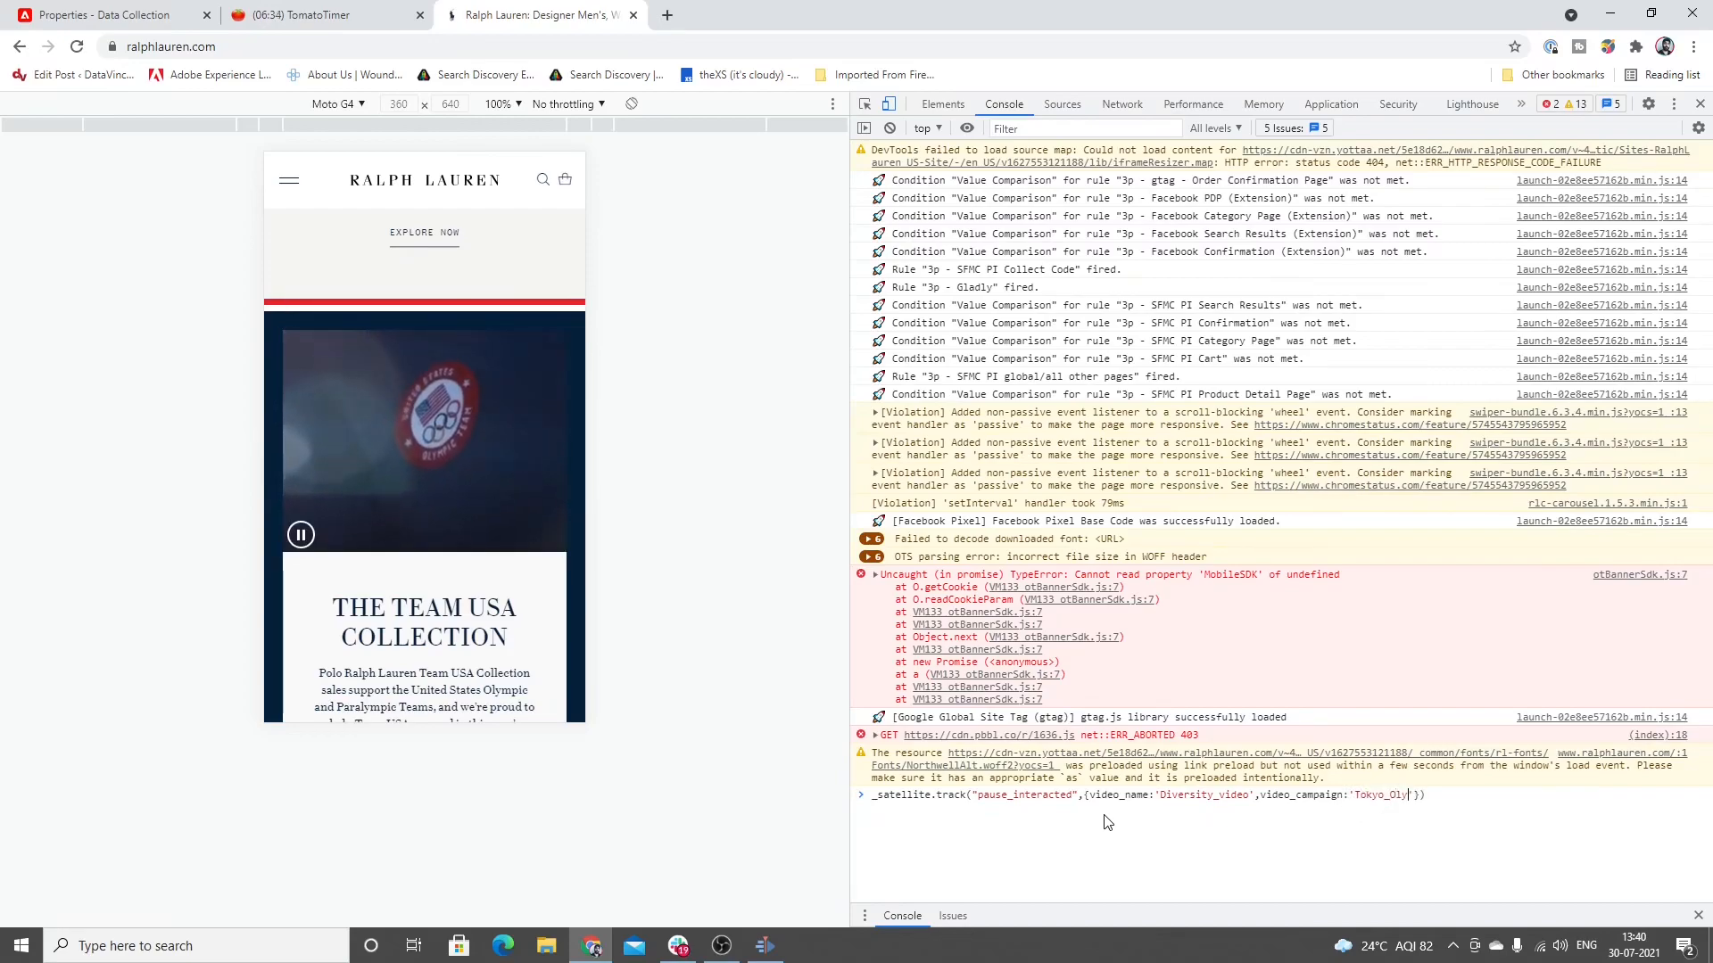
text(mpics)
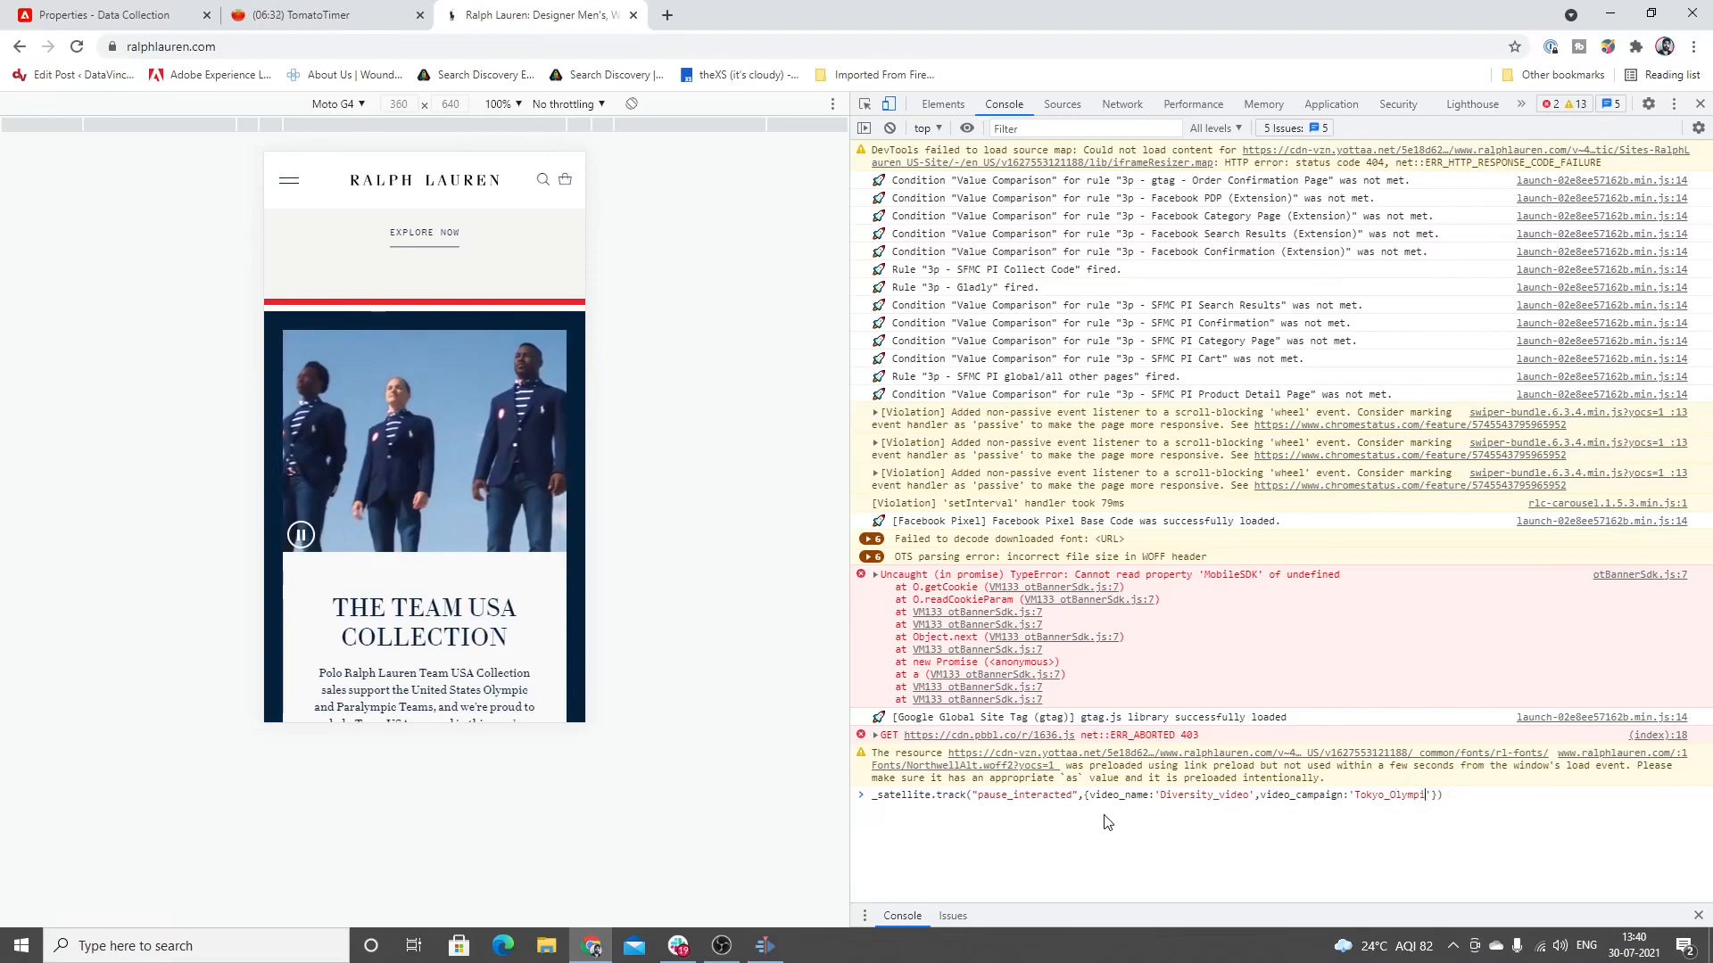
key(End)
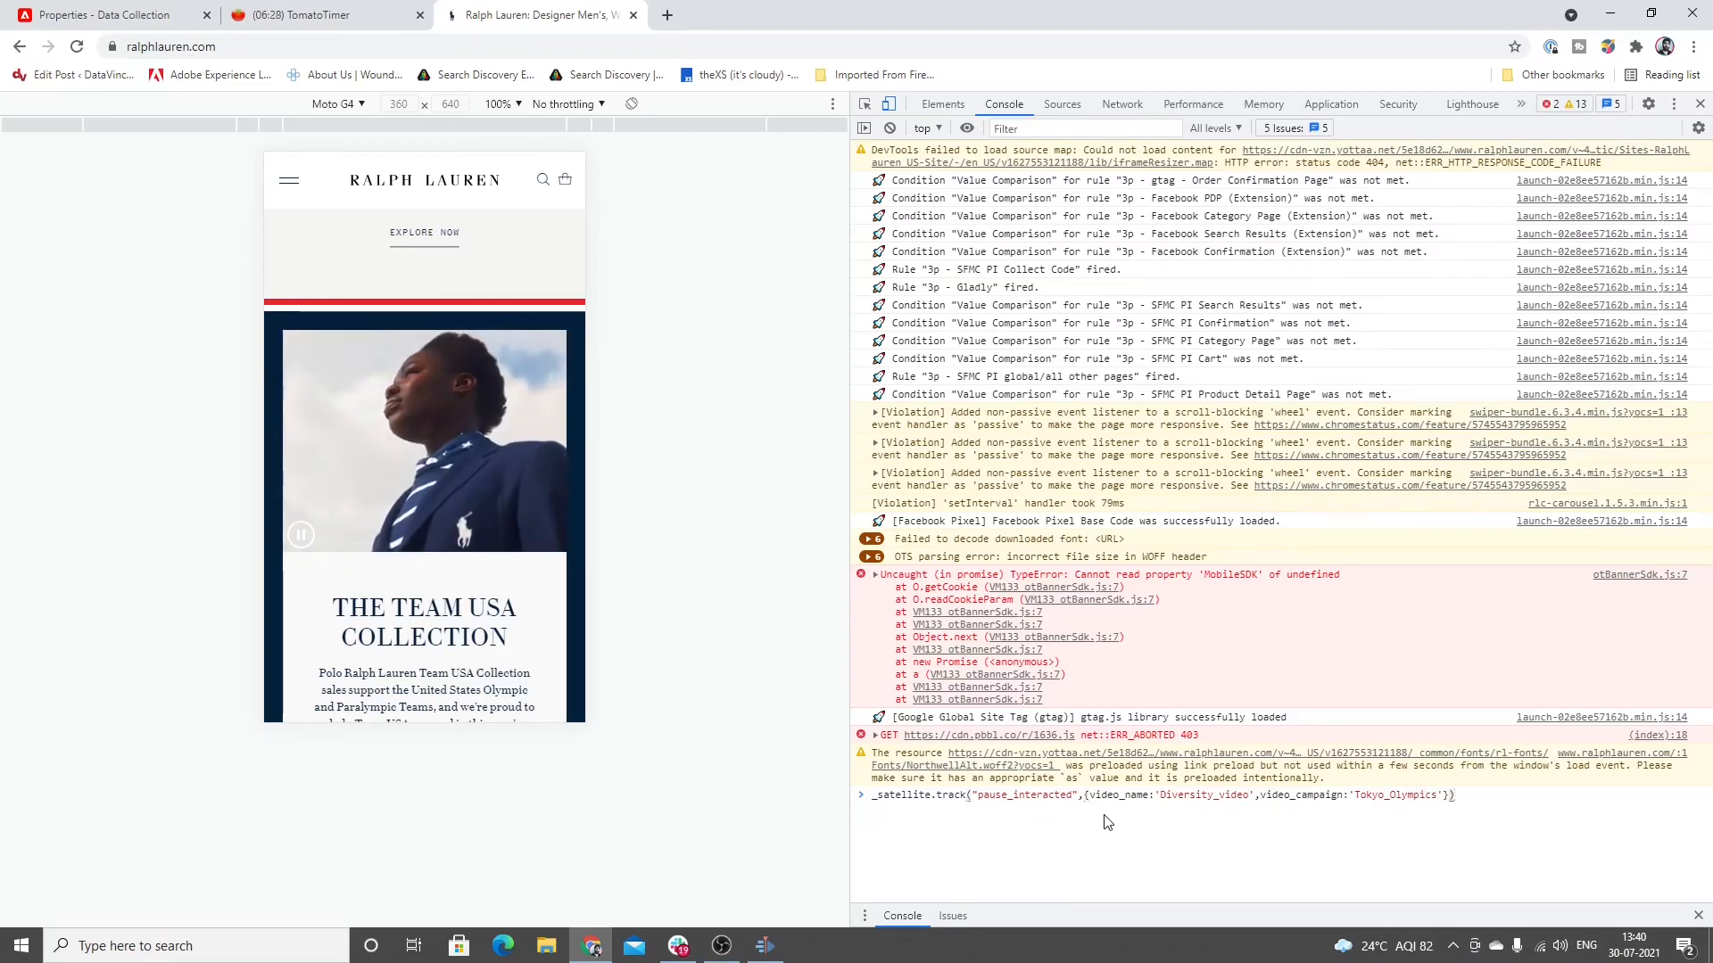
key(Left)
key(Left)
key(Left)
key(Left)
key(Left)
key(Left)
key(Left)
key(Left)
key(Left)
key(Left)
key(Left)
key(Left)
key(Left)
key(Left)
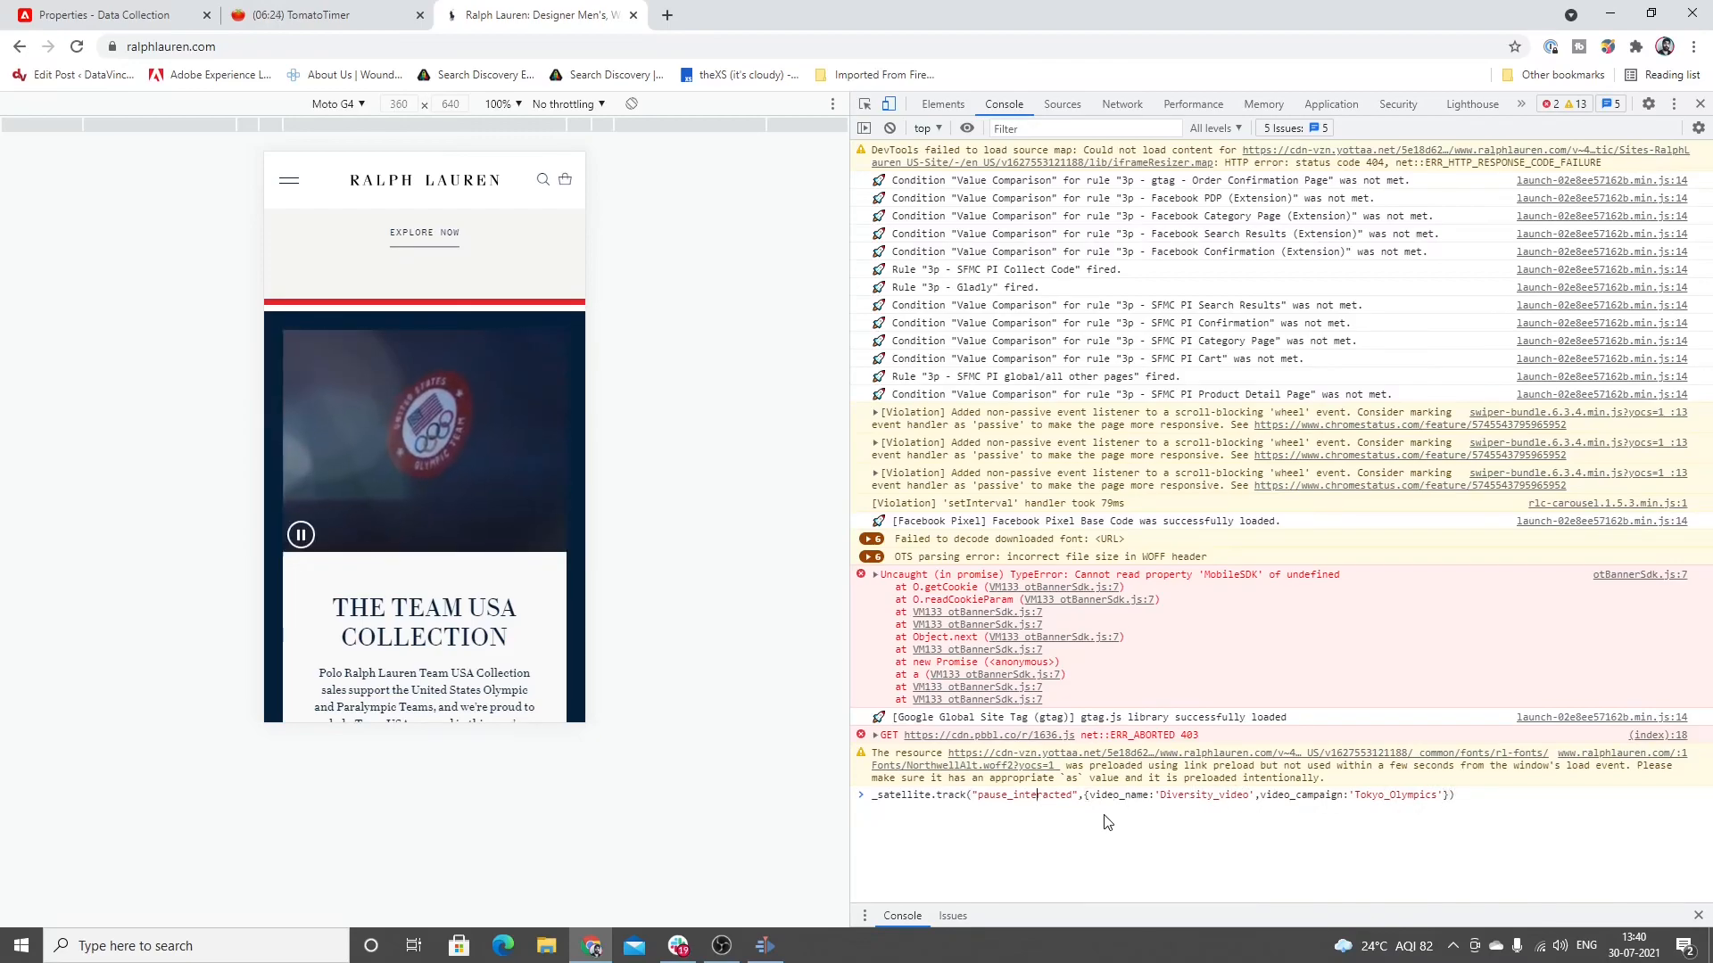
key(Right)
key(Right)
key(Right)
key(Right)
key(Right)
key(Right)
key(Right)
key(Right)
key(Right)
key(Right)
key(Right)
key(Right)
key(Right)
key(Right)
key(Right)
key(Right)
key(Right)
key(Right)
key(Right)
key(Right)
key(Right)
key(Right)
key(Right)
key(Right)
key(Right)
key(Right)
key(Right)
key(Right)
key(Right)
key(Right)
key(Right)
key(Right)
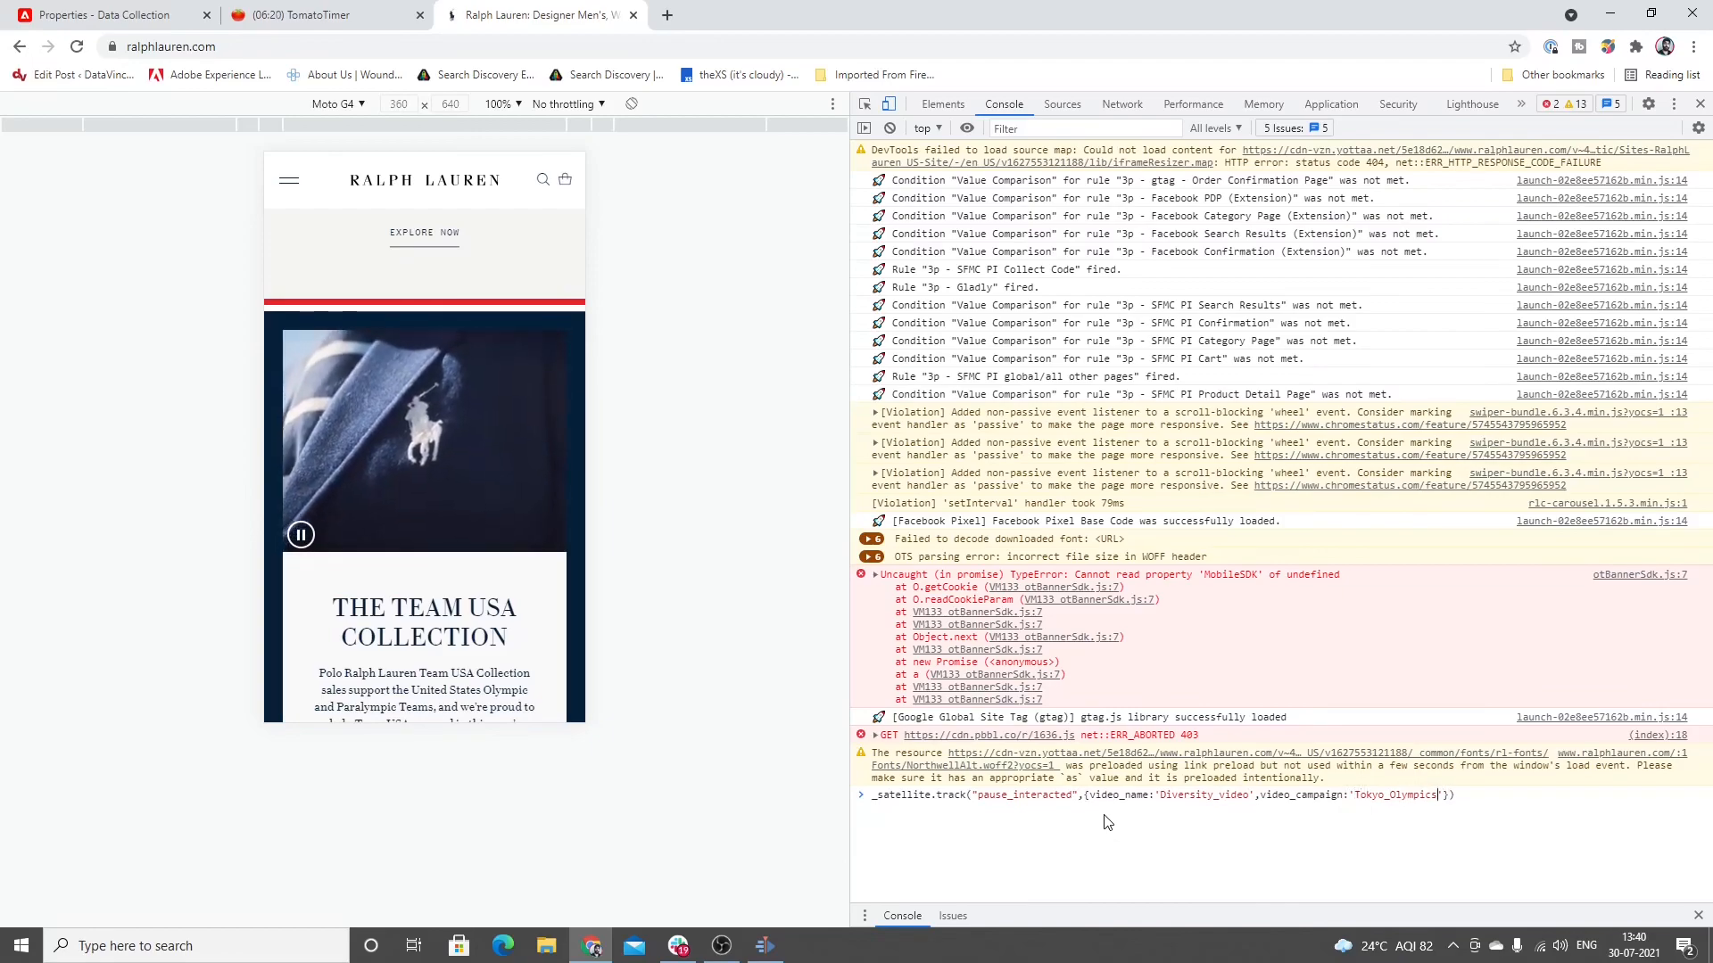
key(Right)
key(Right)
key(Right)
key(Right)
key(Right)
key(Right)
key(Right)
key(Right)
key(Right)
key(Right)
key(Right)
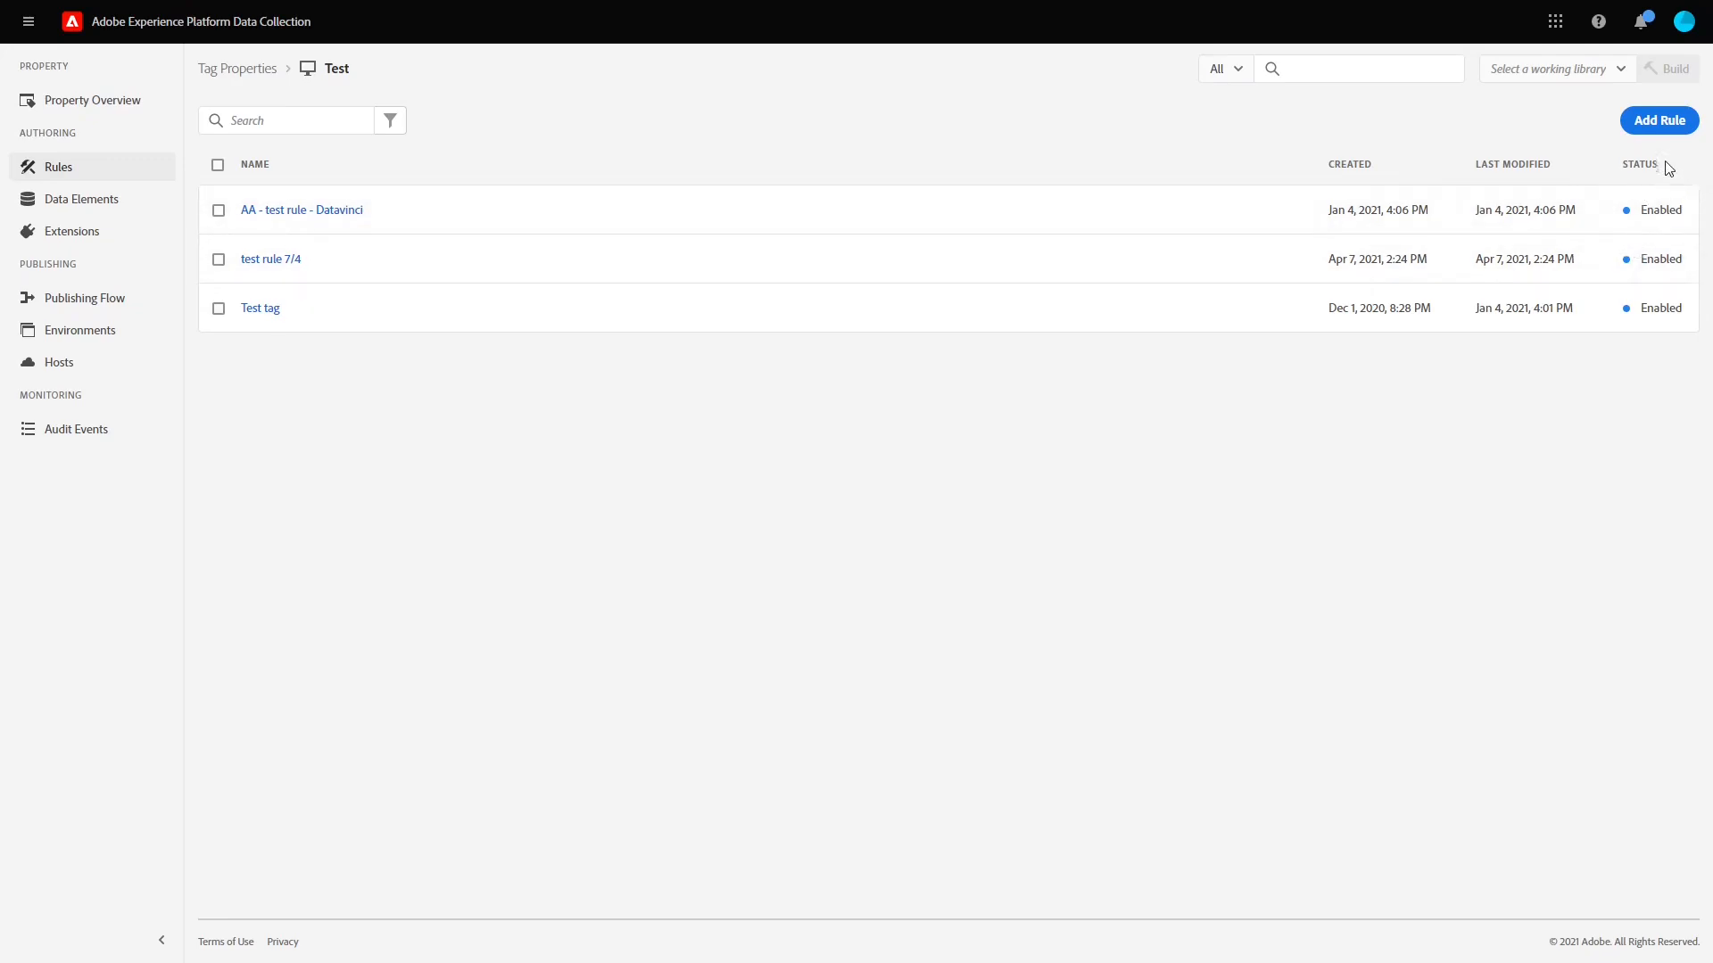
Step: Start a new rule in the Test property and add a Core event of type Direct Call
click(1649, 132)
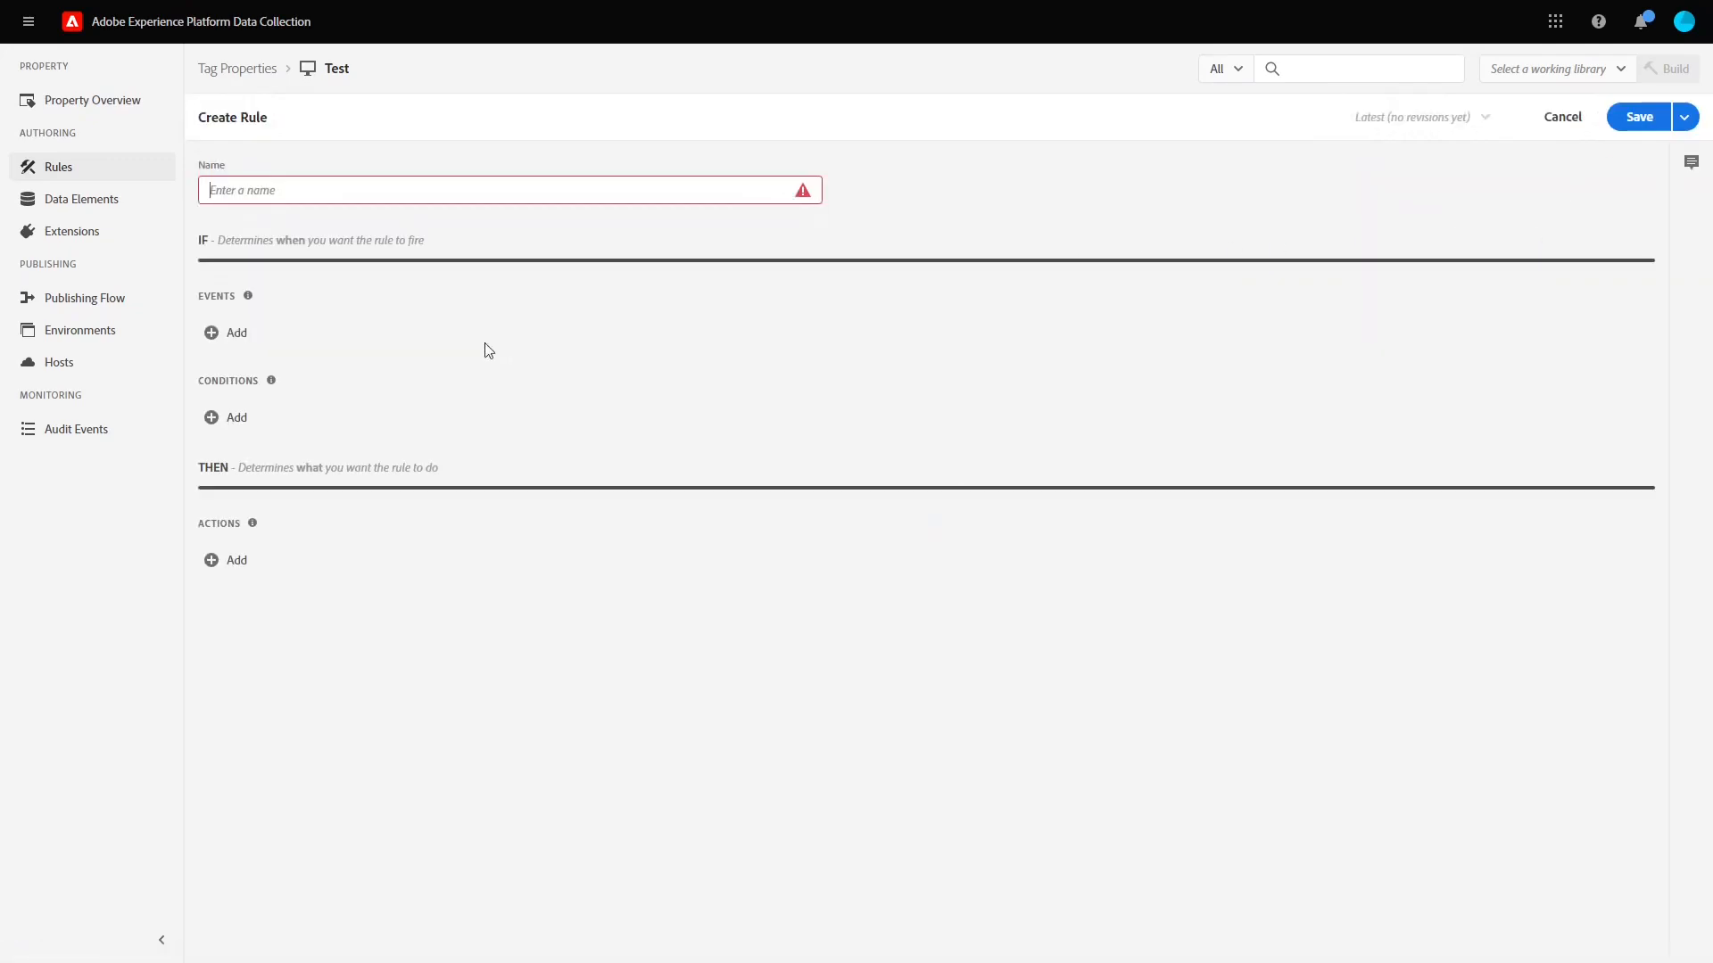
click(237, 334)
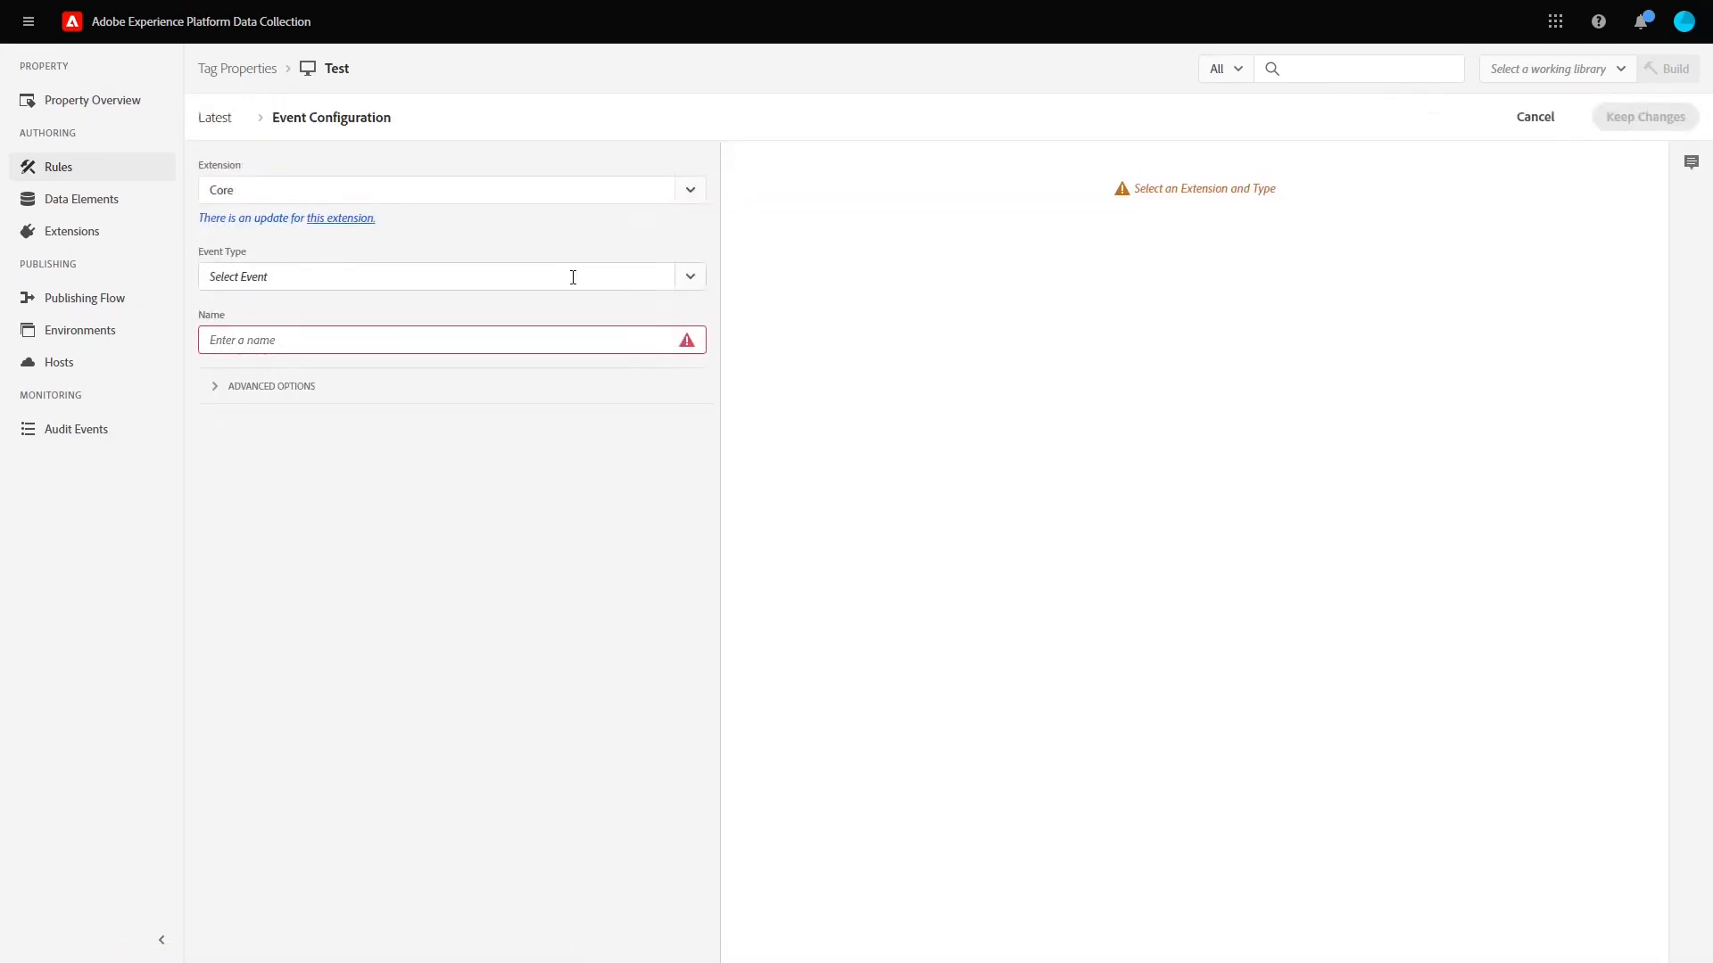
click(673, 284)
scroll(416, 573, down, 3)
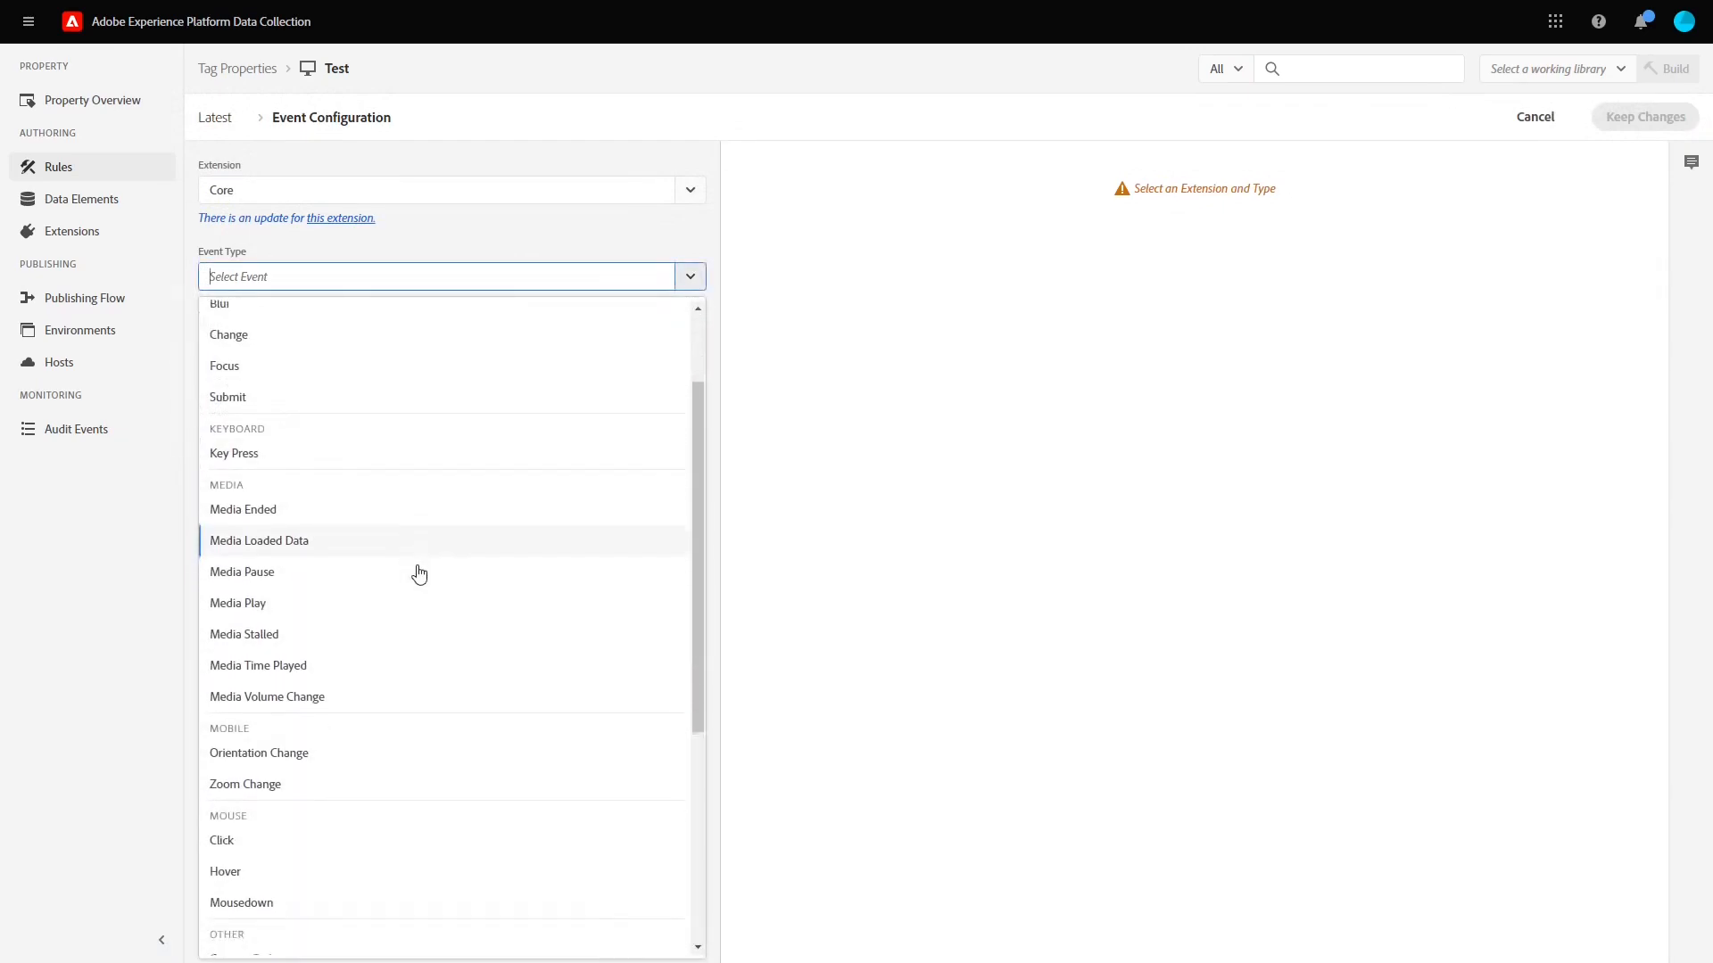
scroll(347, 497, down, 3)
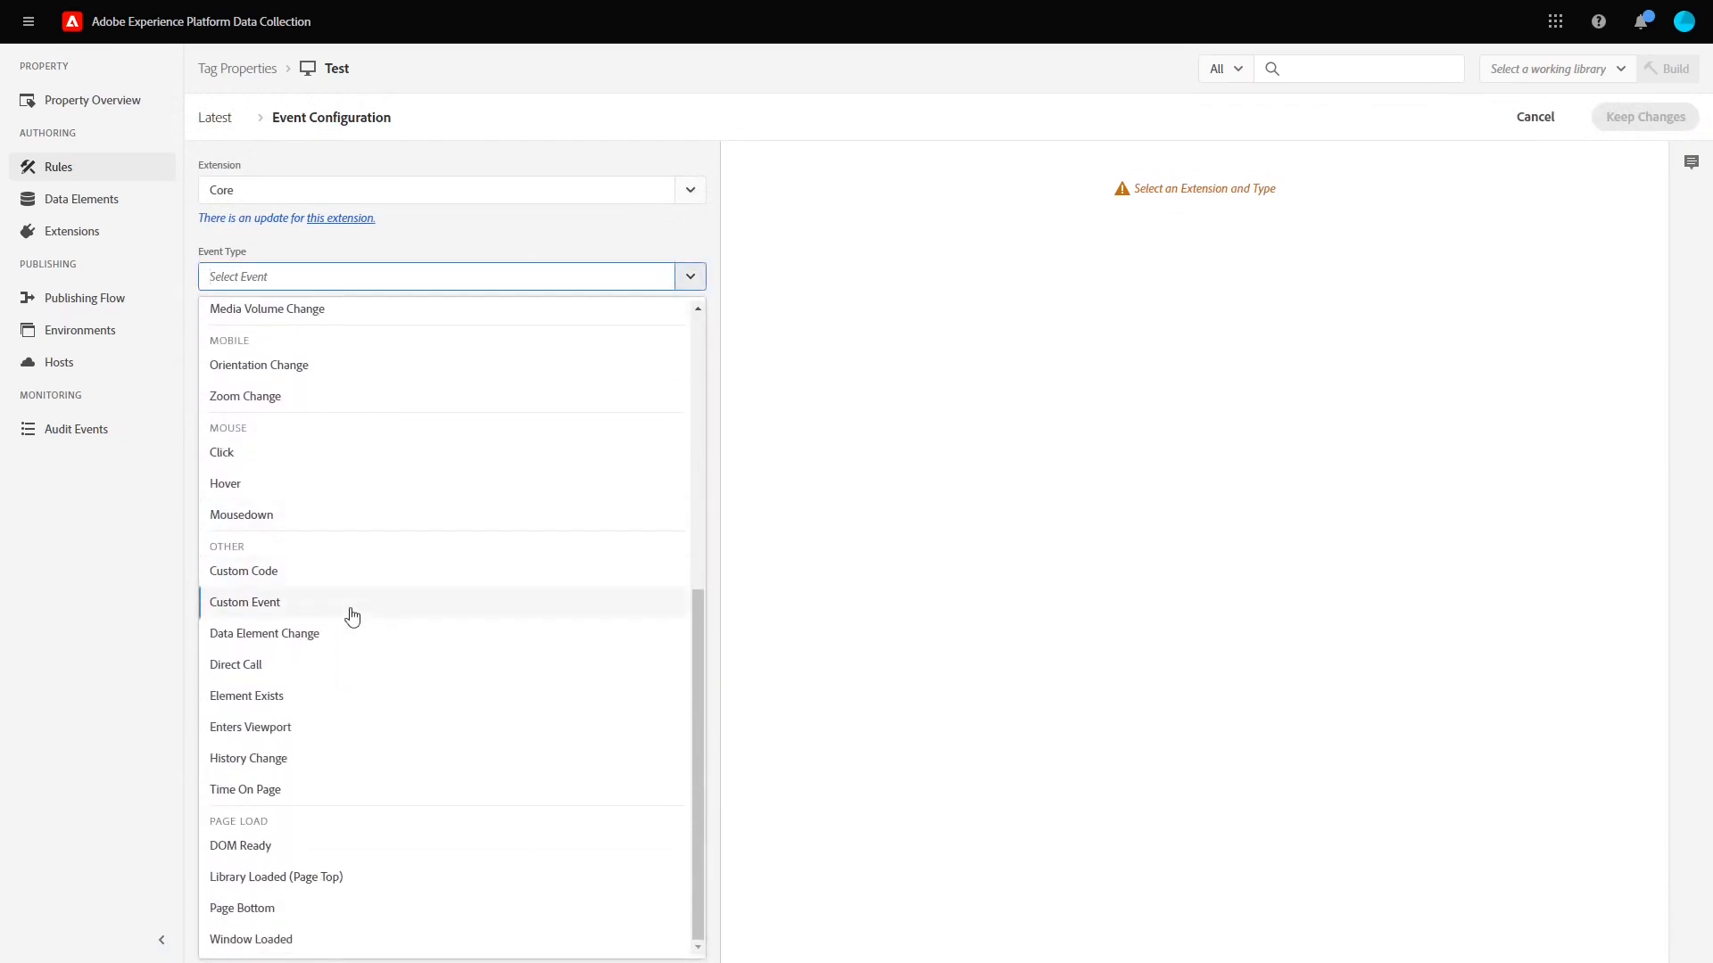
click(349, 665)
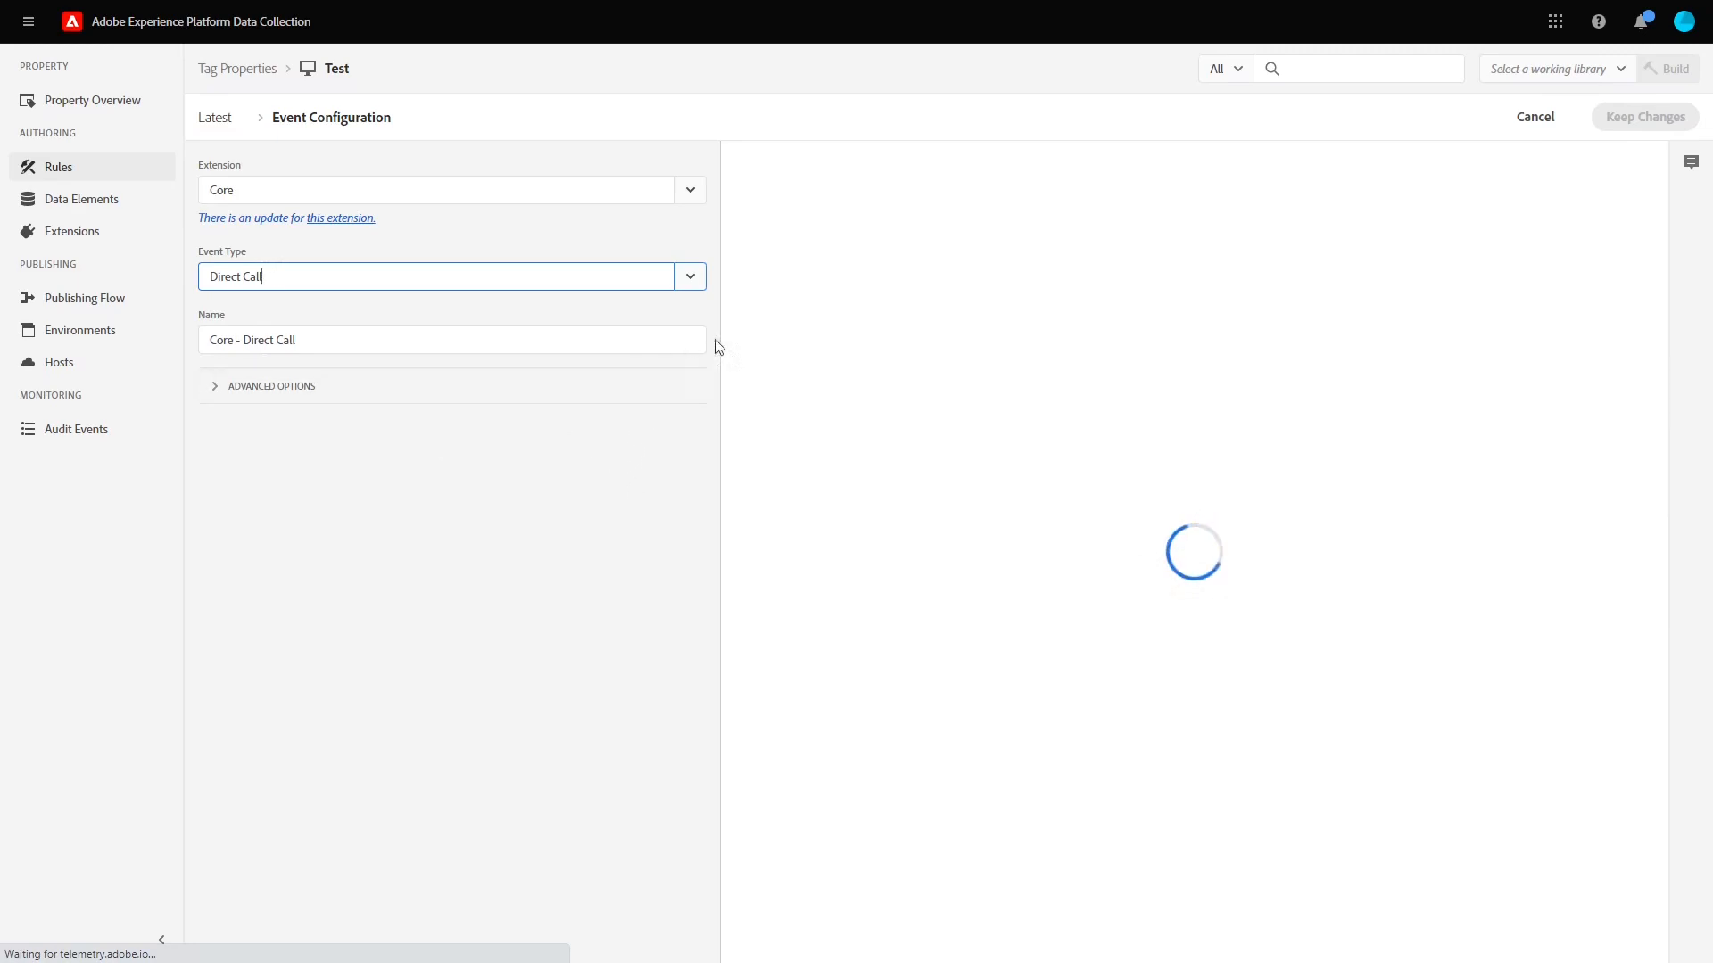
Step: Set the Direct Call event's identifier to pause_interacted and keep the event configuration
click(826, 172)
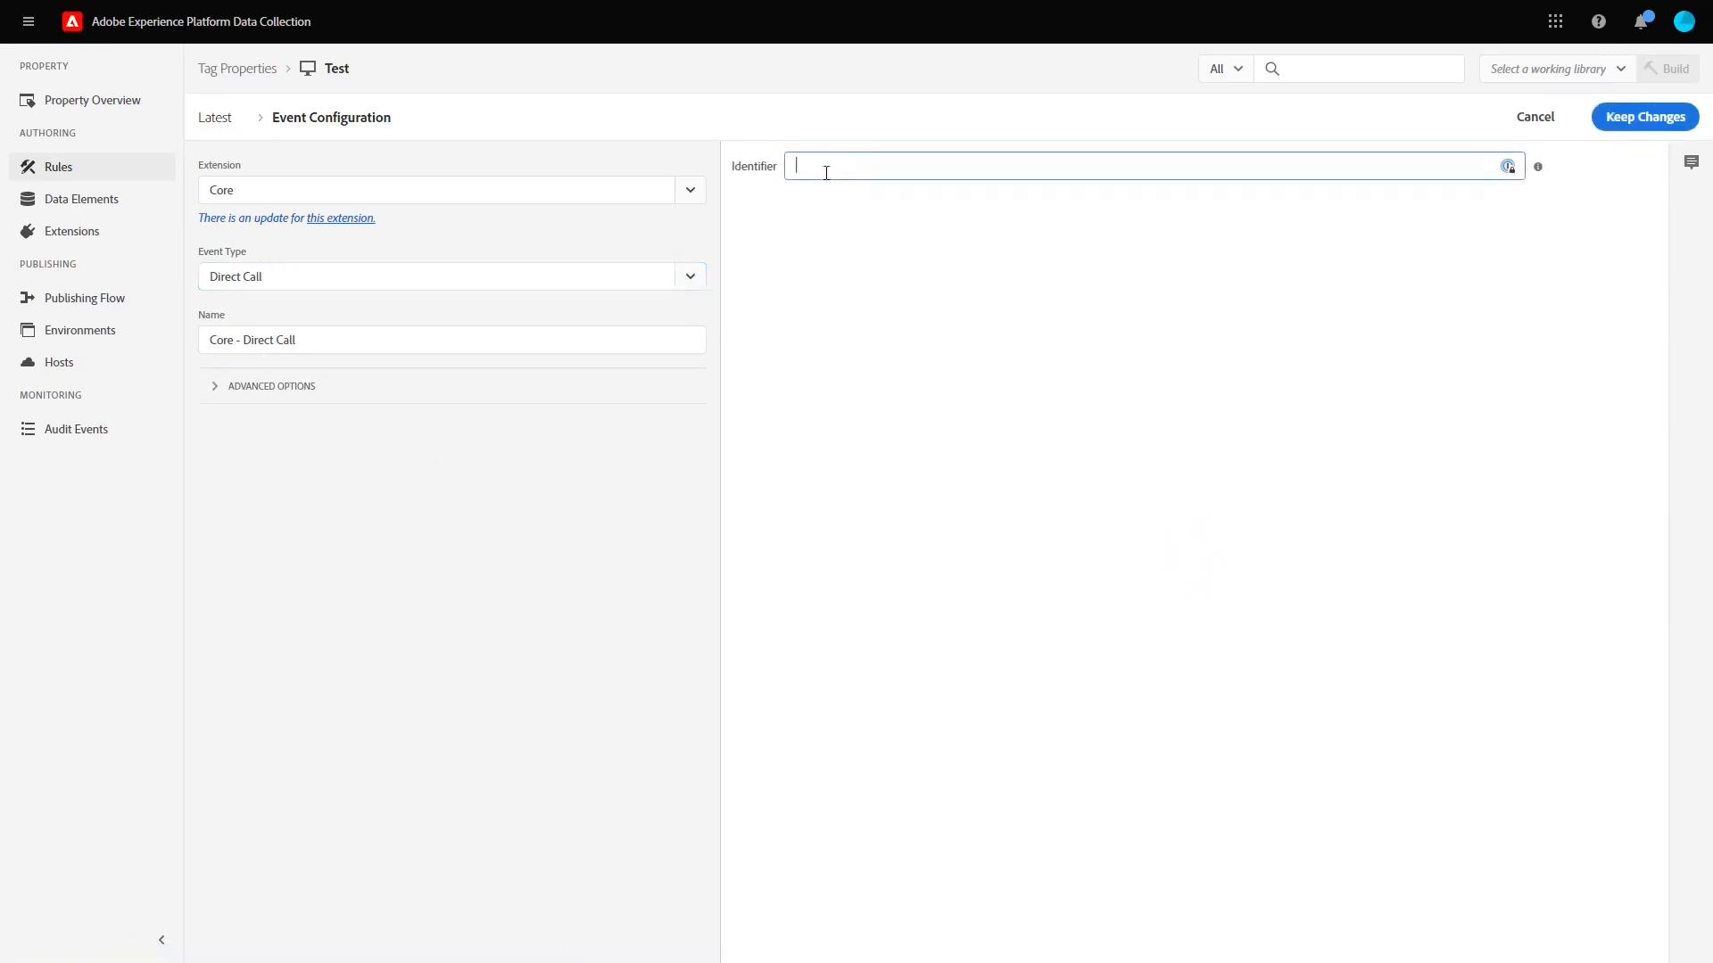
text(pause_interacted)
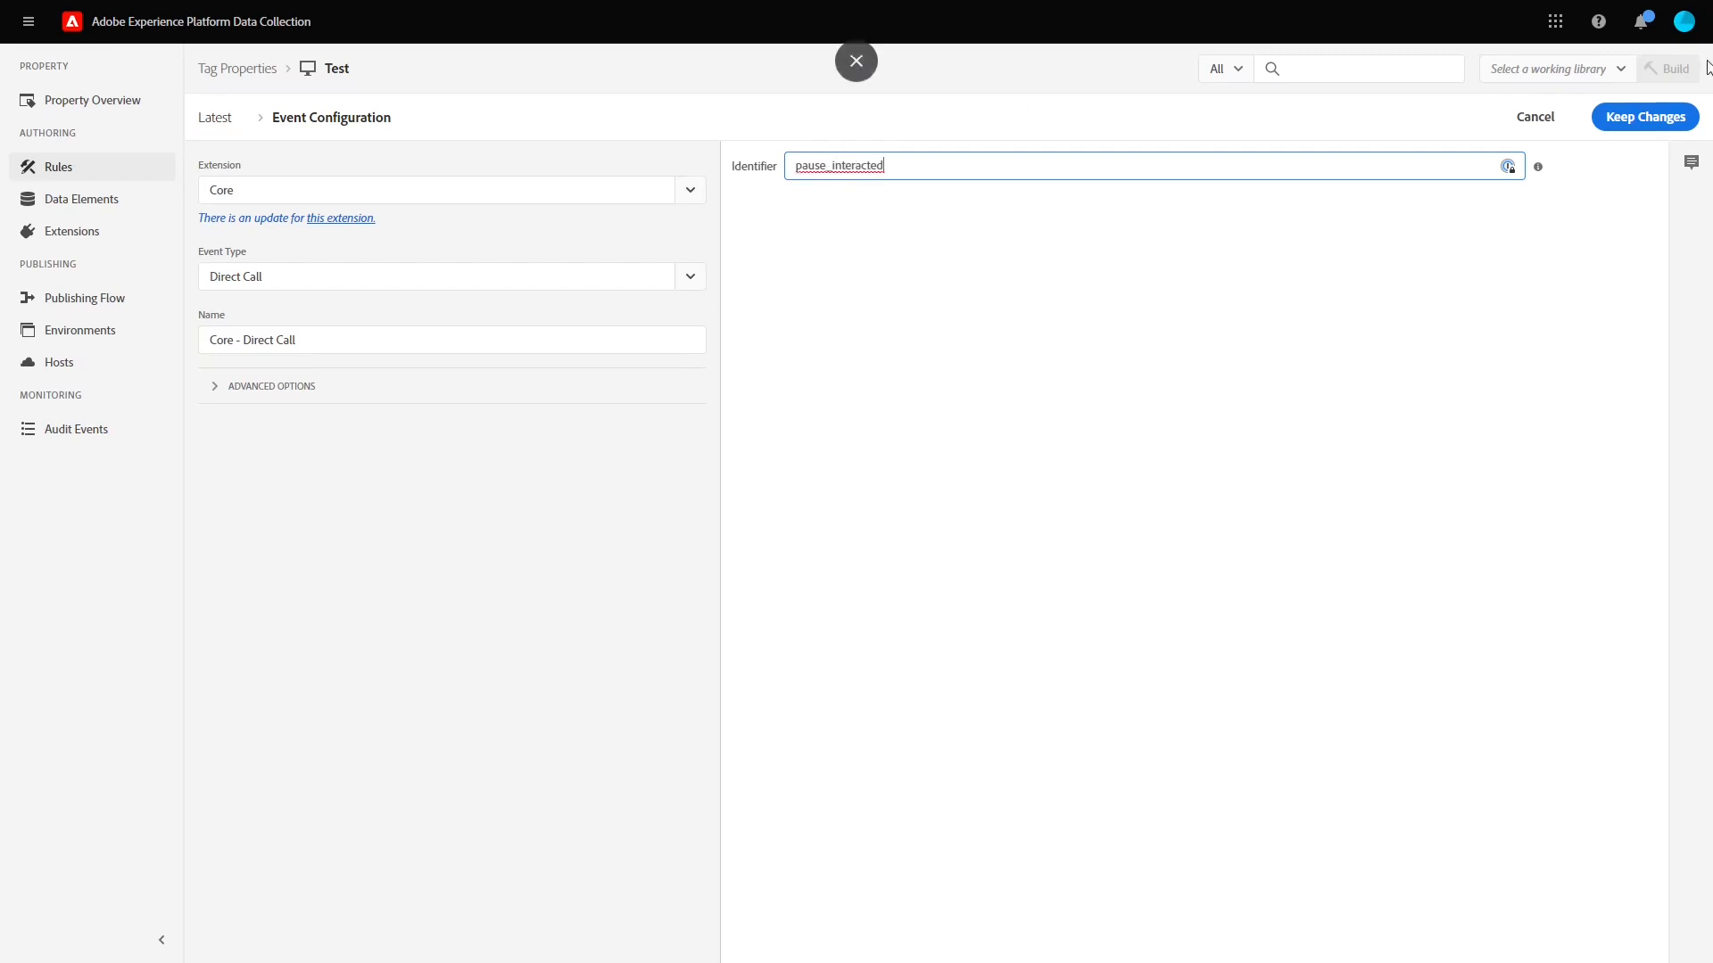
click(1661, 116)
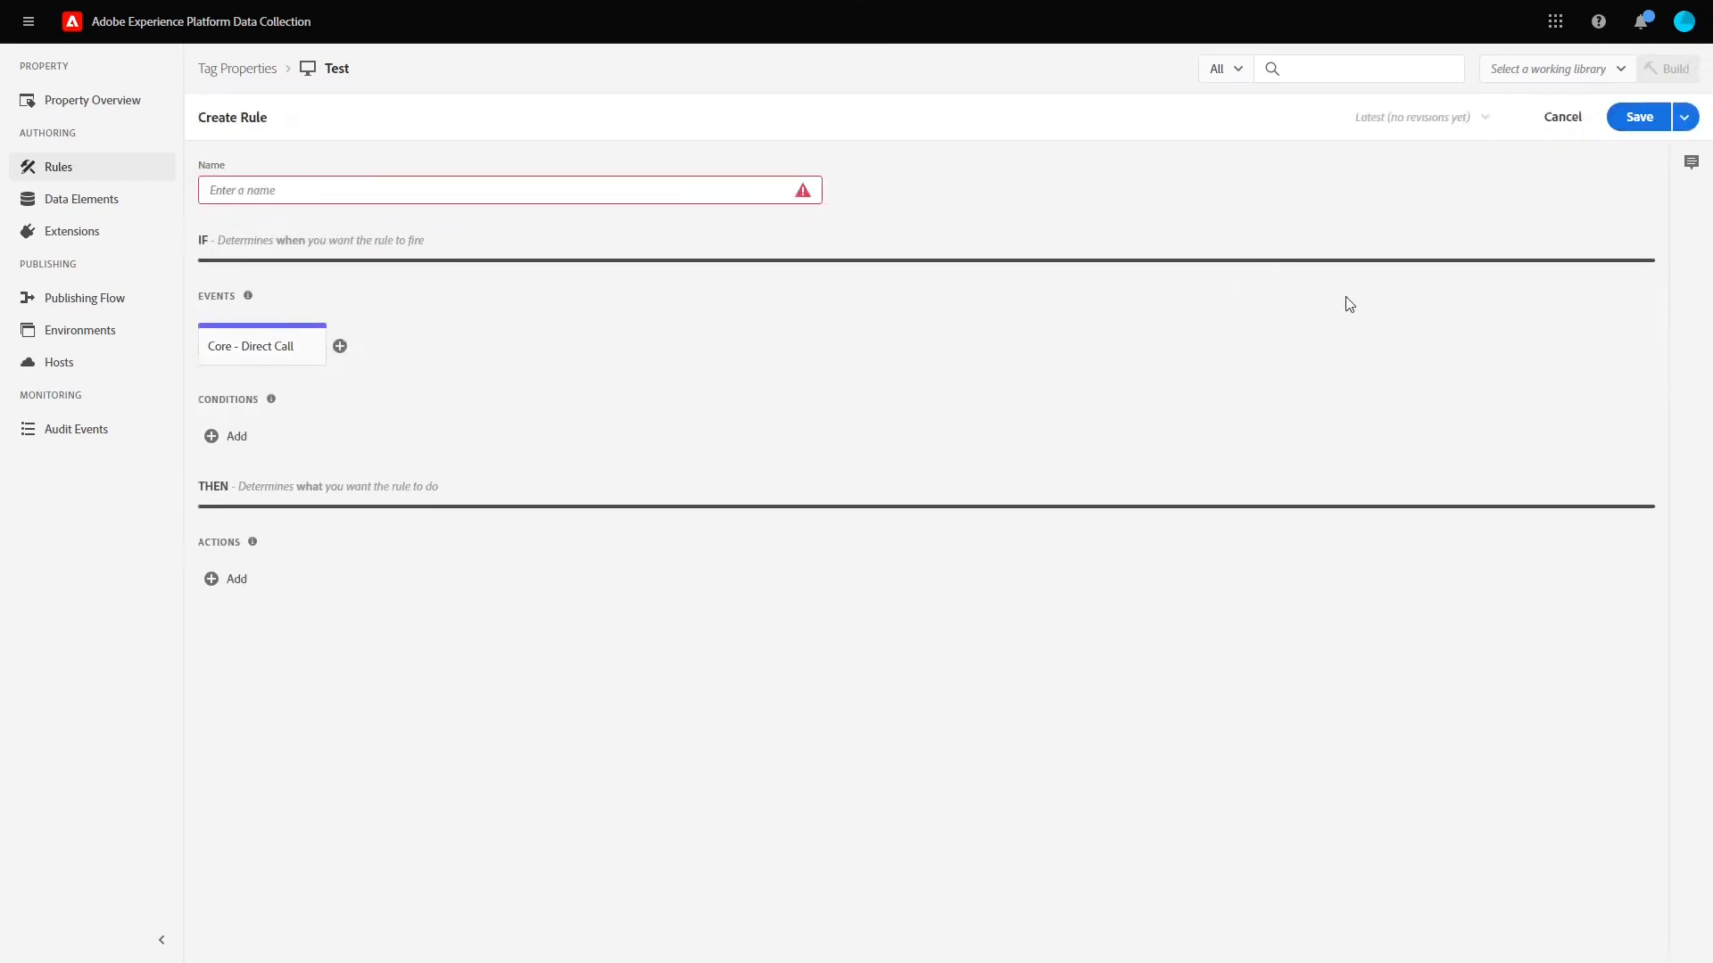
Step: Add an action to the rule using the Adobe Analytics extension with the action type Set Variables
click(211, 580)
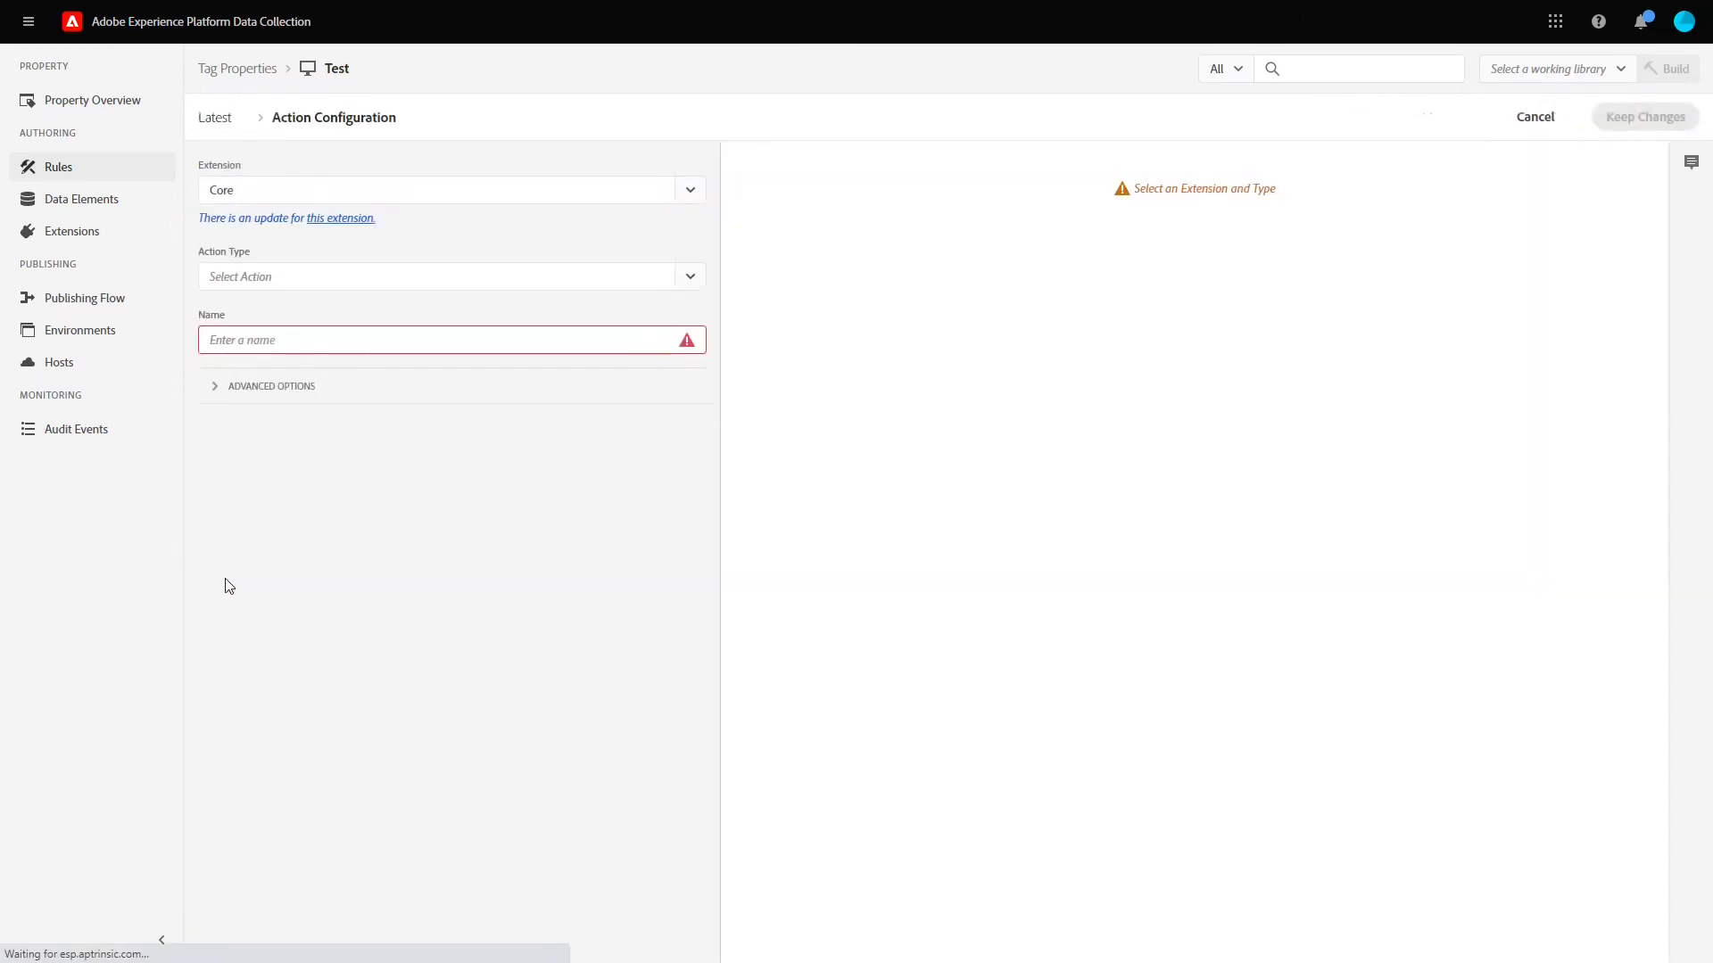
click(692, 205)
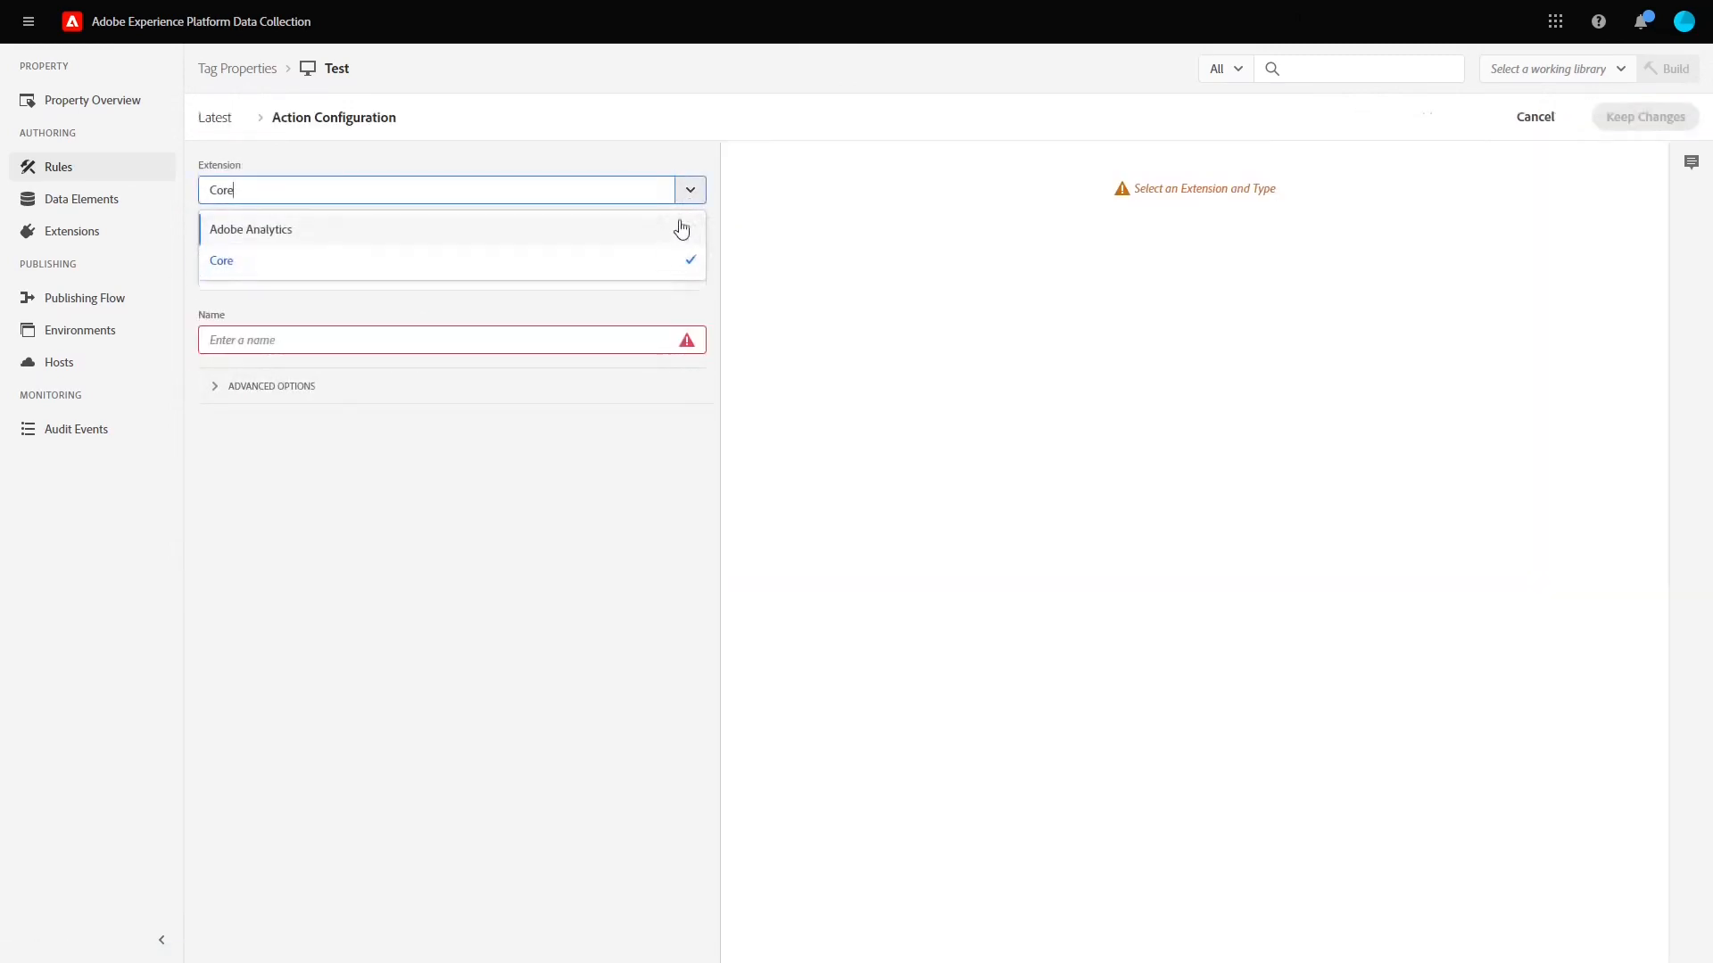
click(566, 241)
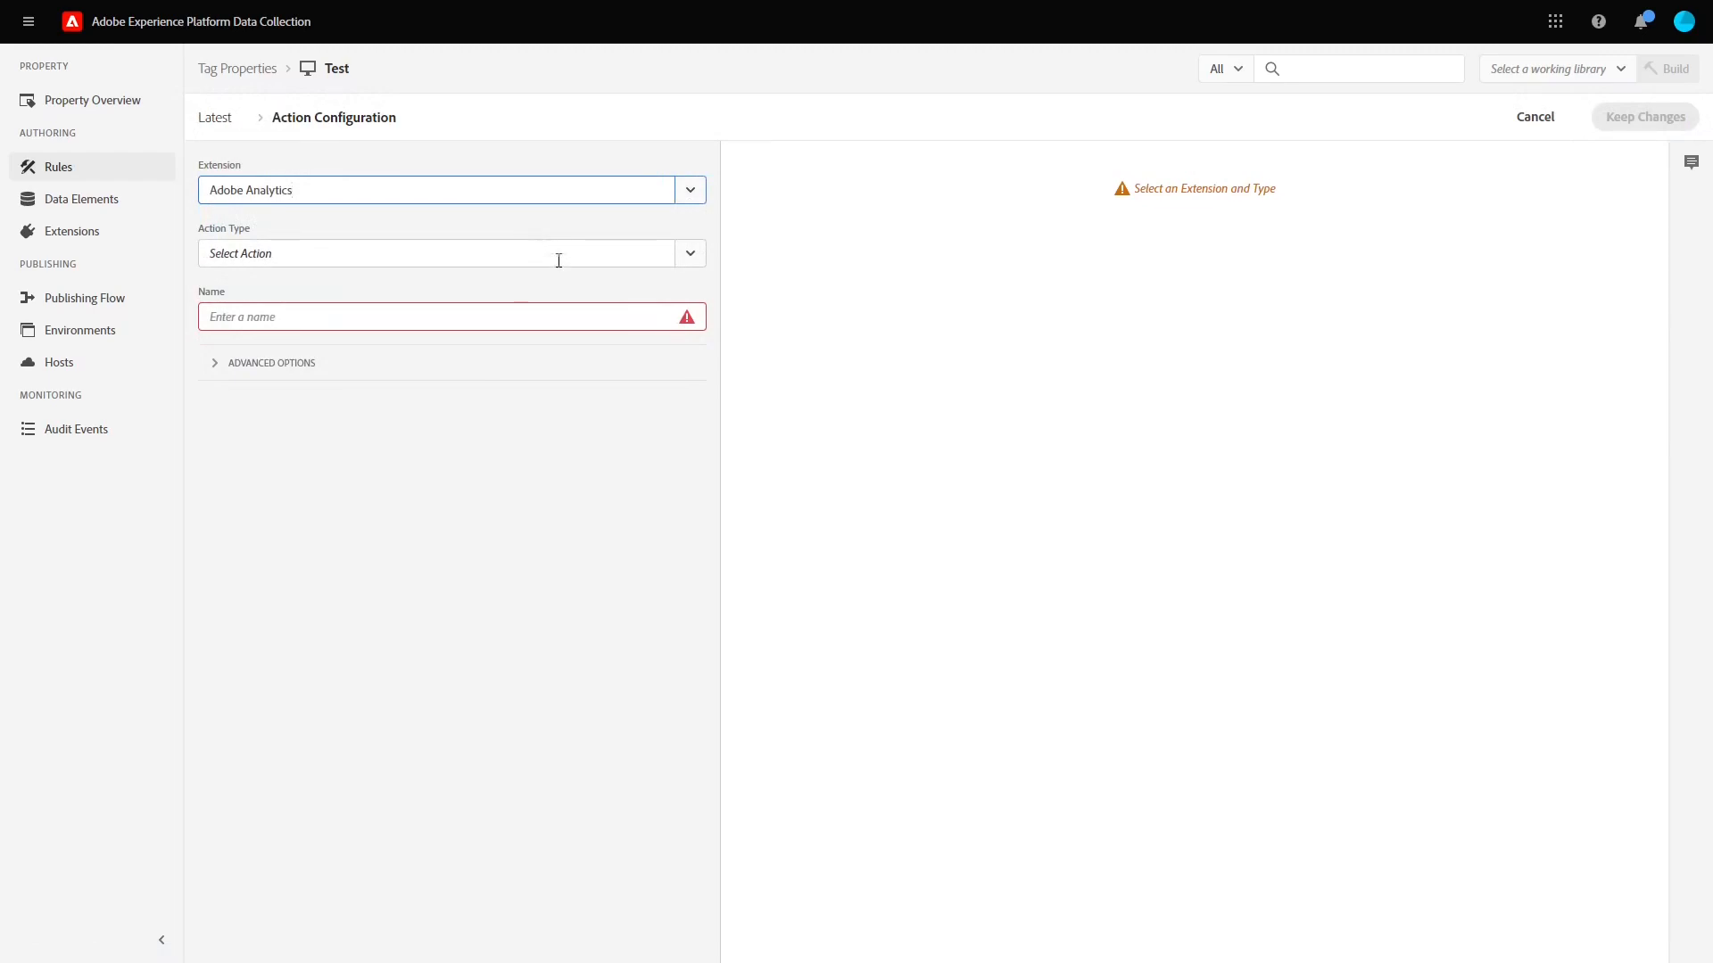
click(689, 253)
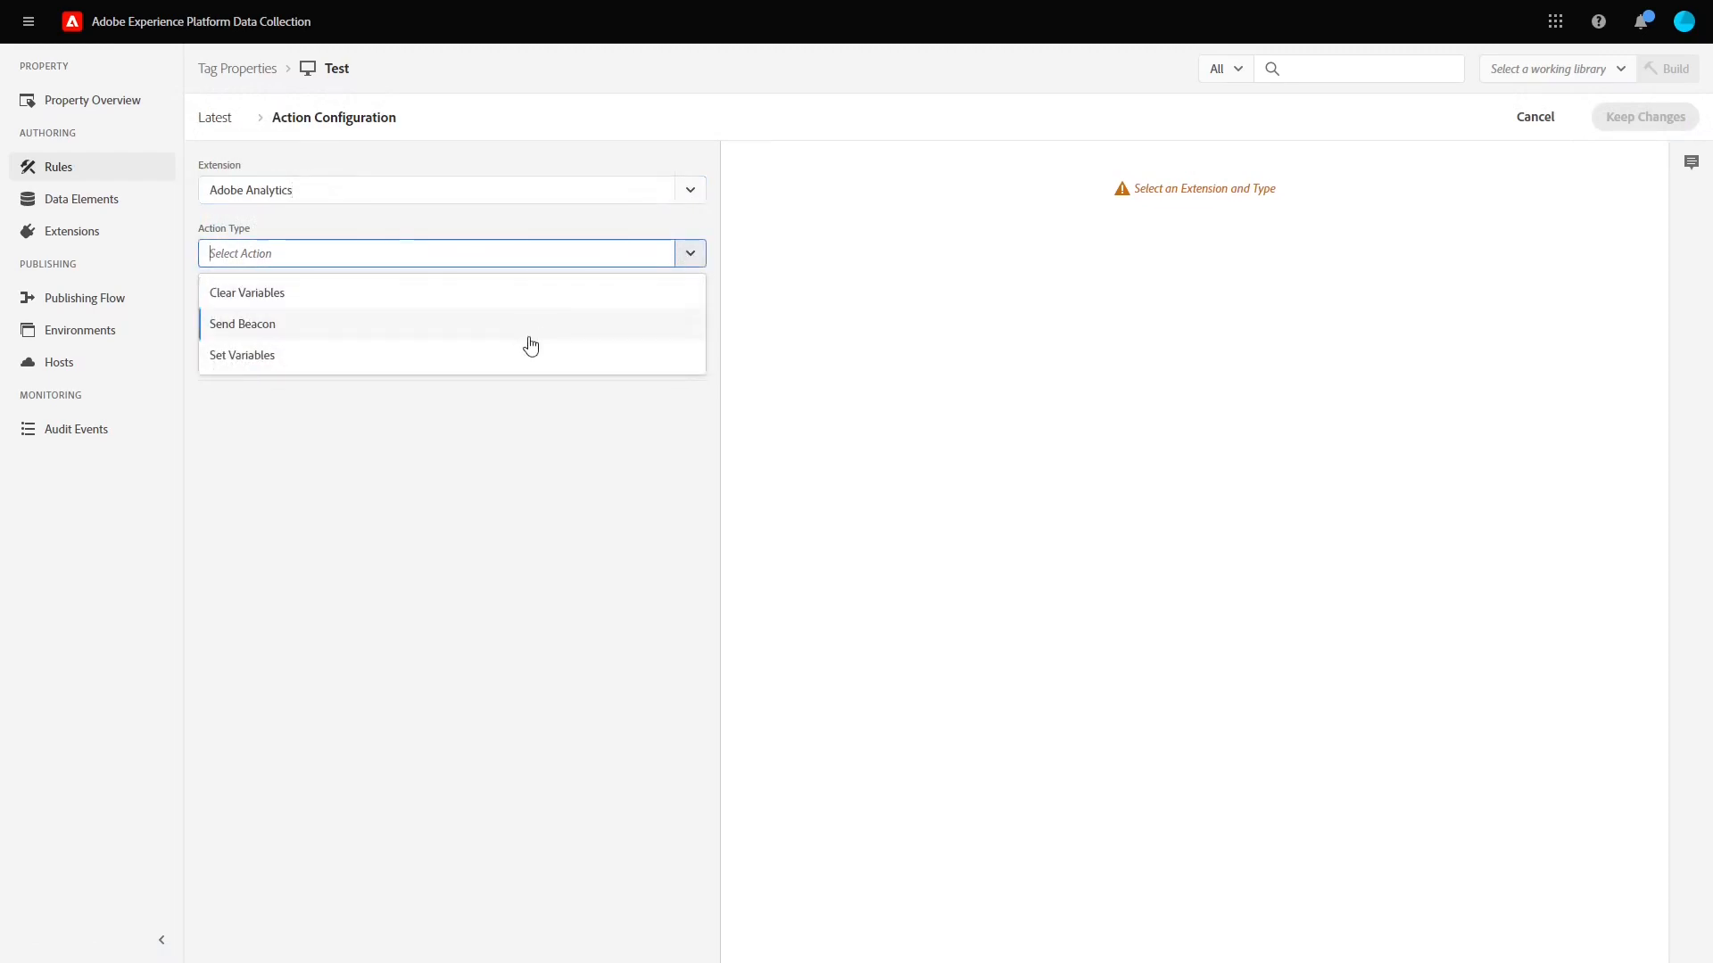
click(507, 357)
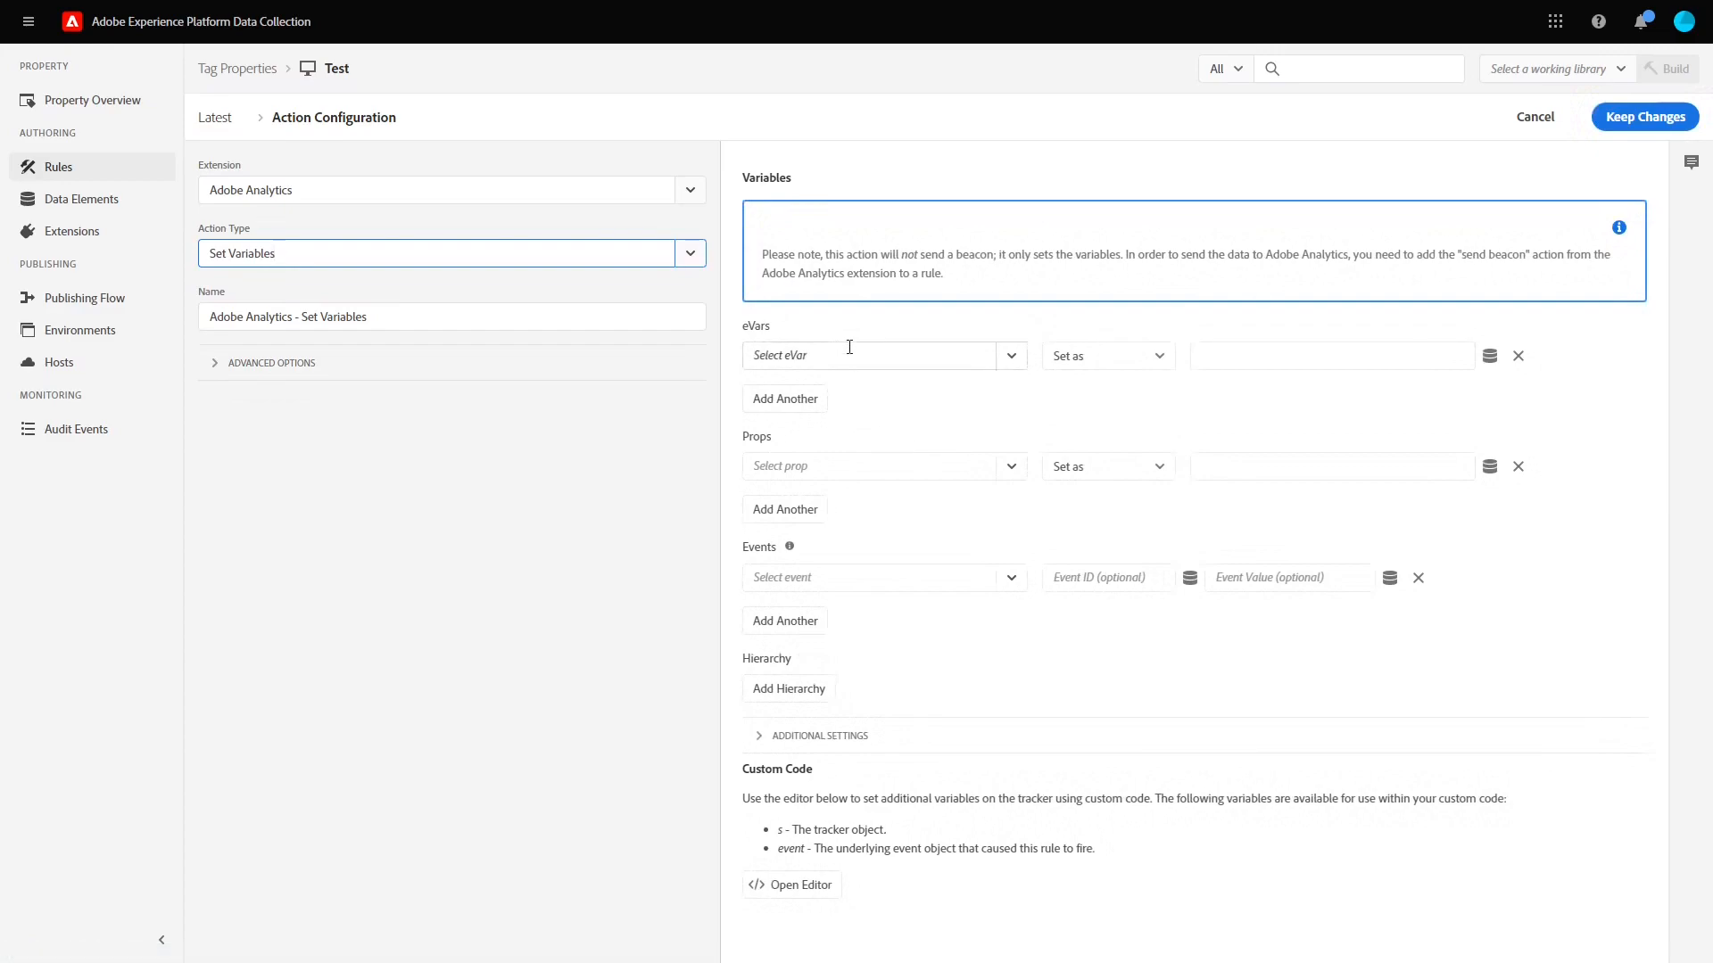
Step: Map eVar10 in the Set Variables action to the value %event.detail.video_name%
click(849, 355)
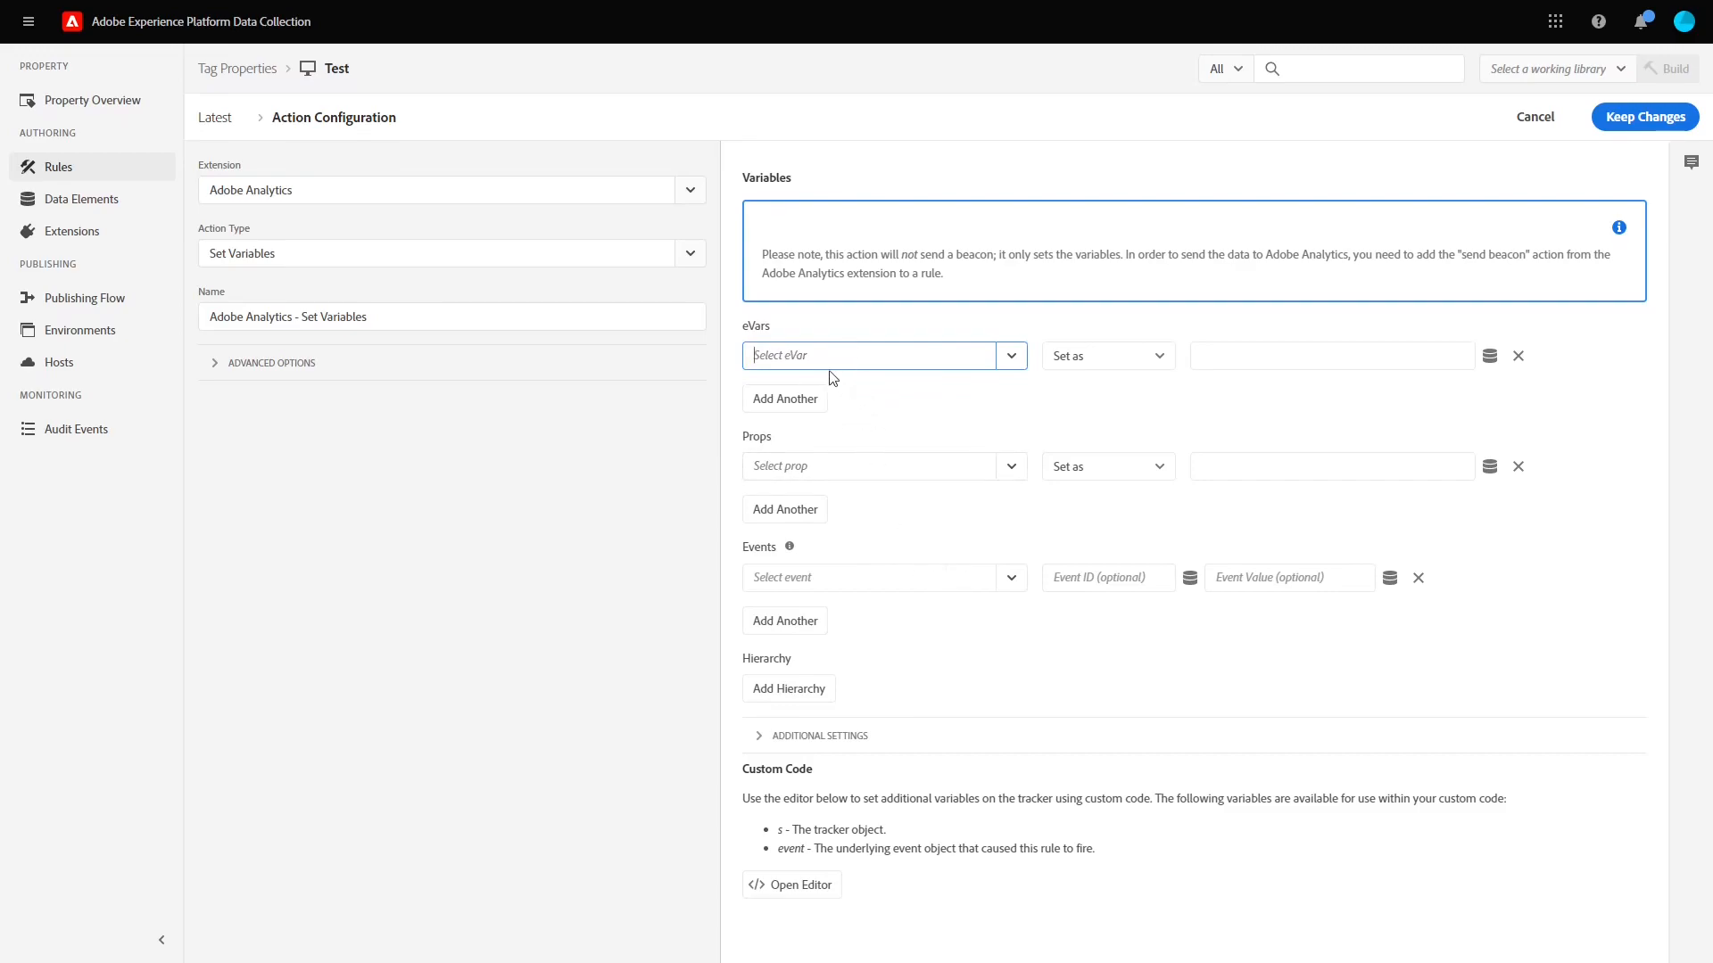
click(1012, 361)
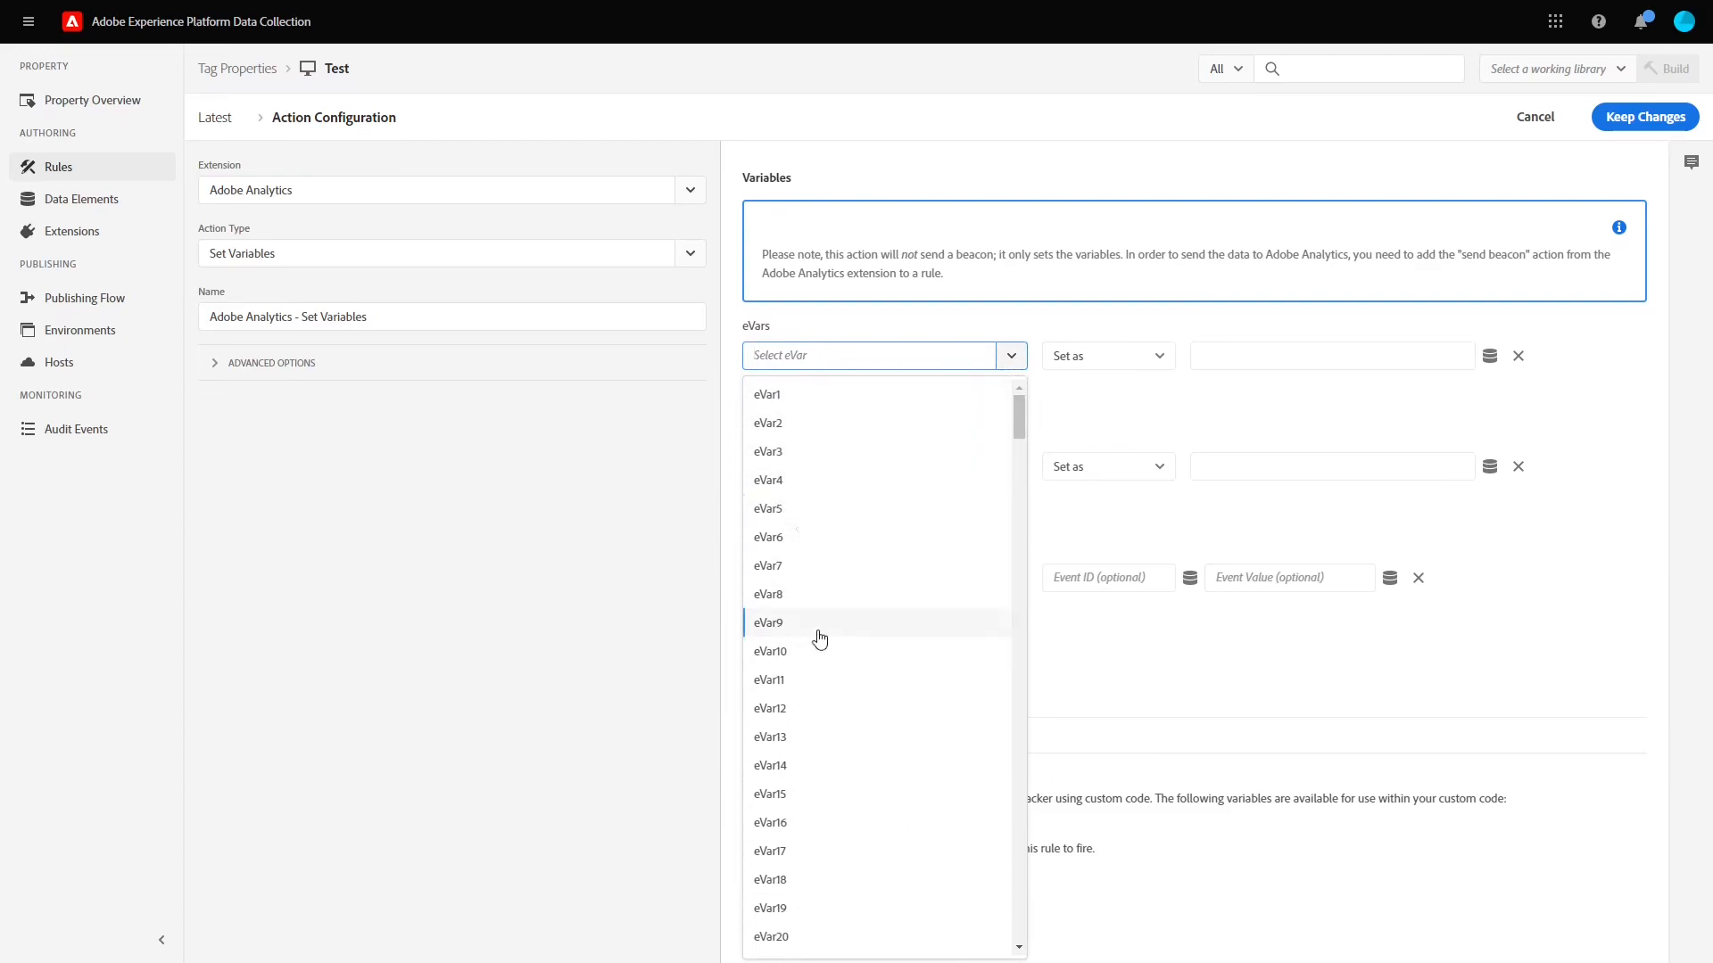
click(841, 651)
click(1211, 358)
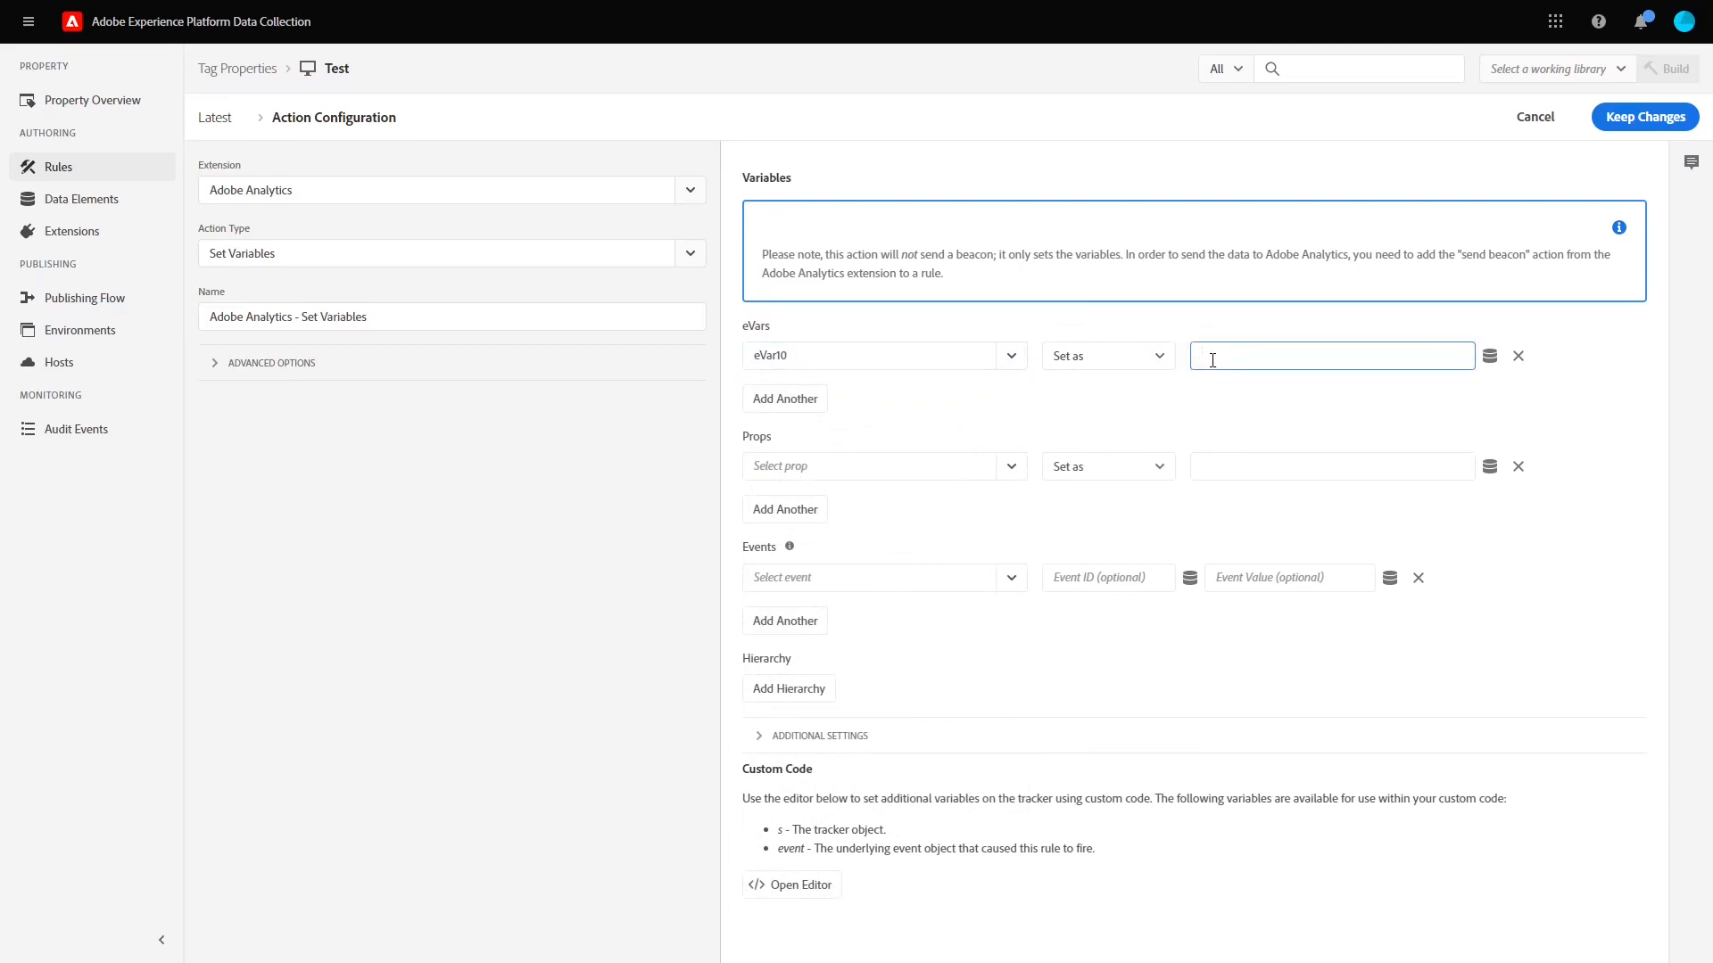
text(%event.detail)
drag(1285, 352, 1200, 344)
click(1277, 357)
text(.vig)
key(BackSpace)
text(tail.video_name%)
Step: Map prop15 in the Set Variables action to the value %event.detail.video_campaign%
click(993, 473)
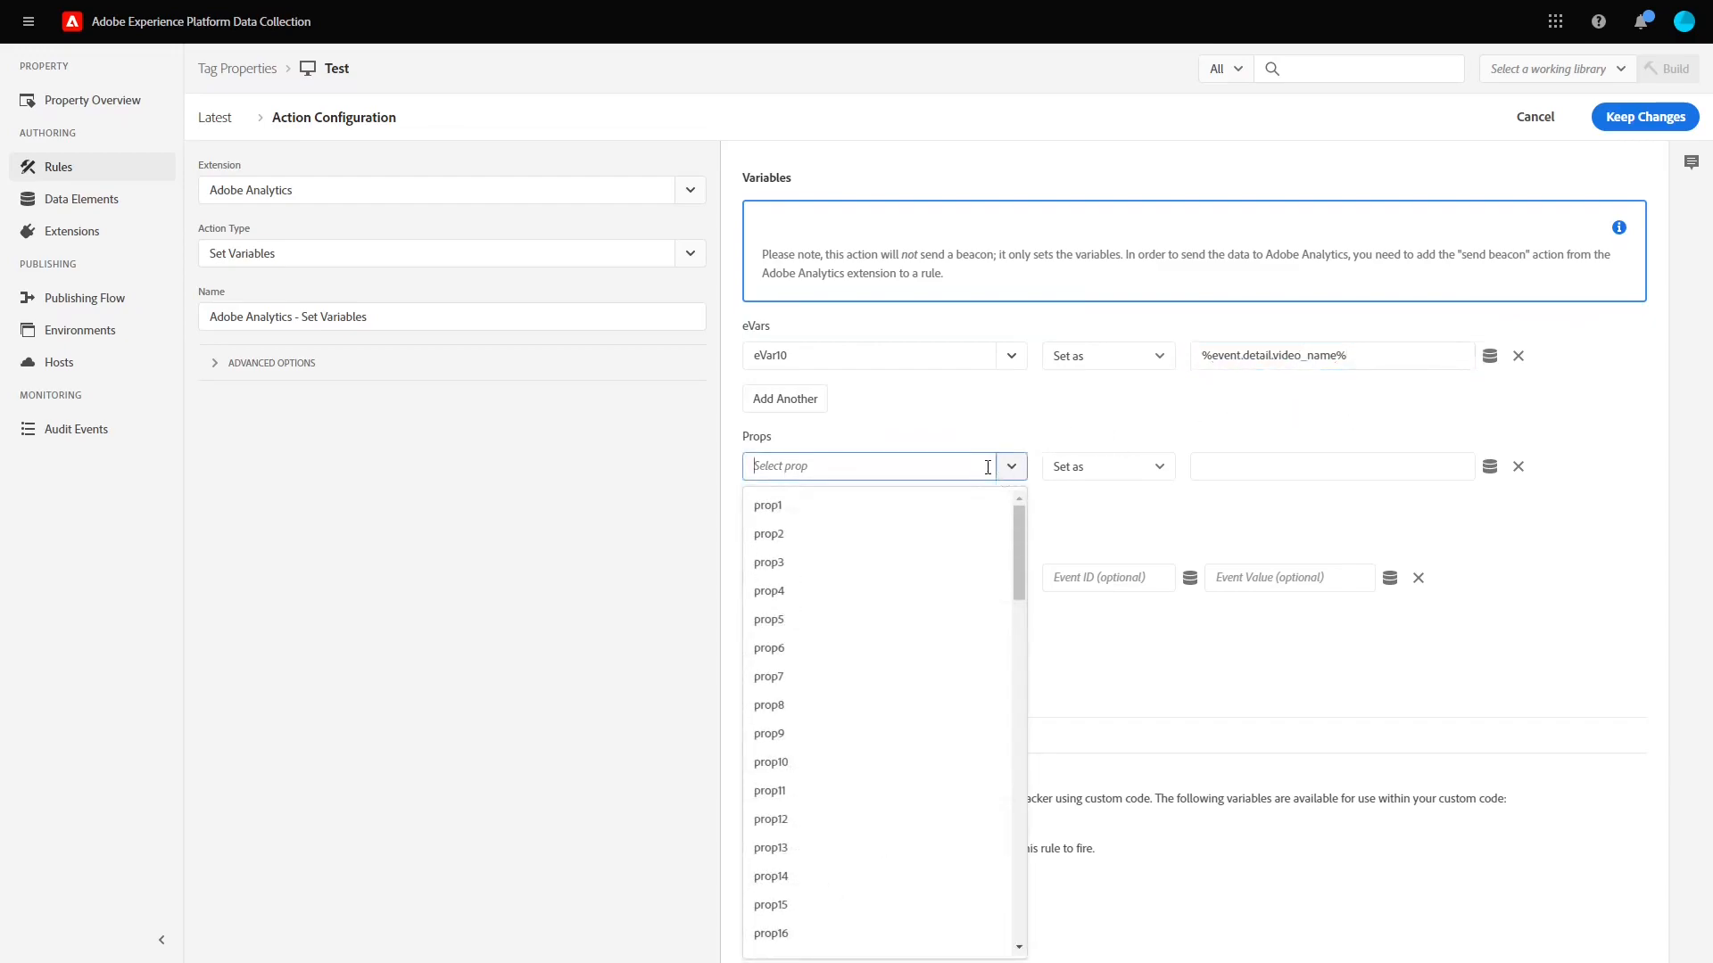
scroll(919, 792, down, 2)
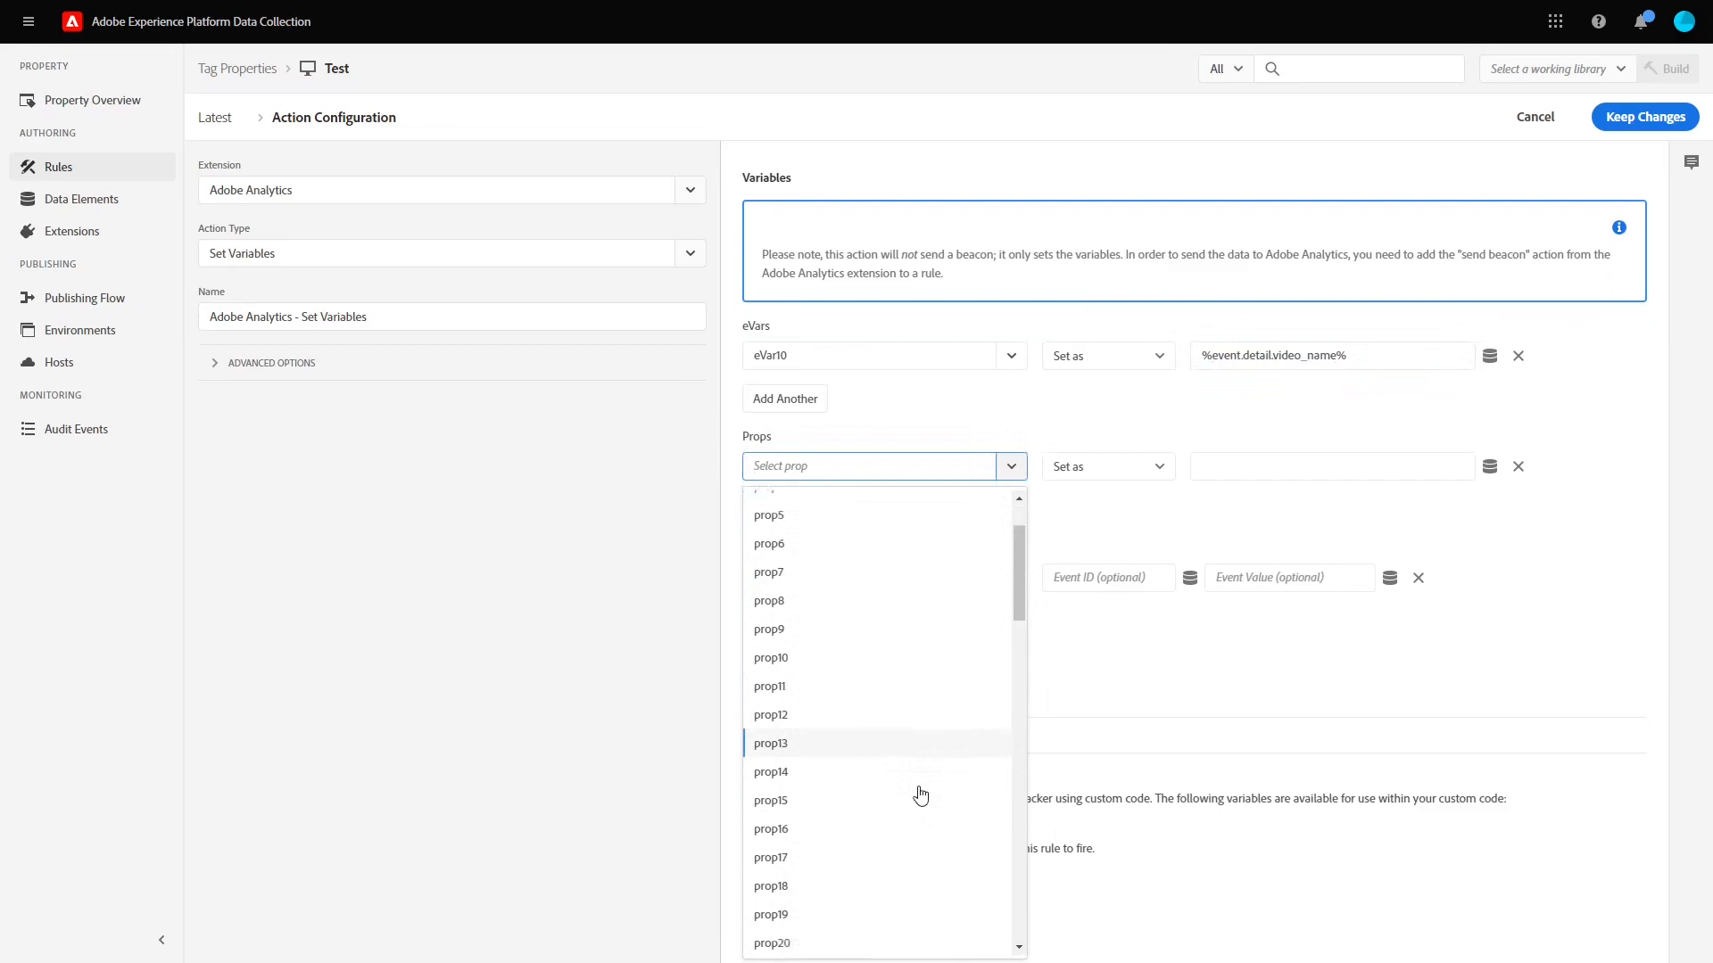
click(928, 735)
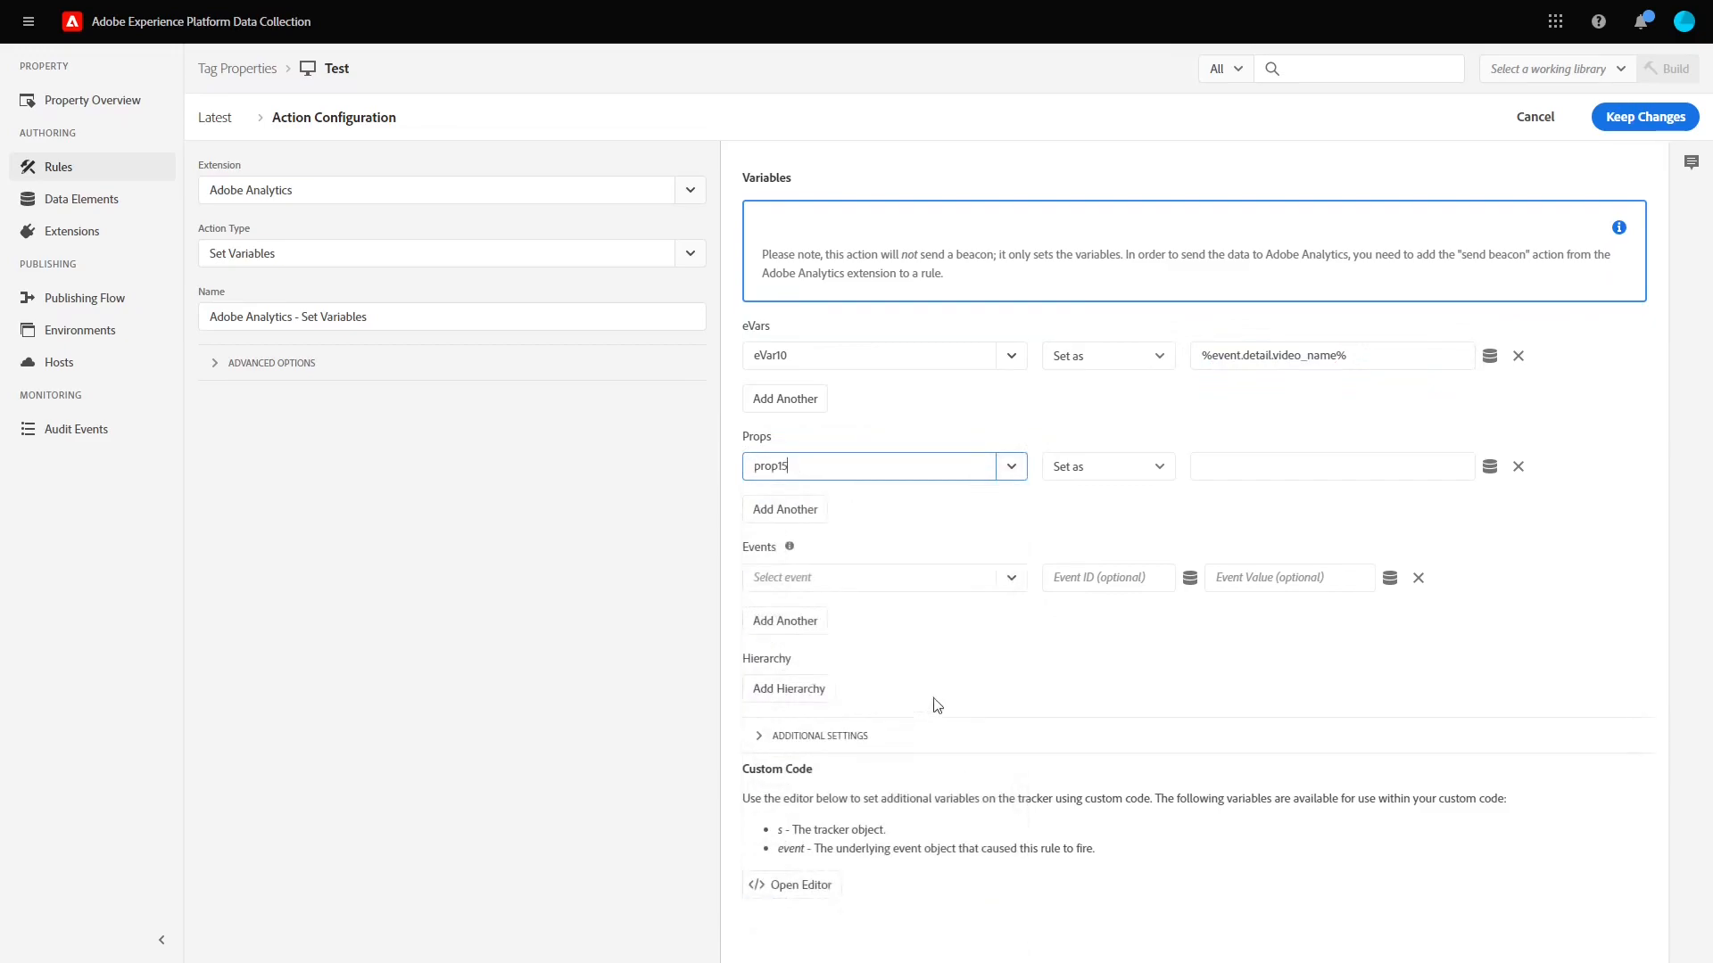
click(1229, 462)
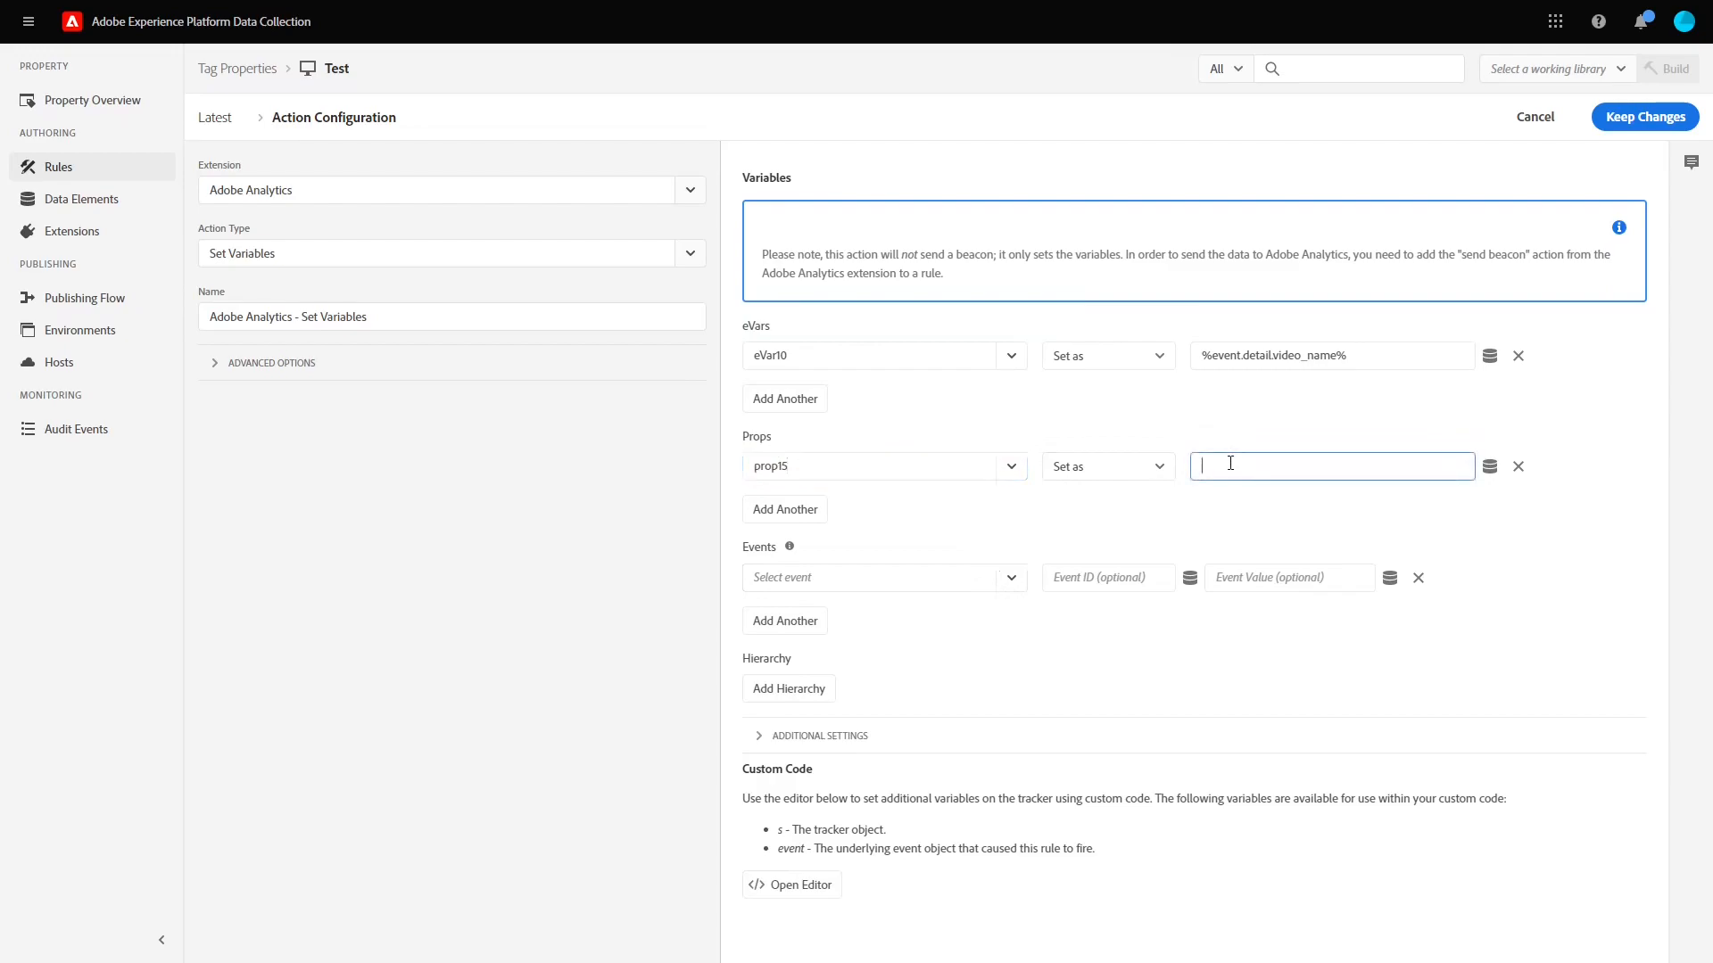
text(%event.detail.video_campaign%)
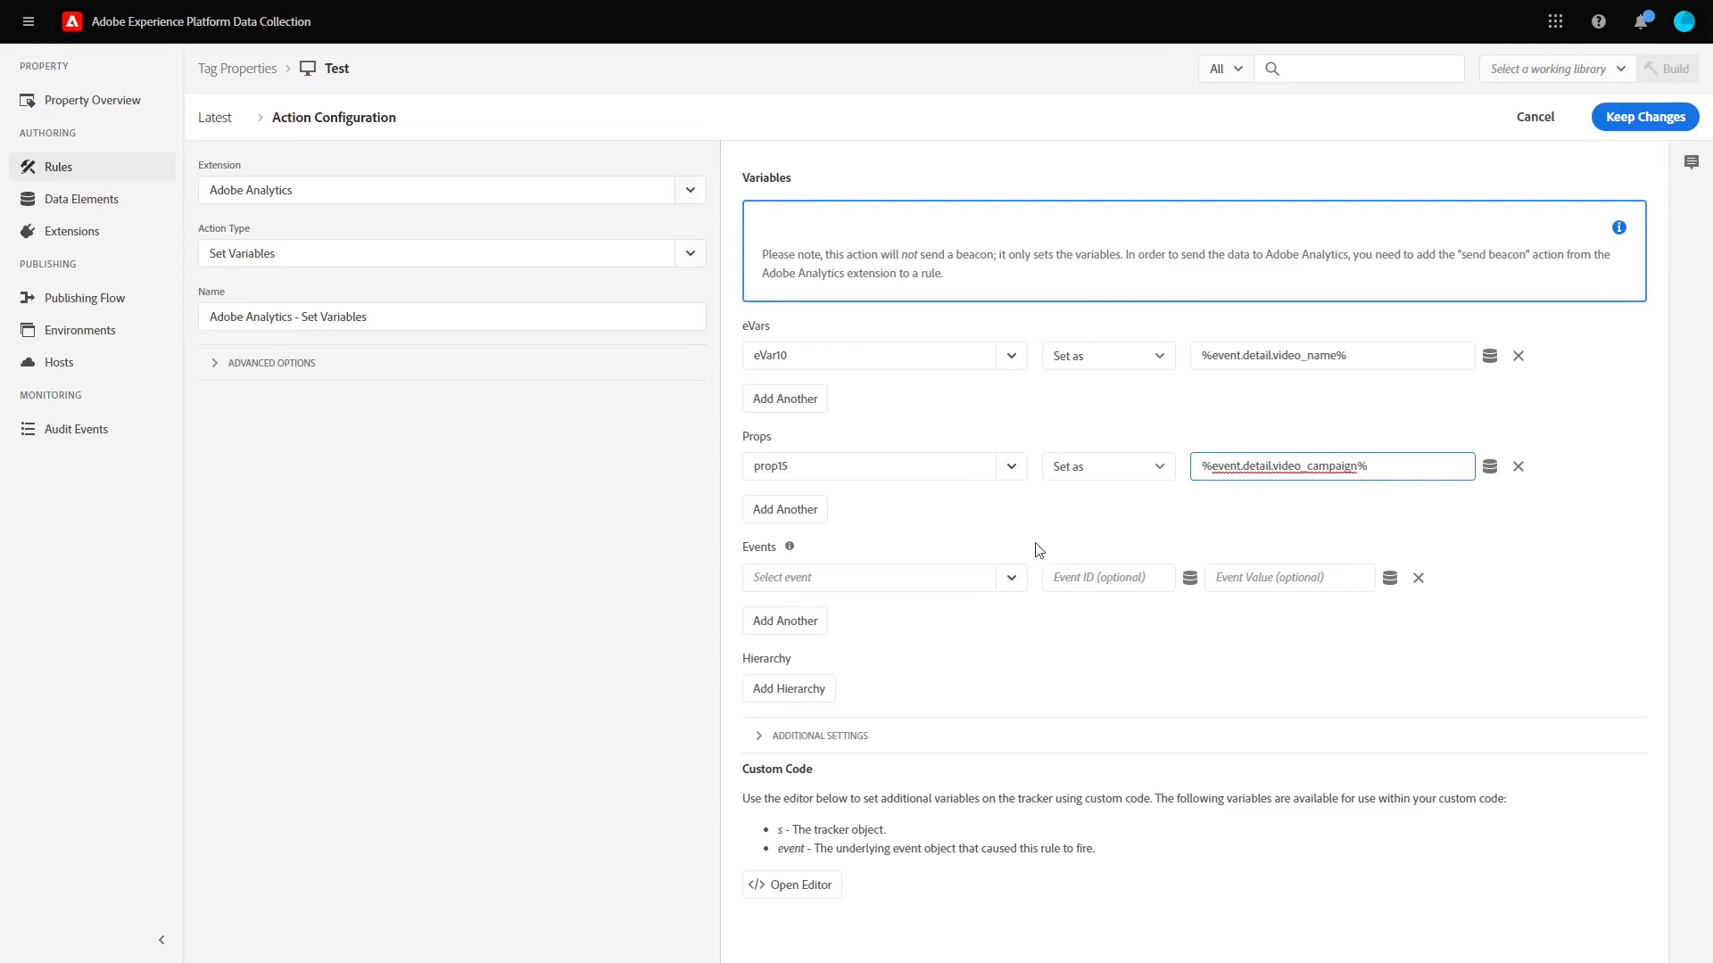
Step: Choose an analytics event for the Set Variables action from the available numbered events
click(1011, 577)
scroll(982, 688, down, 8)
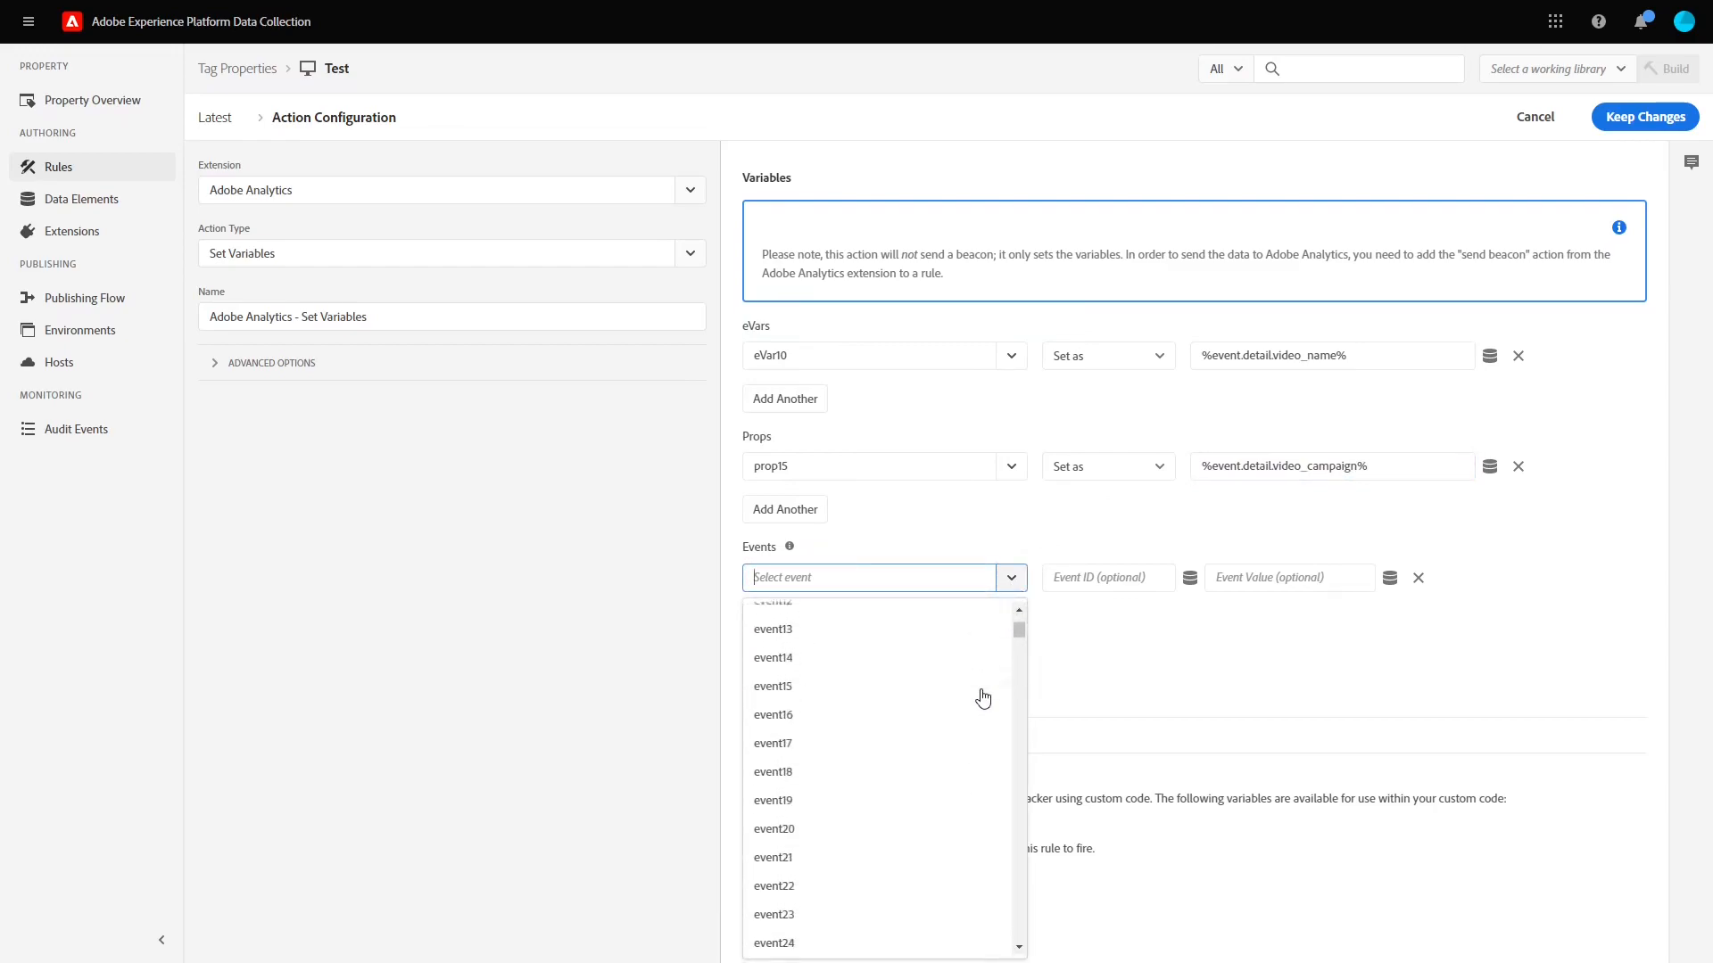
click(964, 729)
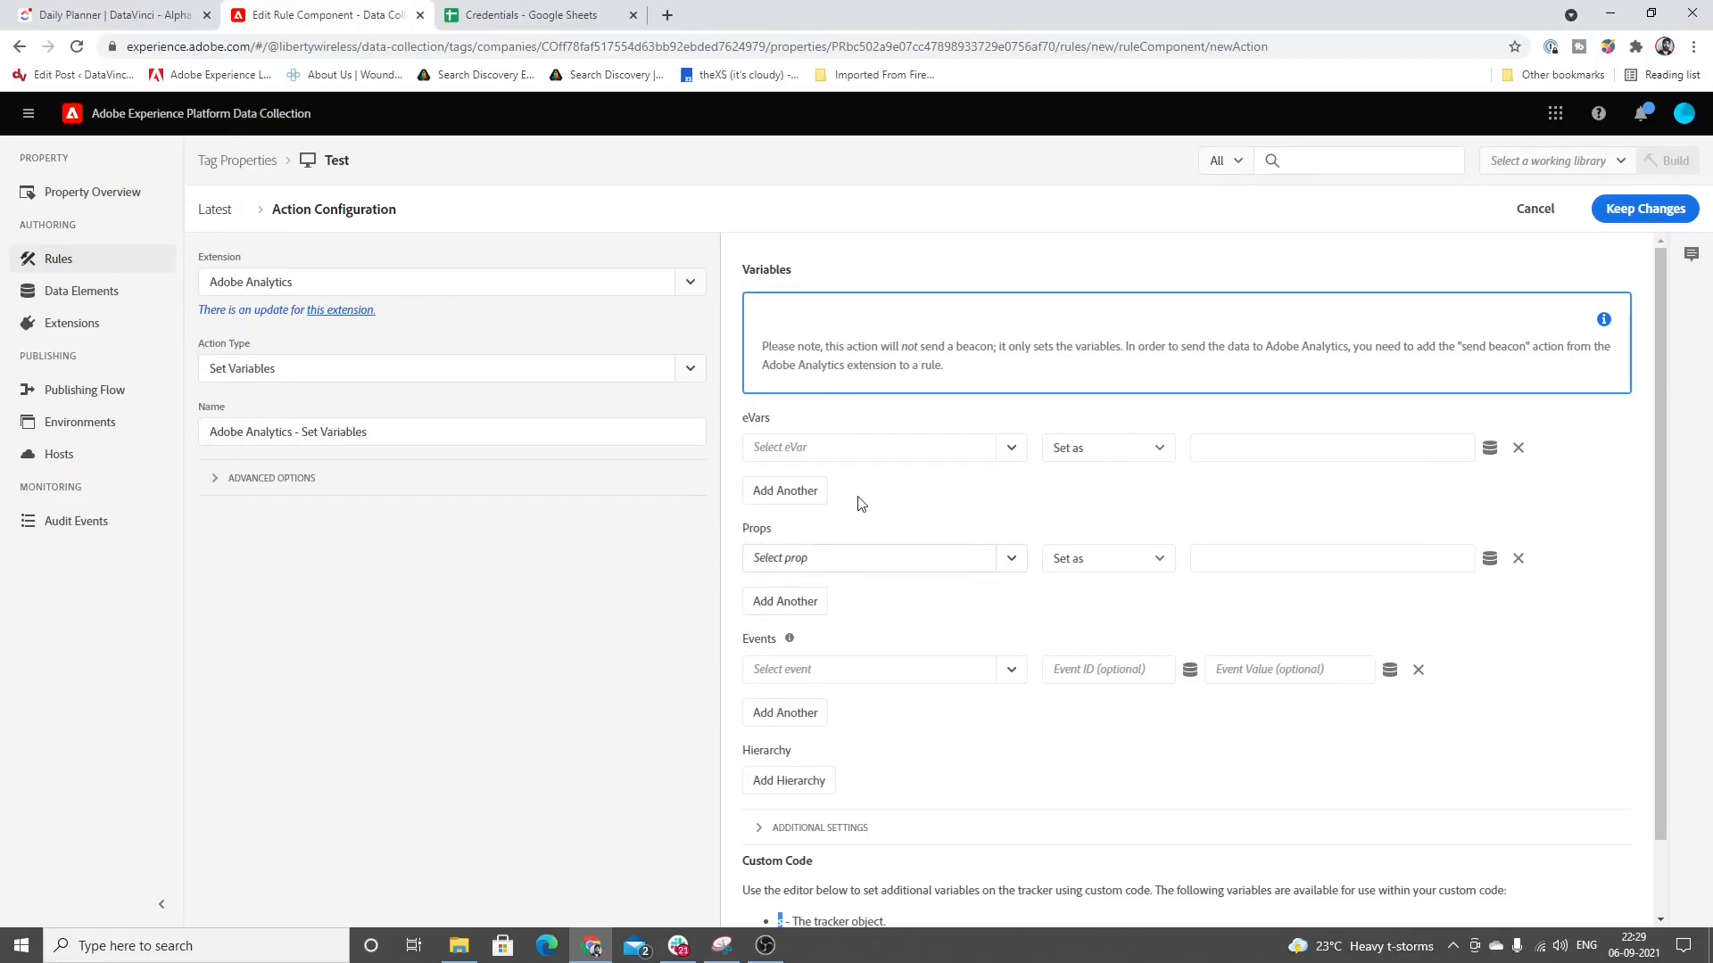
Step: Examine the Set Variables form, including its eVars, props and events, the expanded additional settings and the custom code section
scroll(861, 499, down, 1)
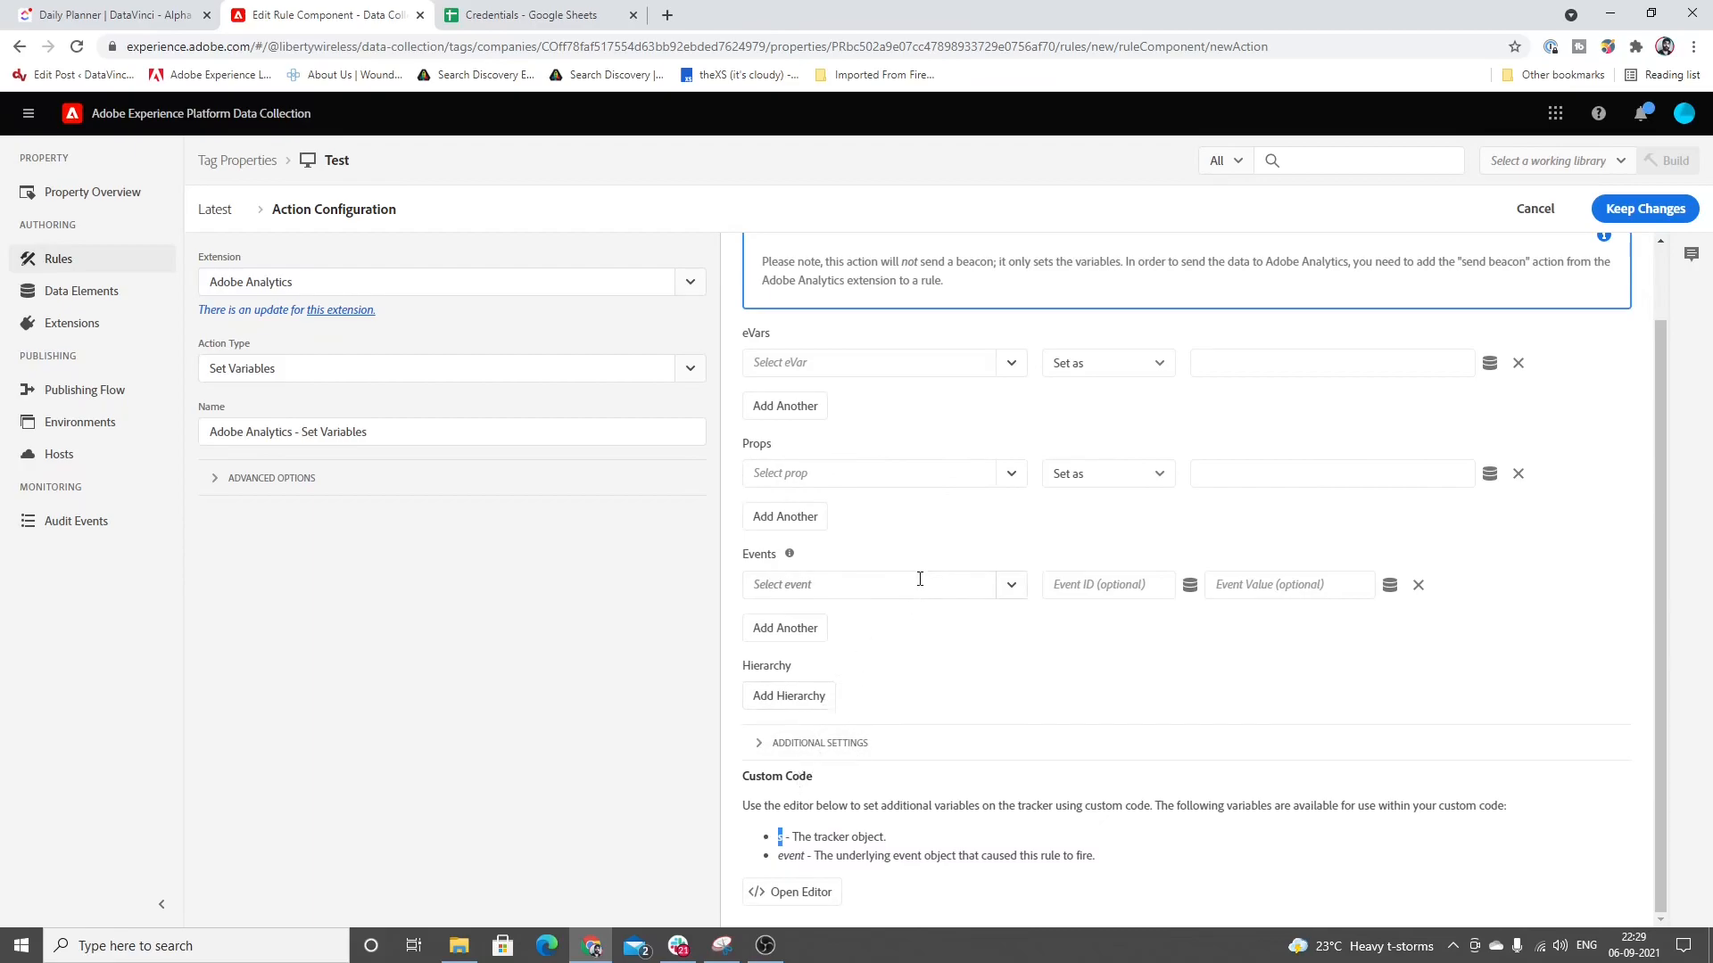
scroll(920, 580, up, 1)
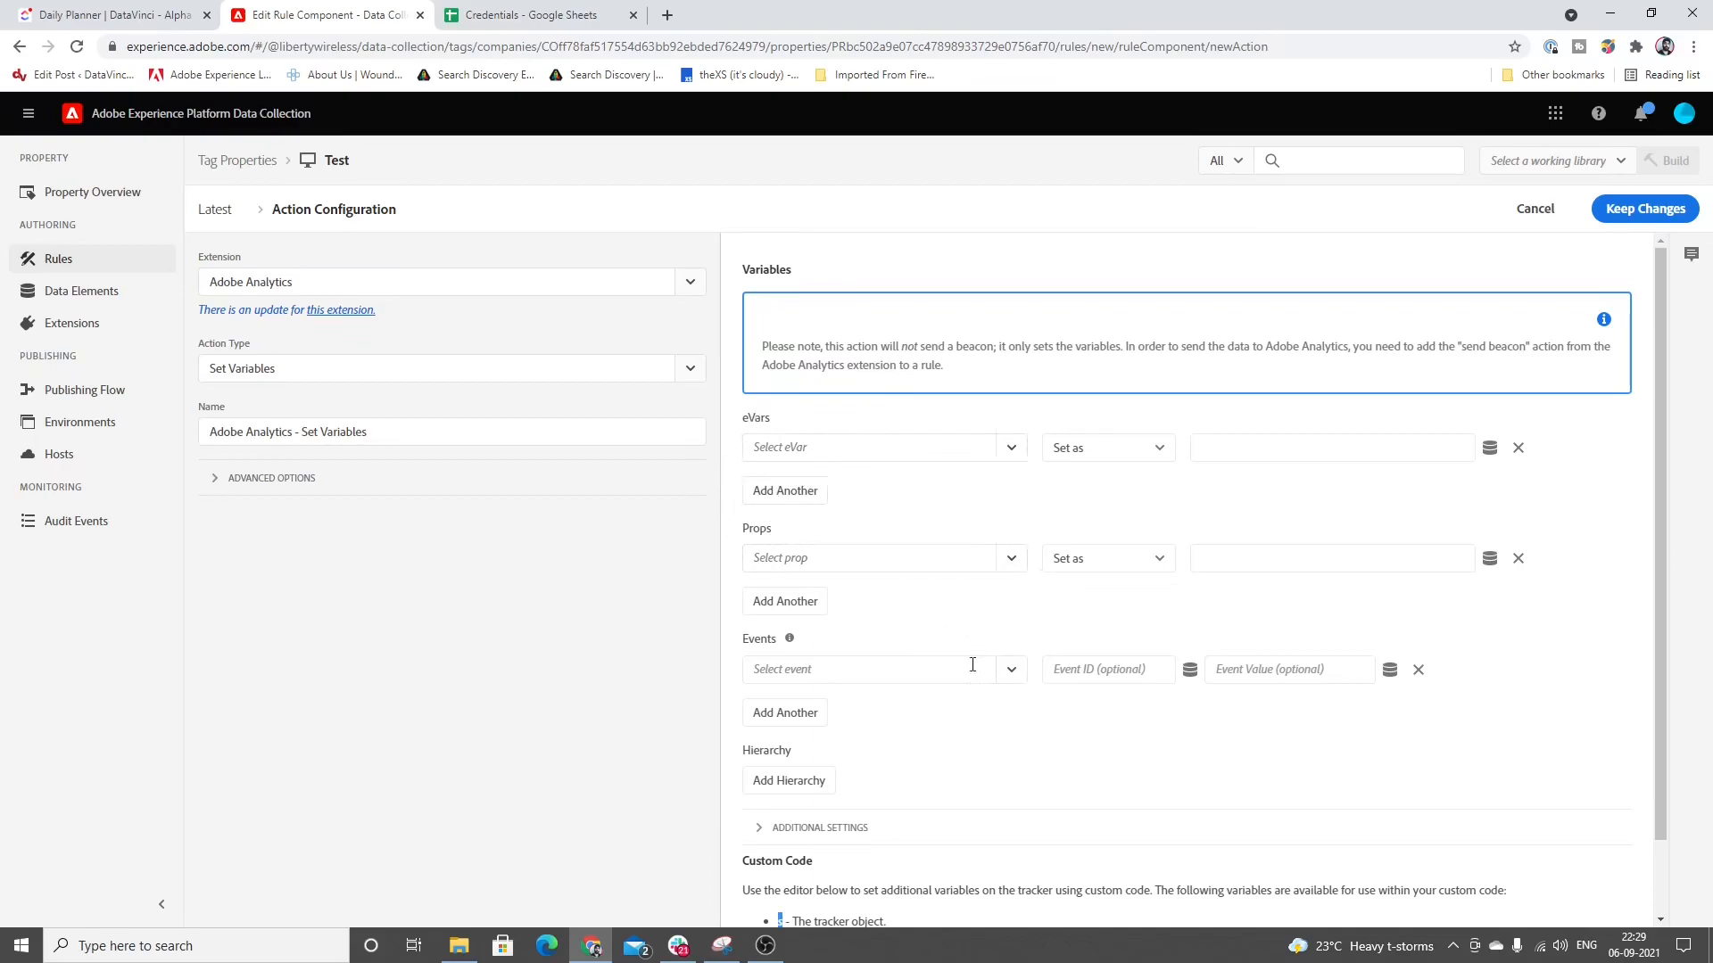
scroll(969, 669, down, 1)
click(939, 735)
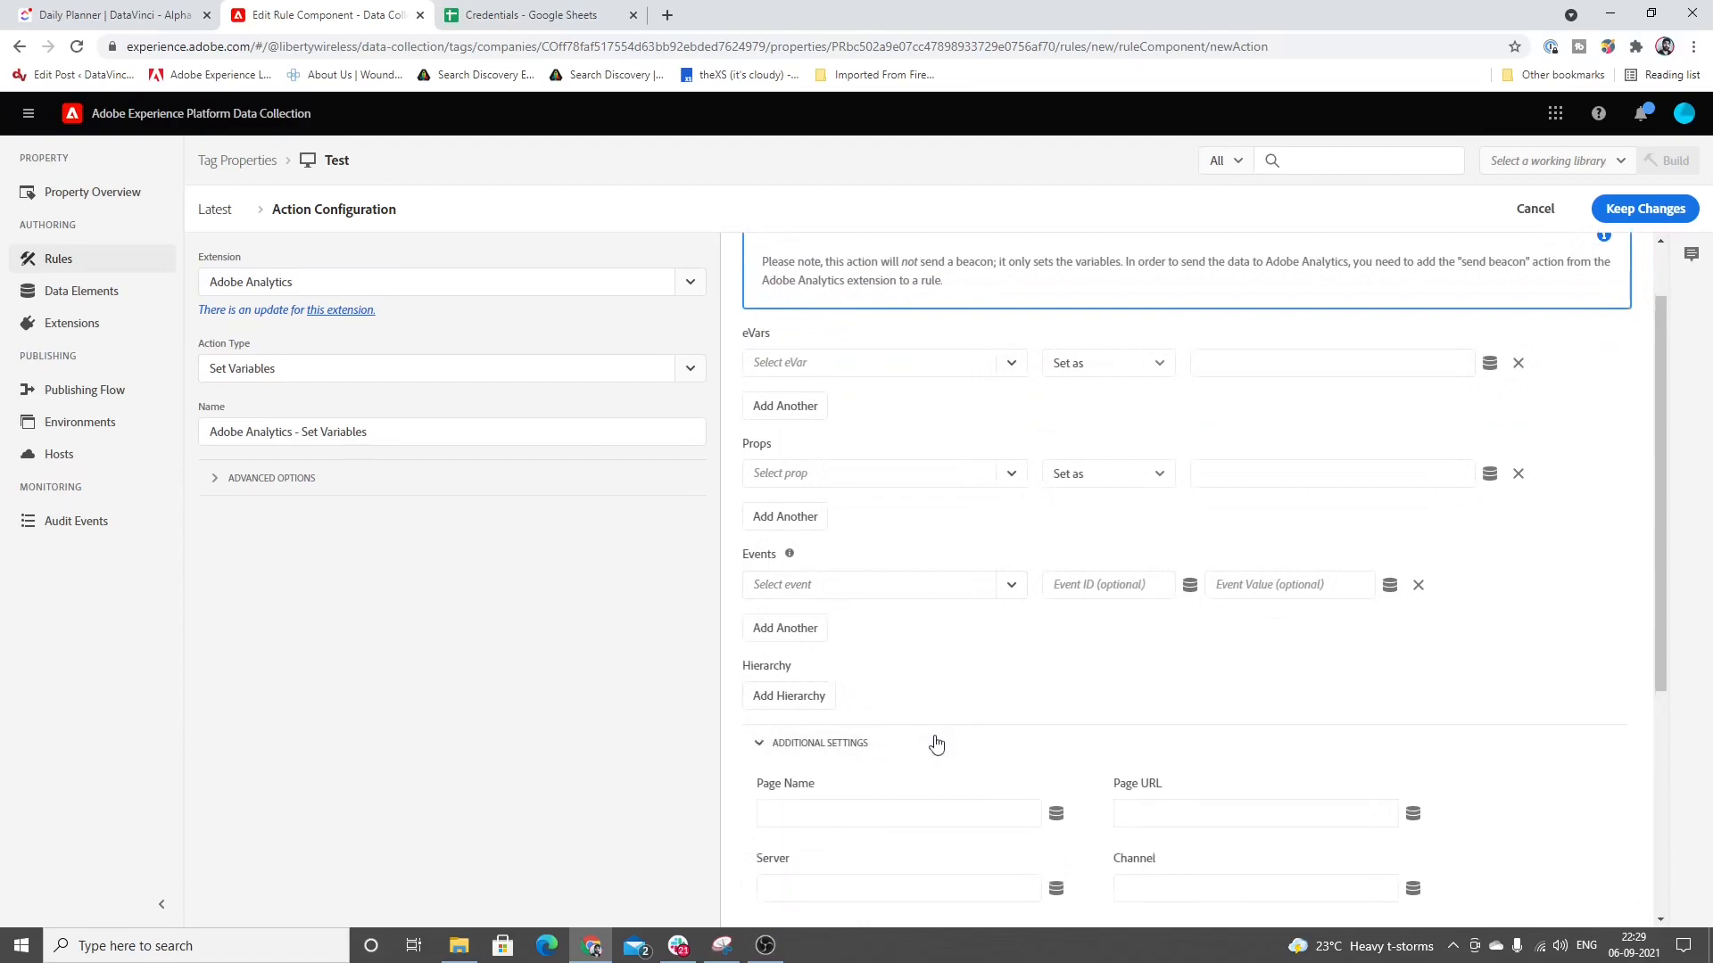
scroll(940, 669, down, 3)
scroll(945, 652, down, 2)
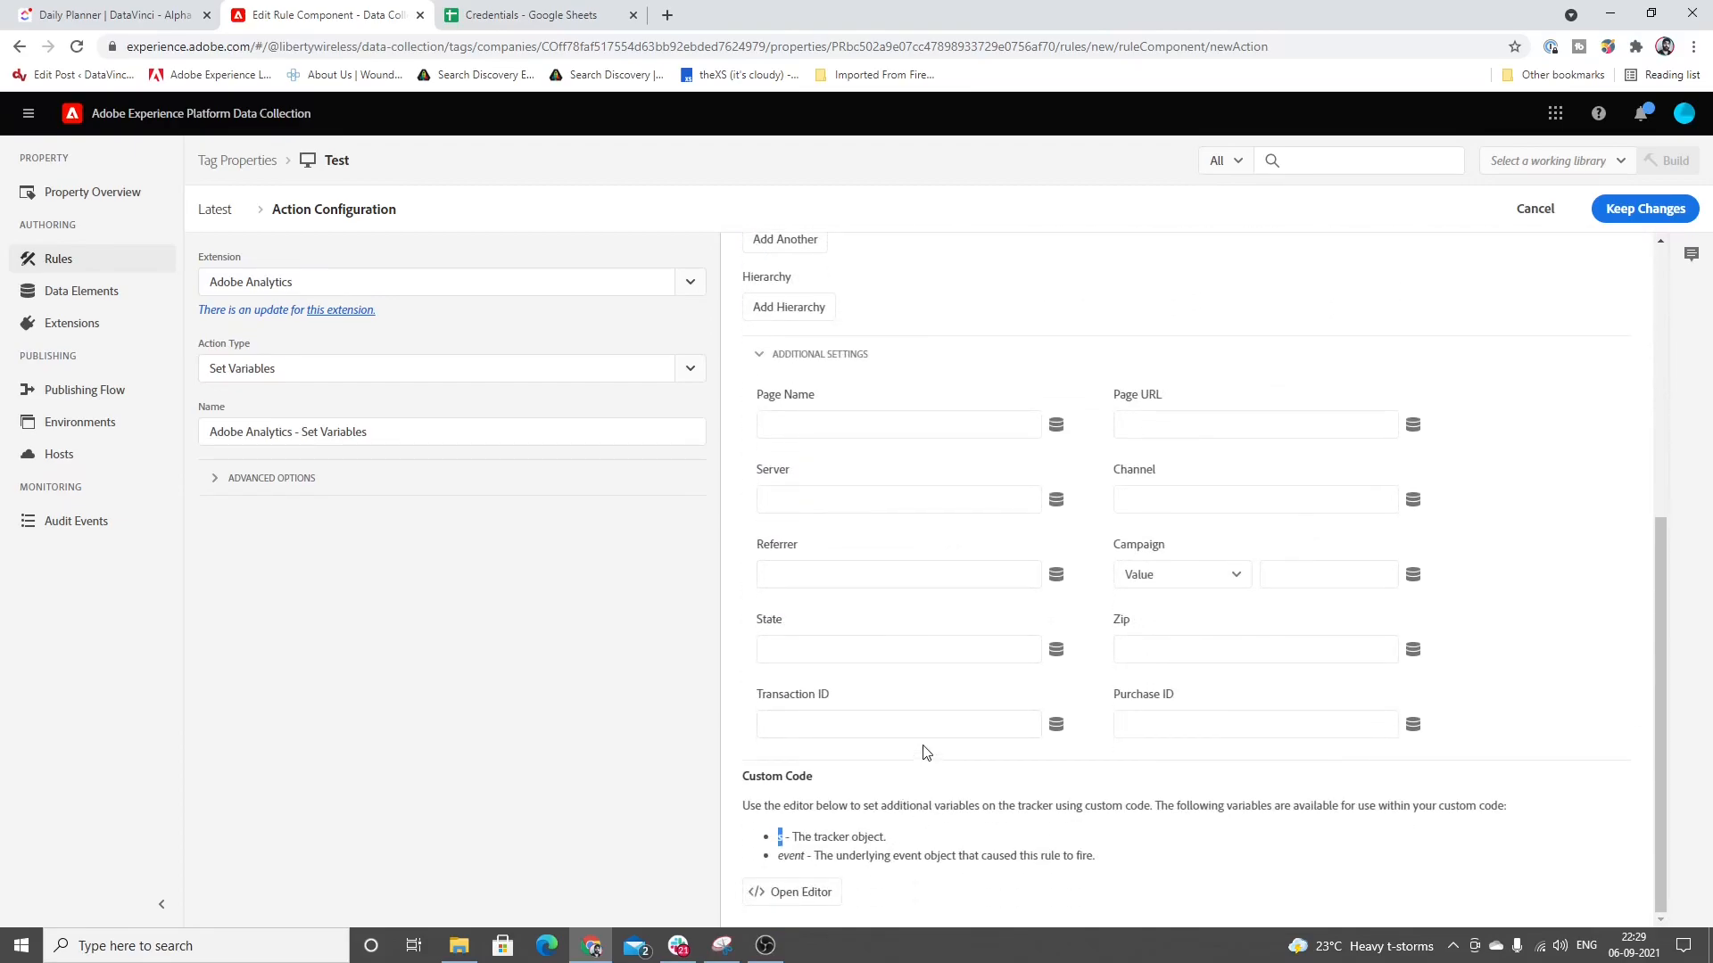
scroll(929, 709, up, 5)
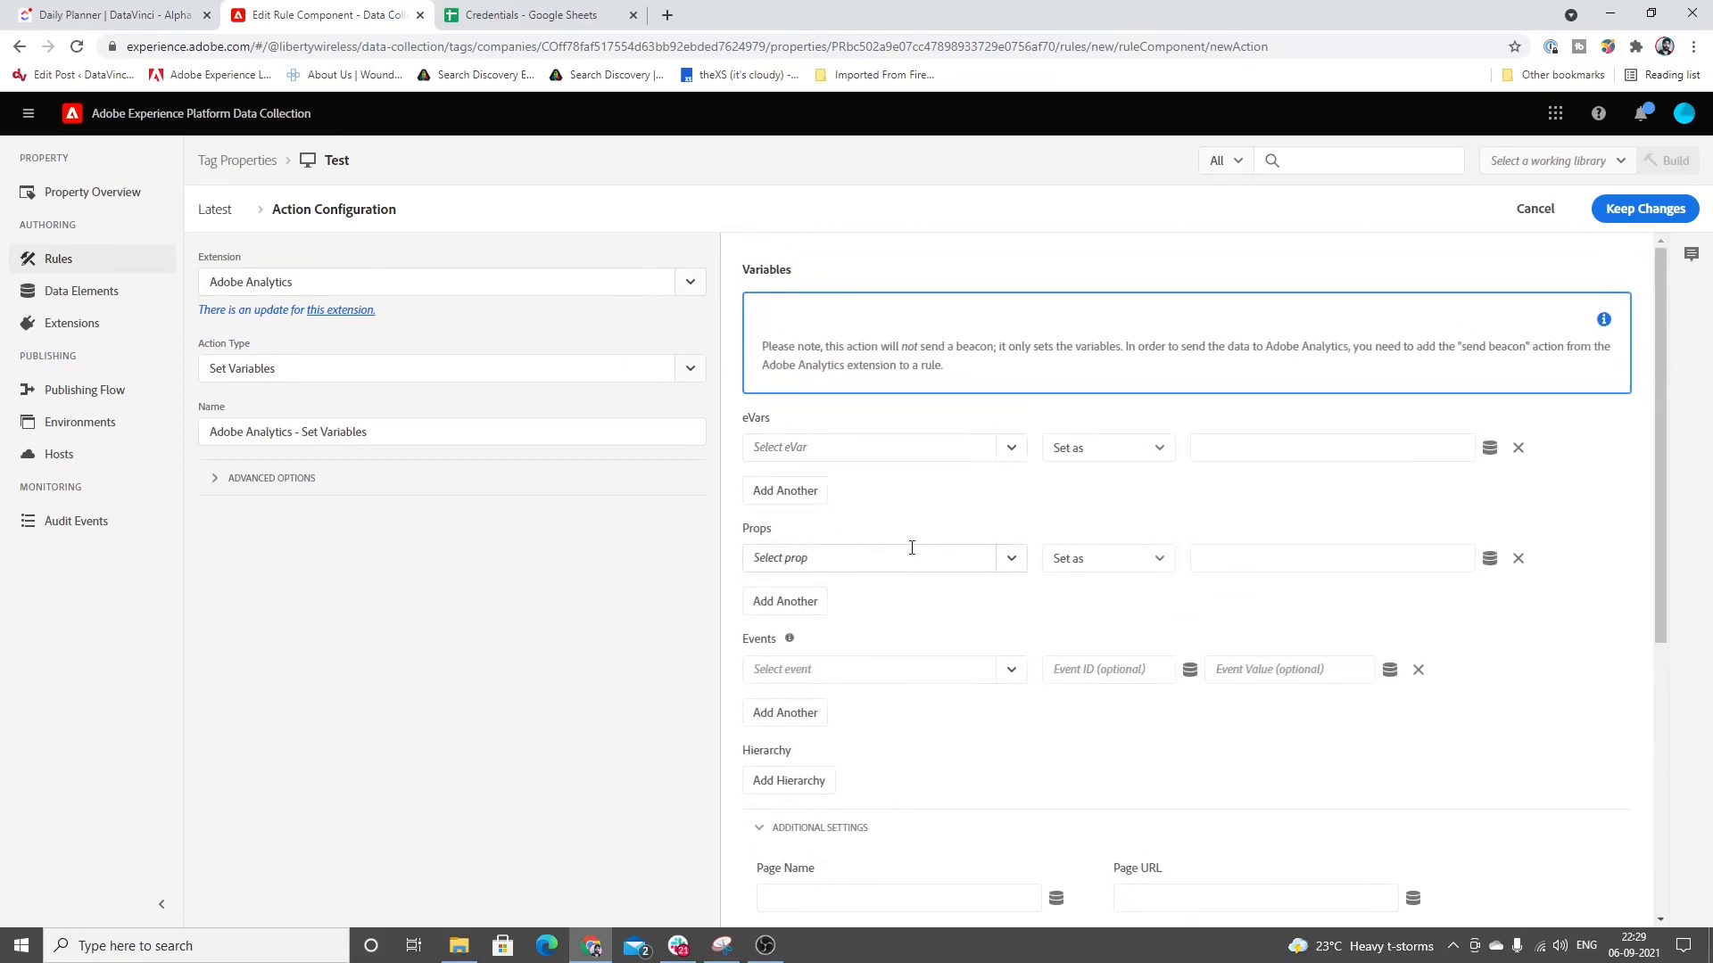
scroll(922, 501, down, 5)
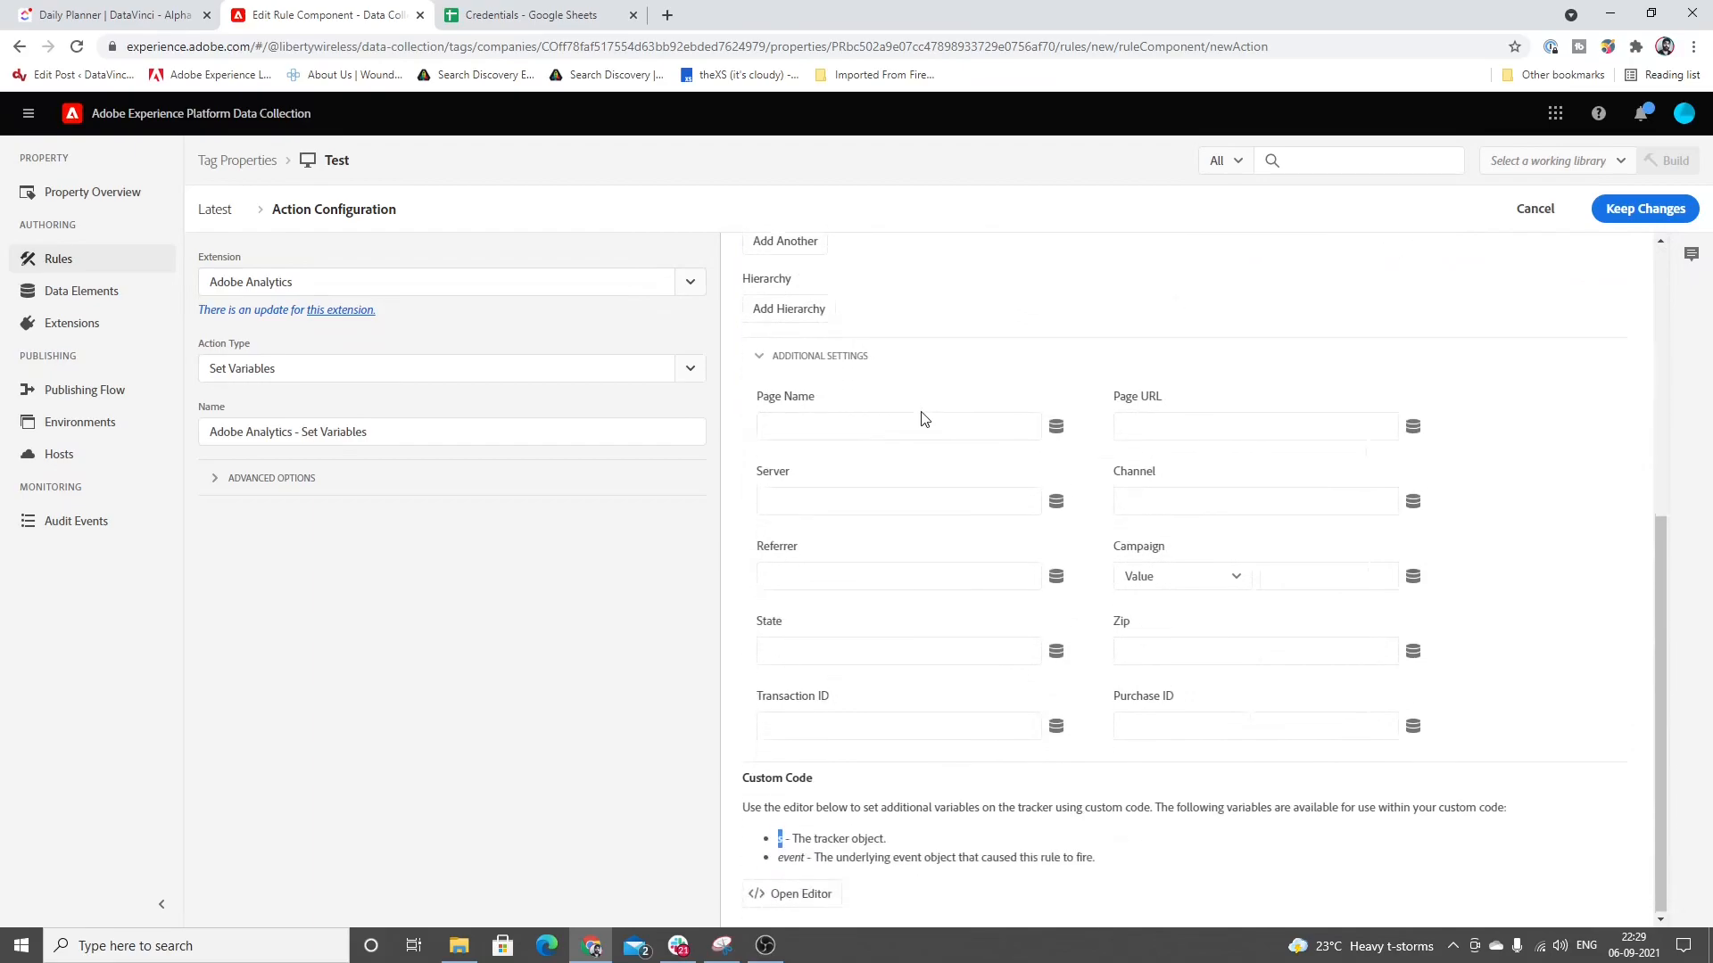
scroll(941, 498, up, 1)
scroll(942, 497, down, 1)
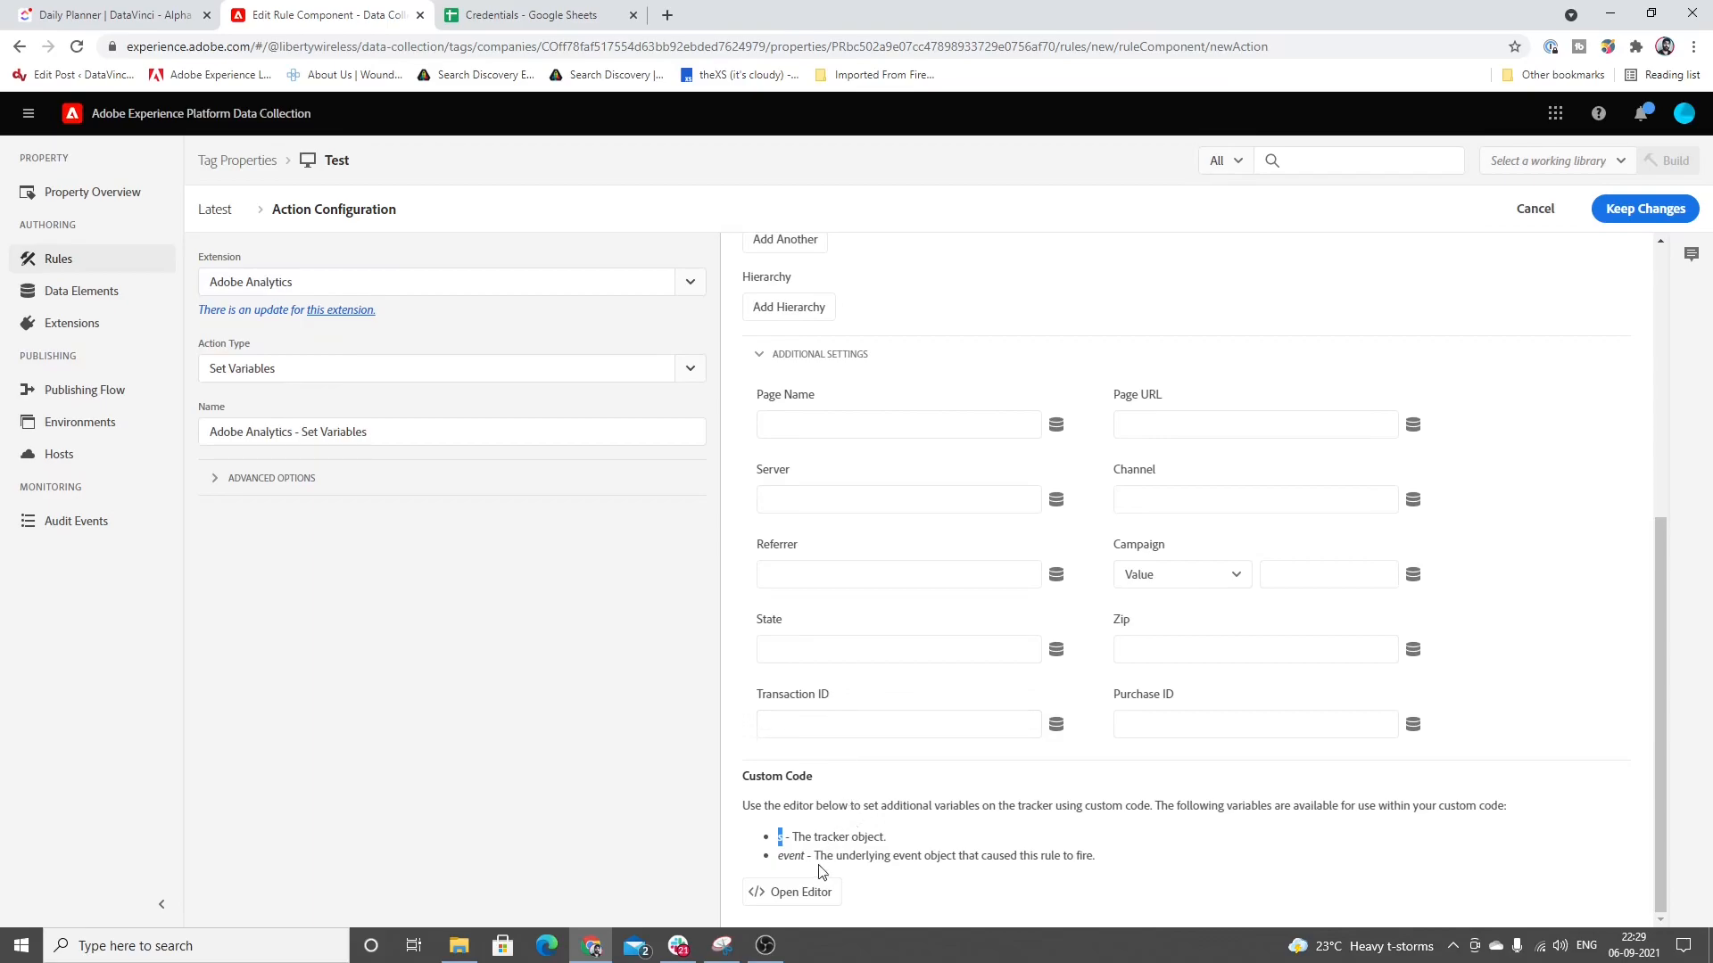
Step: Open the action's custom code and change the assigned variable from prop to eVar so it reads s.eVar42=event.detail.video_name;
click(793, 892)
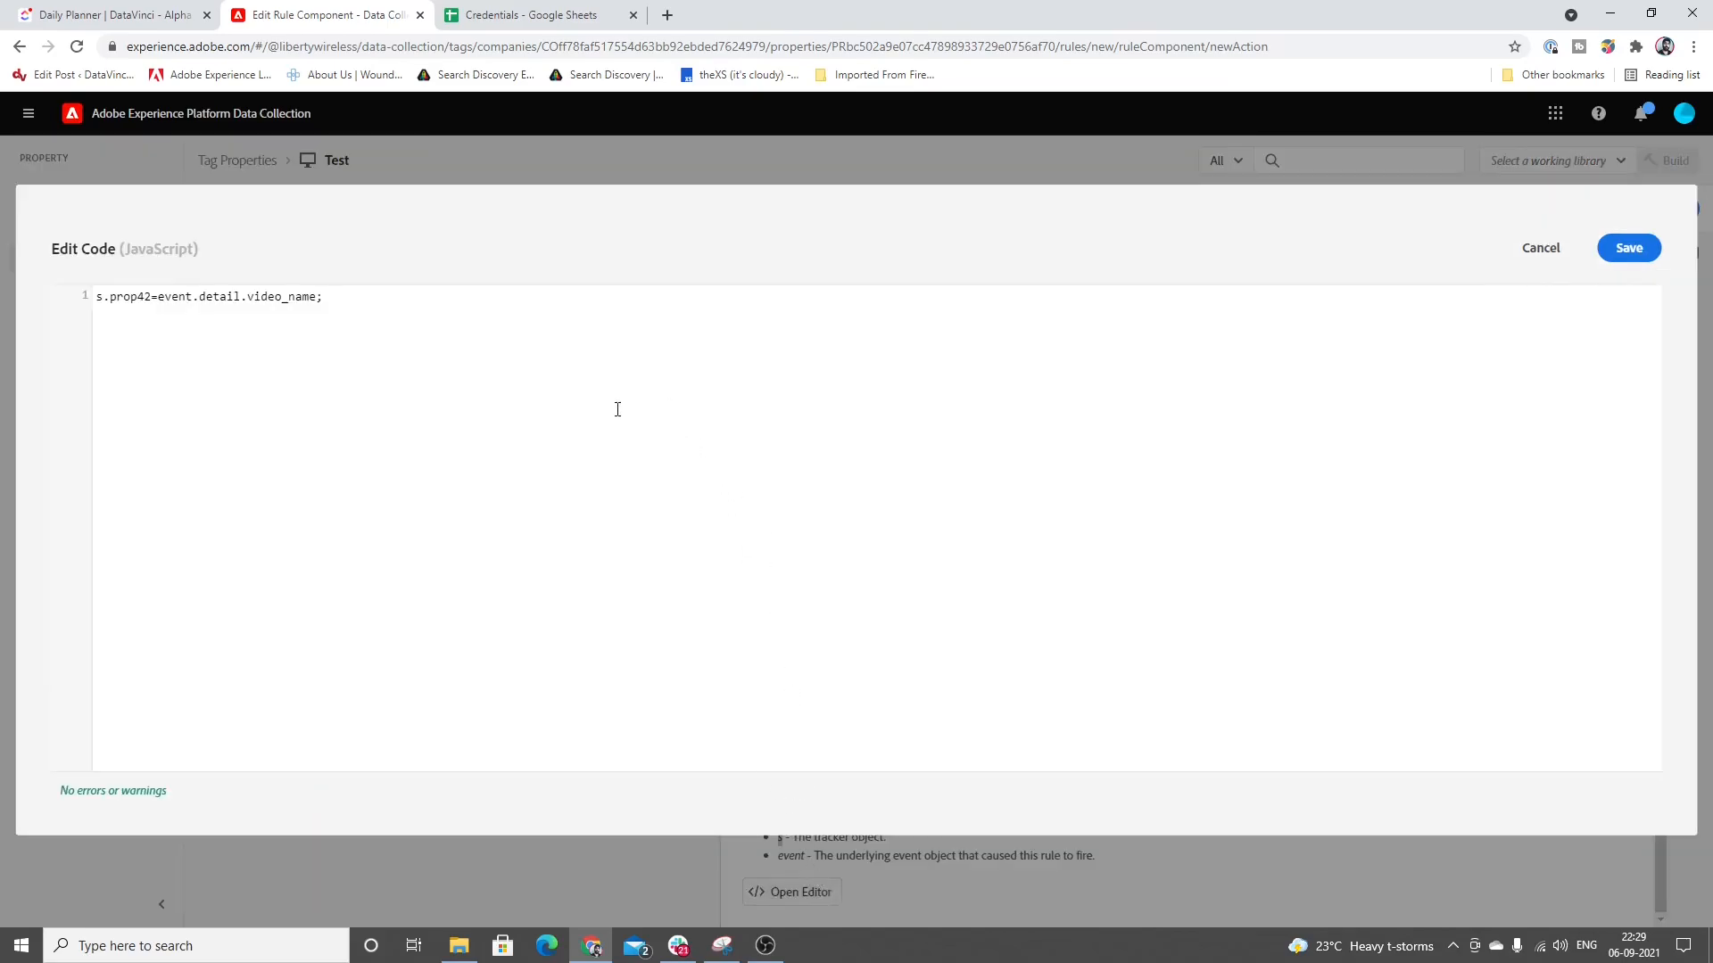
key(ctrl+a)
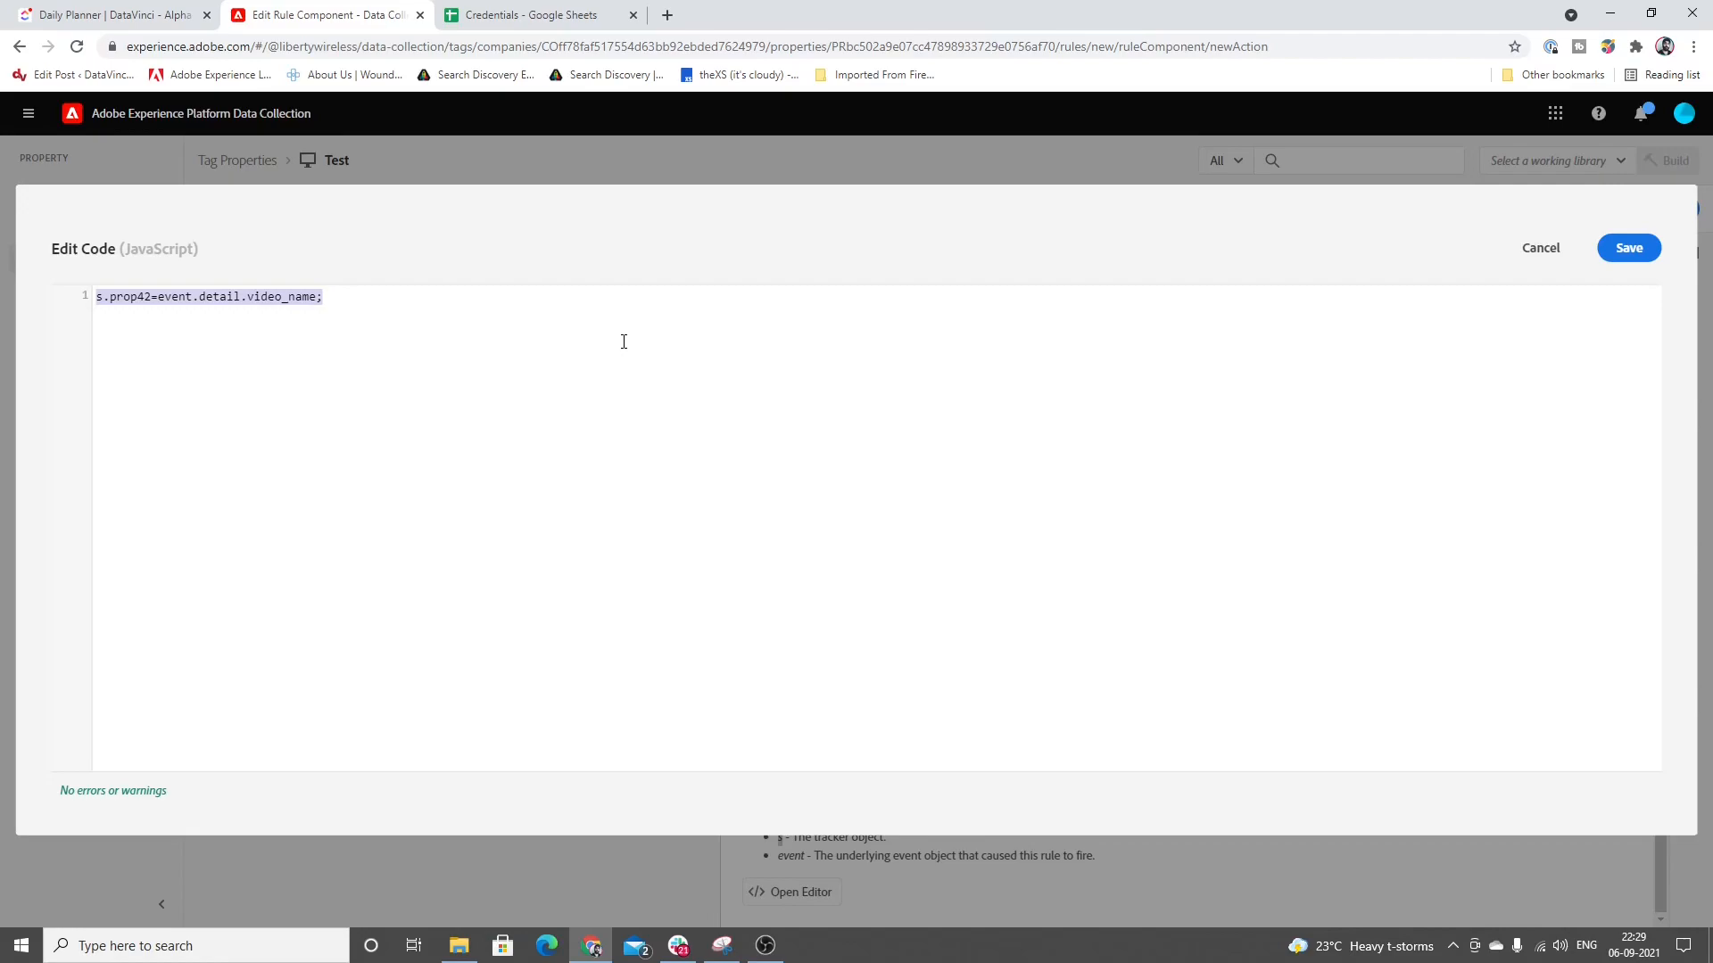
key(Left)
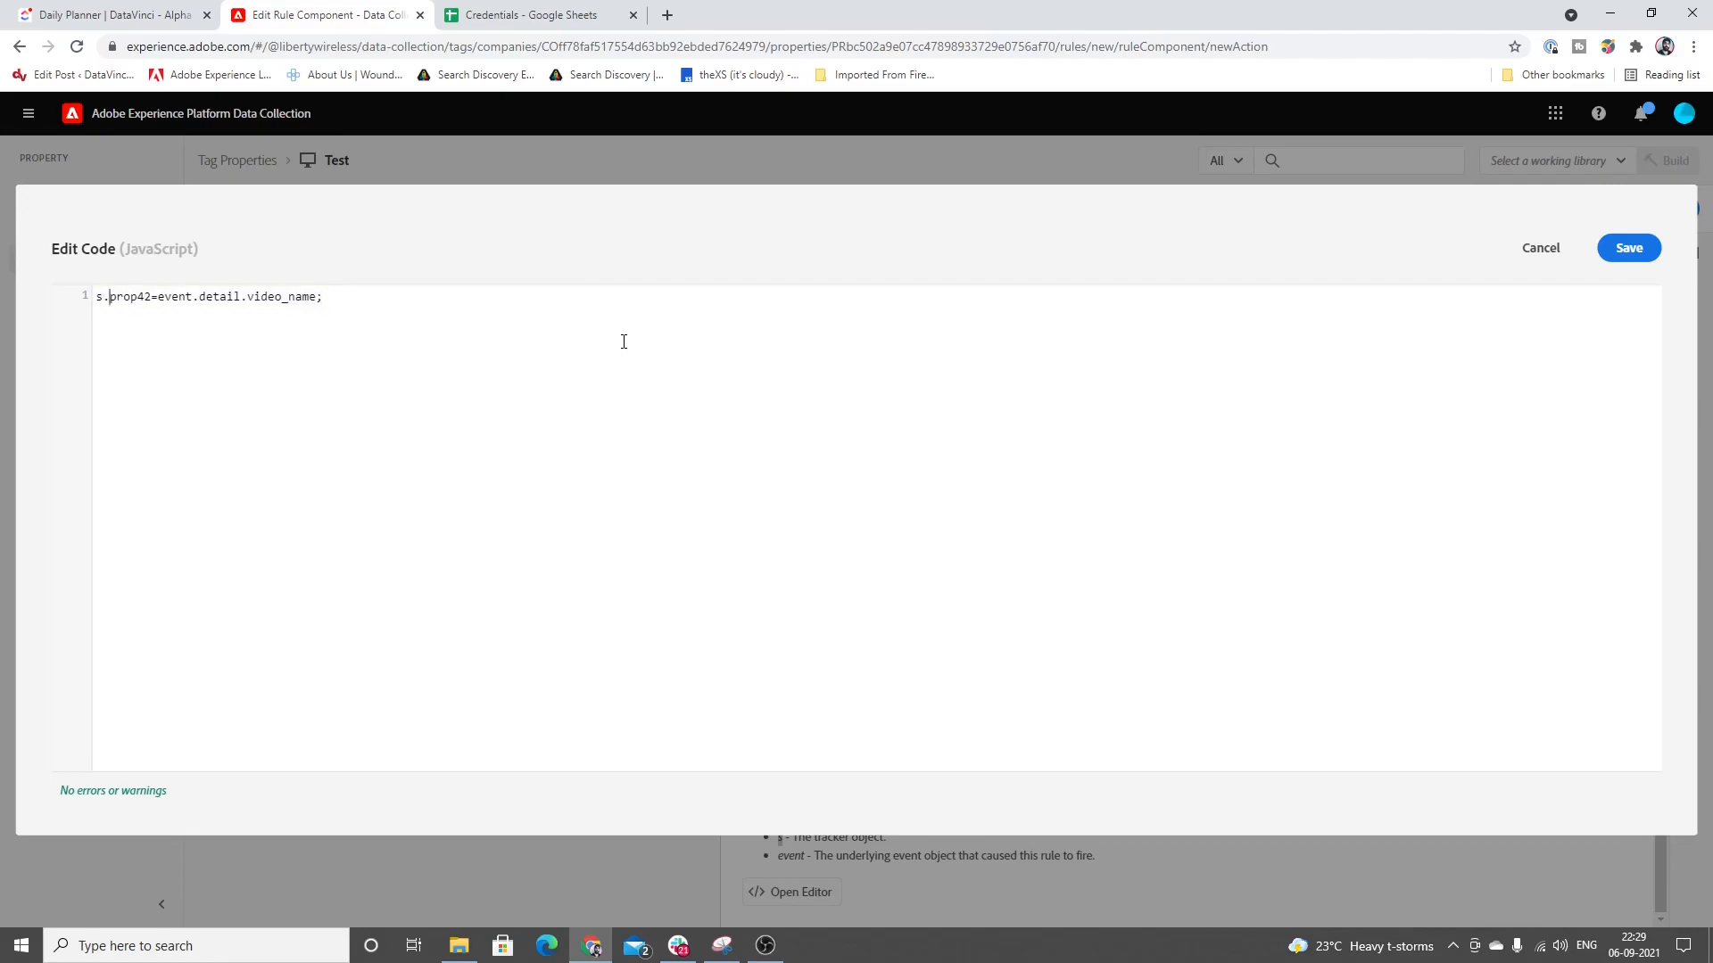
key(shift+Right)
key(shift+Right)
key(shift+Right)
key(shift+Right)
text(rs)
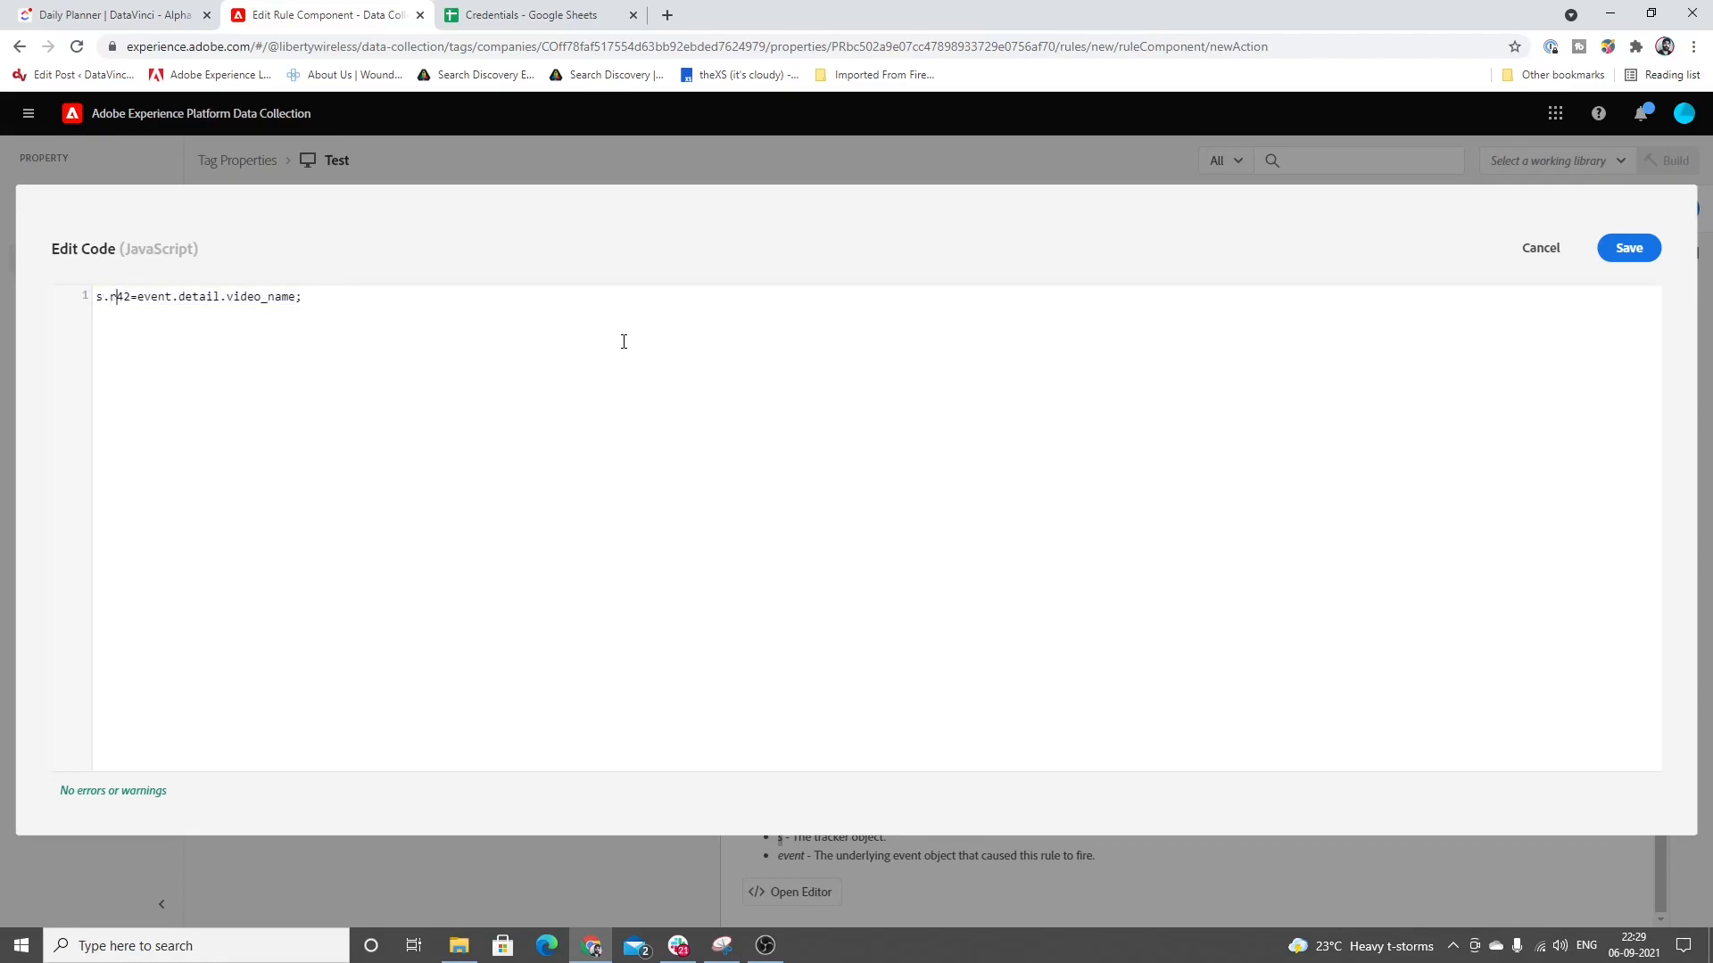
key(BackSpace)
key(BackSpace)
text(eVar)
Step: Add a line above the s.eVar42 assignment that starts an s.product assignment with an opening double quote
key(Return)
key(Return)
key(Up)
text(s)
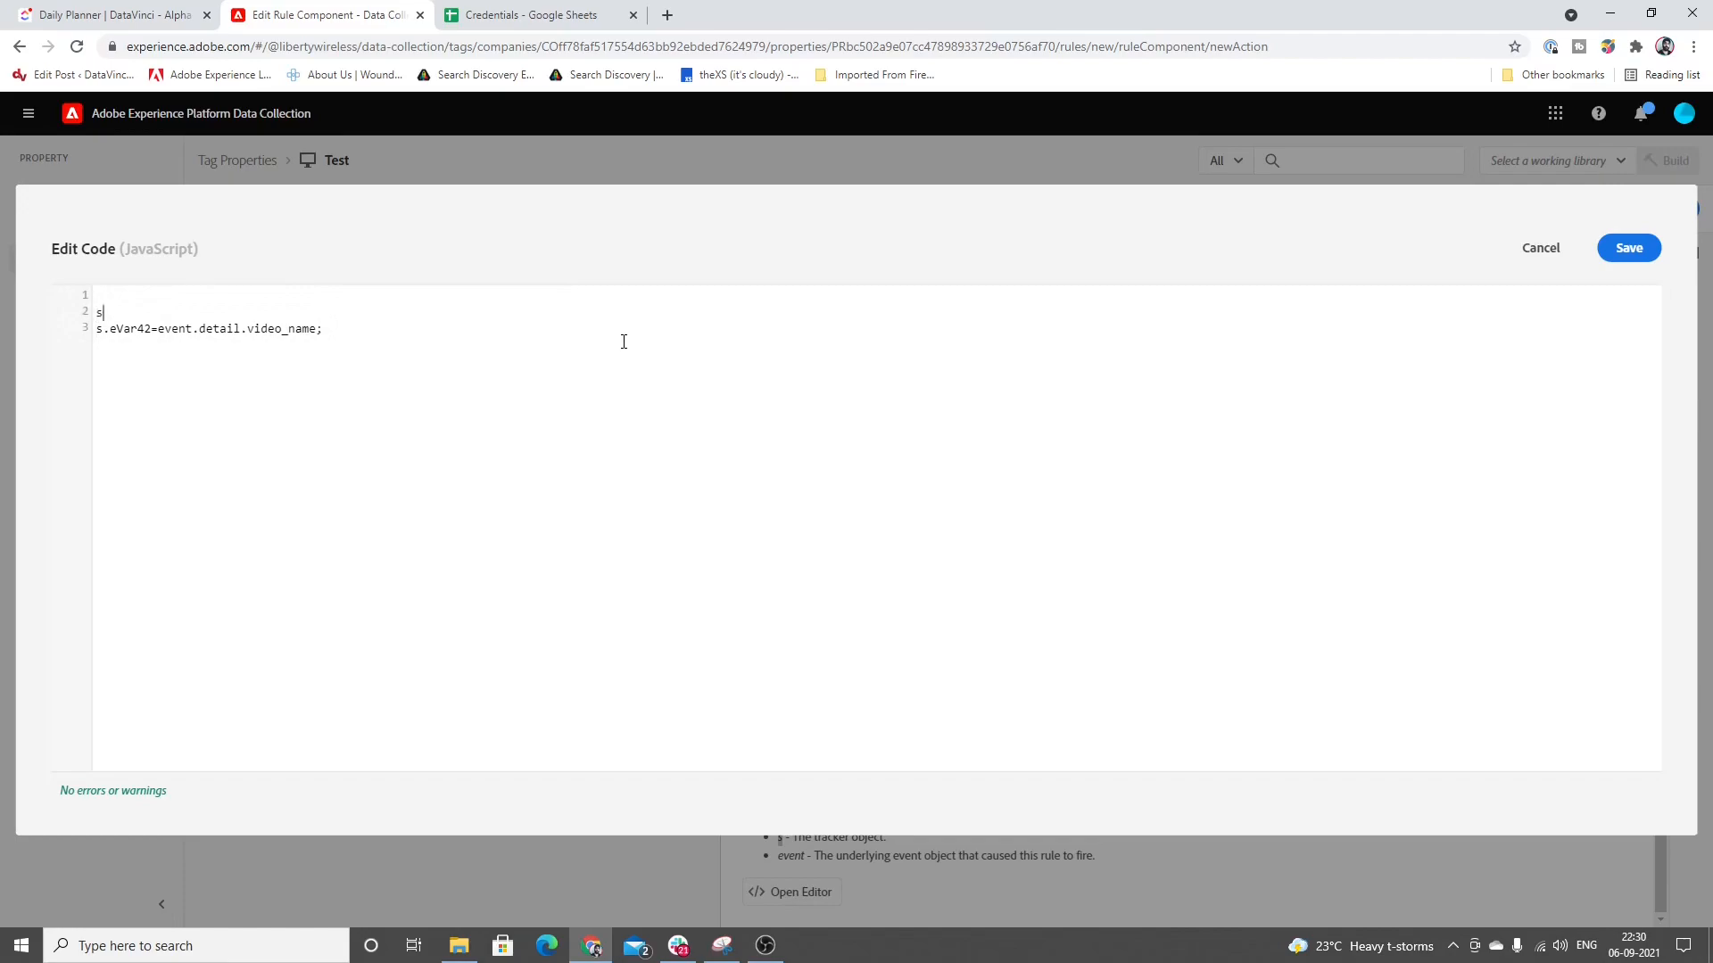
text(.product=)
key(Return)
key(BackSpace)
text(")
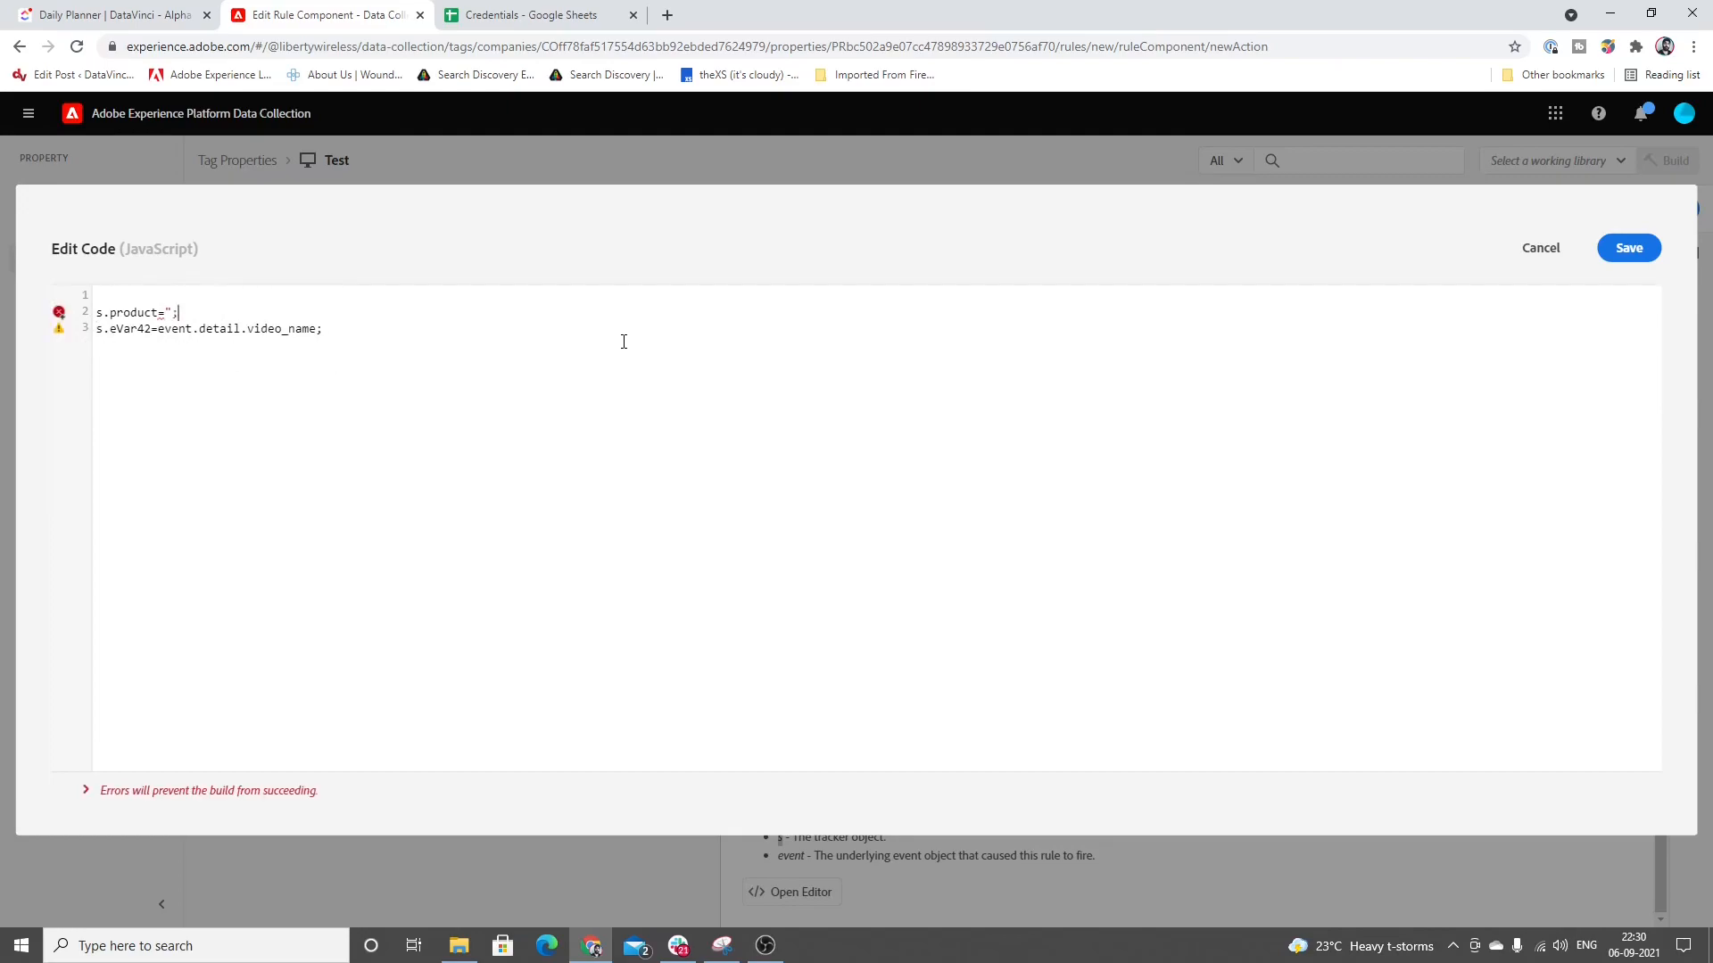
Step: Extend the s.product assignment with ;;;evar42="+event.detail.video_name+" so the product string carries the video name
text(;;)
text(;)
text(evar42="+event)
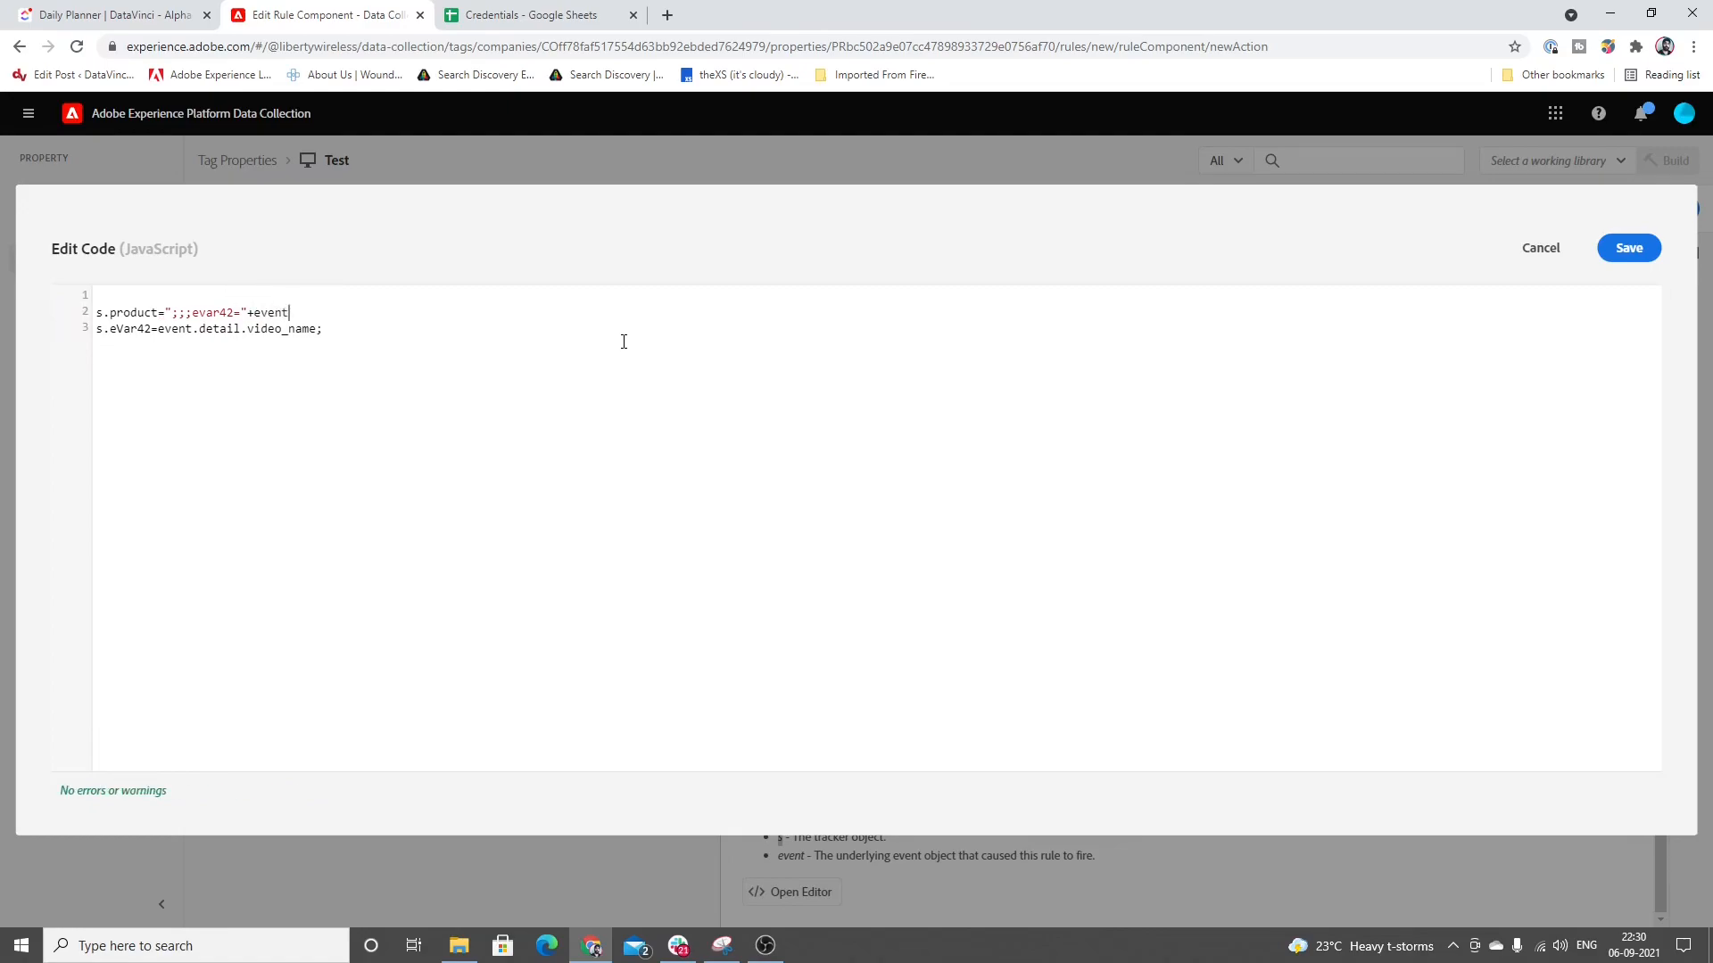
text(.detail.video_name+")
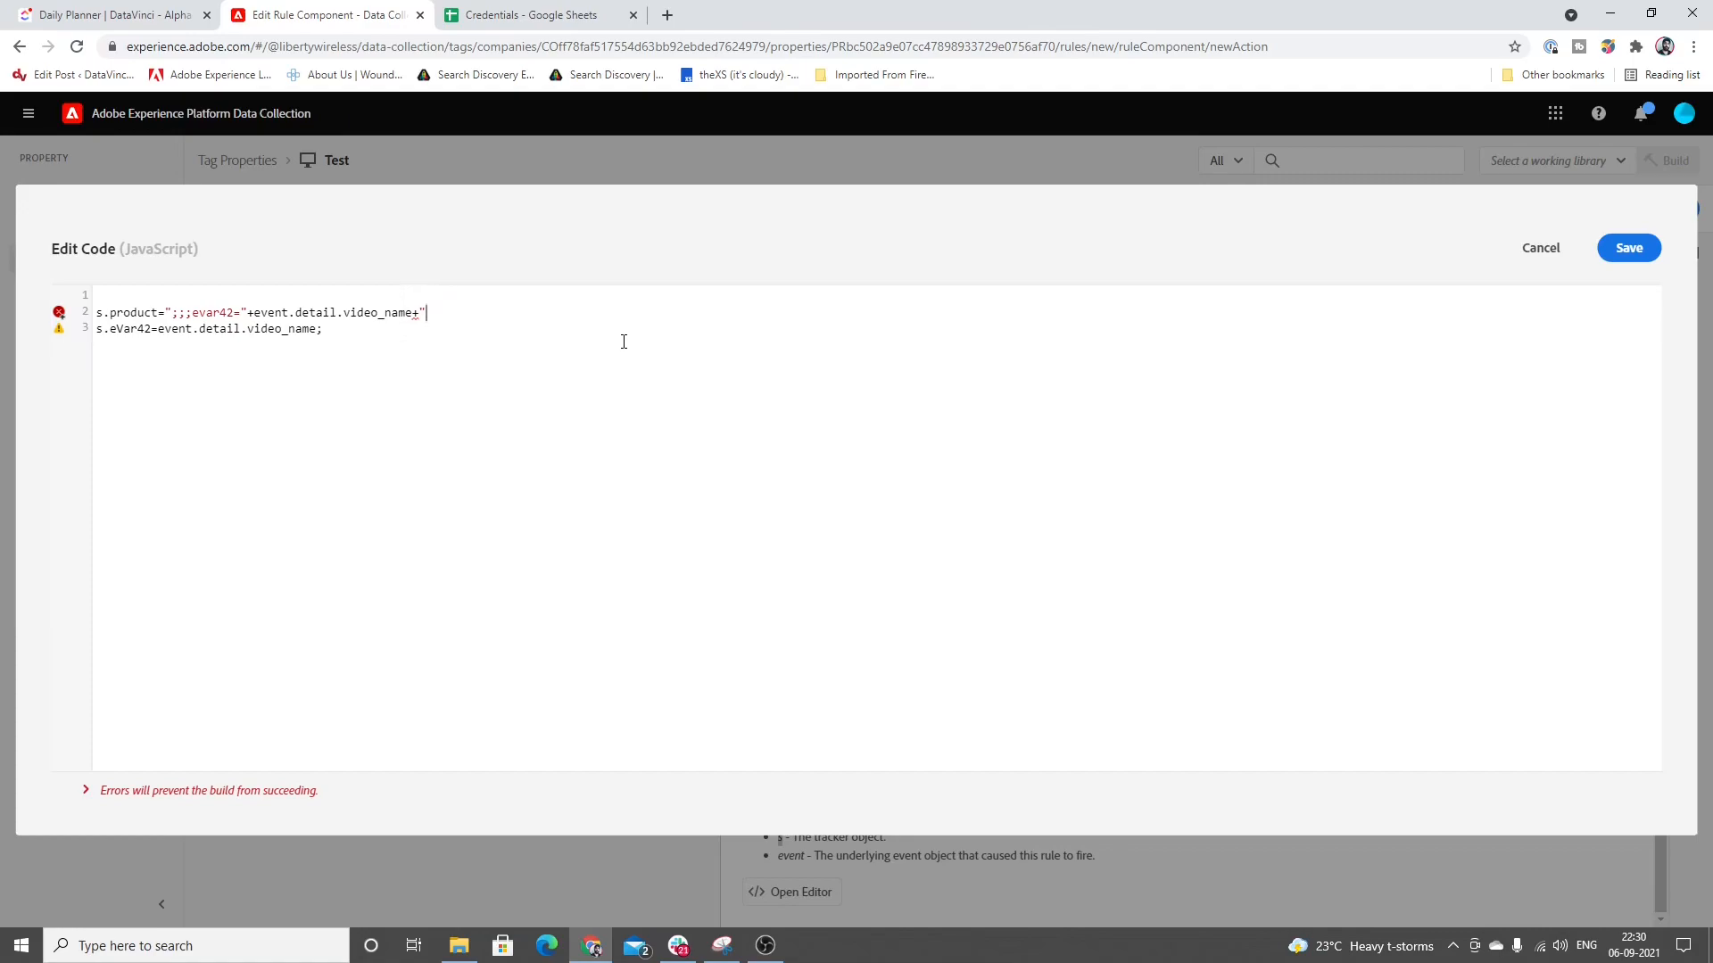
Step: Finish the s.product string by appending a second, empty product entry as ,;;;" on the same line
text(,)
key(Return)
key(Return)
key(BackSpace)
text(s.ev)
key(BackSpace)
key(BackSpace)
key(BackSpace)
key(BackSpace)
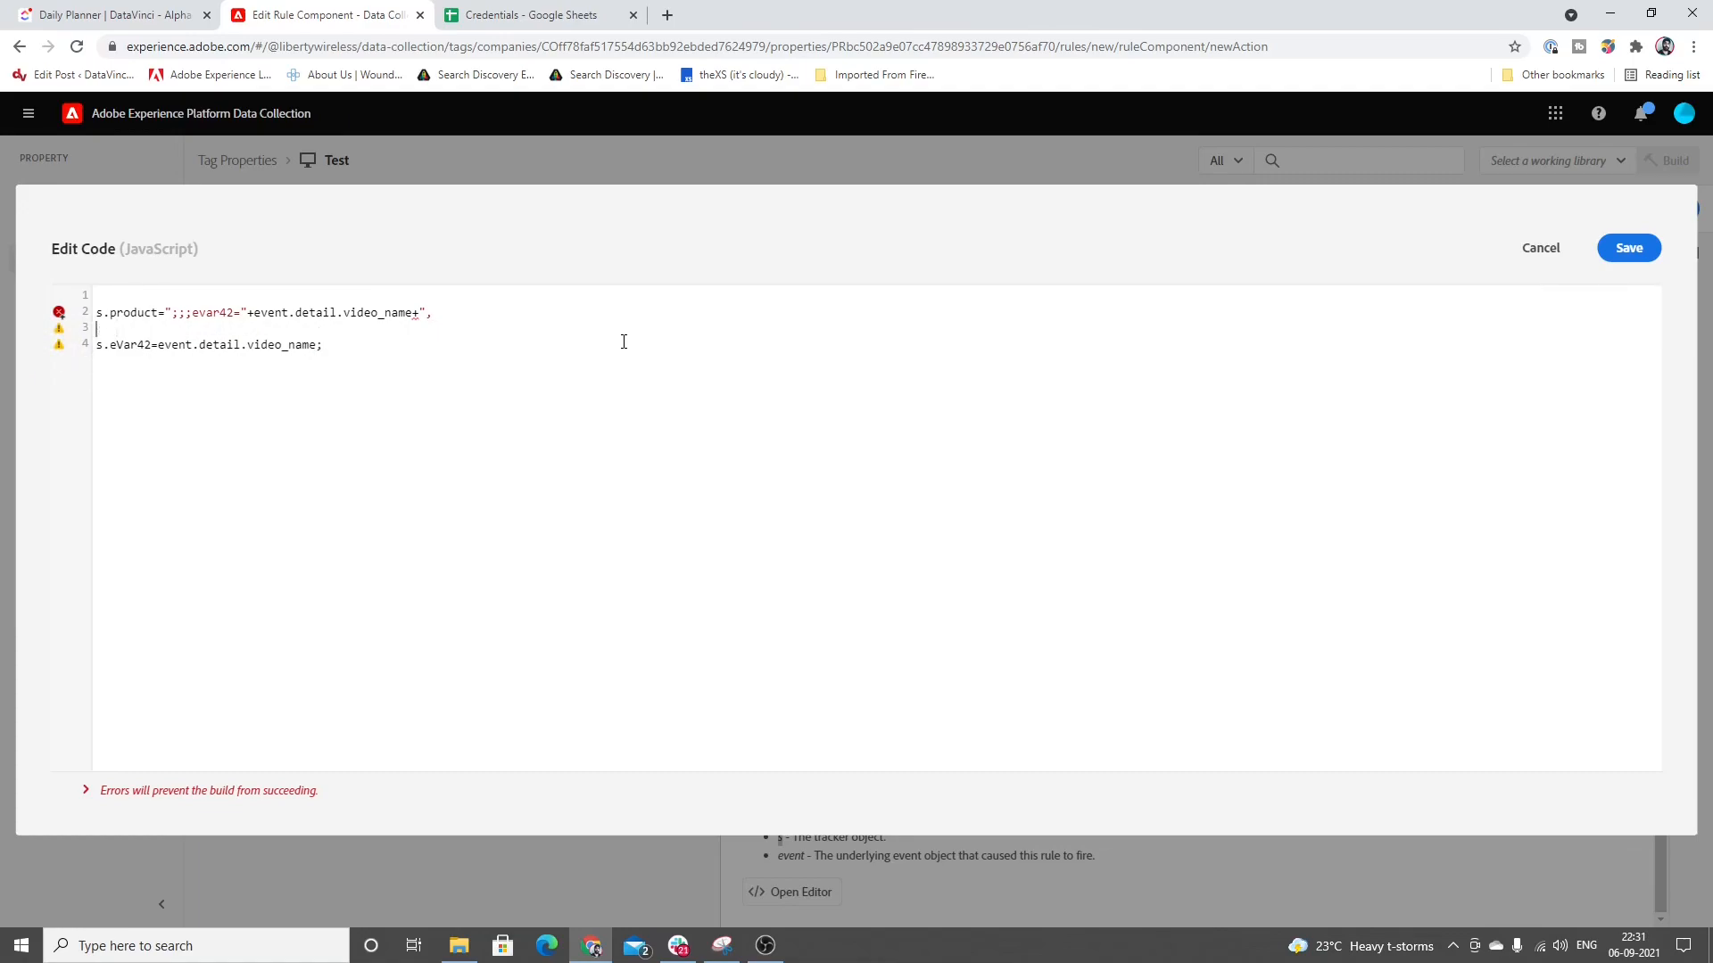
key(BackSpace)
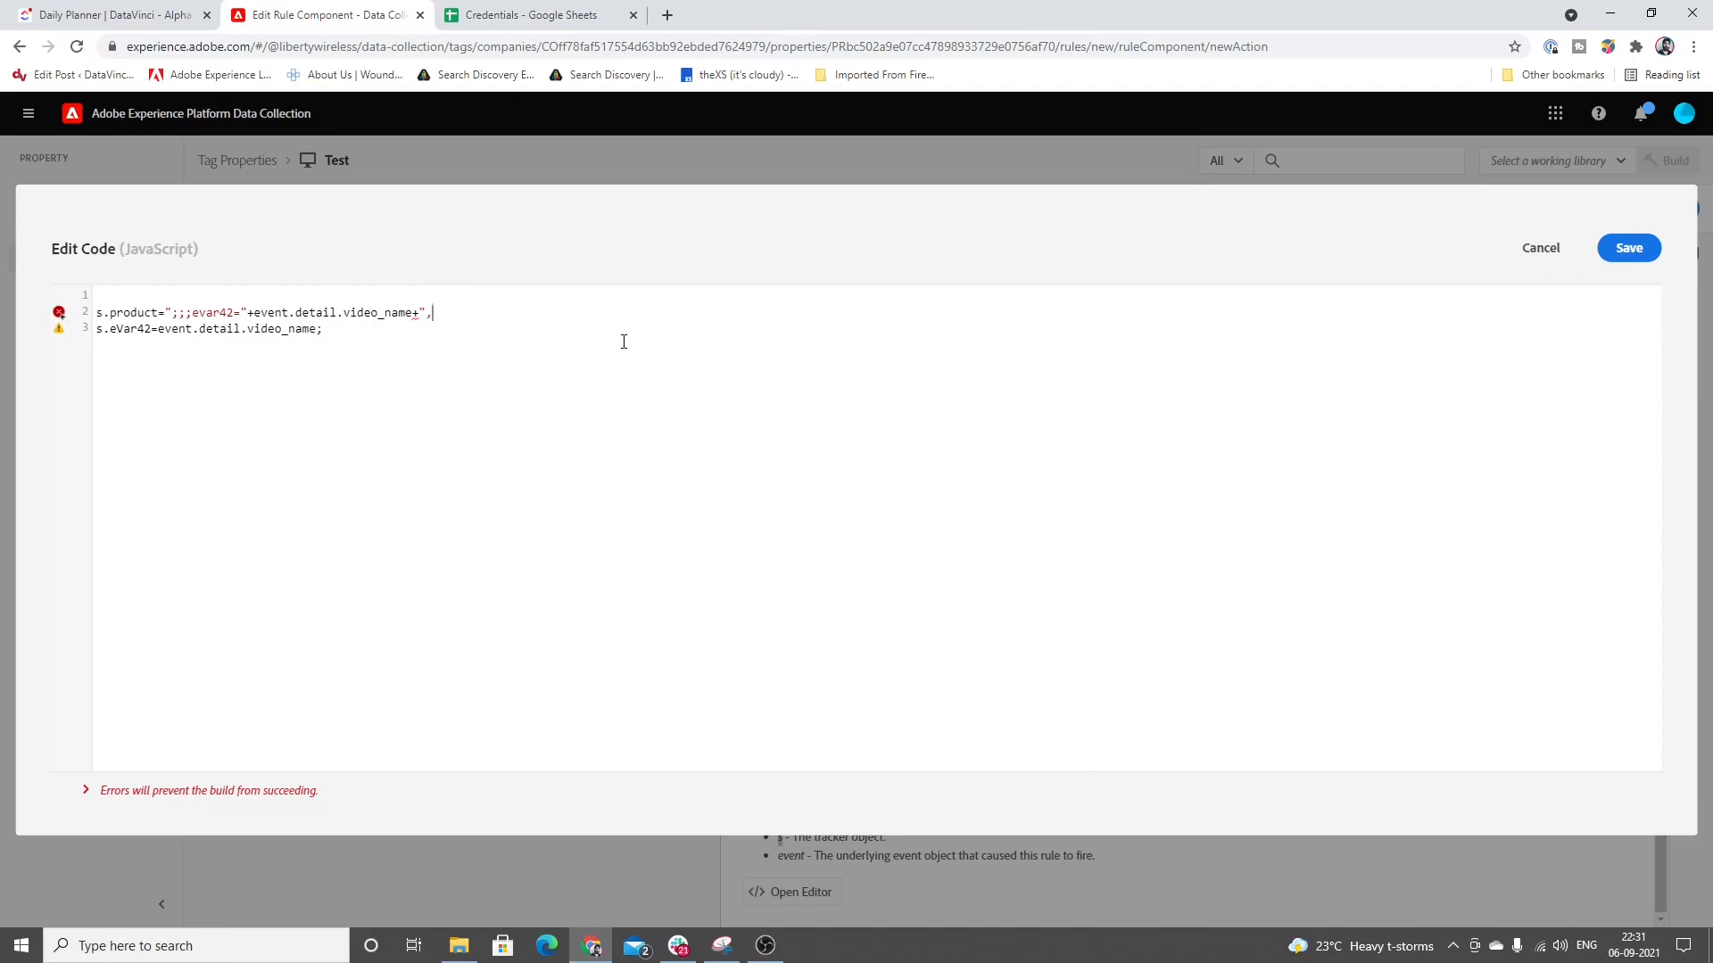
text(;;;")
Step: Examine the event.detail.video_name reference inside the s.product assignment
key(ctrl+Left)
key(ctrl+Left)
key(ctrl+Left)
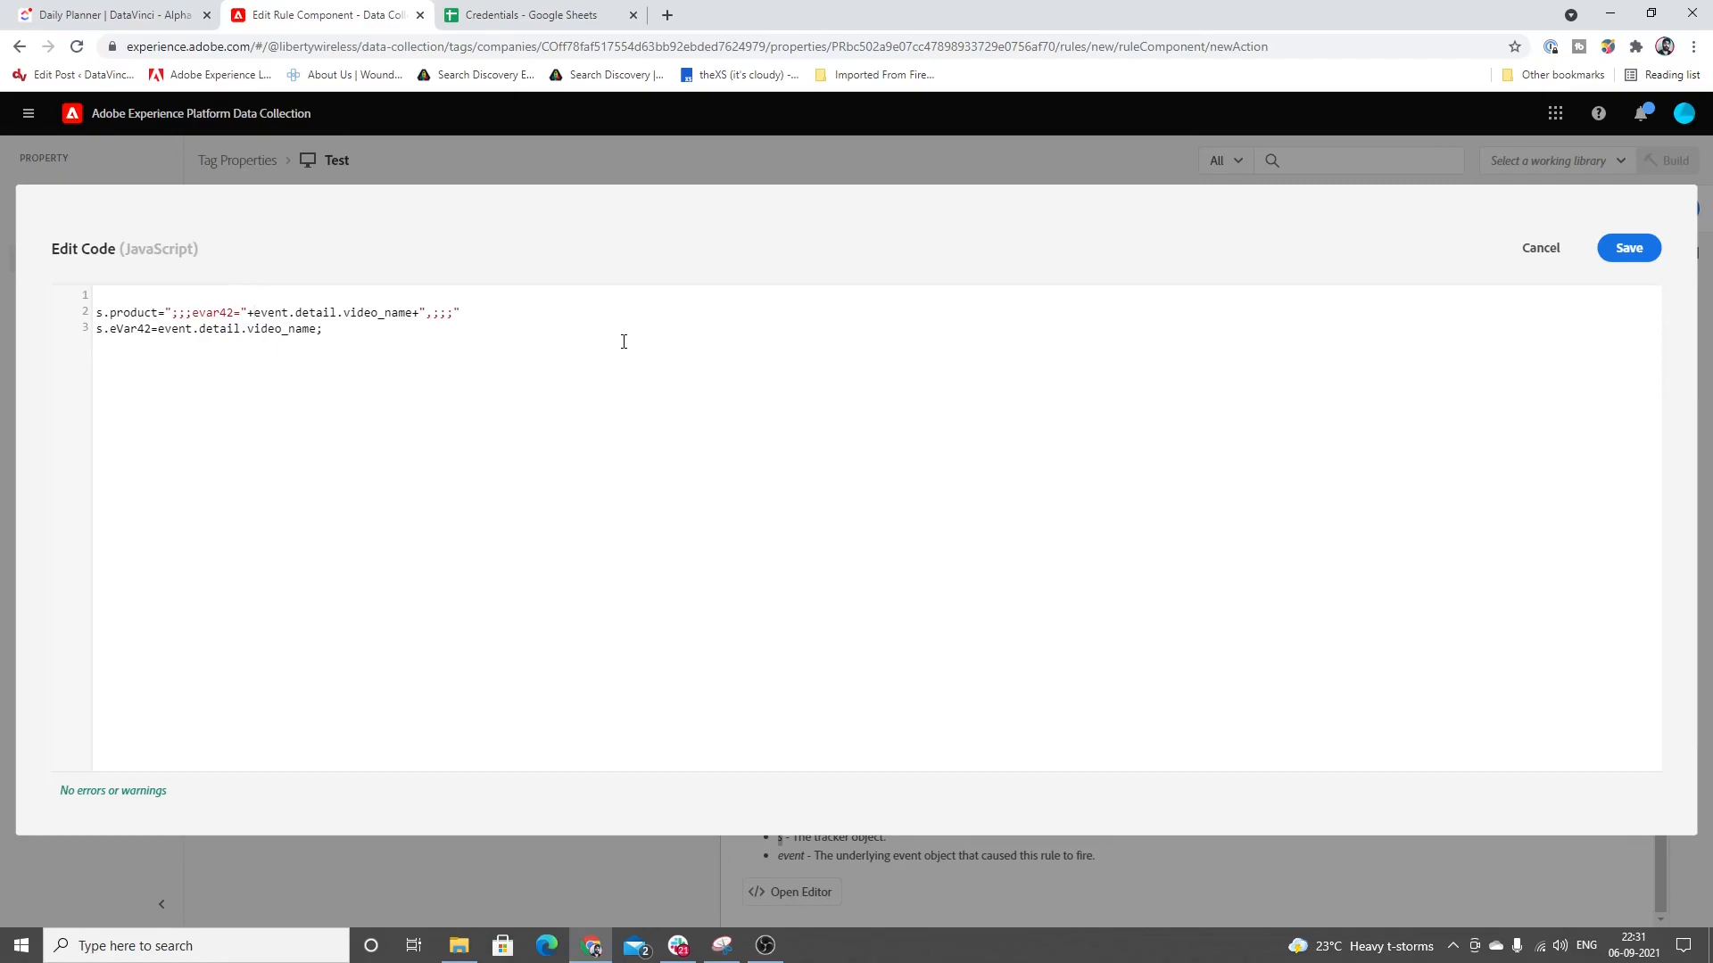
key(shift+Right)
key(shift+Right)
key(shift+Right)
key(shift+Right)
key(shift+Right)
key(shift+Right)
key(shift+Right)
key(shift+Right)
key(shift+Right)
key(shift+Right)
key(shift+Right)
key(shift+Right)
key(shift+Right)
key(shift+Right)
key(shift+Right)
key(shift+Right)
key(shift+Right)
key(shift+Right)
key(shift+Right)
key(shift+Right)
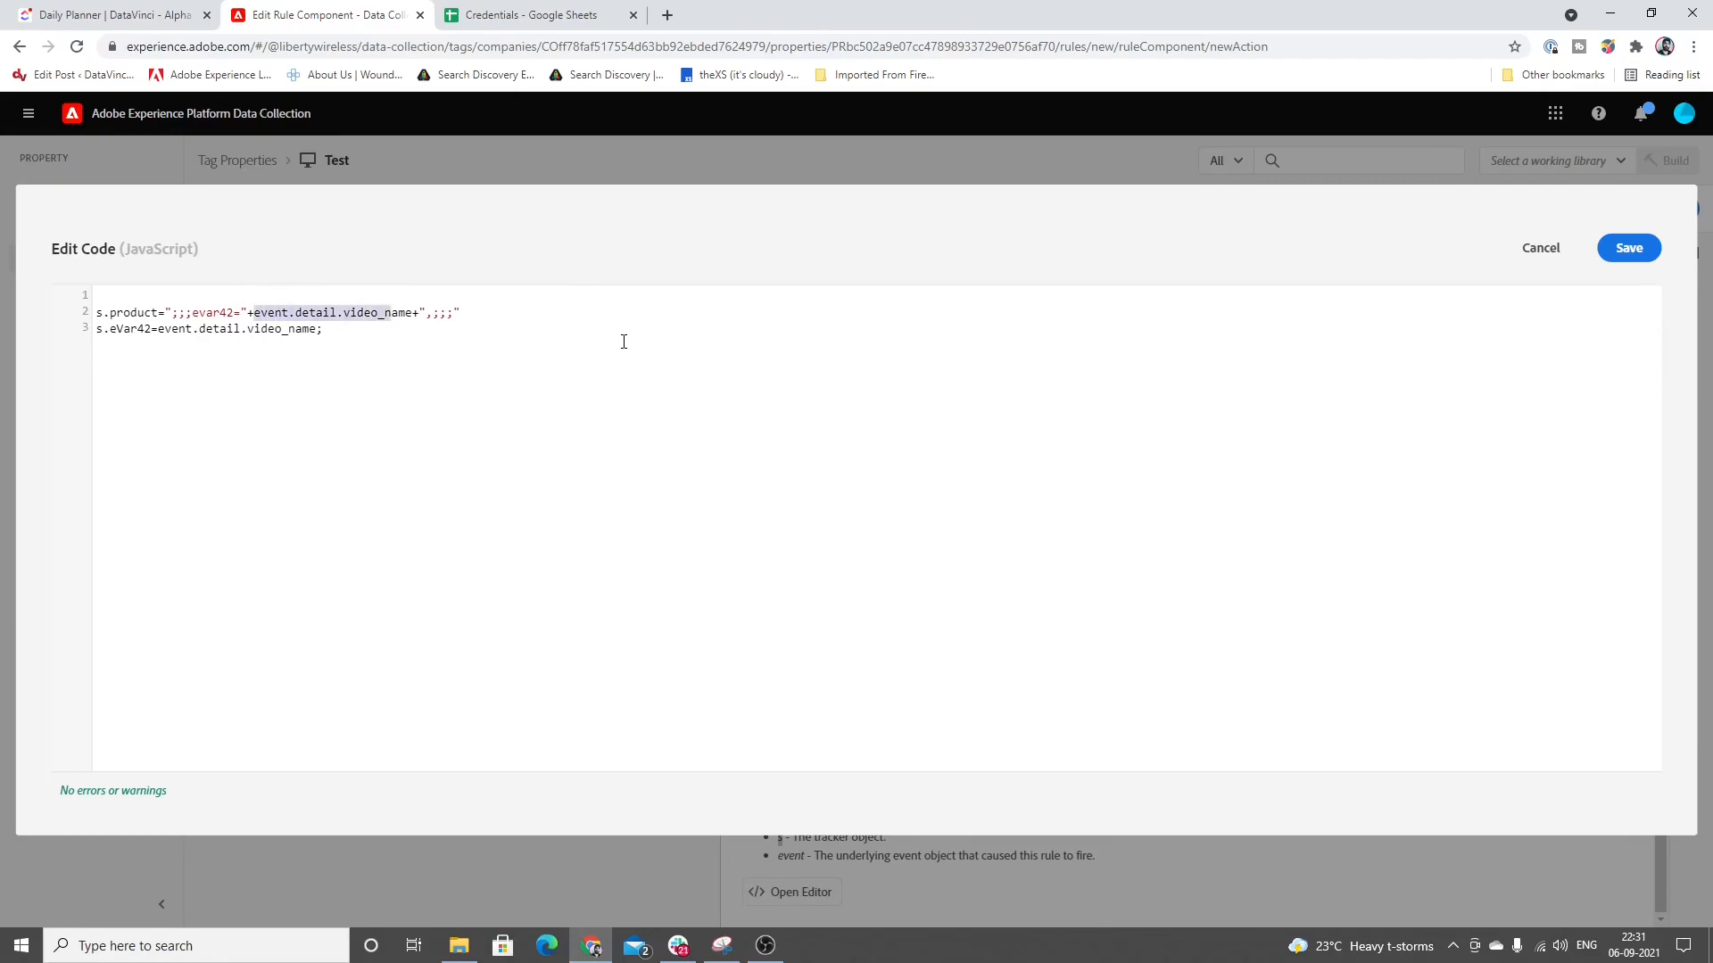
key(shift+Left)
click(624, 342)
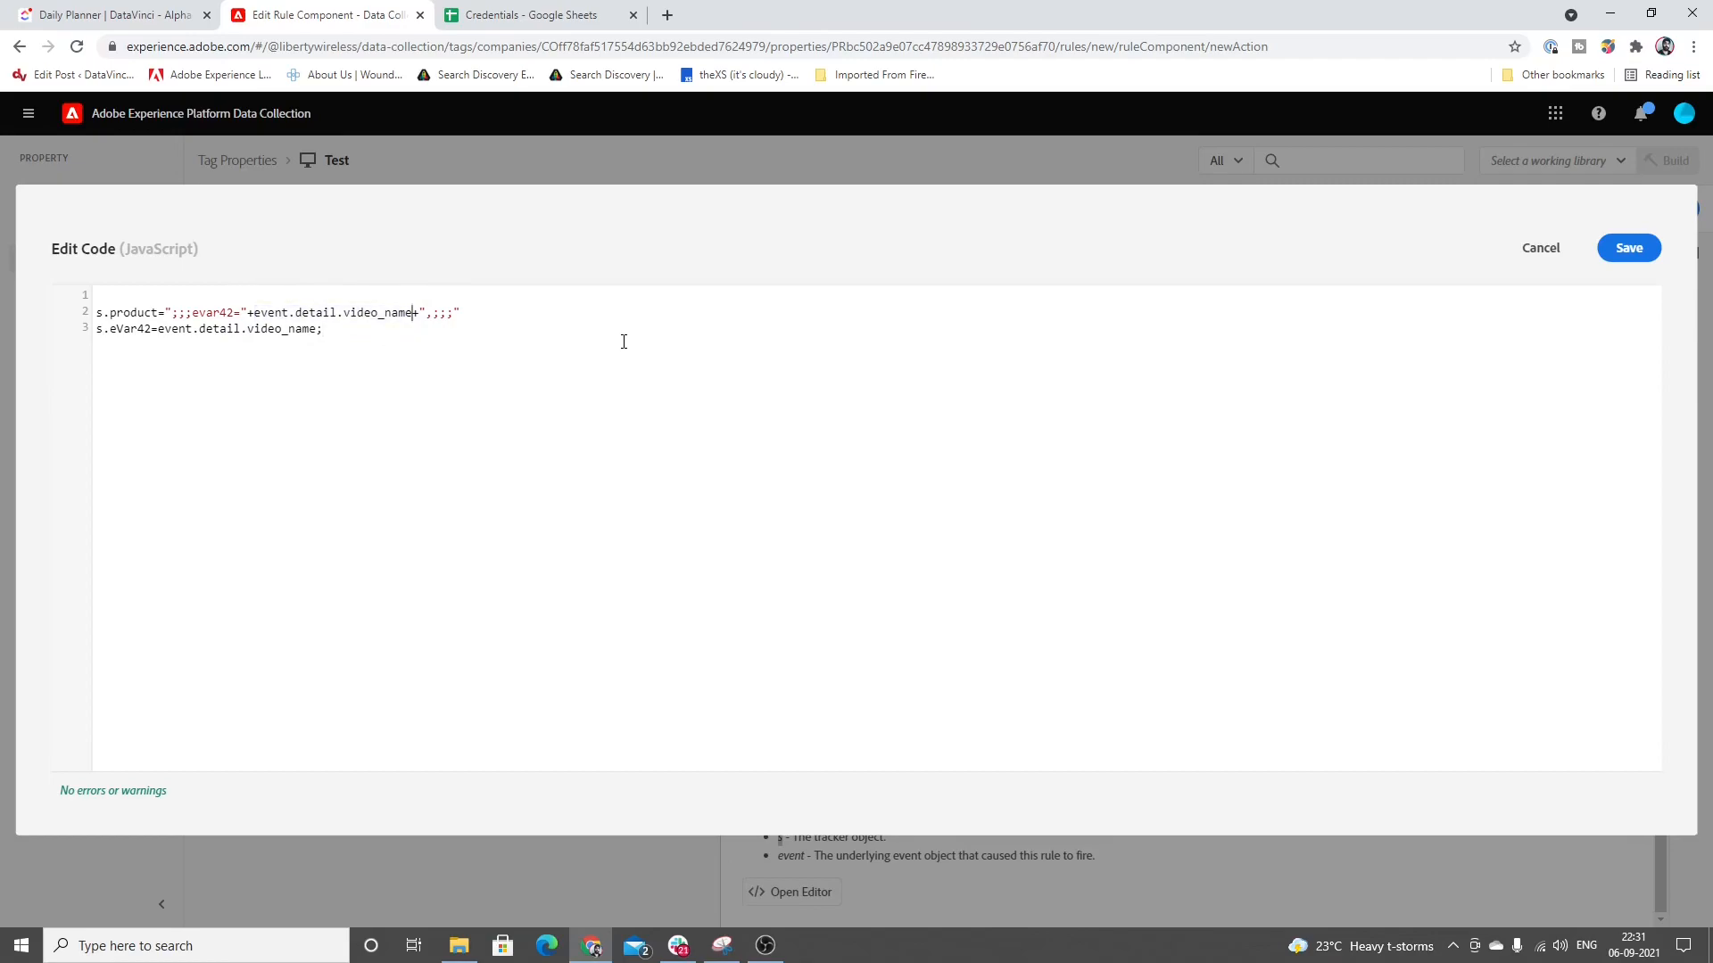
Step: Insert a blank line between the s.product and s.eVar42 assignments, and review the event.detail.video_name value assigned to eVar42
key(End)
key(Return)
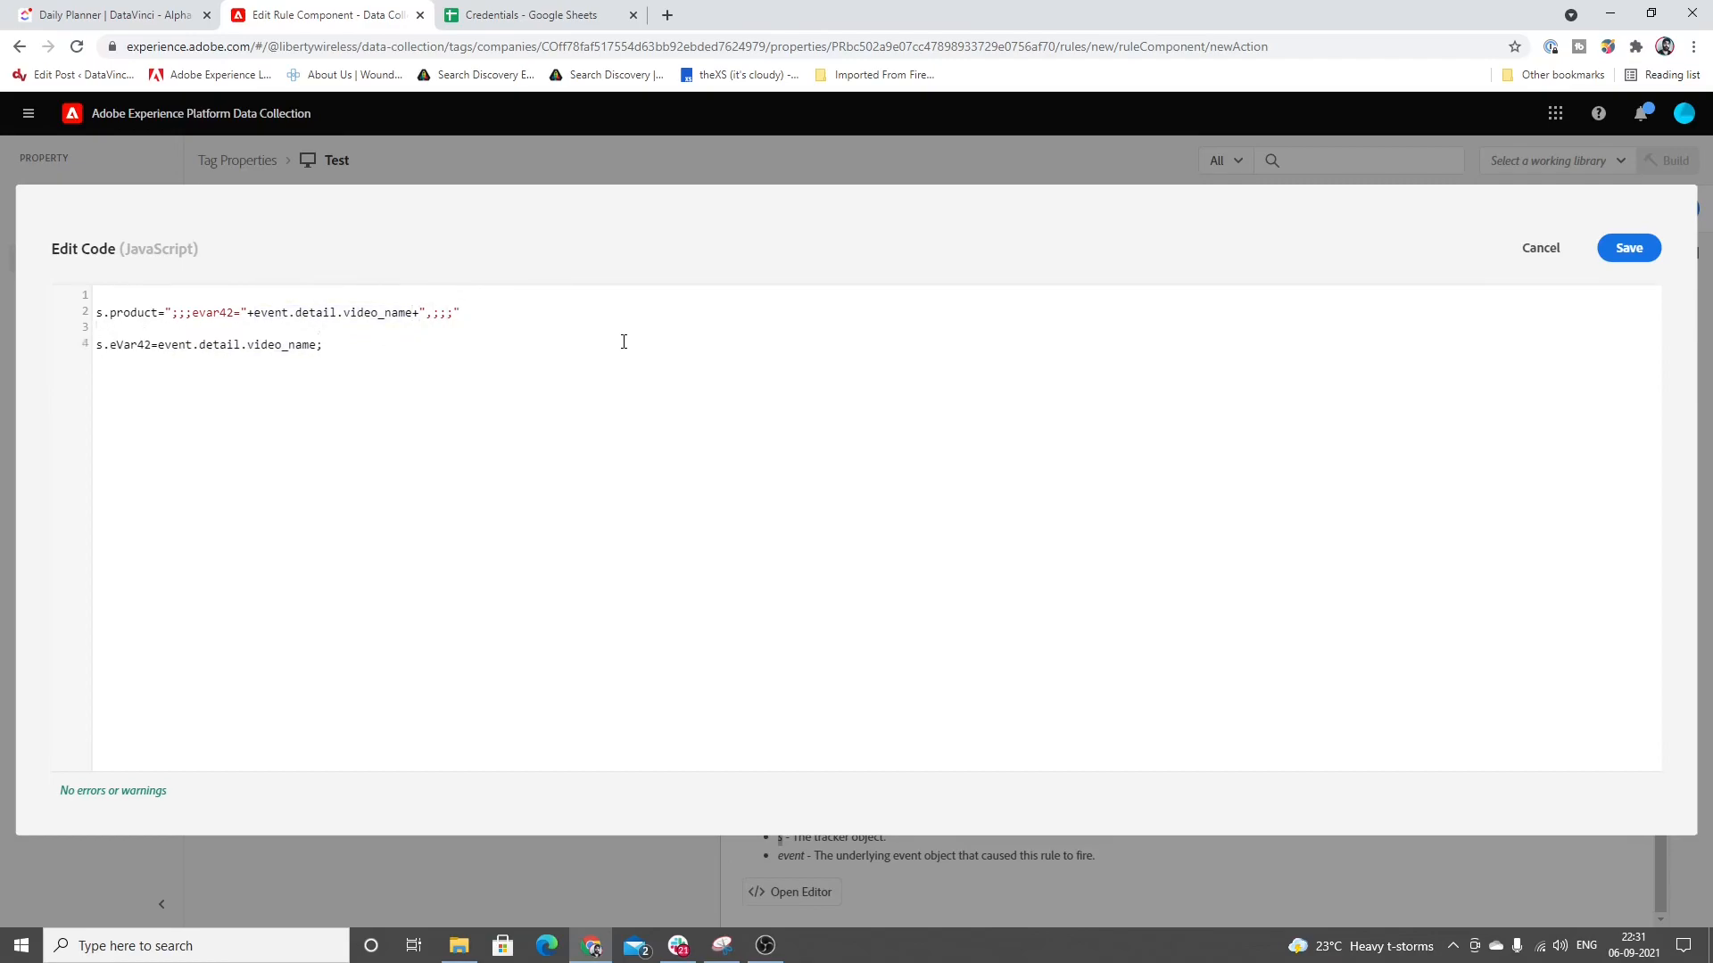
key(Right)
key(Right)
key(Right)
key(Right)
key(Right)
key(Right)
key(Right)
key(Right)
key(shift+Right)
key(shift+Right)
key(shift+Right)
key(shift+Right)
key(shift+Right)
key(shift+Right)
key(shift+Right)
key(shift+Right)
key(shift+Right)
key(shift+Right)
key(Right)
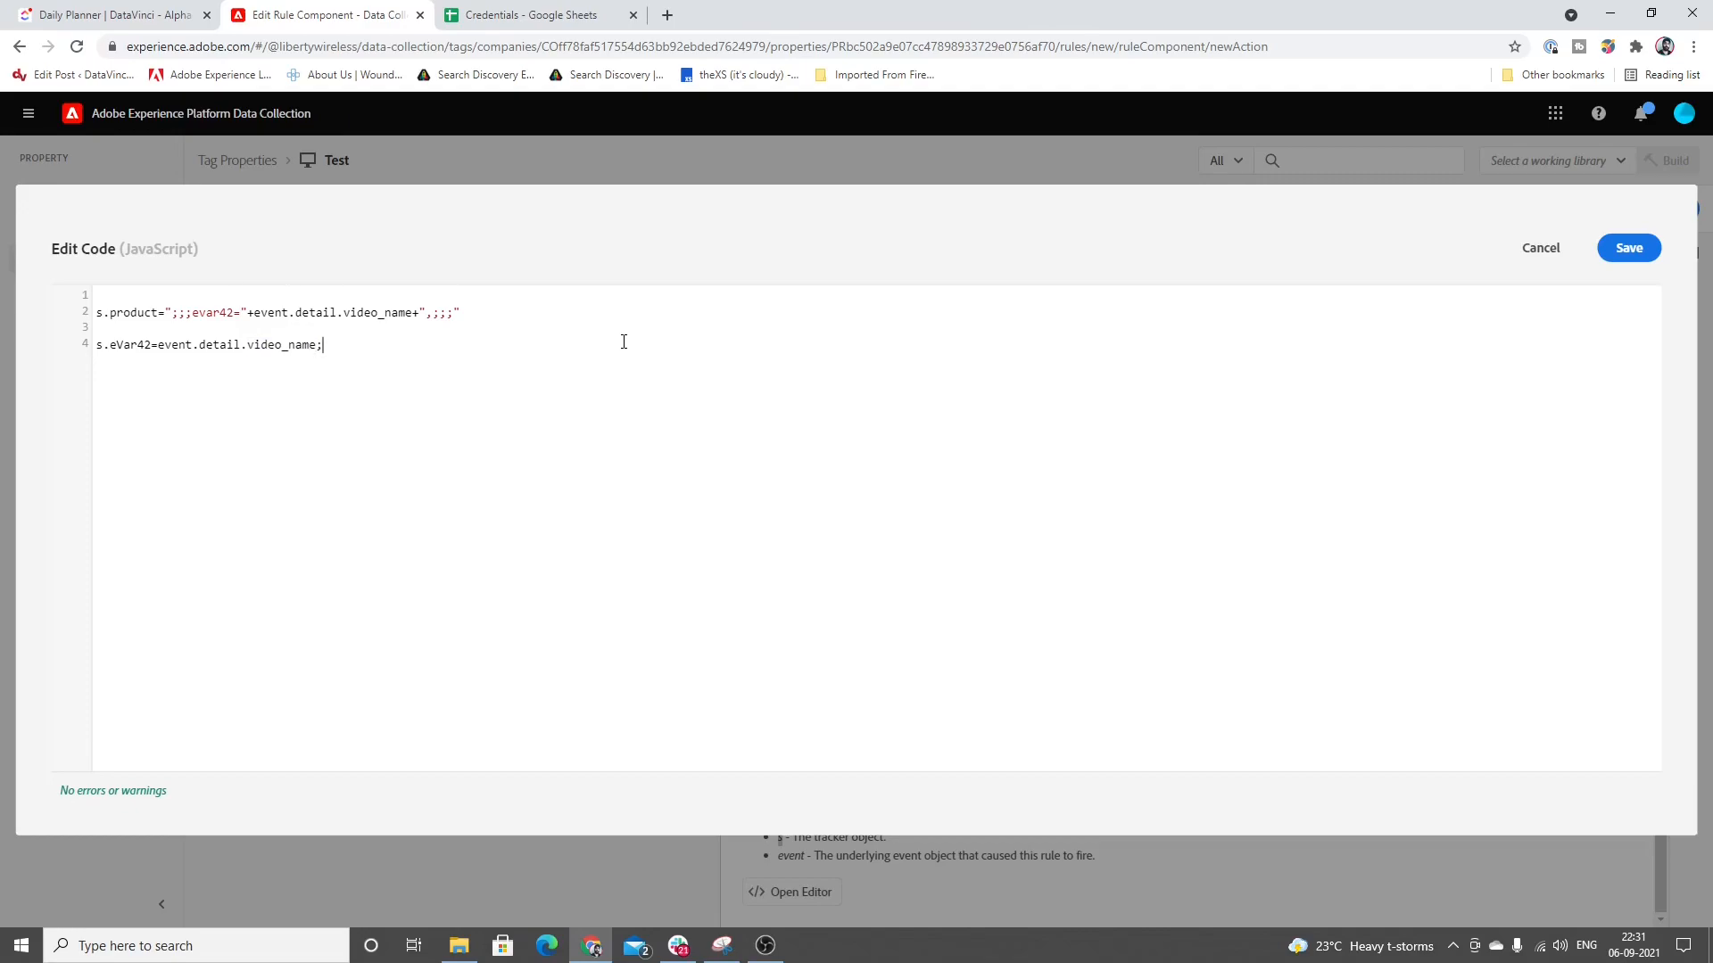